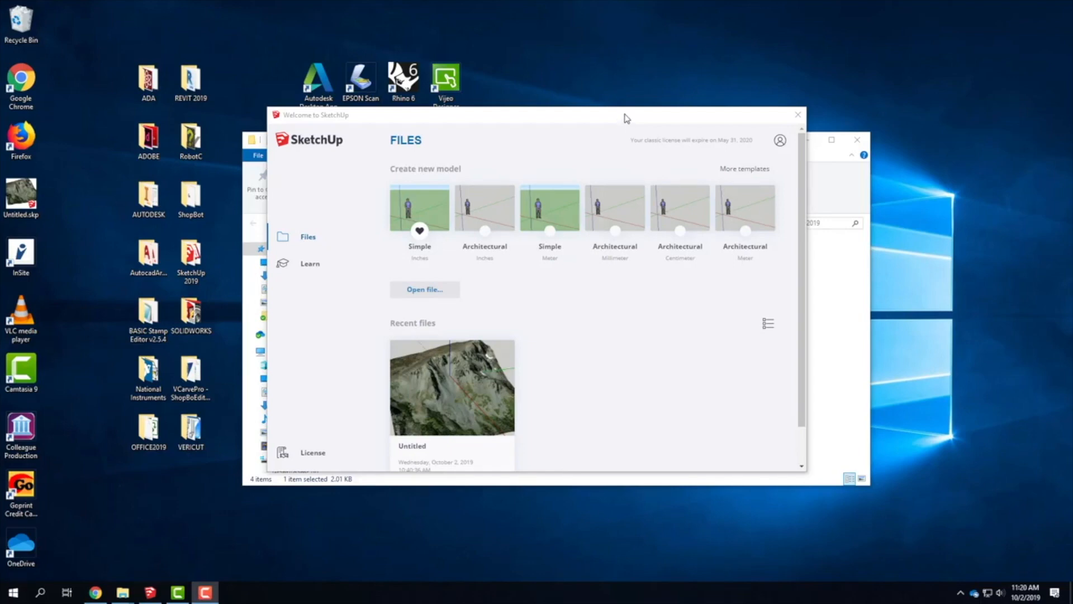
Create a new model from the Architectural Inches template and delete the default human figure
drag(626, 119, 673, 80)
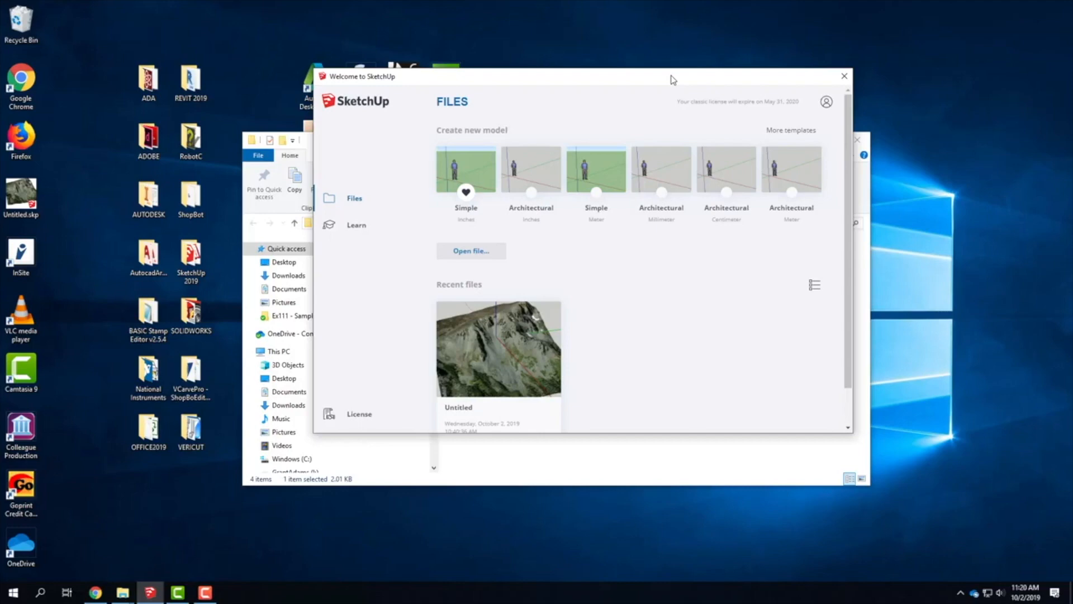
drag(522, 83, 470, 105)
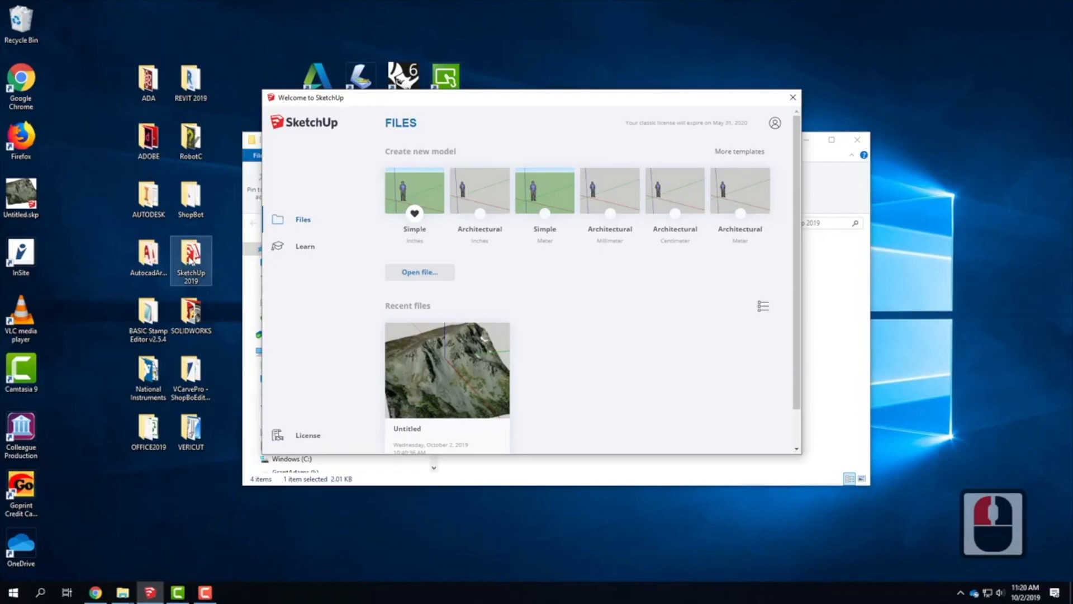
mouse_move(479, 205)
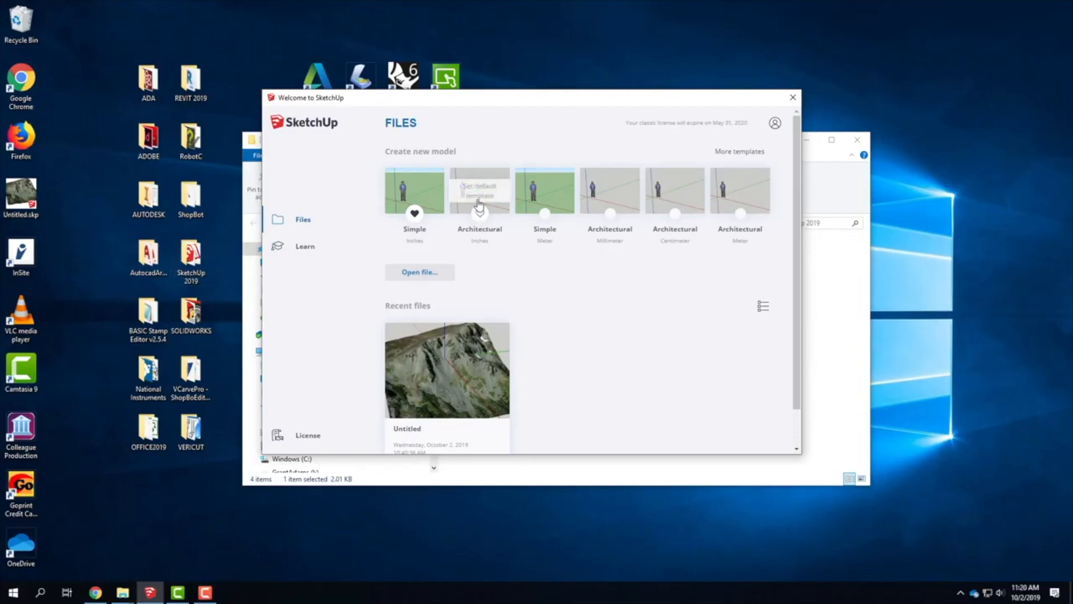
click(479, 199)
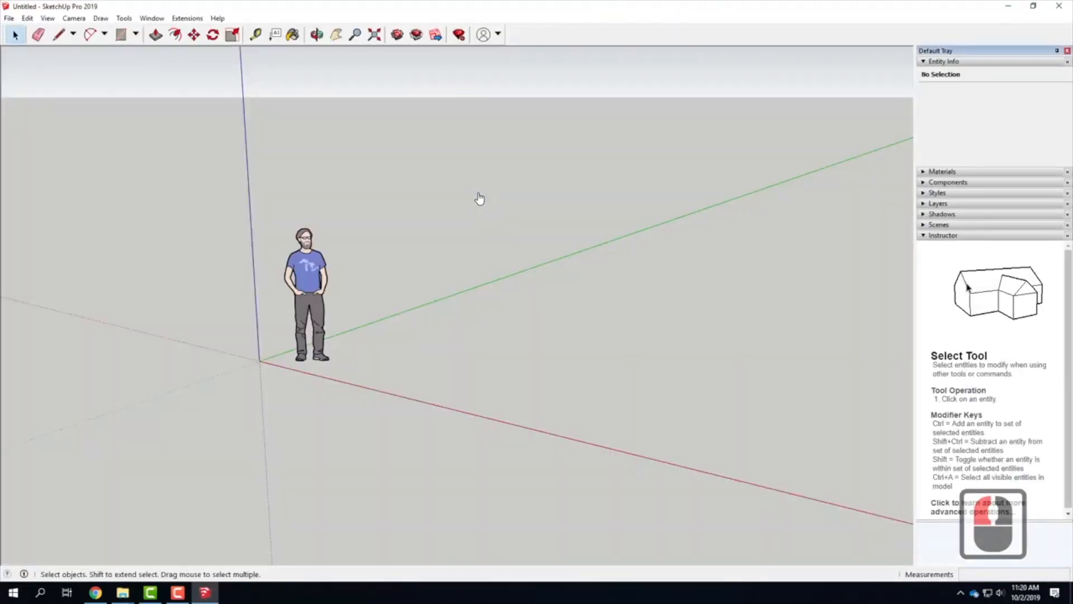
click(311, 260)
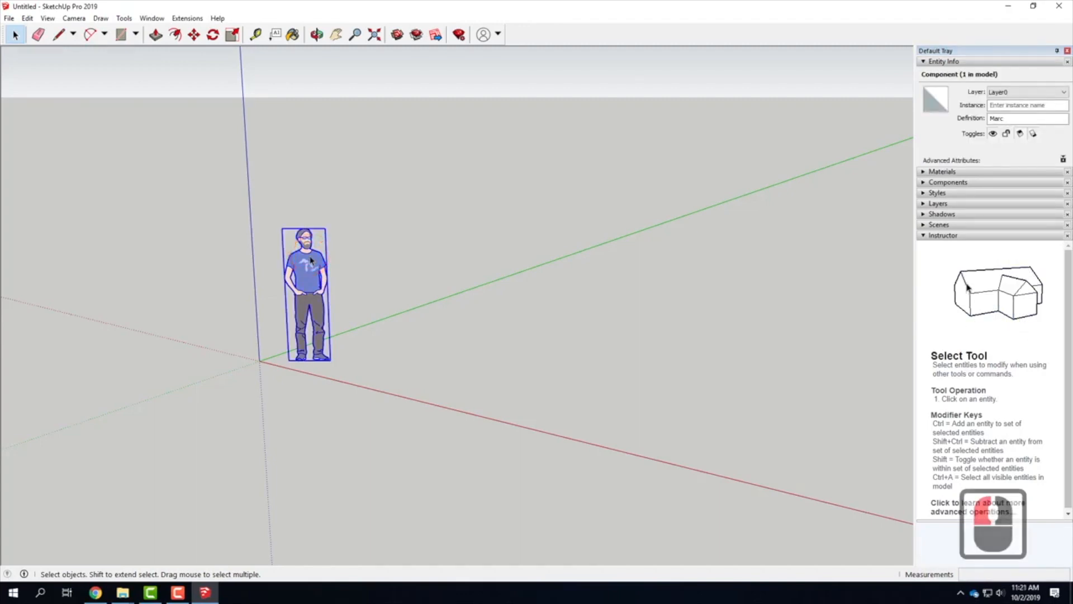
key(Delete)
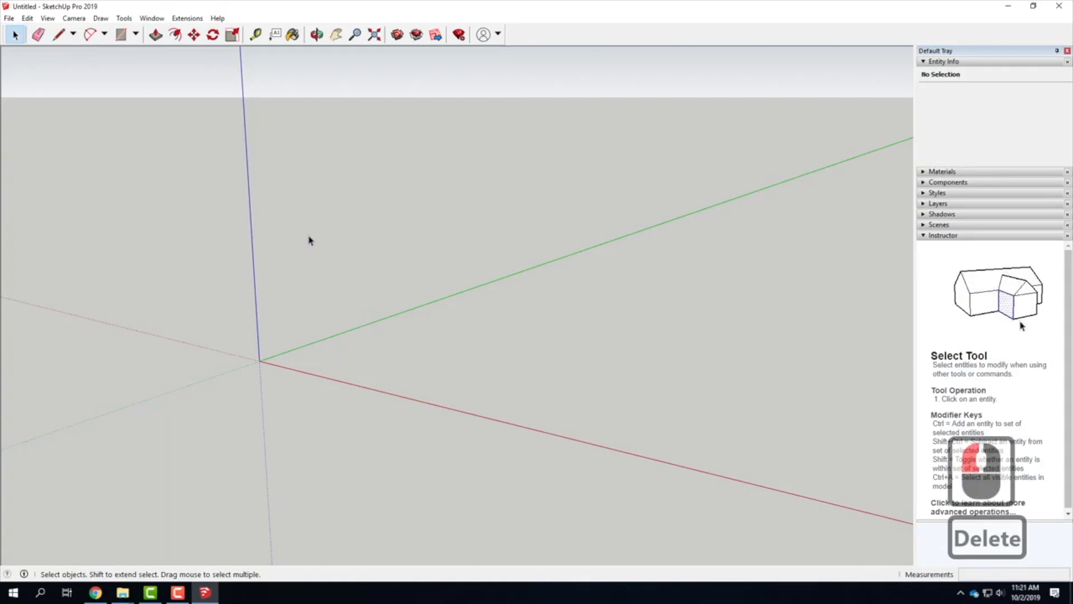
Open the Add Location map for geo-locating the model and widen it to cover California and Nevada at zoom level 6
click(9, 19)
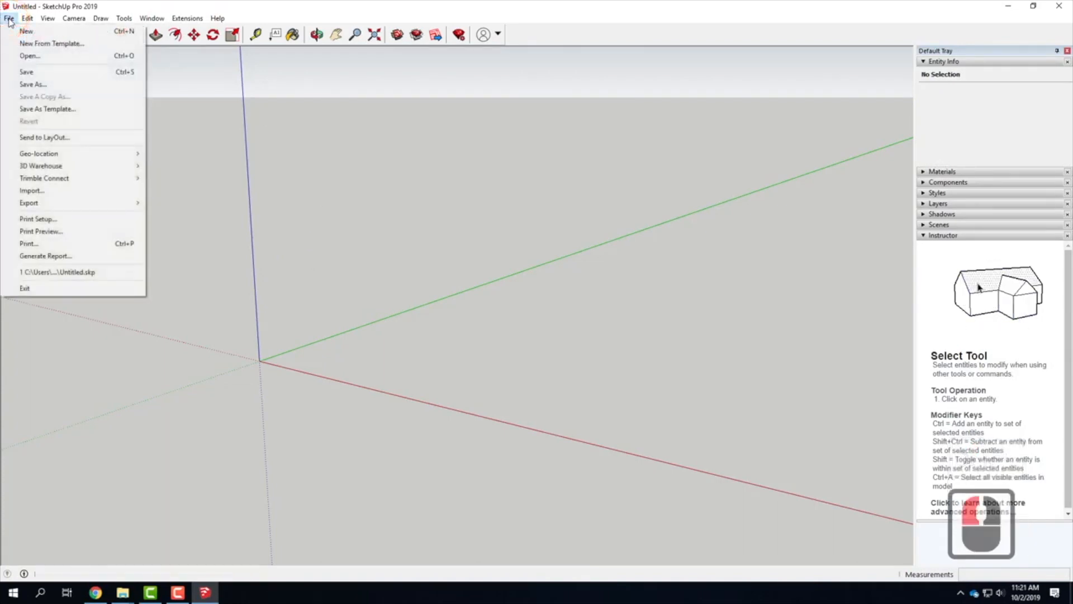
mouse_move(13, 157)
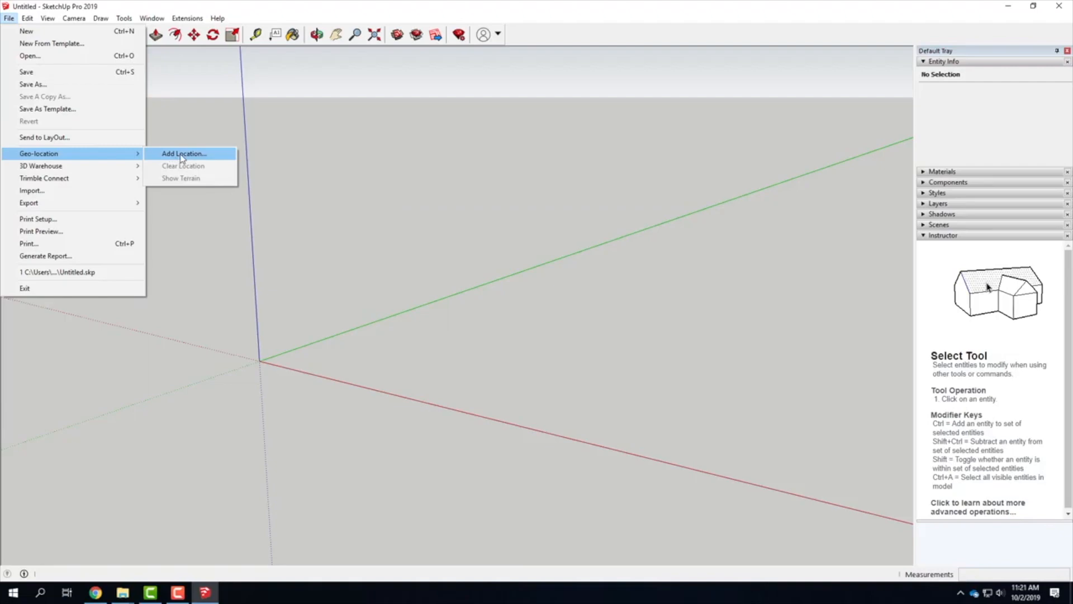
click(179, 156)
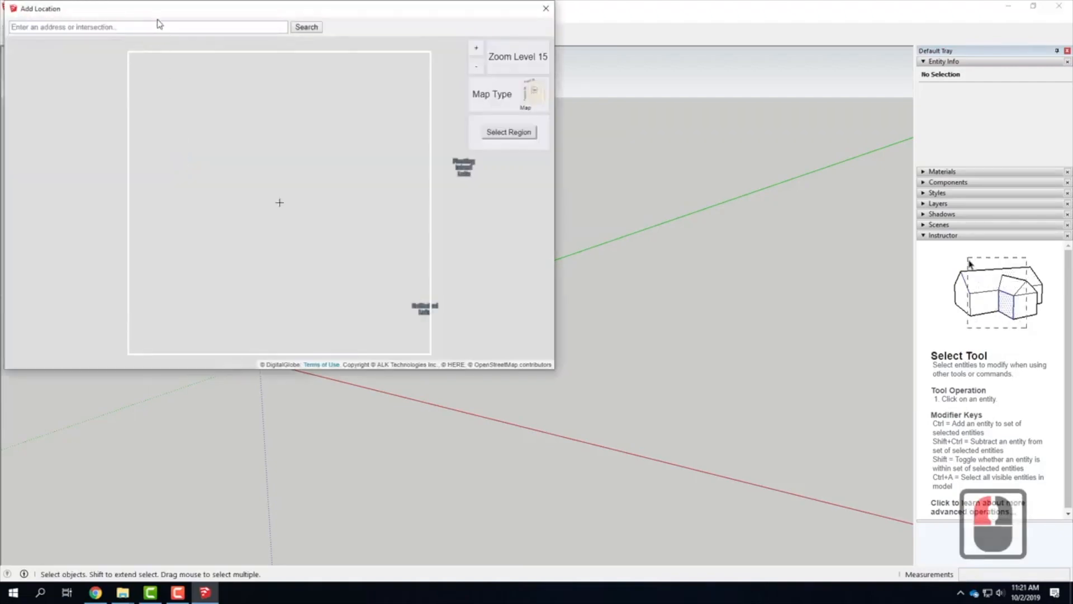
drag(157, 10, 276, 89)
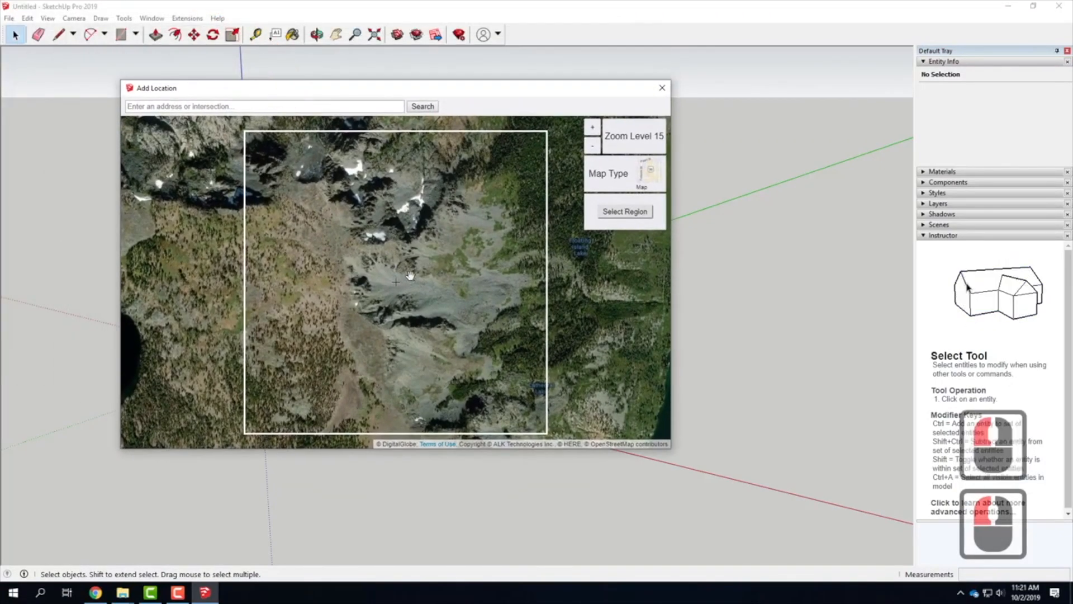
scroll(446, 229, down, 19)
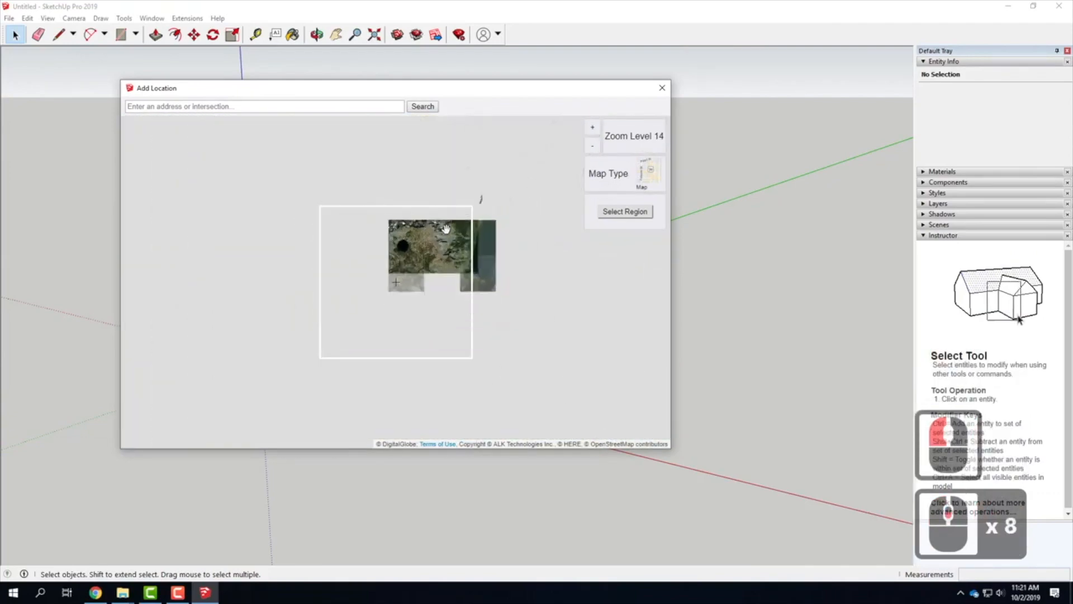
drag(379, 250, 461, 266)
scroll(450, 261, down, 5)
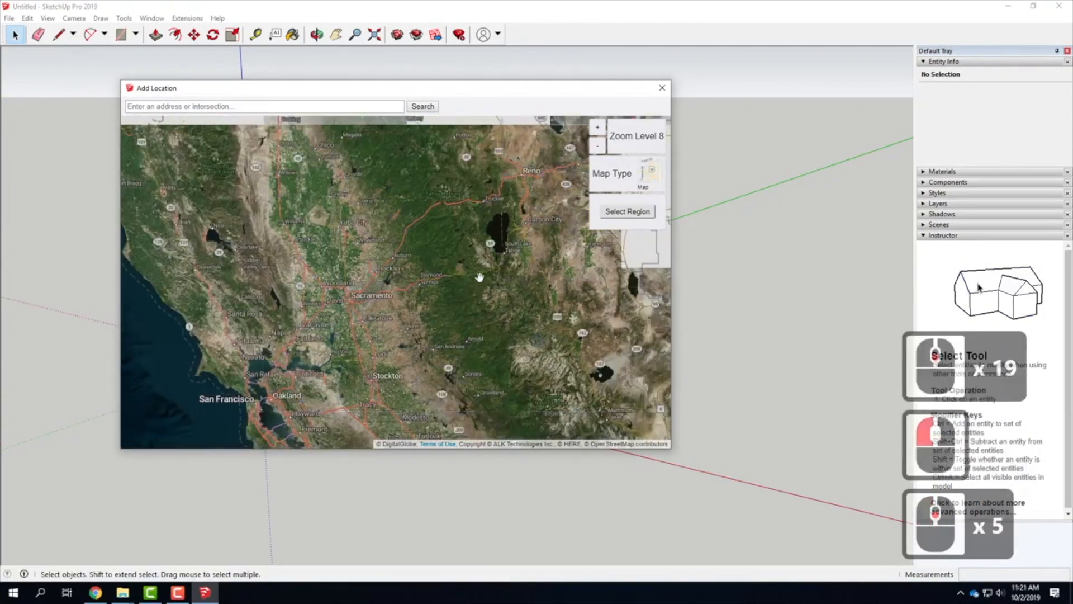
scroll(448, 304, down, 3)
drag(448, 304, 362, 253)
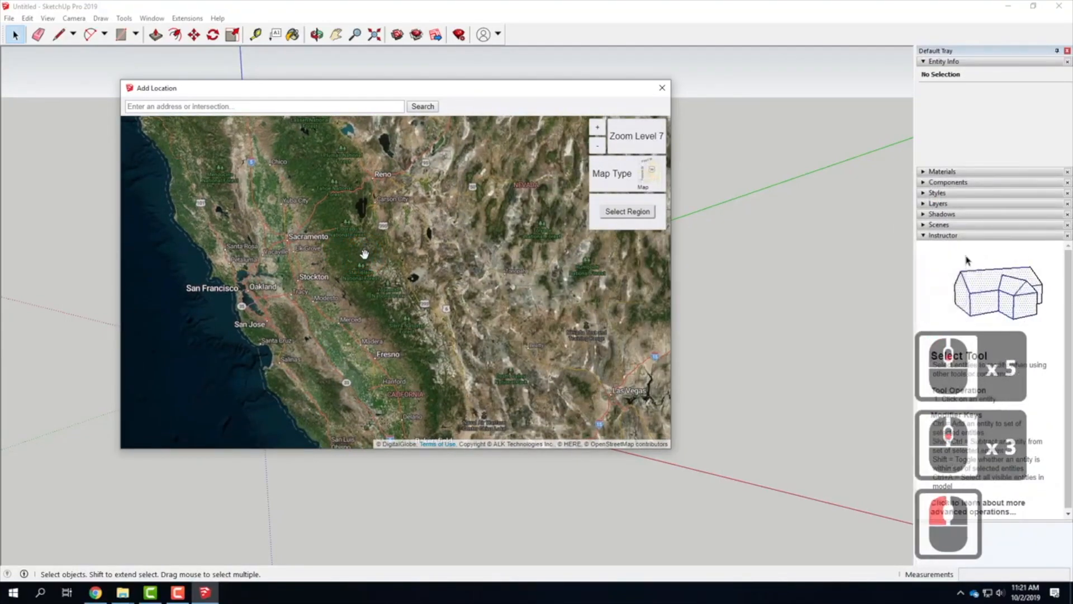
scroll(364, 254, down, 2)
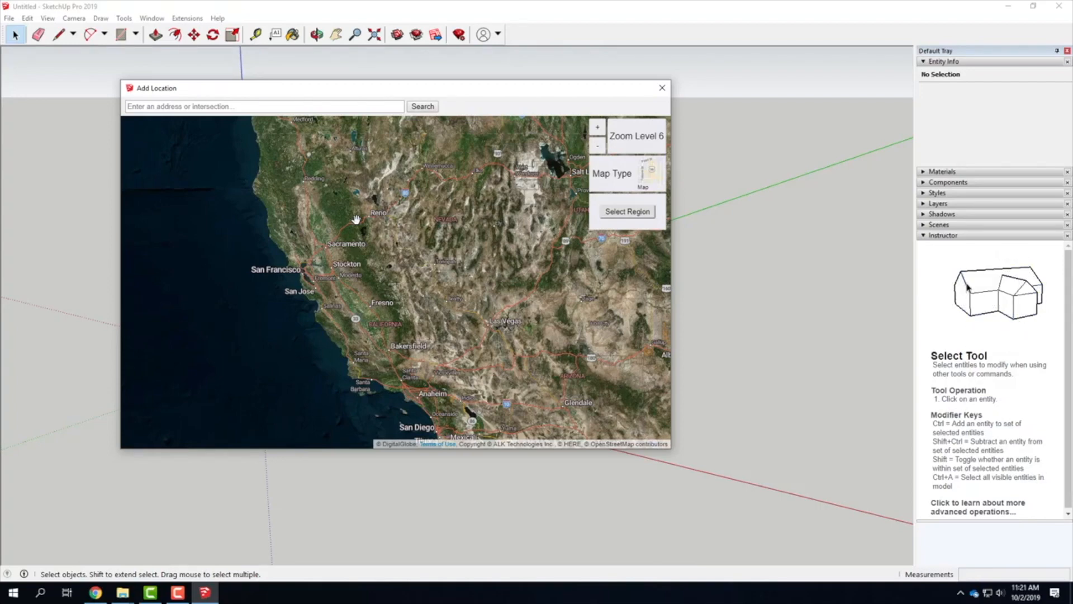
Locate the rocky, snow-streaked mountains southwest of Lake Tahoe on the map at zoom level 15
scroll(356, 219, up, 9)
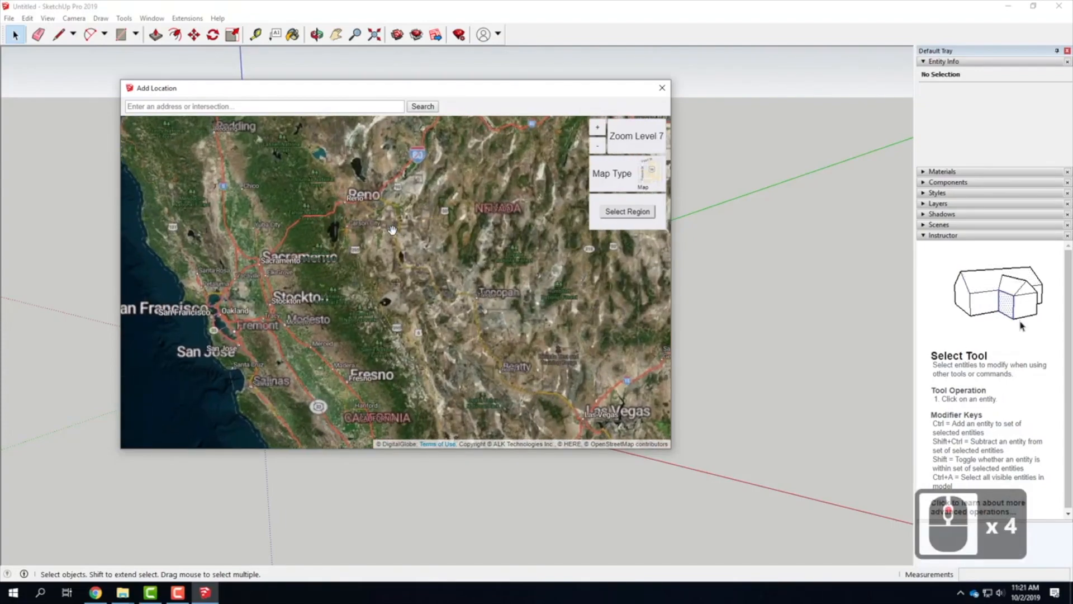
scroll(324, 259, up, 9)
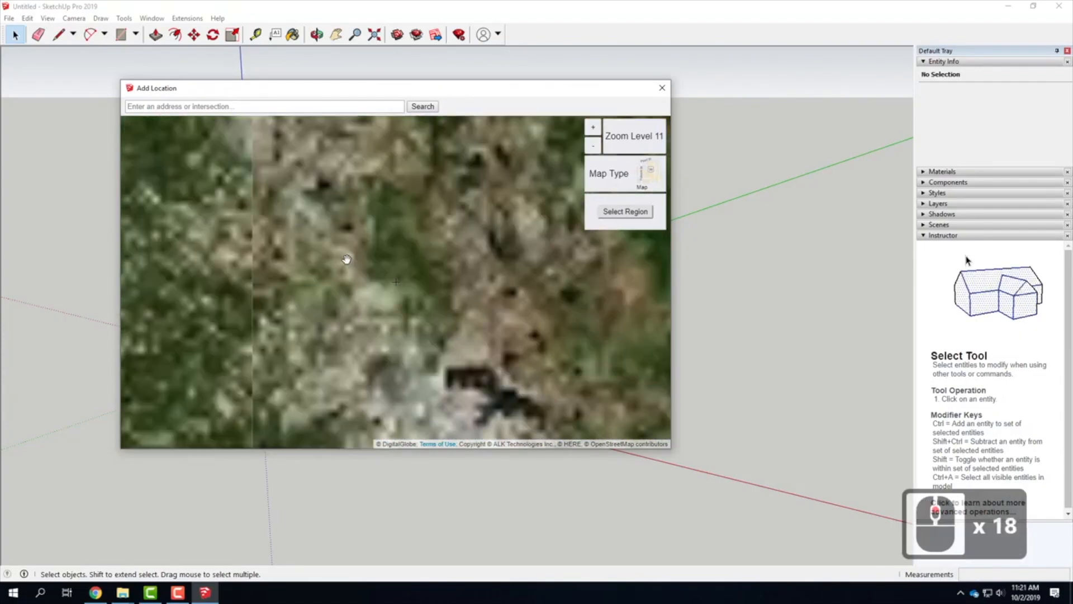
drag(479, 251, 233, 287)
scroll(233, 287, down, 3)
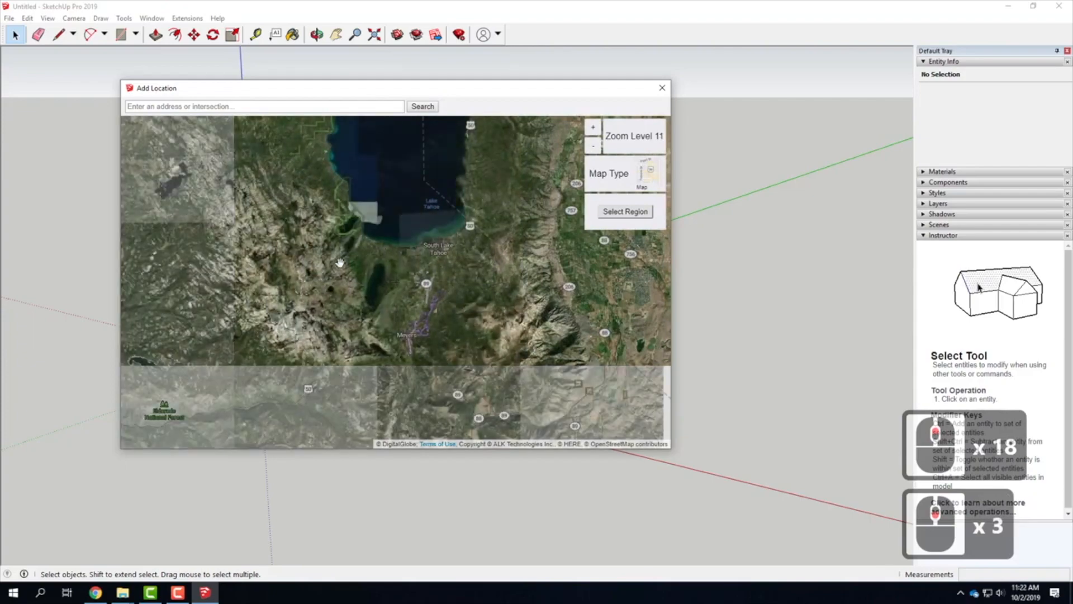
scroll(267, 304, up, 3)
scroll(267, 304, up, 1)
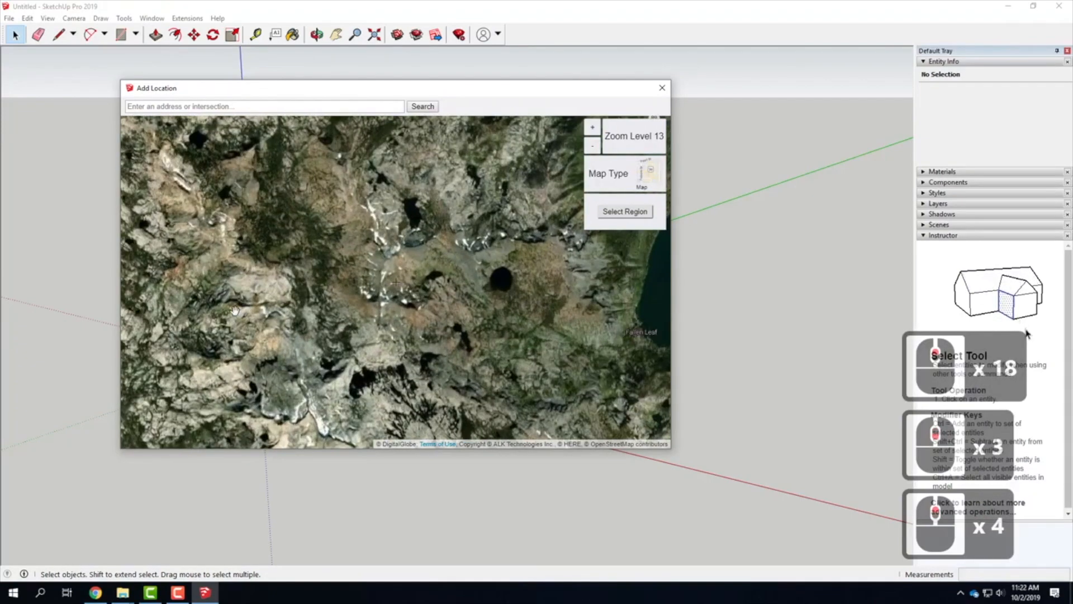
scroll(324, 368, down, 2)
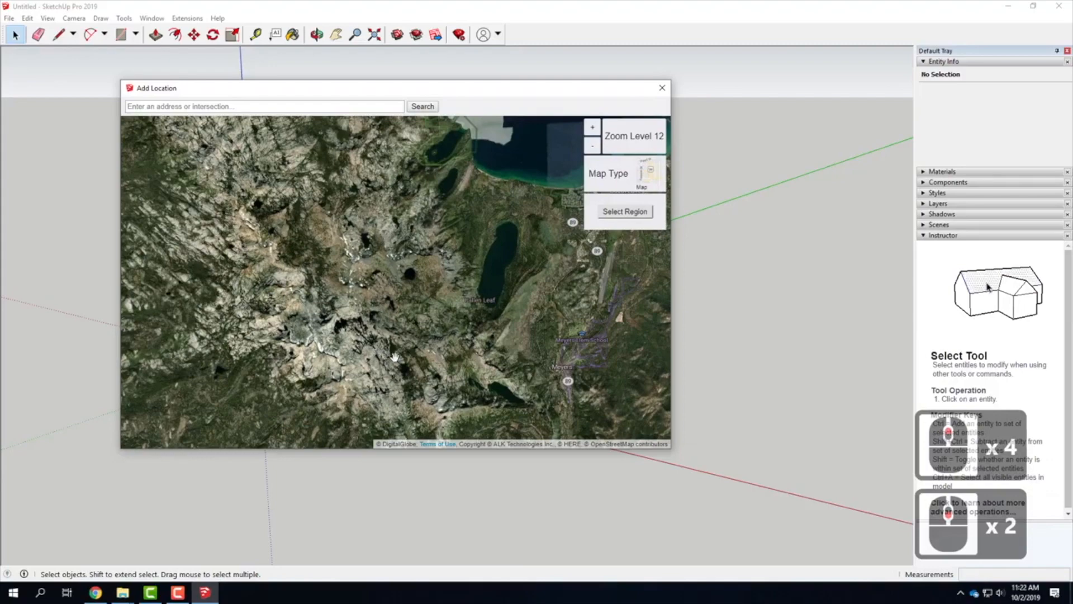
scroll(363, 358, up, 3)
scroll(288, 292, down, 1)
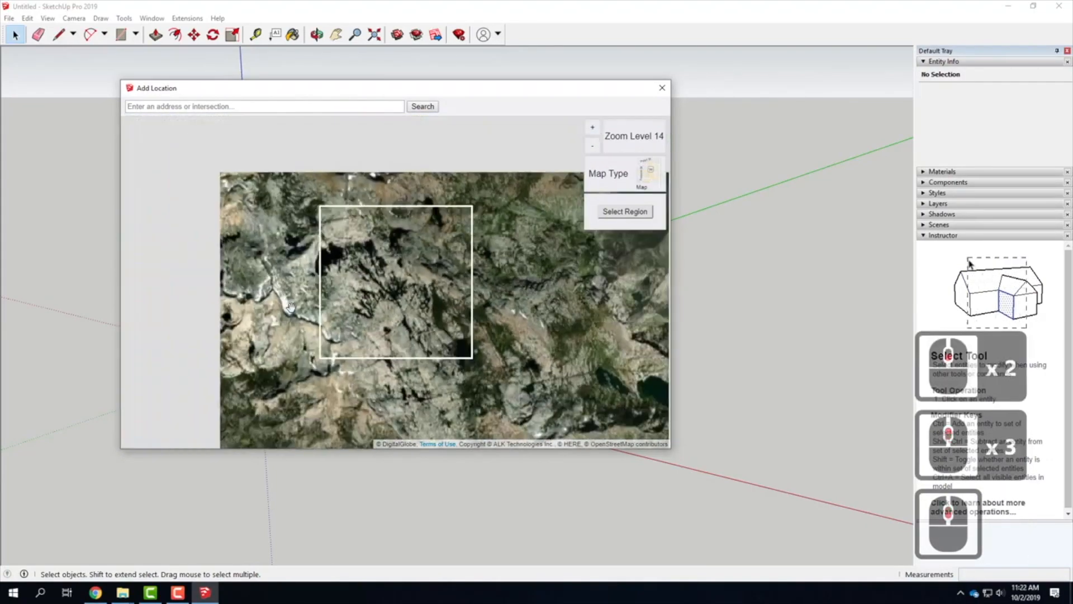
scroll(287, 310, up, 1)
scroll(320, 309, up, 1)
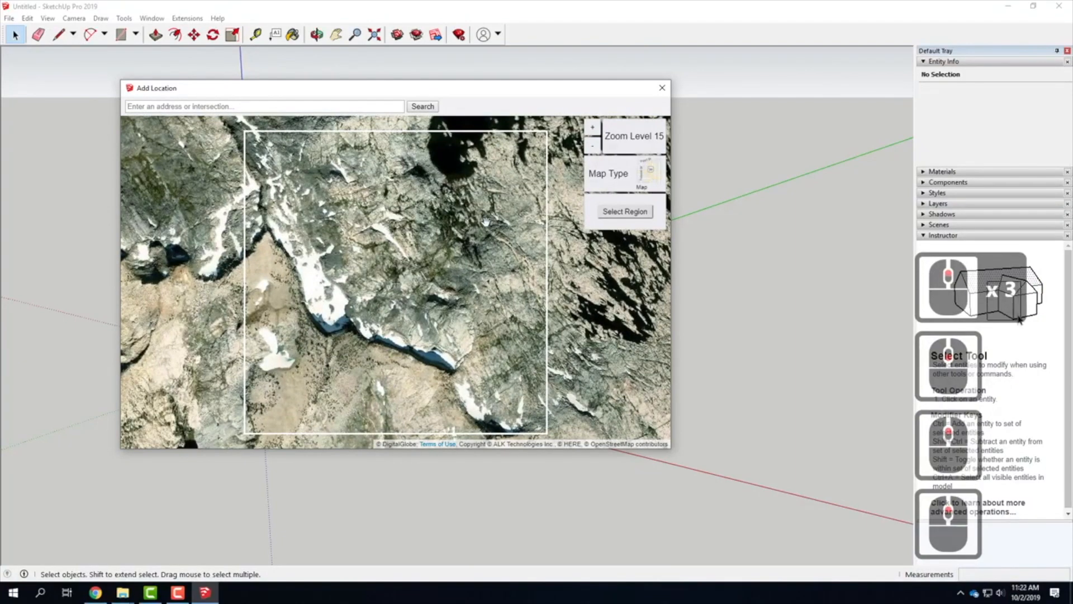
Frame the rocky ridge east of Lake Sylvia at zoom level 15 and import that region into the model
scroll(359, 218, down, 4)
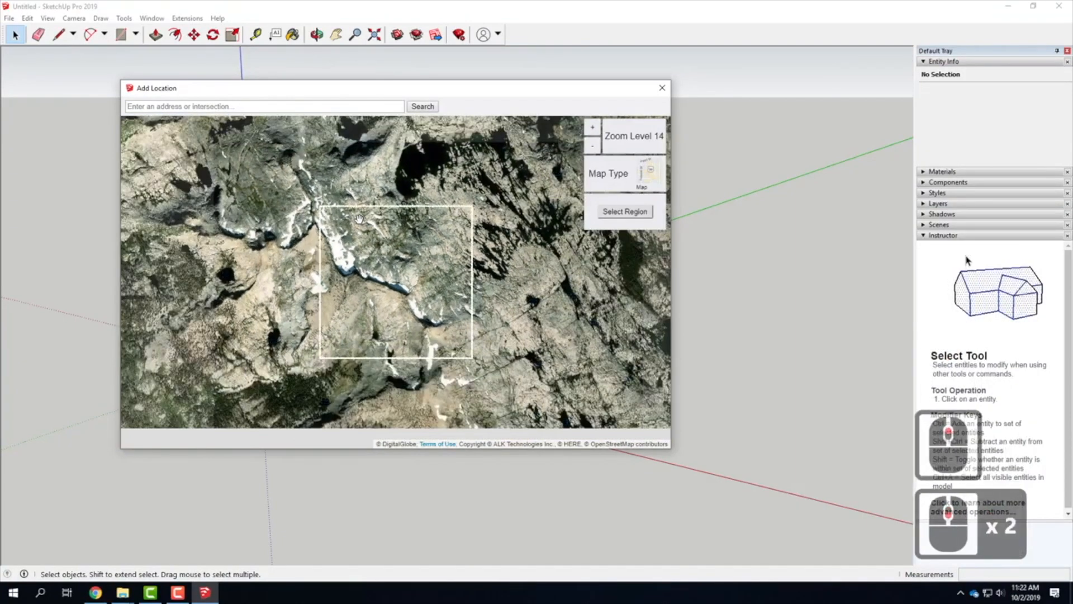
scroll(370, 256, up, 1)
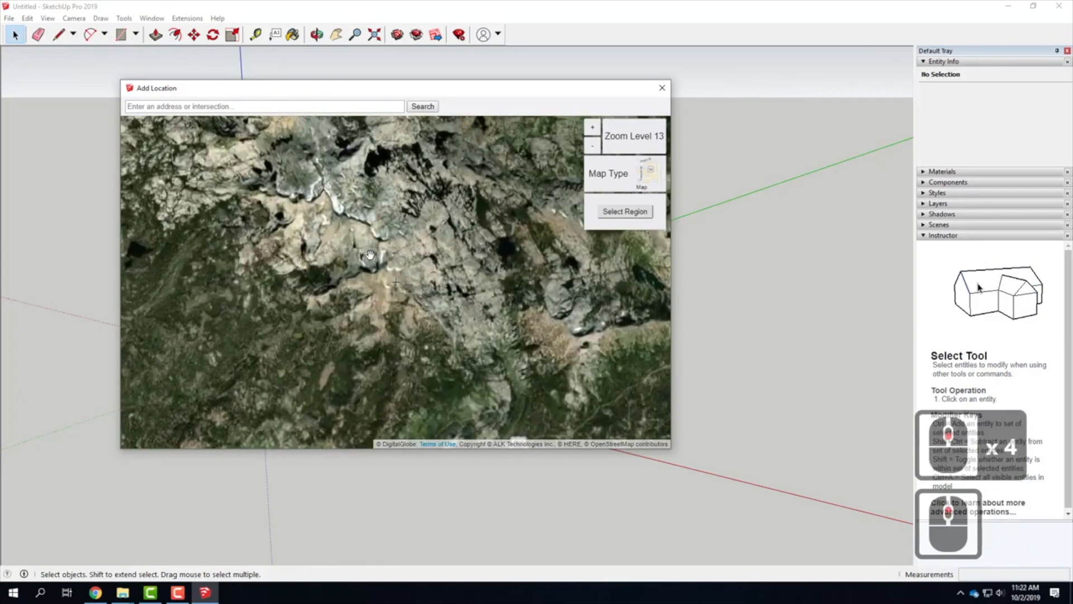
scroll(370, 255, up, 1)
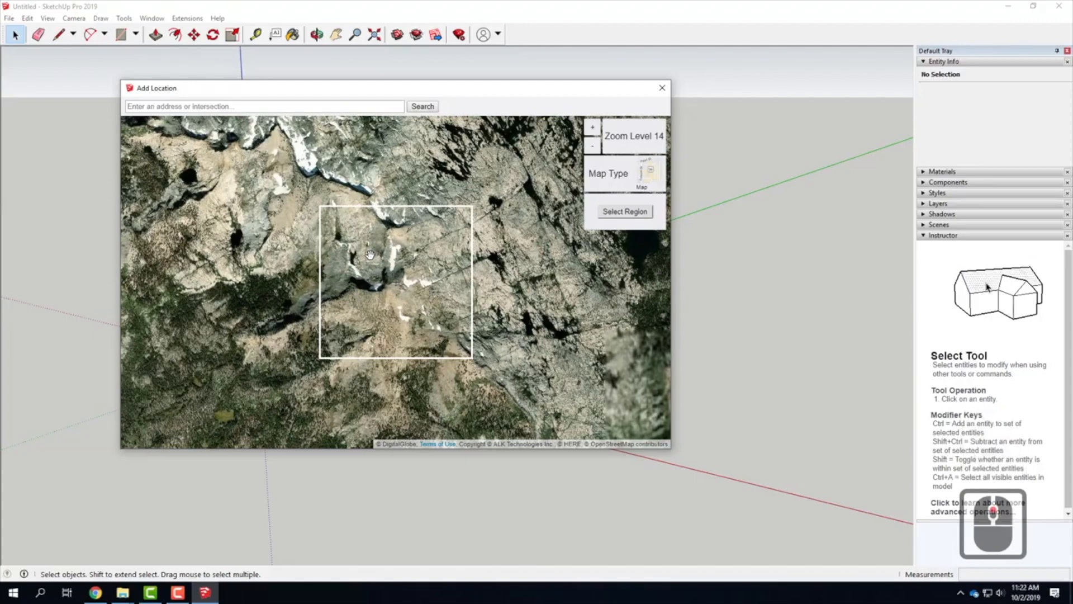
scroll(370, 255, up, 1)
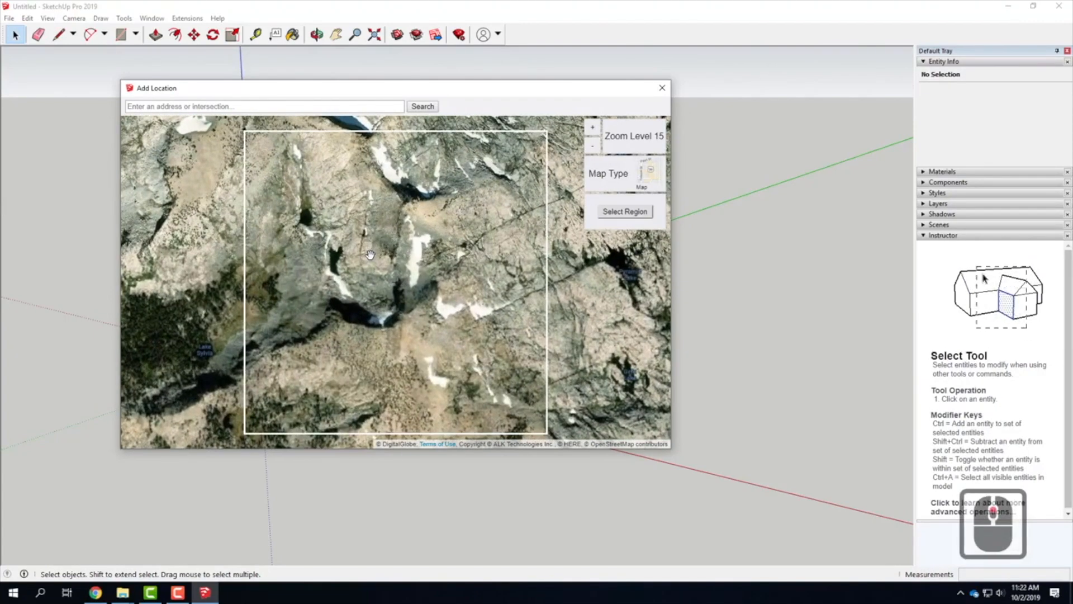
scroll(370, 255, up, 2)
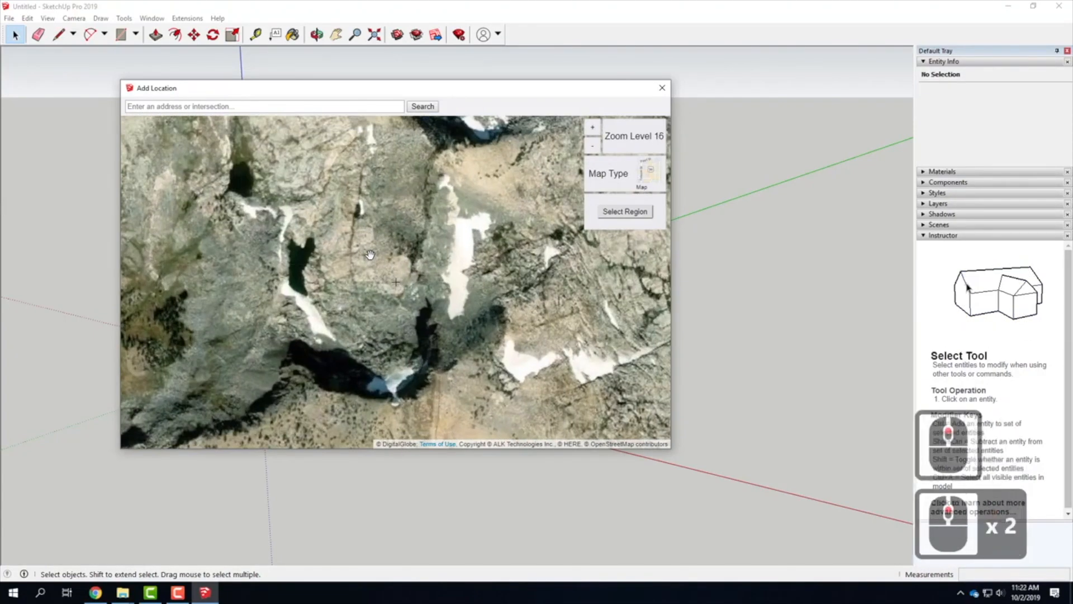
scroll(370, 255, up, 1)
scroll(370, 256, down, 1)
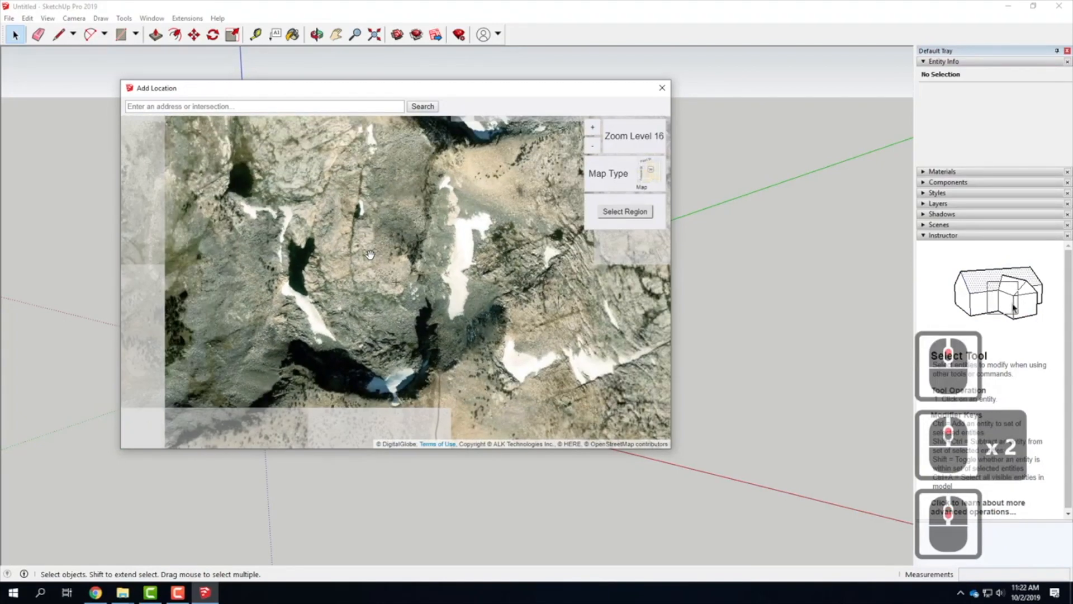
scroll(370, 256, down, 1)
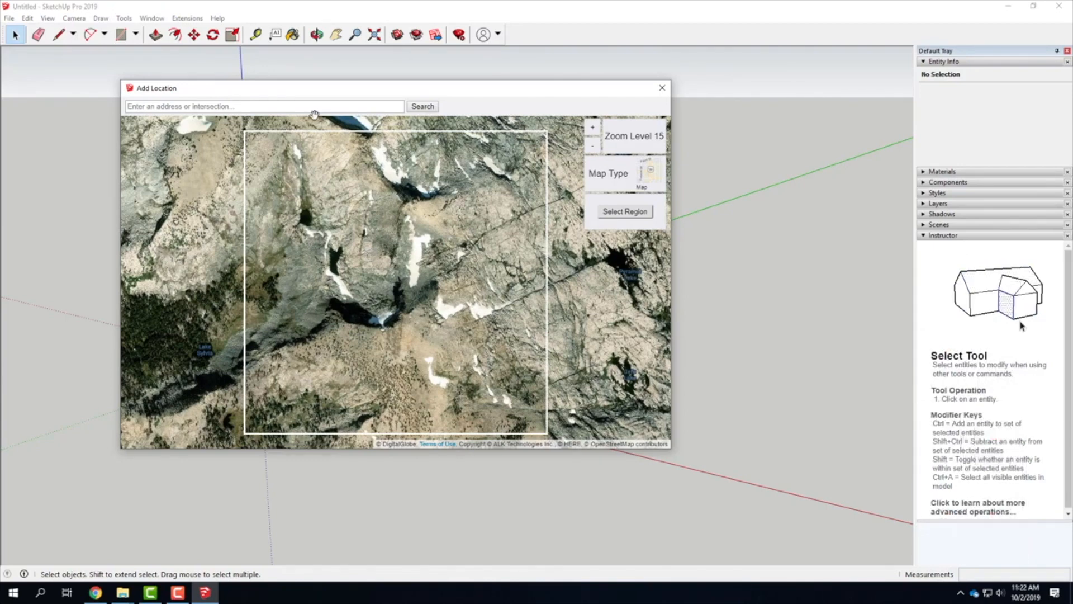
click(630, 212)
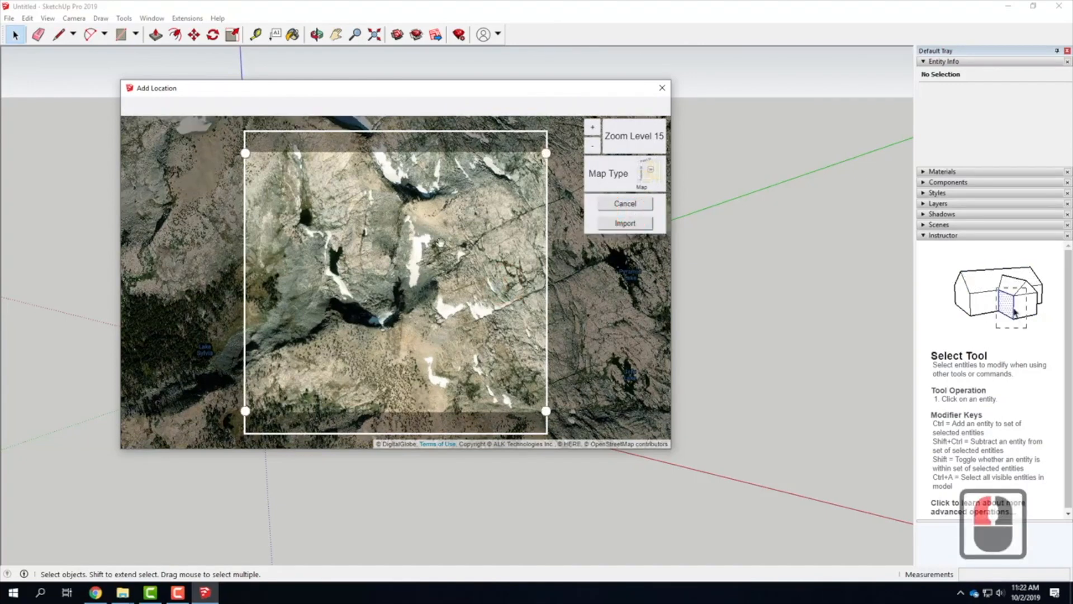
click(626, 224)
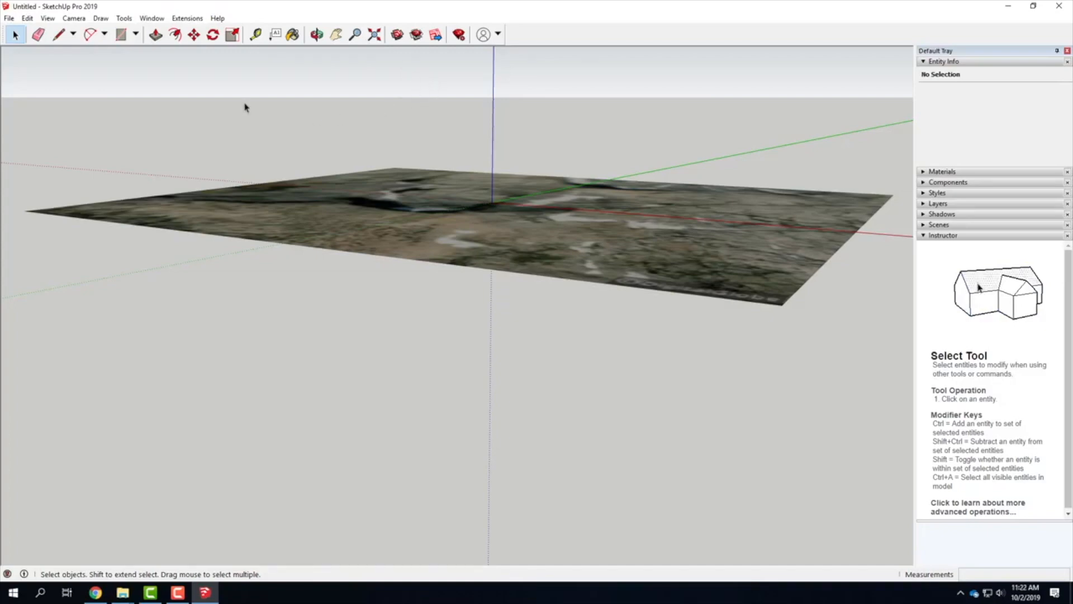
Show the 3D terrain of the imported location and inspect the mountain relief from the side
middle_click(485, 170)
middle_click(485, 170)
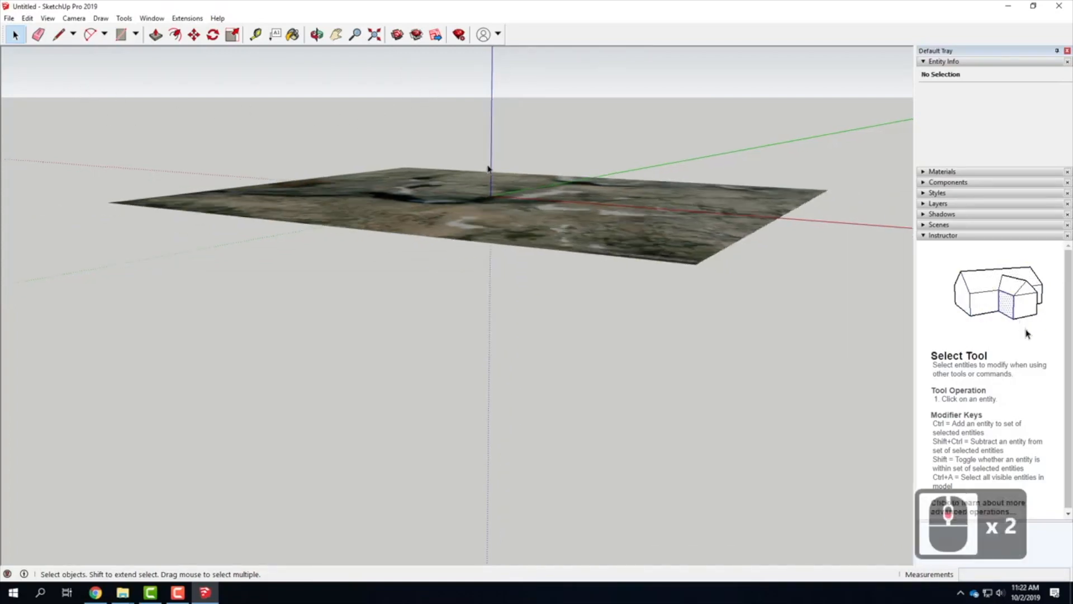
middle_drag(532, 129, 449, 316)
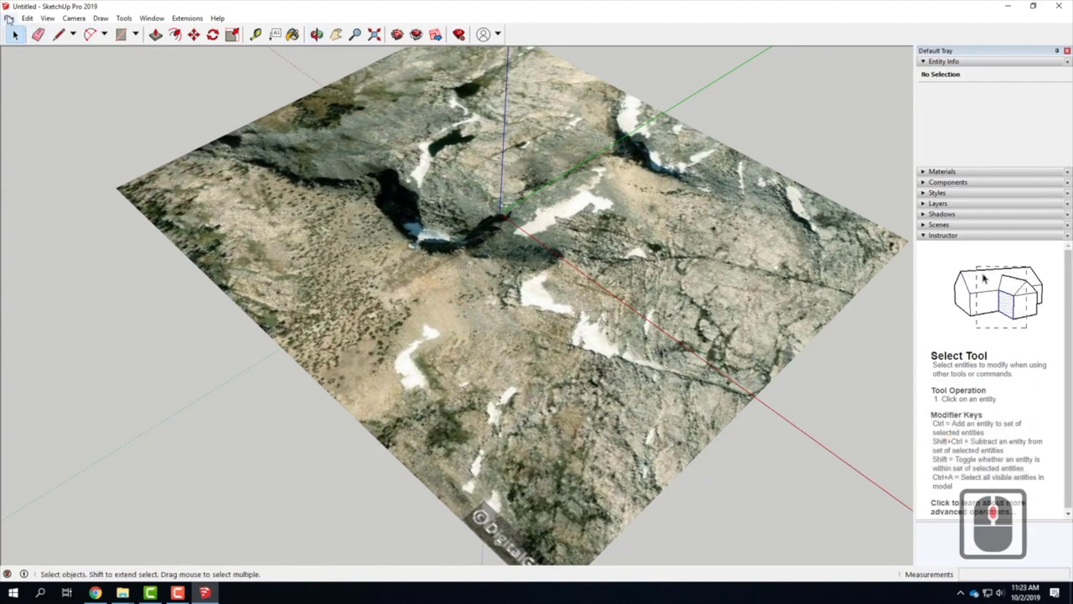
click(8, 18)
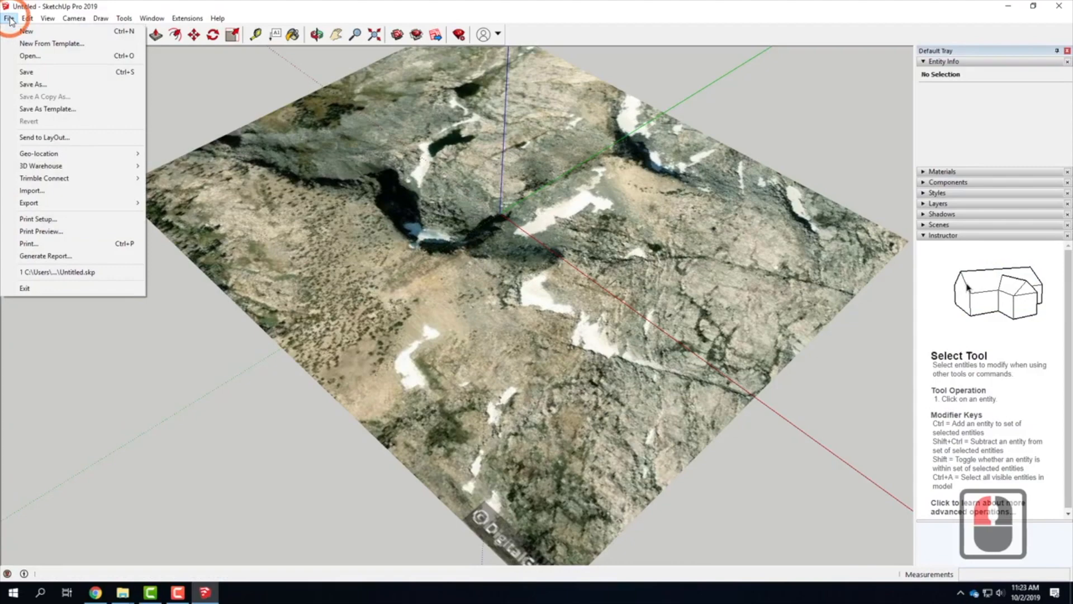
mouse_move(37, 156)
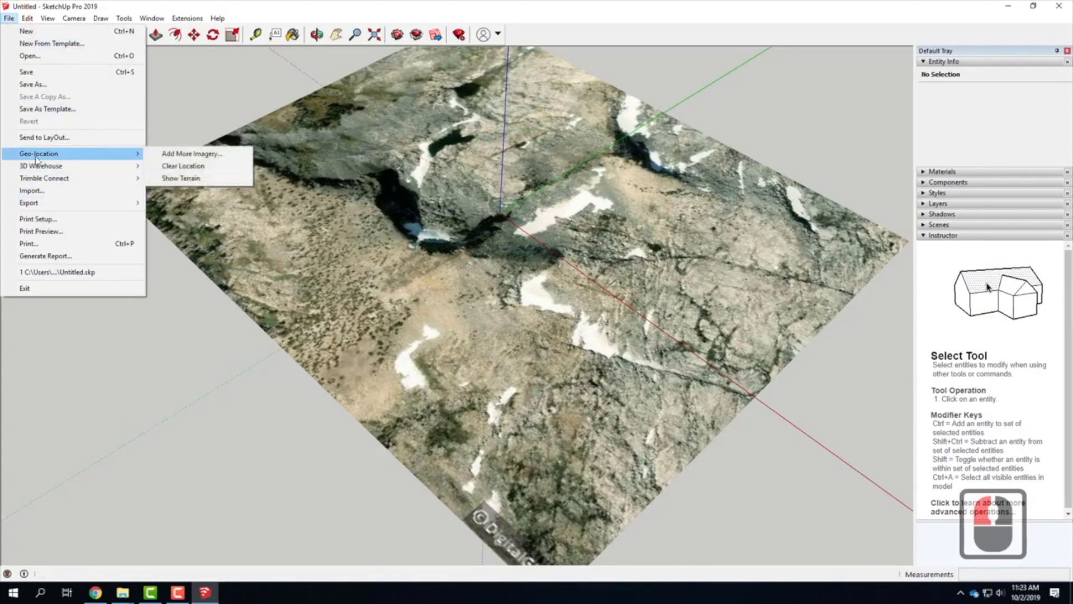
click(191, 183)
middle_drag(487, 289, 796, 206)
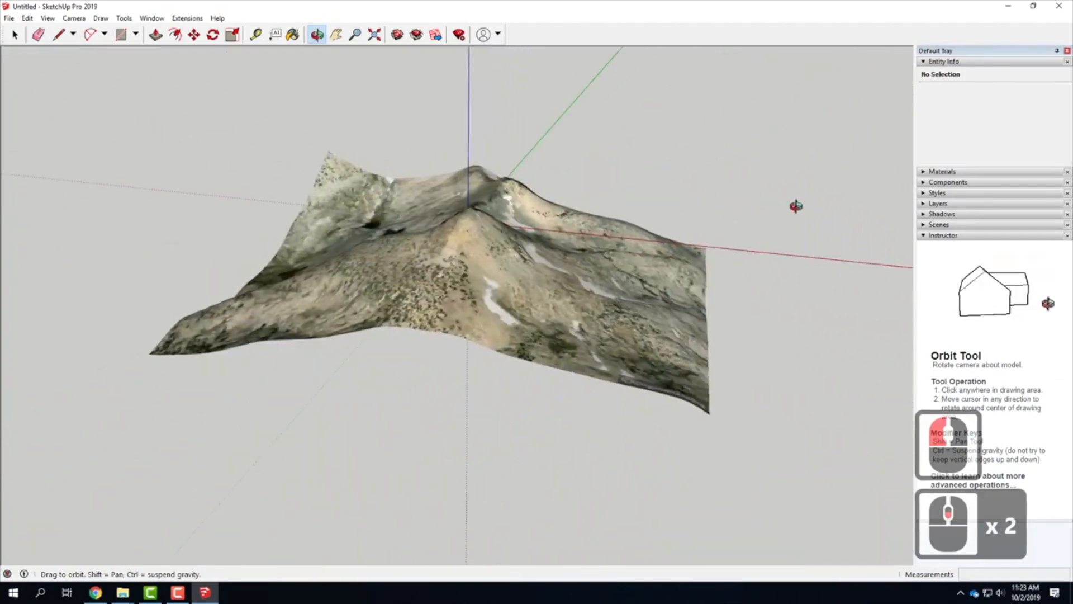
Start saving the terrain model and browse to OneDrive's Live Demonstrations > Live - A136 Exercises > Ex211 - Topography from SketchUp folder
middle_drag(330, 231, 335, 277)
middle_drag(596, 252, 361, 279)
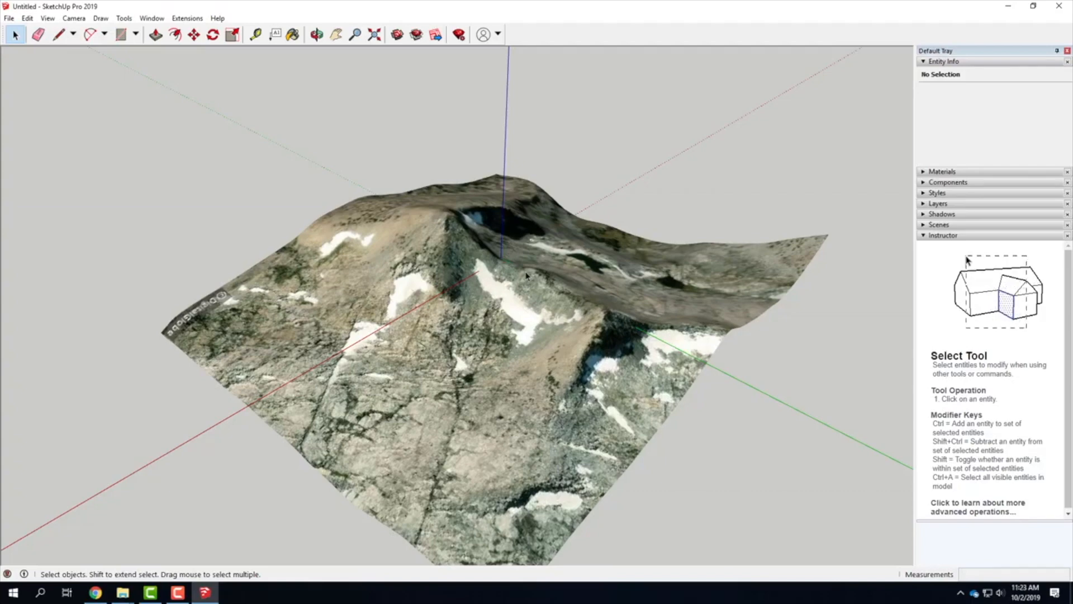
click(9, 18)
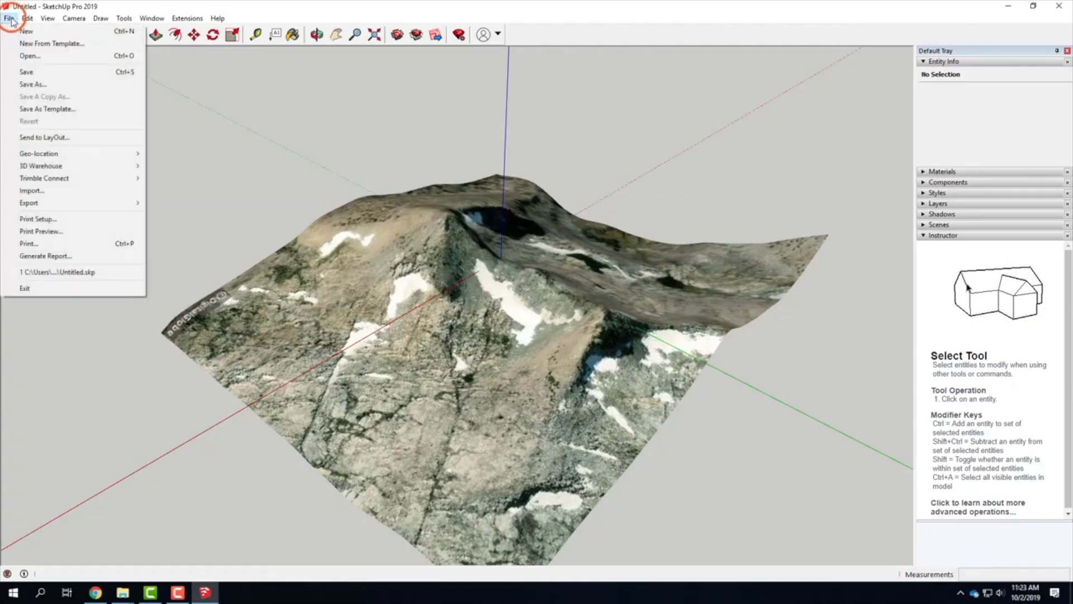
click(34, 76)
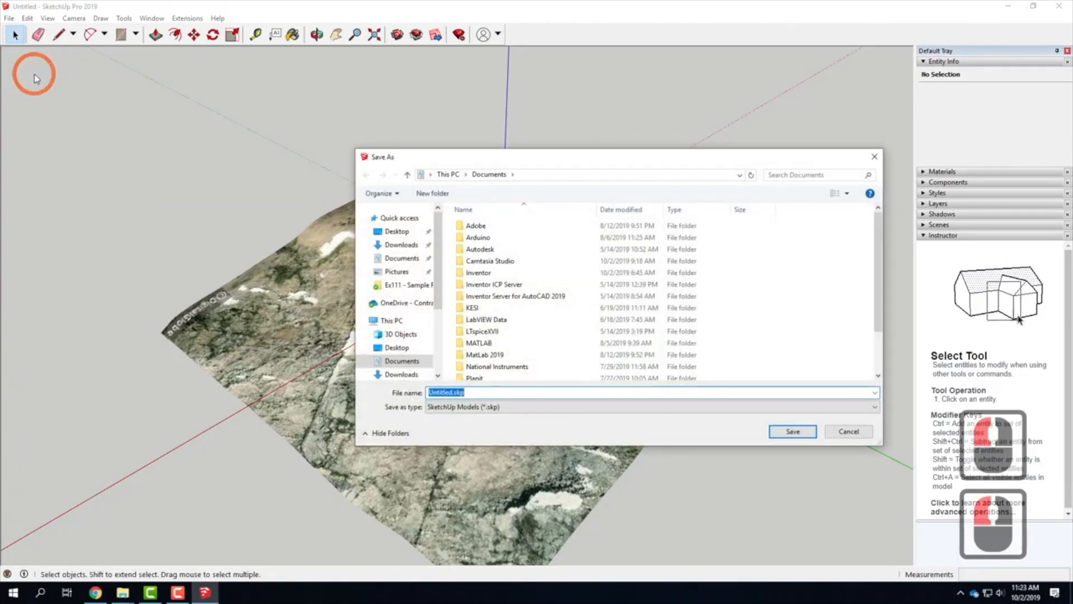
click(397, 303)
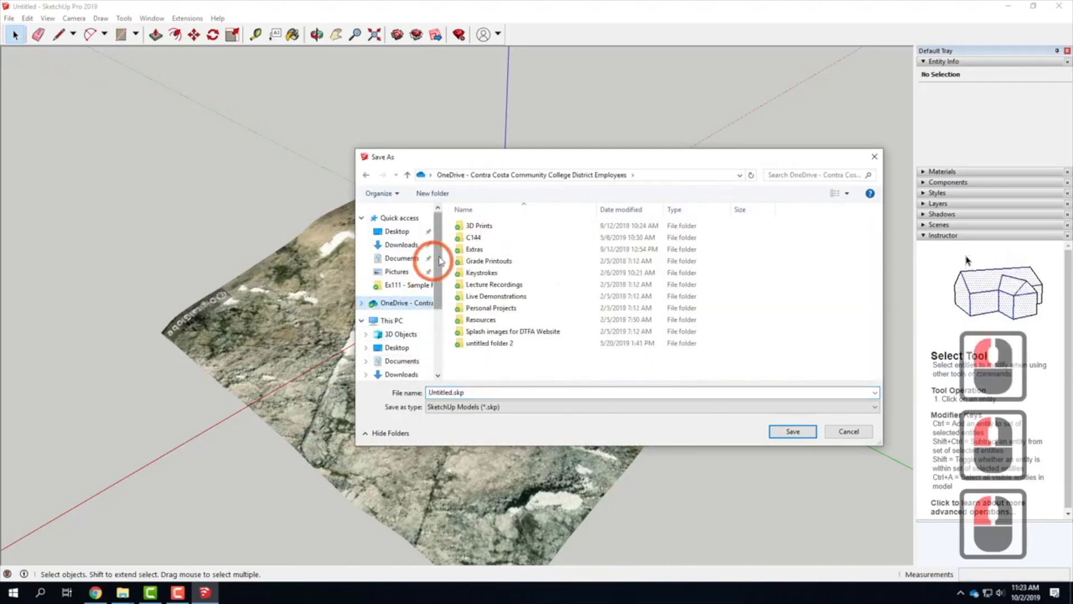
double_click(486, 296)
double_click(496, 237)
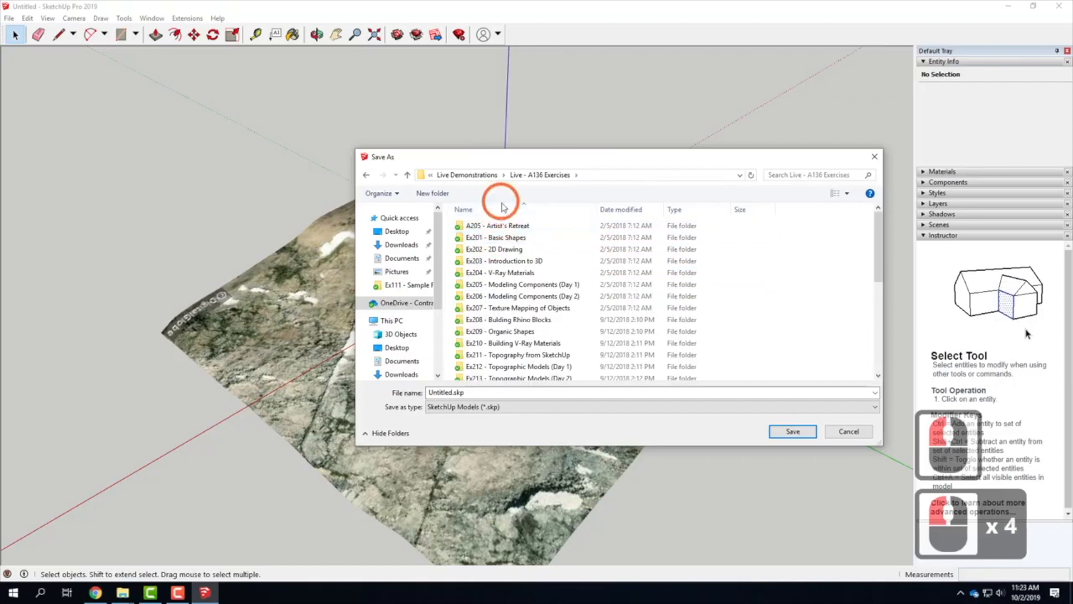
scroll(531, 345, down, 1)
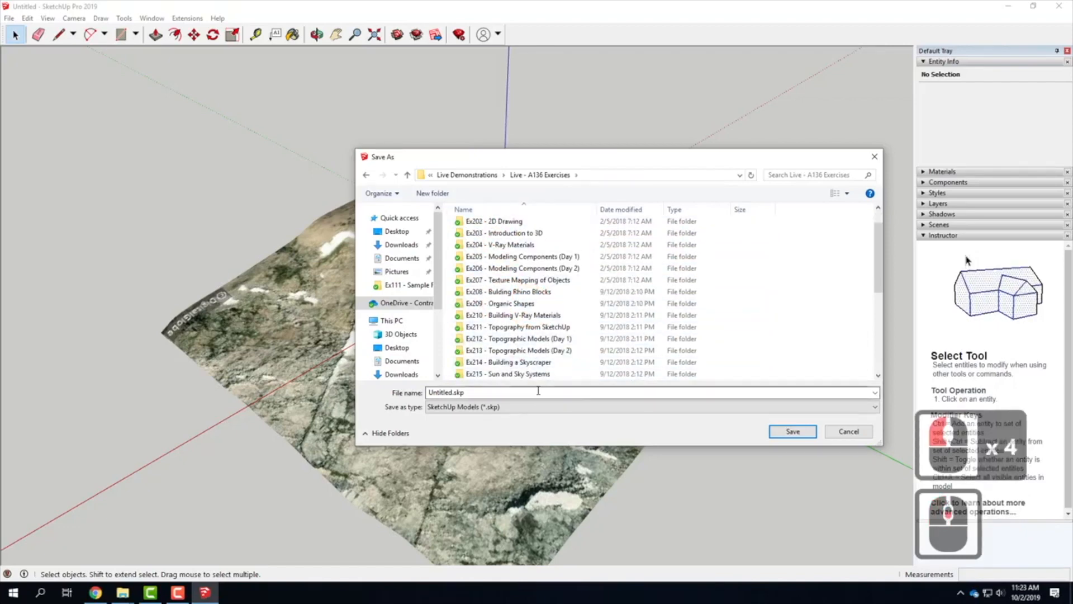
double_click(531, 327)
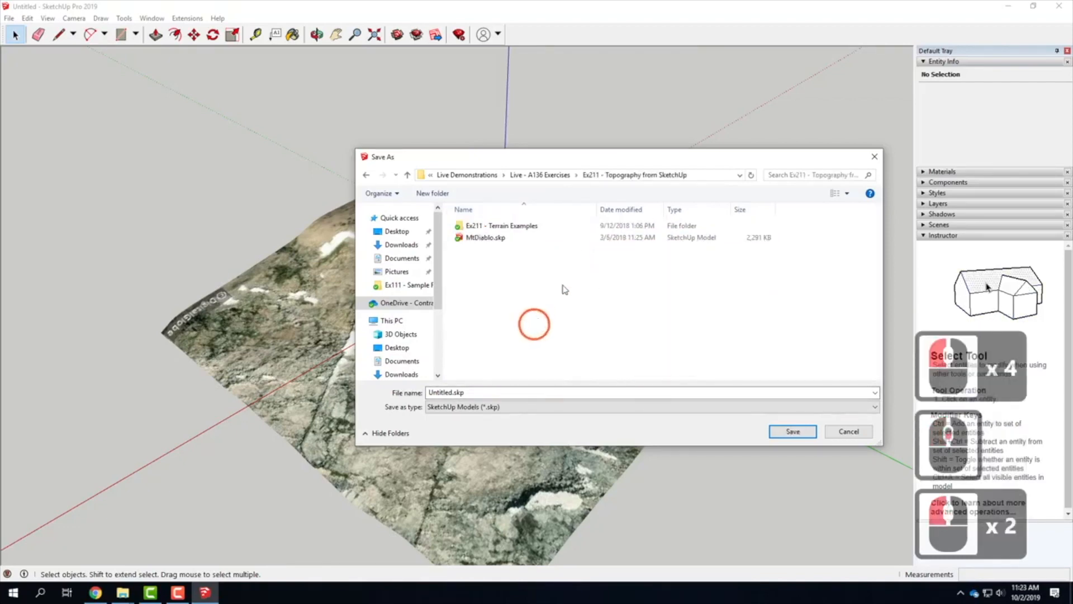
Name the model file Sierra.skp and save it in the Ex211 - Topography from SketchUp folder
click(454, 393)
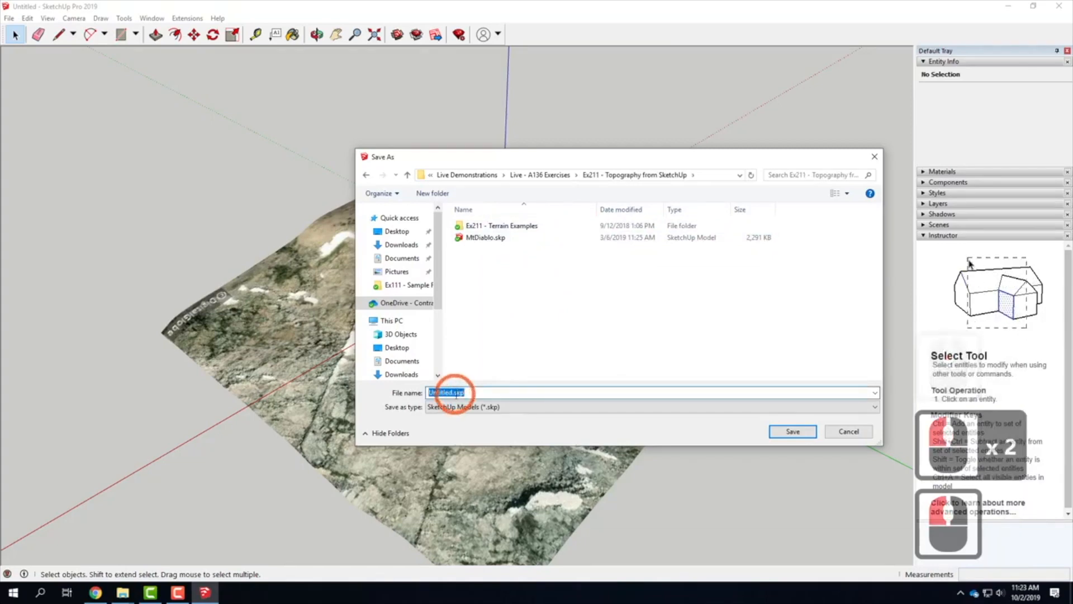
double_click(450, 393)
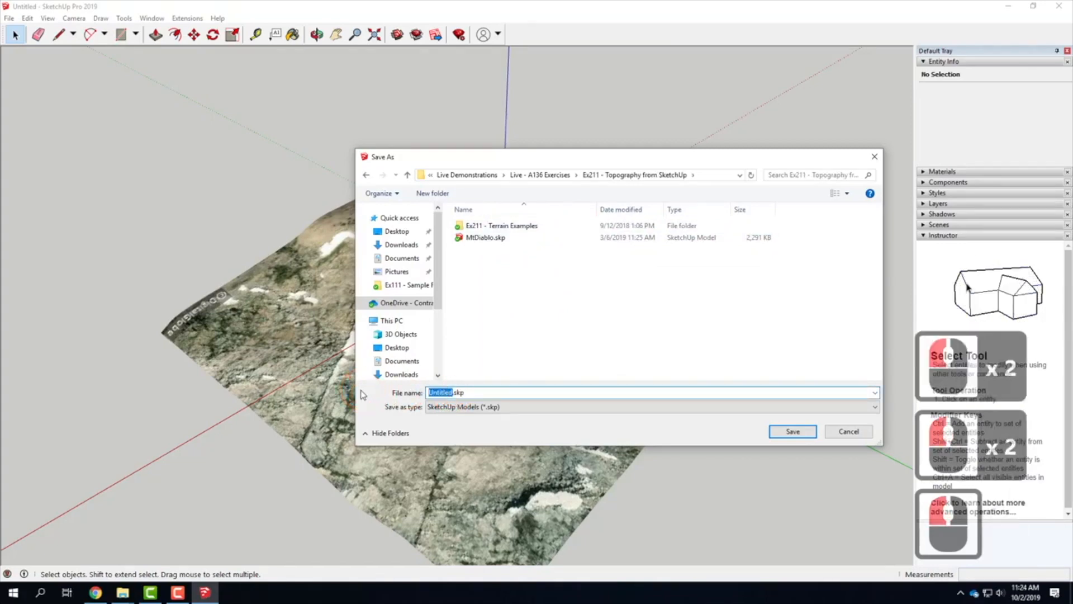
text(Sierra)
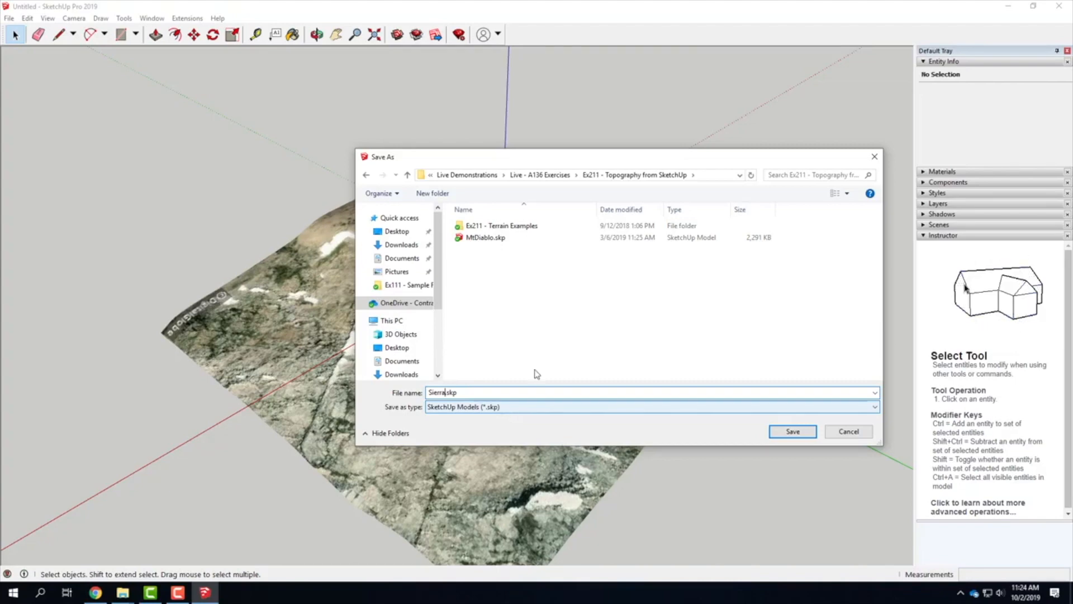
click(792, 432)
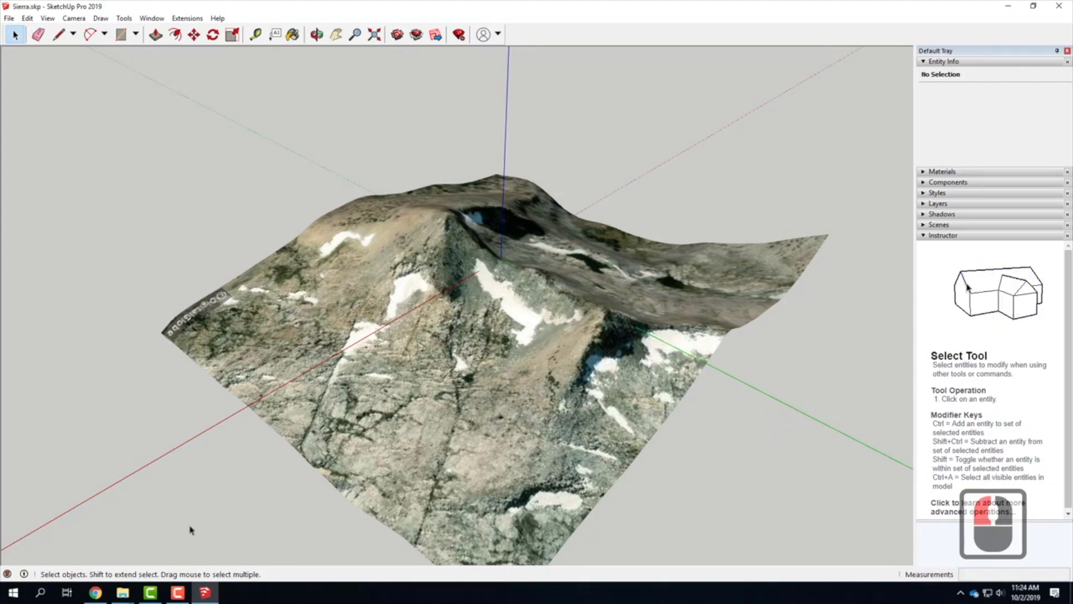
Switch to Rhino 6 and start a new model from the Large Objects - Inches template
click(1008, 6)
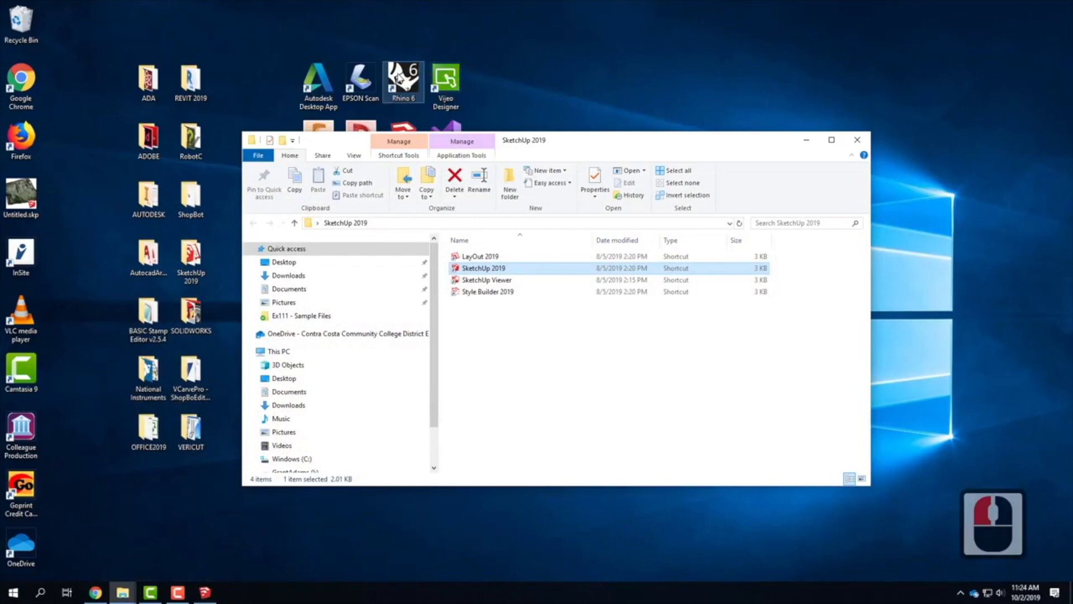
double_click(398, 77)
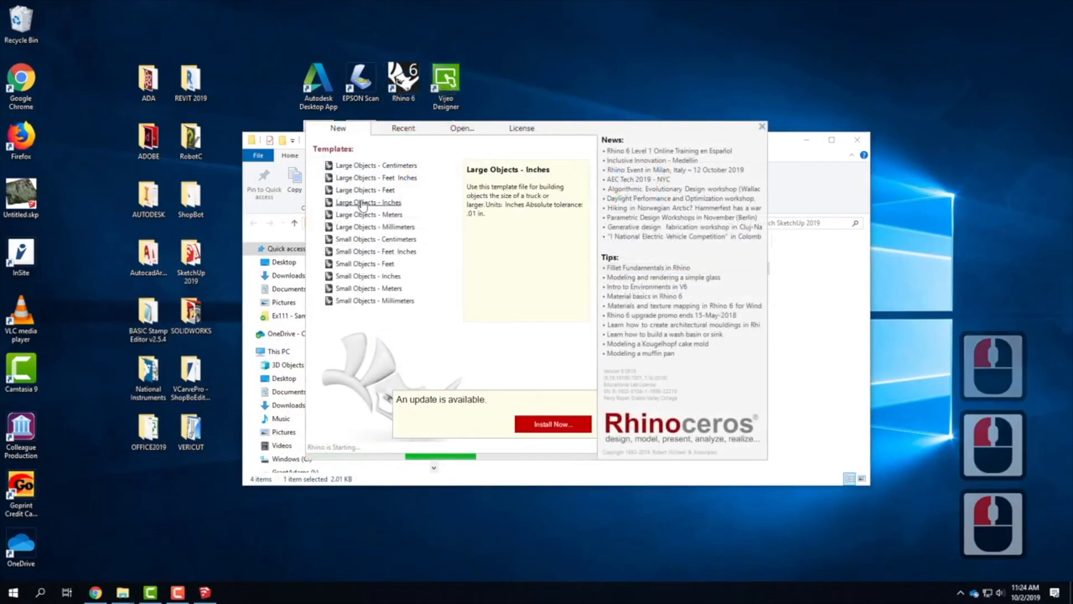
click(362, 208)
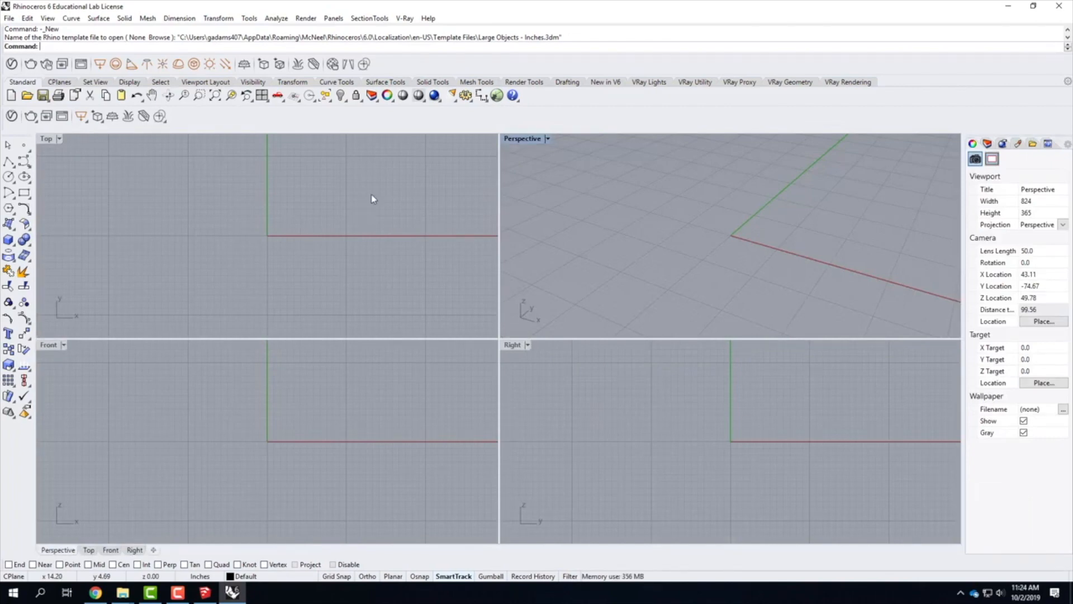
Start a file import and browse to OneDrive's Live Demonstrations > Live - A136 Exercises > Ex211 - Topography from SketchUp folder
click(10, 18)
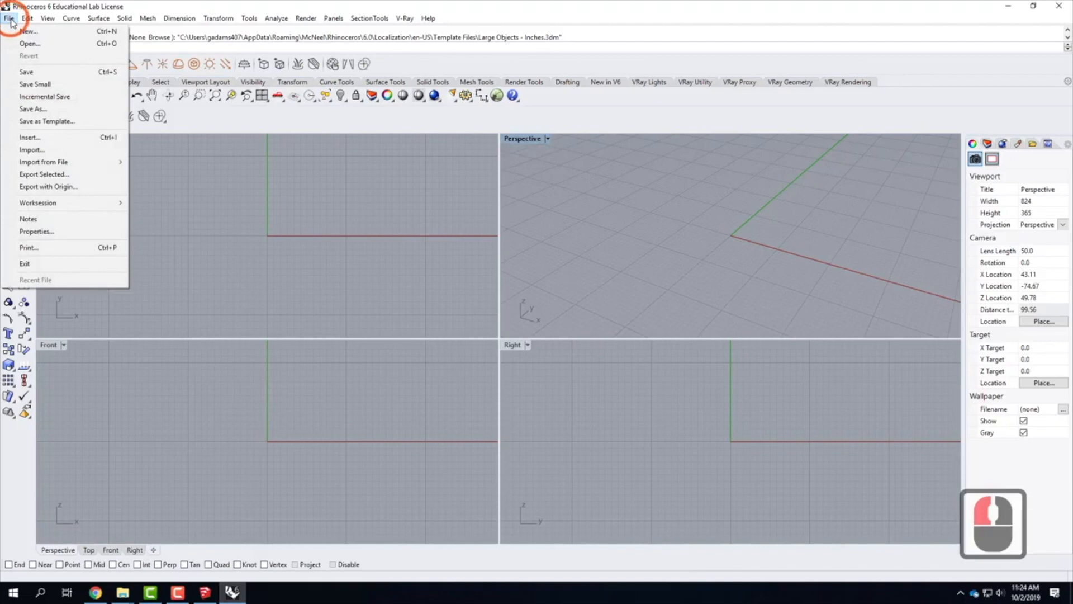
click(50, 153)
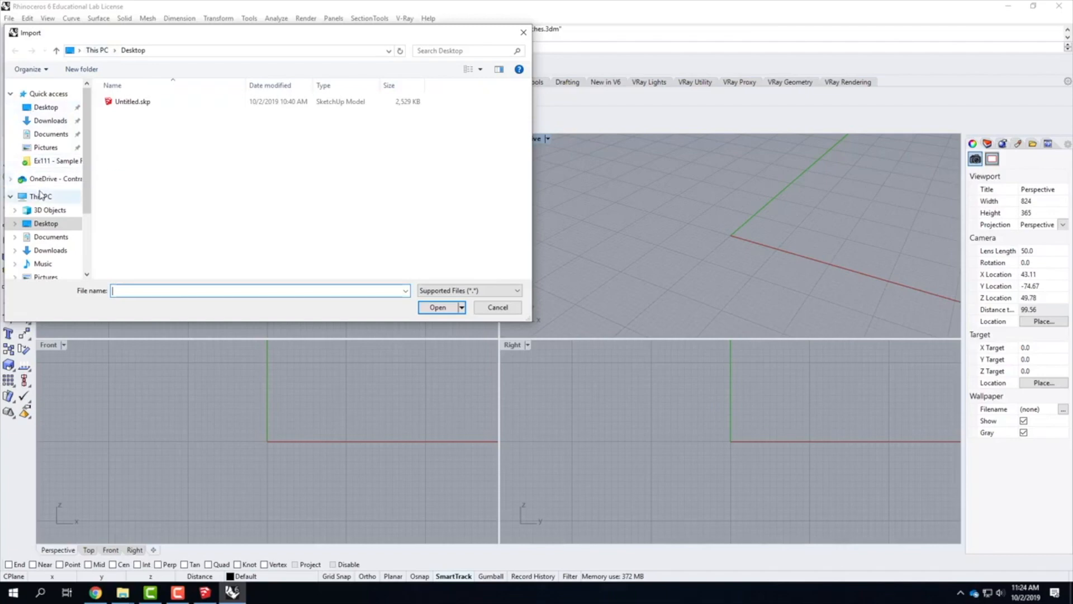
click(45, 178)
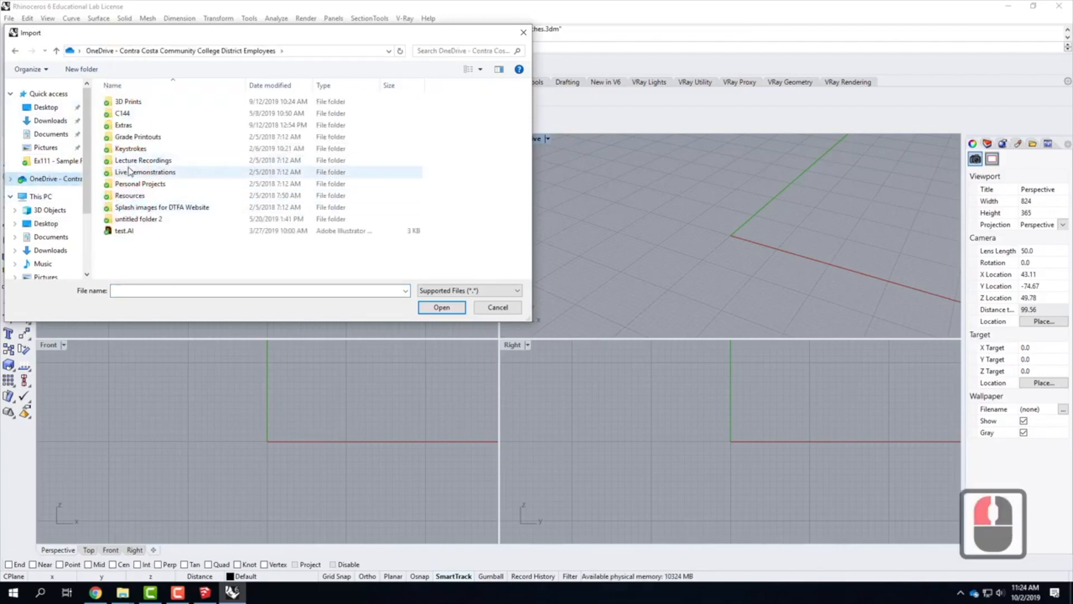
double_click(129, 174)
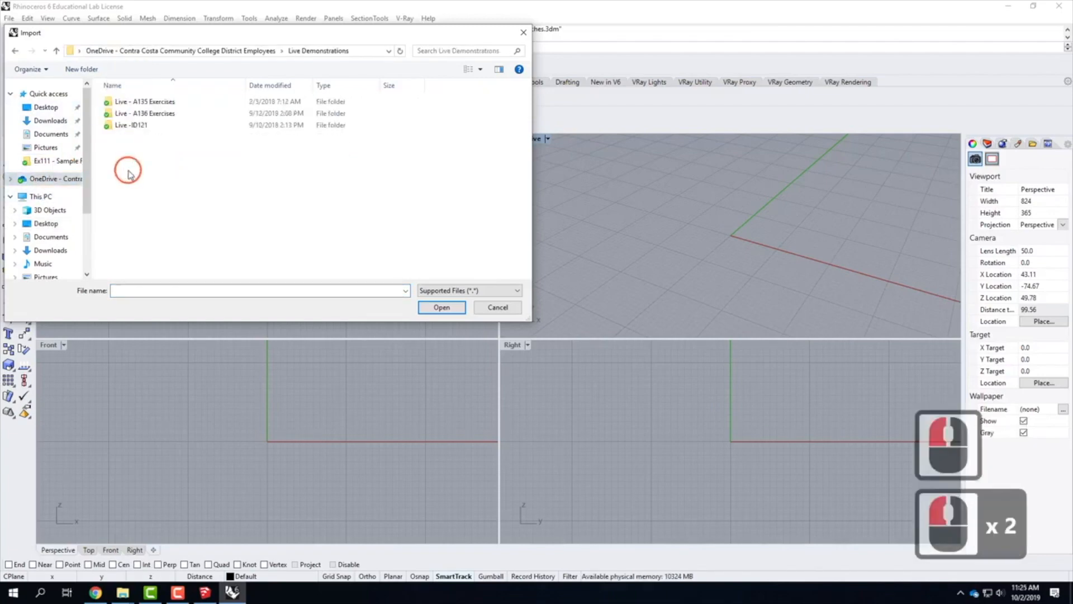
double_click(130, 113)
click(142, 241)
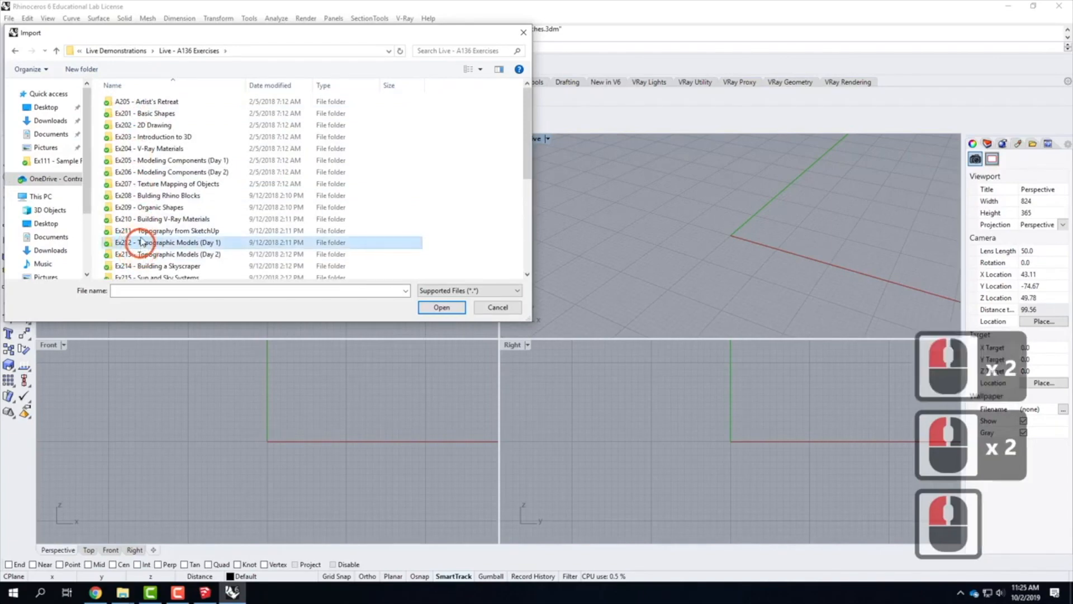
double_click(140, 230)
Try to import Sierra.skp with faces as mesh, joined edges and faces, a 22.5-degree weld angle and embedded textures
click(126, 148)
click(431, 309)
click(432, 307)
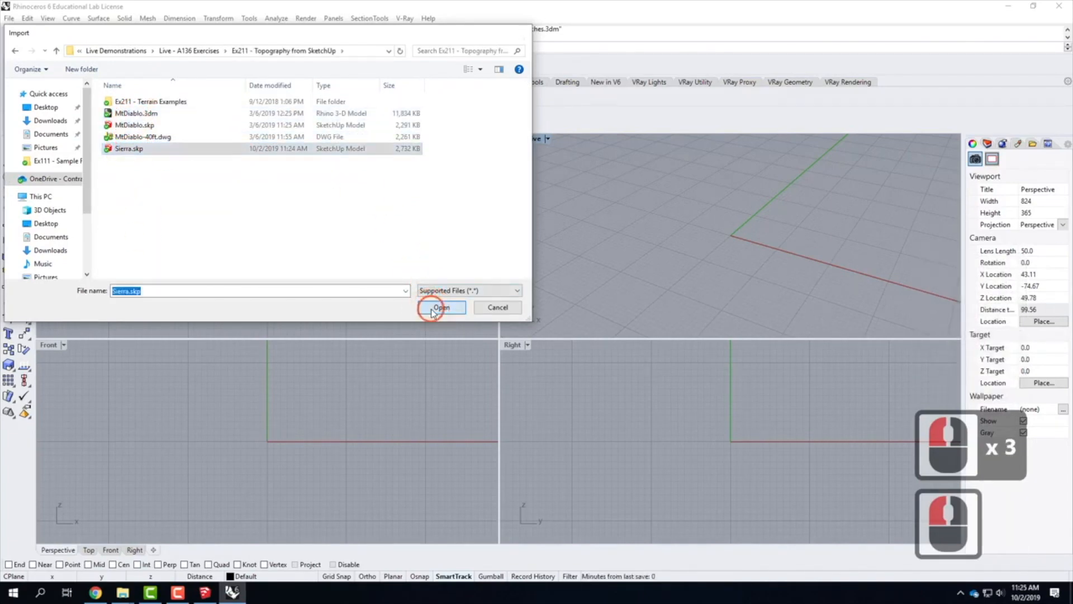
drag(511, 195, 326, 182)
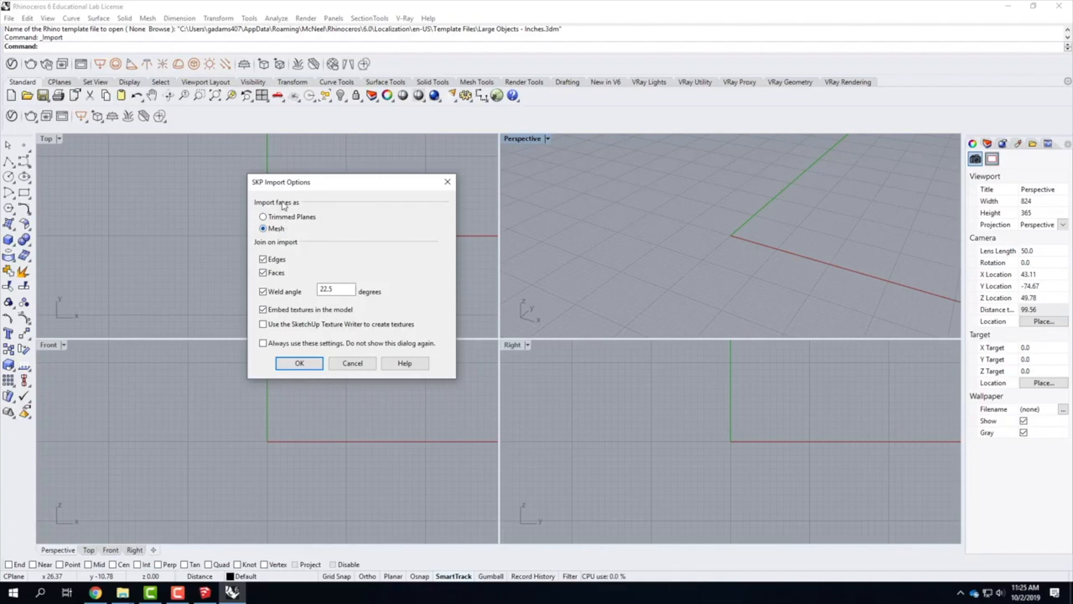
click(306, 364)
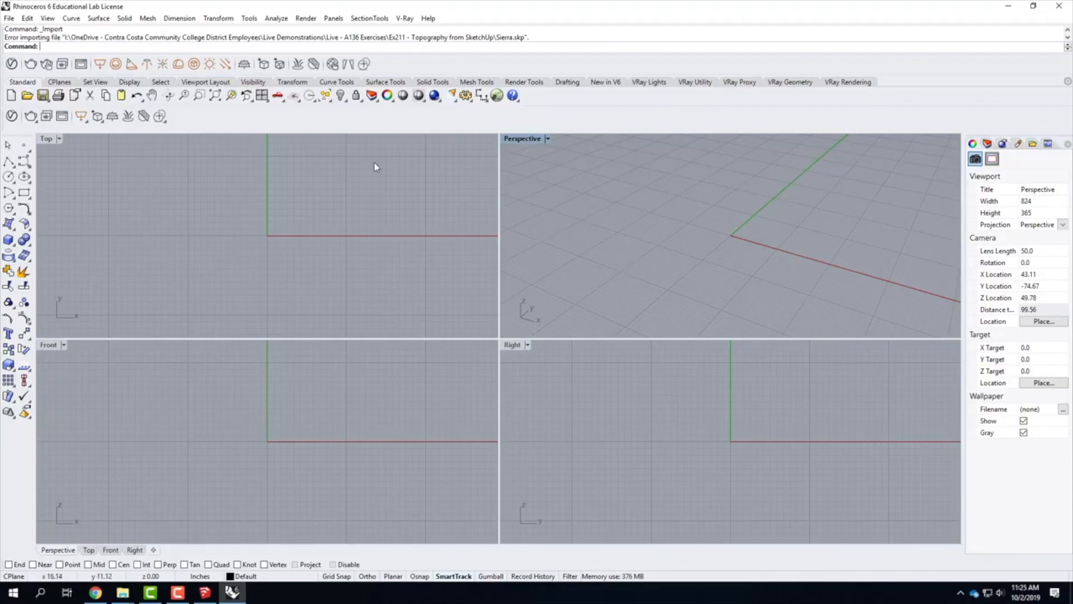
Try the import of Sierra.skp once more with the same mesh import options
click(10, 18)
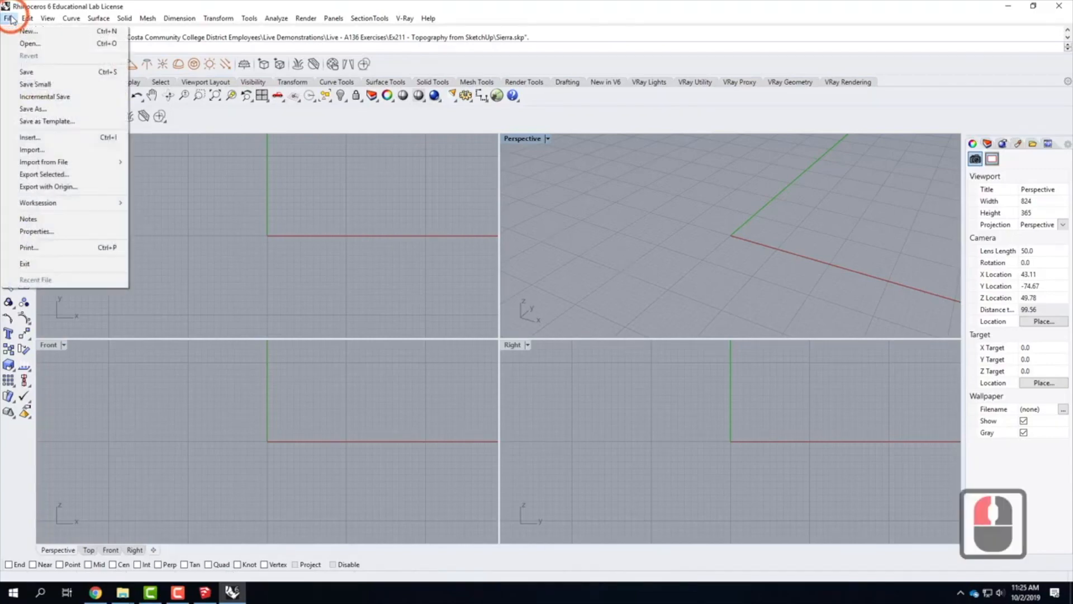
click(34, 143)
click(130, 124)
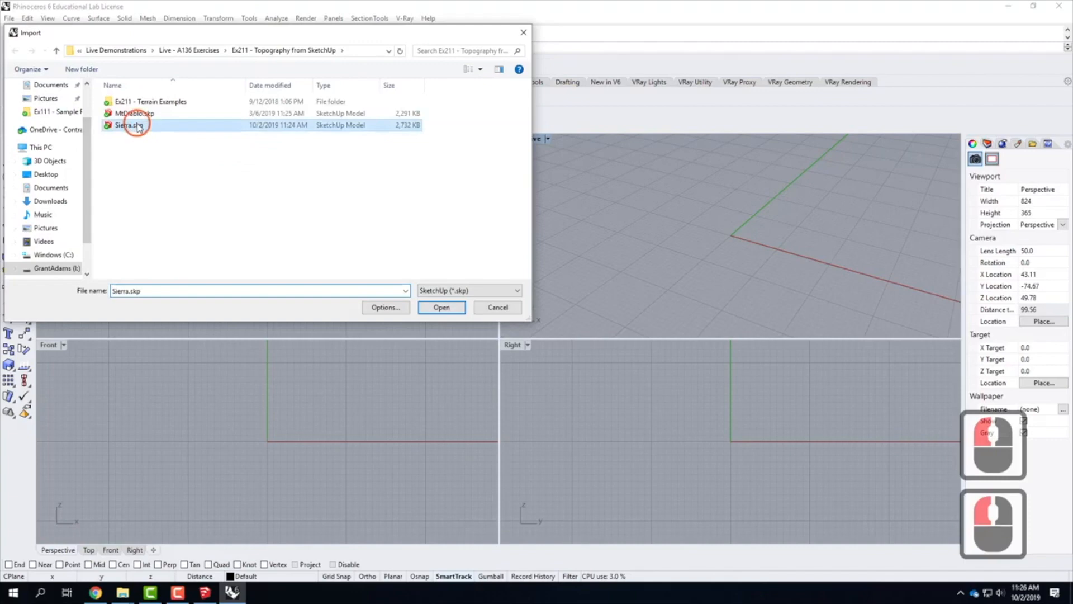
click(455, 311)
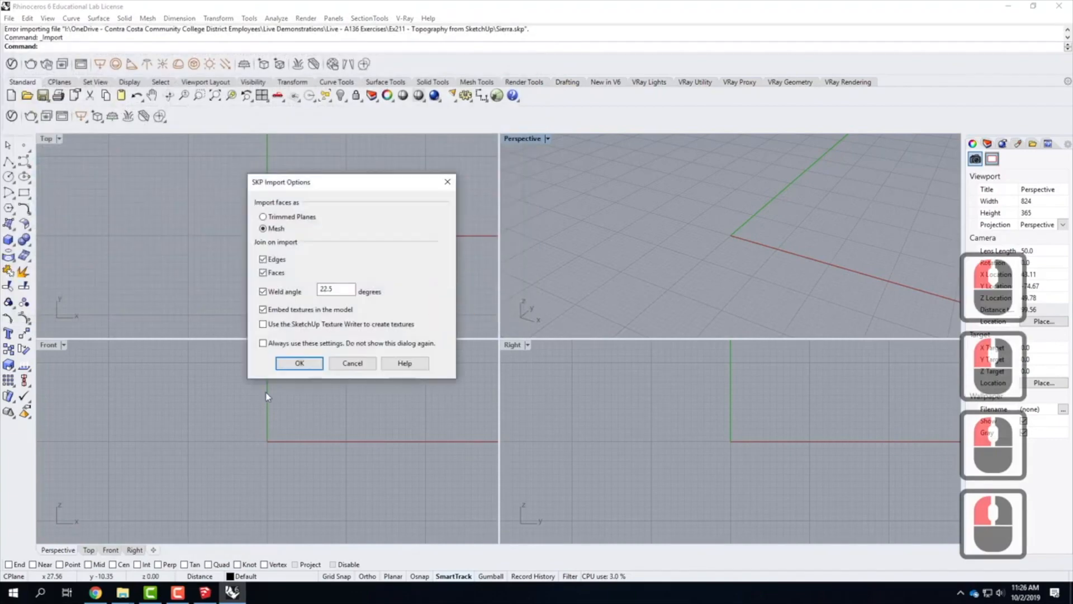
click(295, 364)
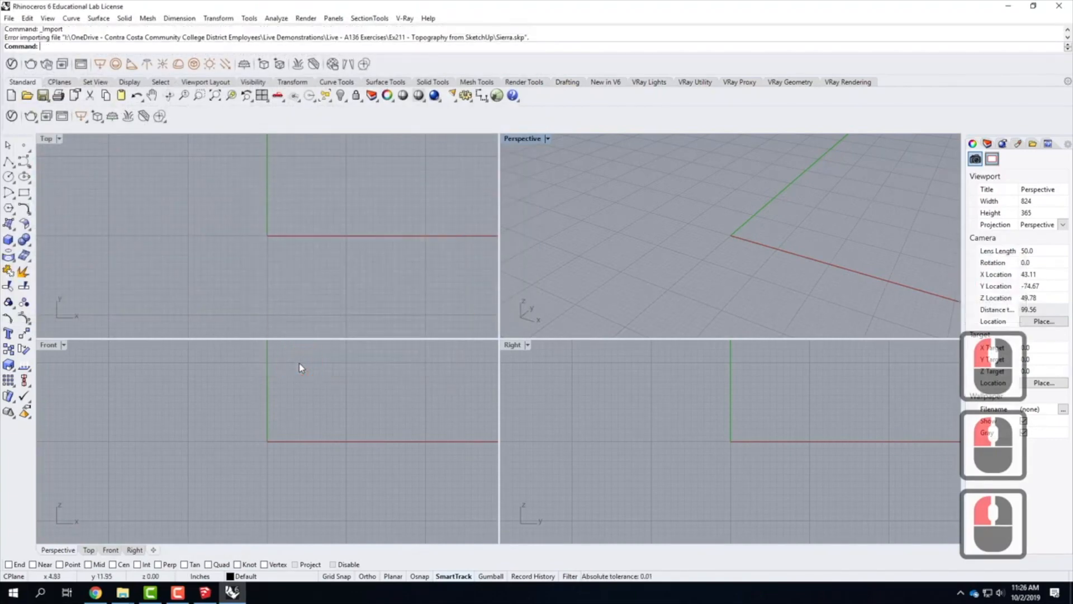
Switch to SketchUp and save the terrain model as Sierra2.skp in the SketchUp Version 2018 format
click(206, 593)
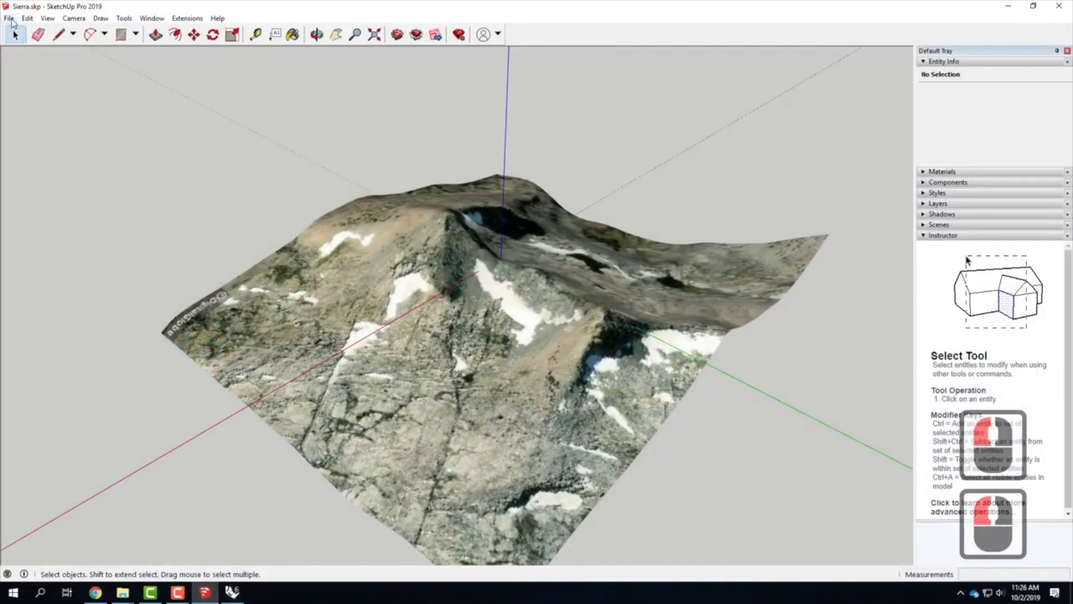
click(10, 18)
click(43, 85)
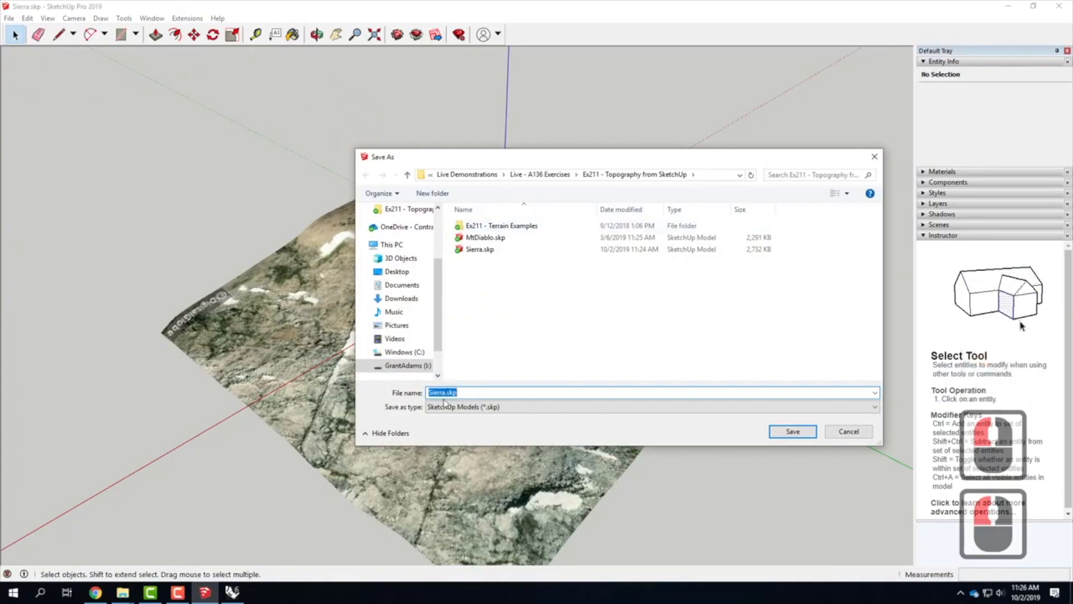
click(446, 392)
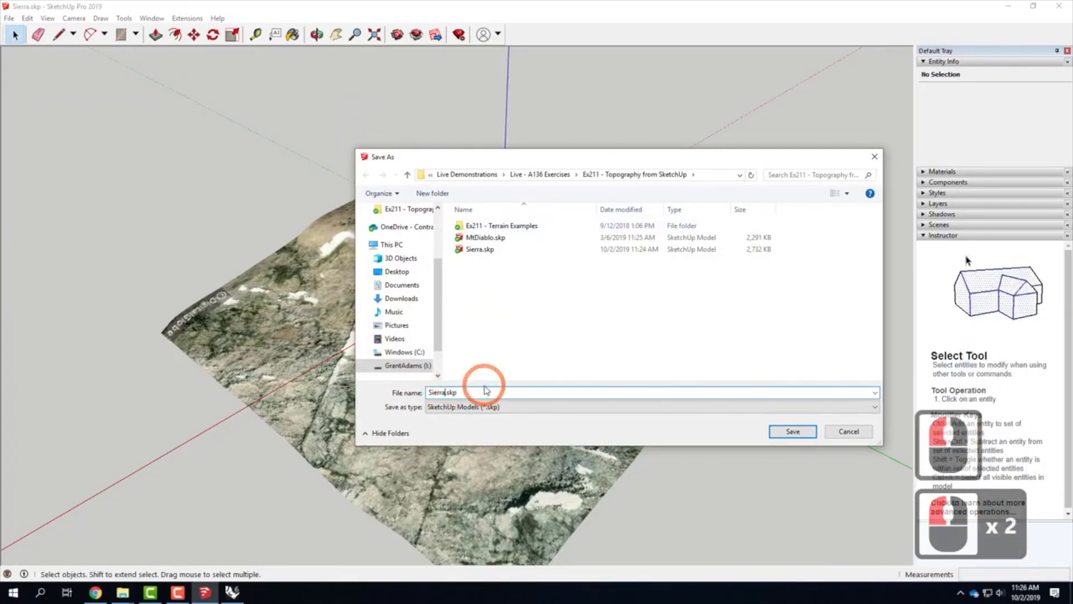
text(2)
click(618, 407)
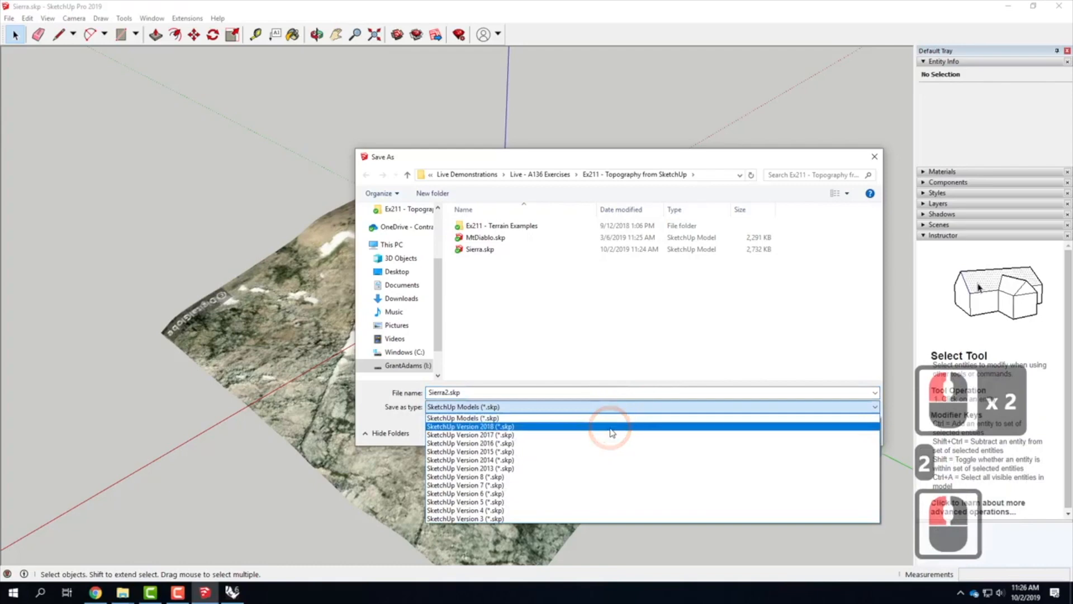
click(611, 427)
click(797, 428)
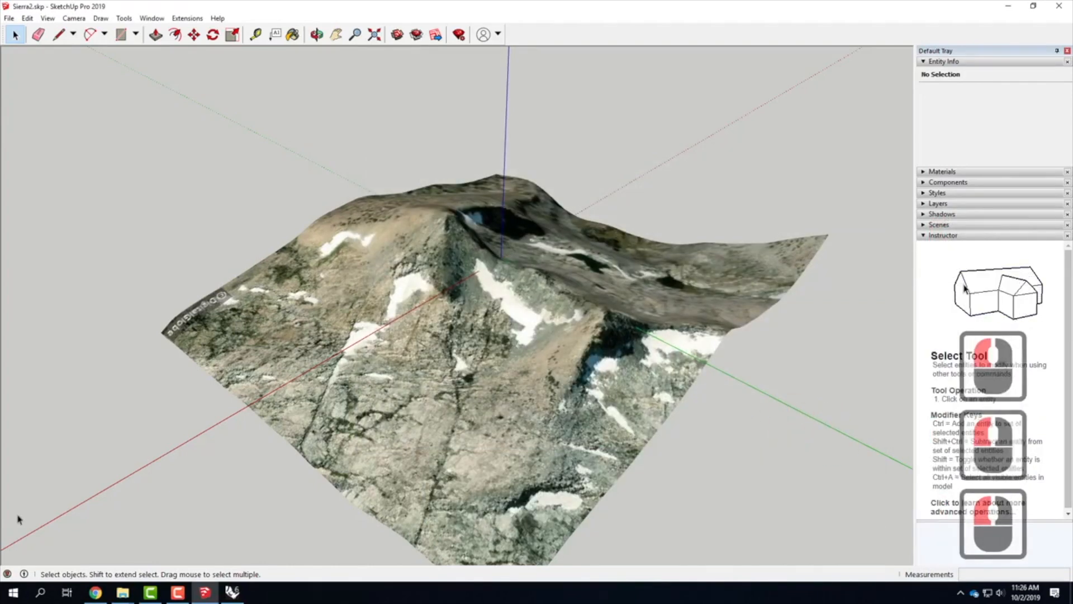
Switch back to Rhino and import Sierra2.skp, accepting the SKP import options
click(240, 594)
click(9, 18)
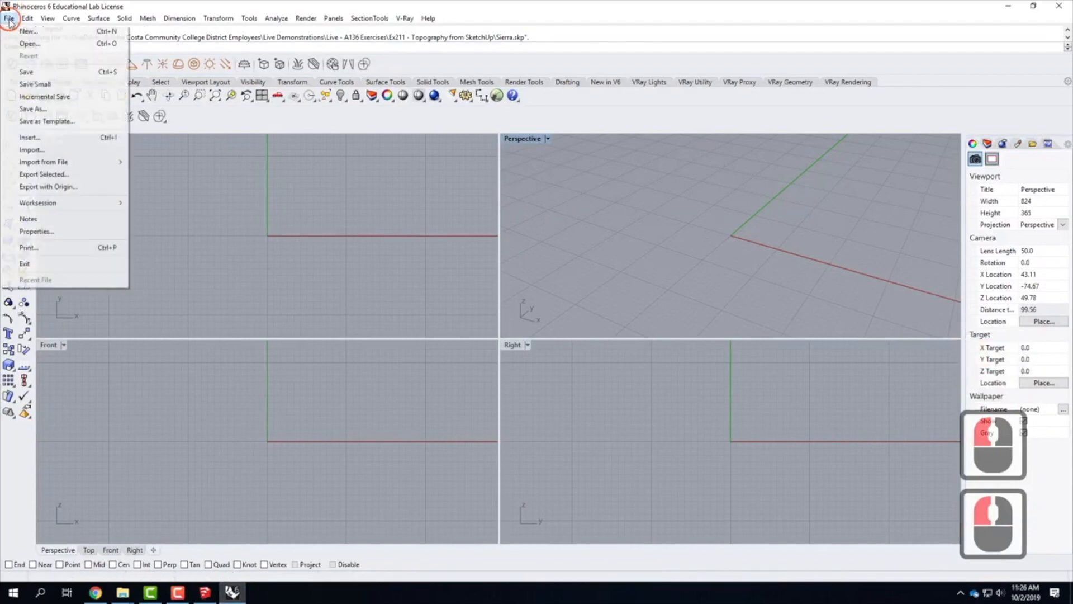
click(40, 150)
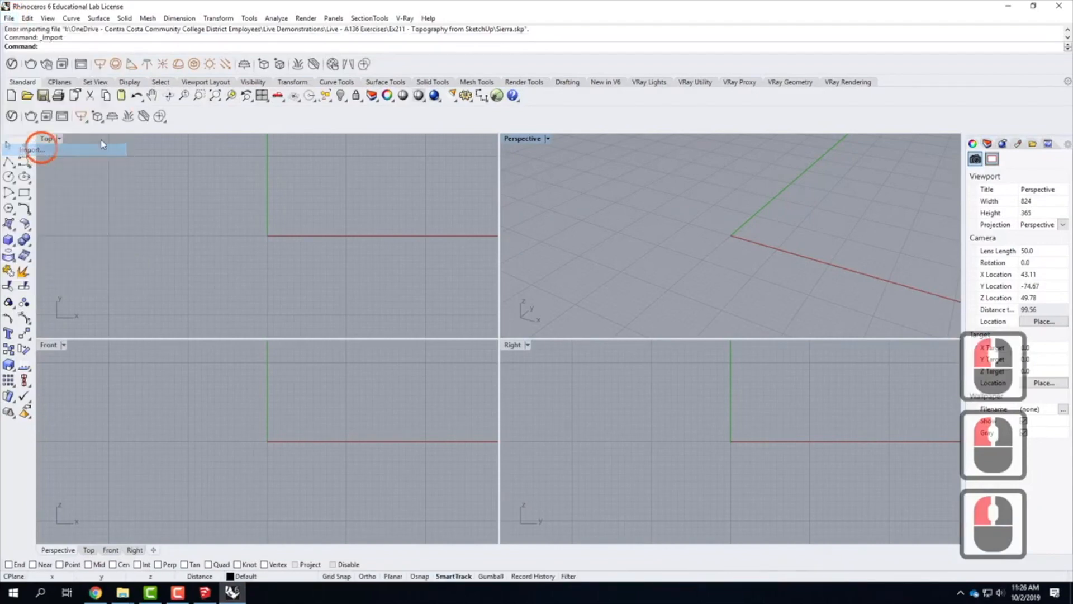
click(130, 137)
click(441, 307)
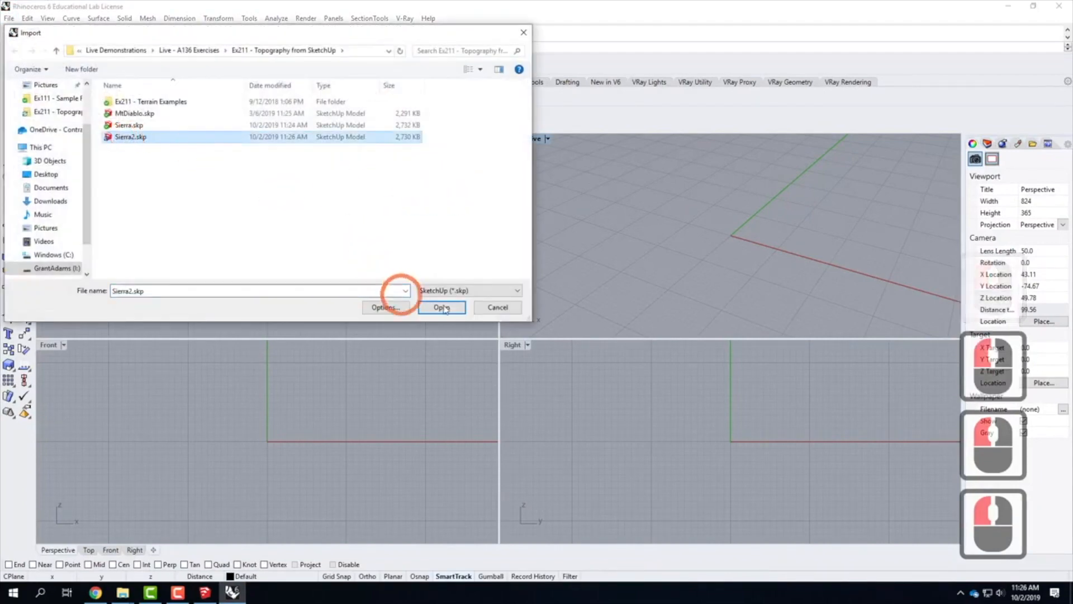
click(304, 361)
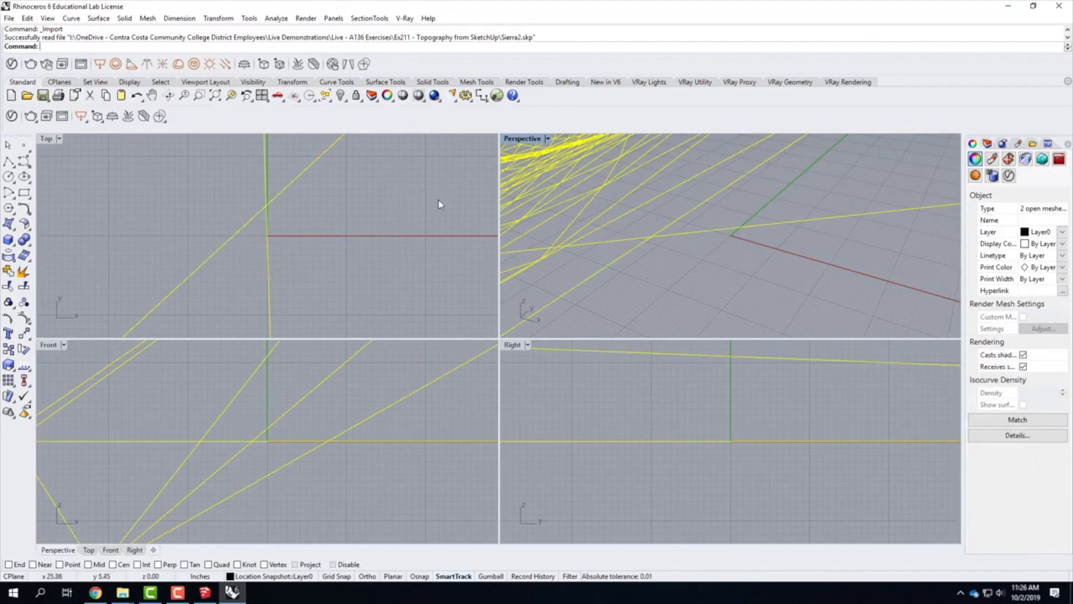
Switch to SketchUp and review the file versions offered when saving Sierra2.skp under another format, leaving without saving
click(215, 587)
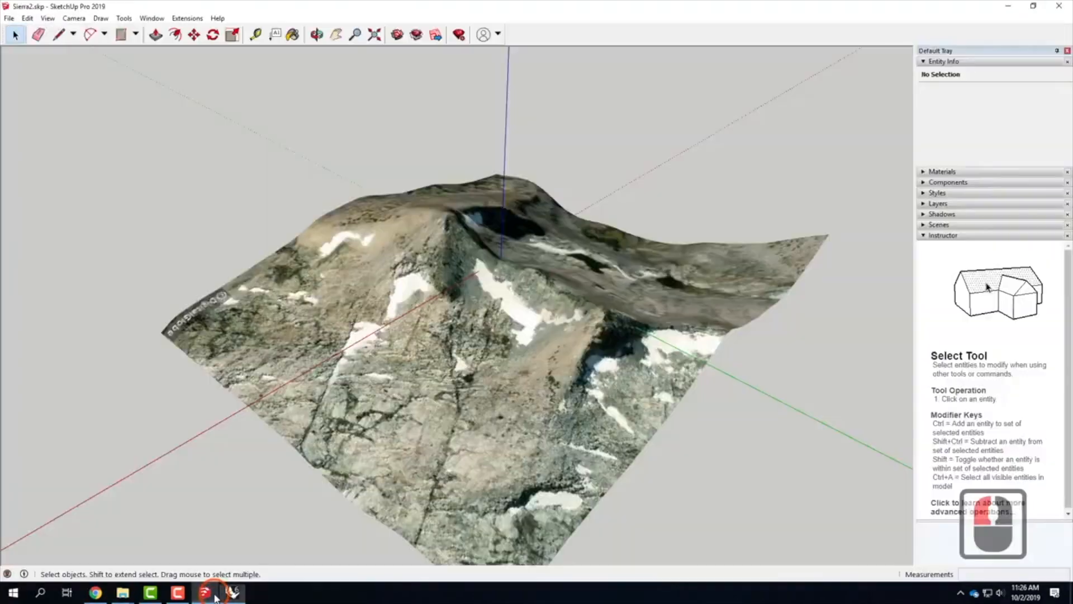
click(9, 18)
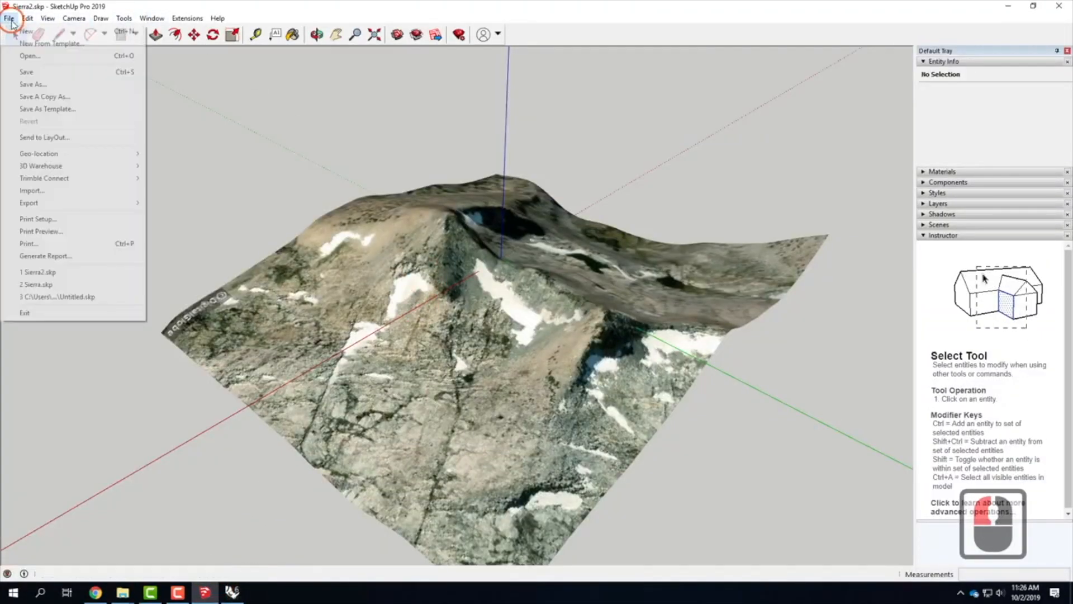
click(46, 86)
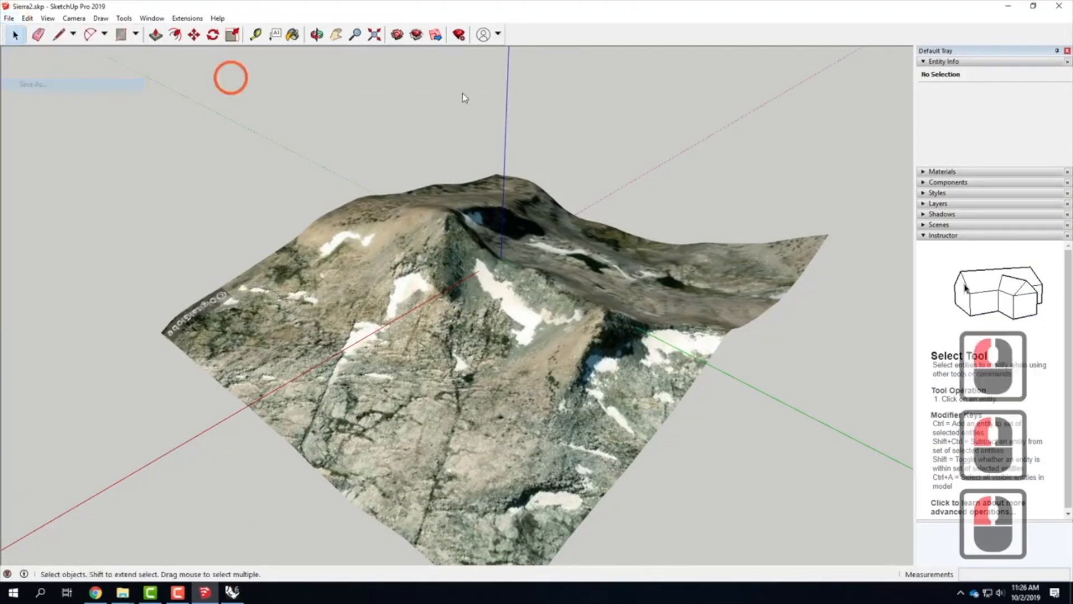
click(510, 407)
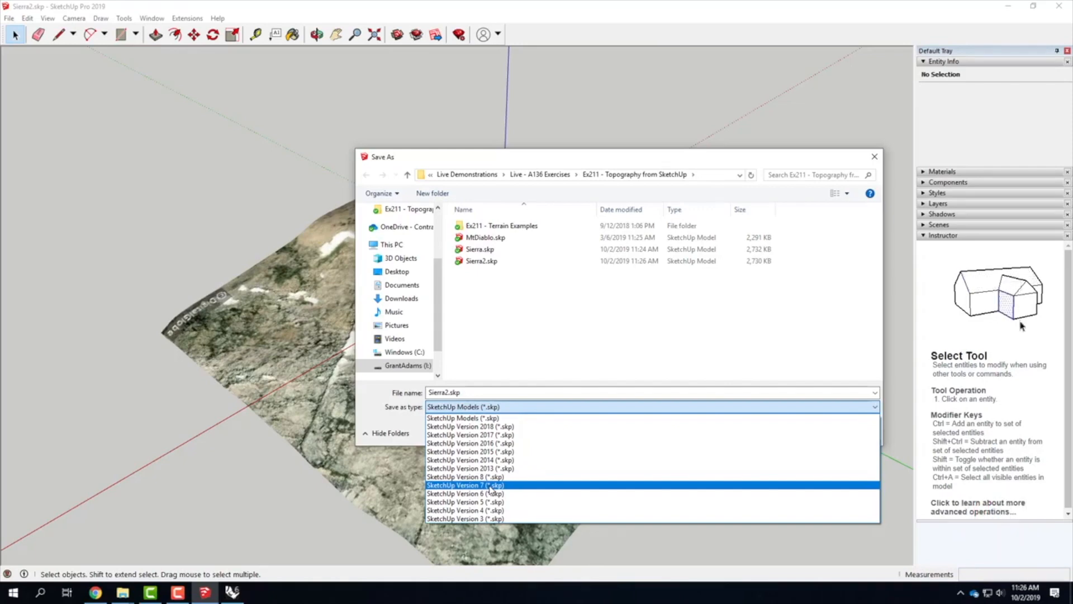
click(628, 167)
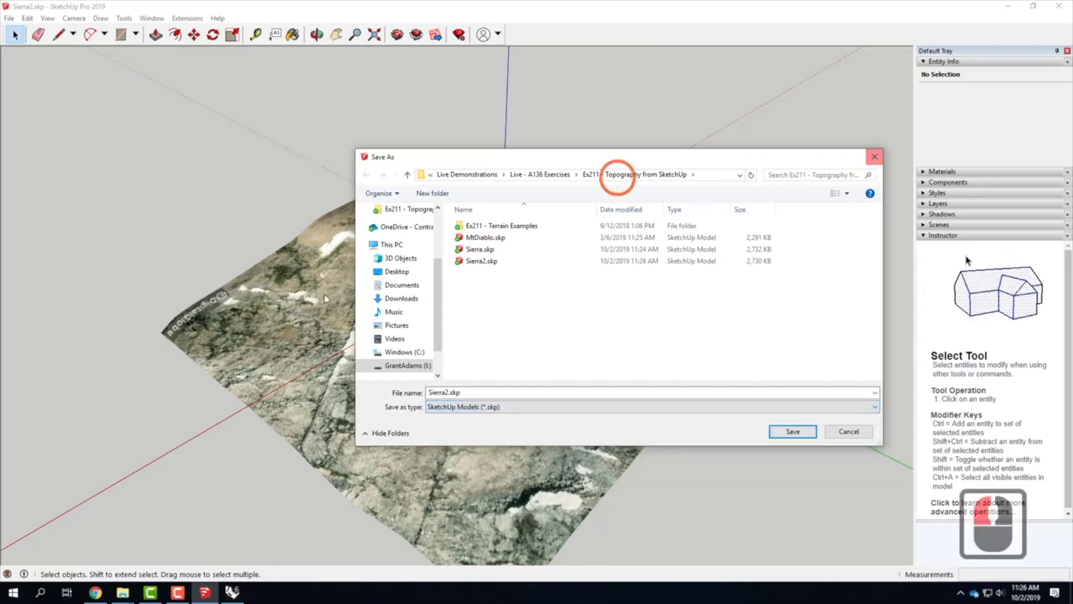
Switch back to Rhino and maximize the Perspective viewport, framing the whole imported terrain mesh
click(231, 592)
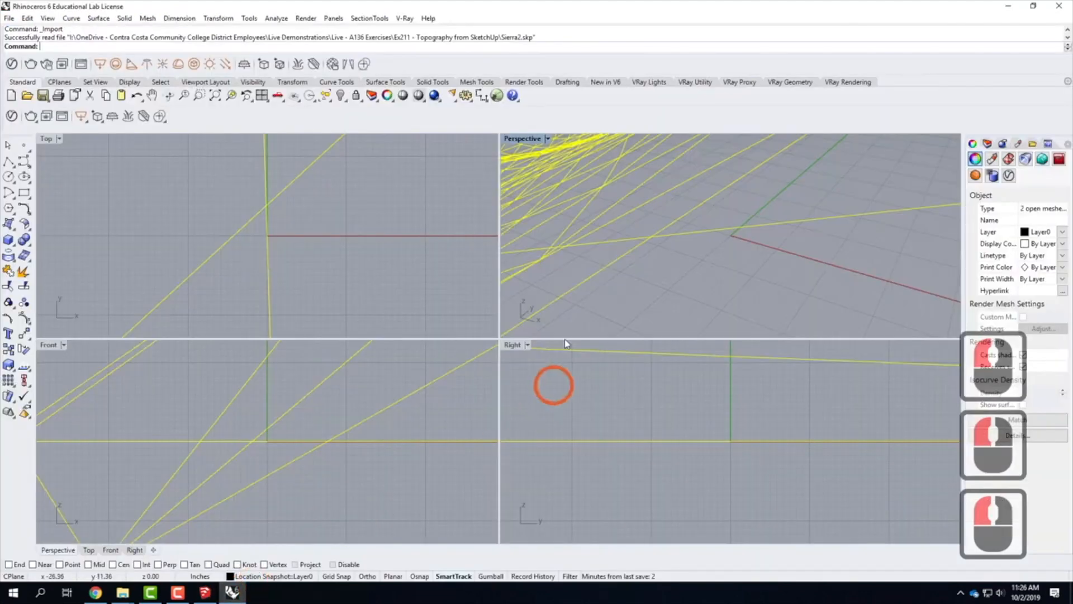
scroll(572, 266, up, 20)
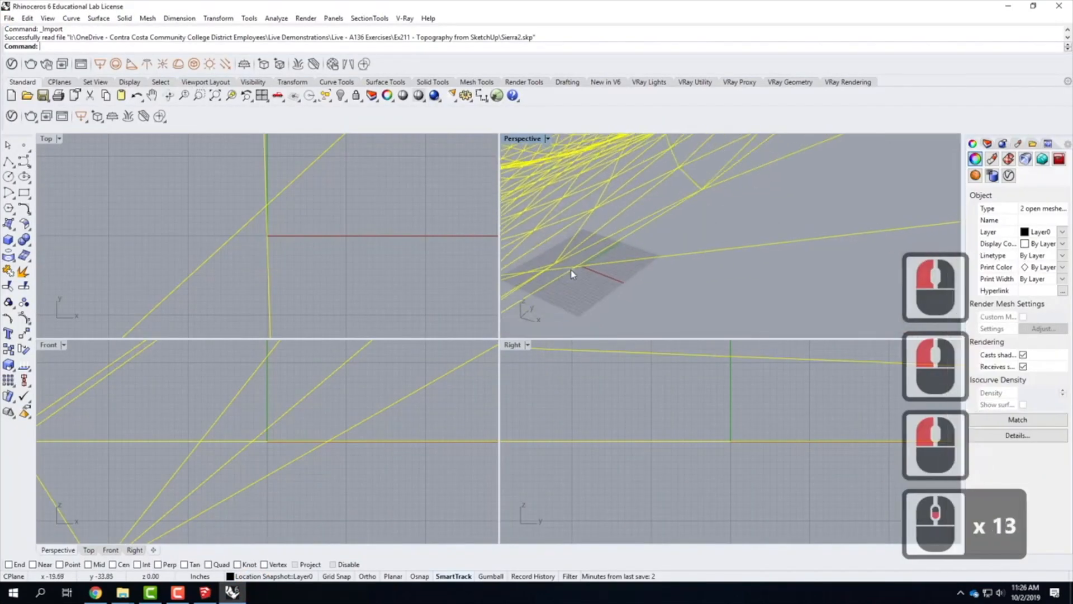
double_click(526, 139)
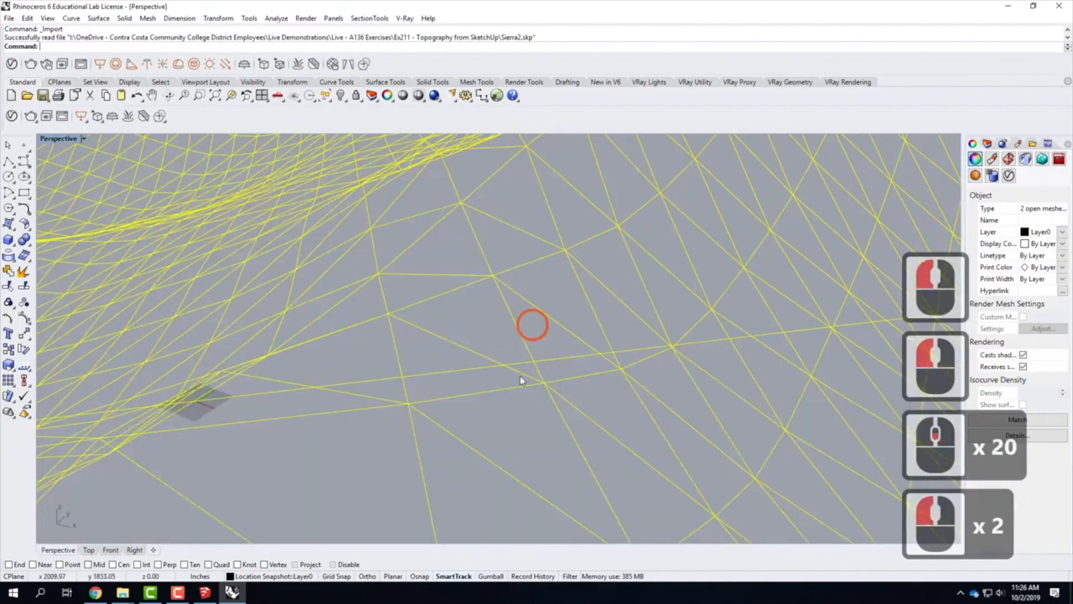
scroll(459, 386, down, 13)
scroll(471, 388, down, 4)
right_drag(471, 388, 634, 423)
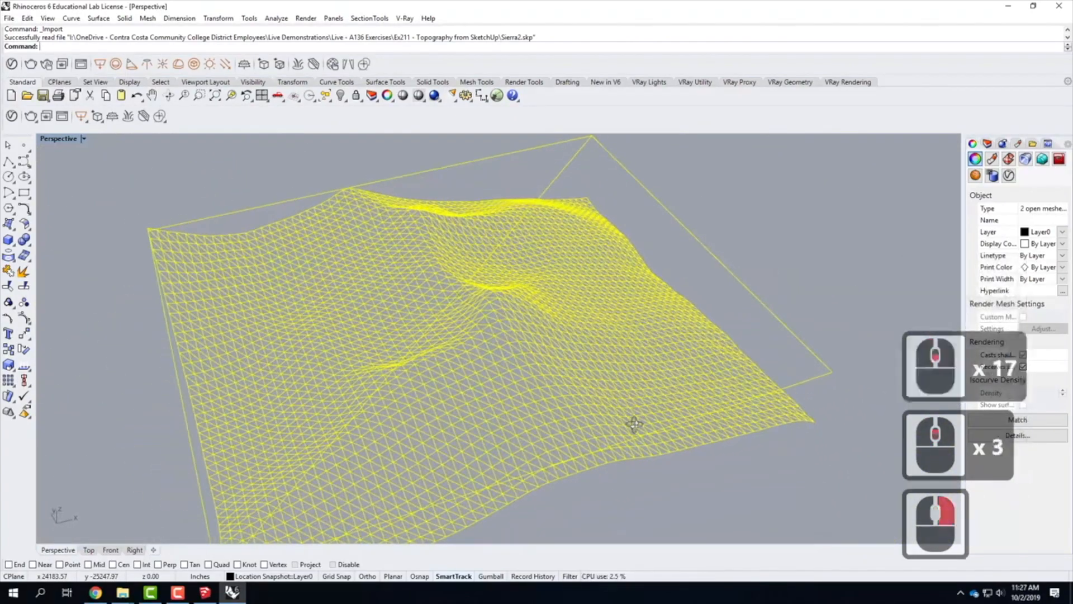
Set the Perspective viewport to Shaded display and view the terrain and the flat plane from the side
click(83, 139)
click(61, 177)
right_drag(598, 246, 692, 287)
click(672, 260)
right_drag(633, 252, 270, 335)
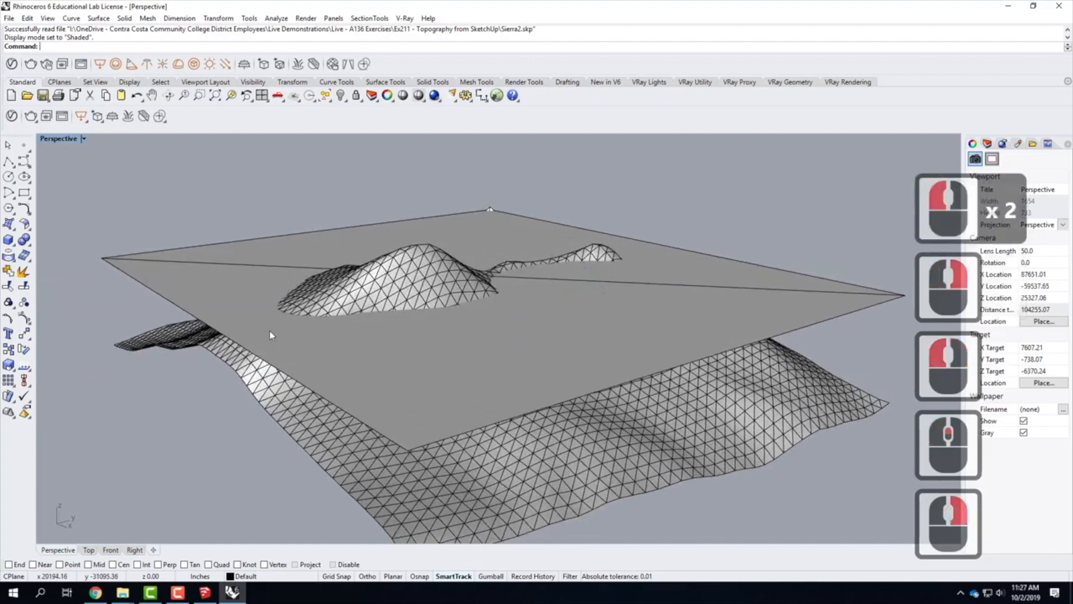
Select the terrain mesh and the flat plane in turn to tell the two imported meshes apart
click(309, 434)
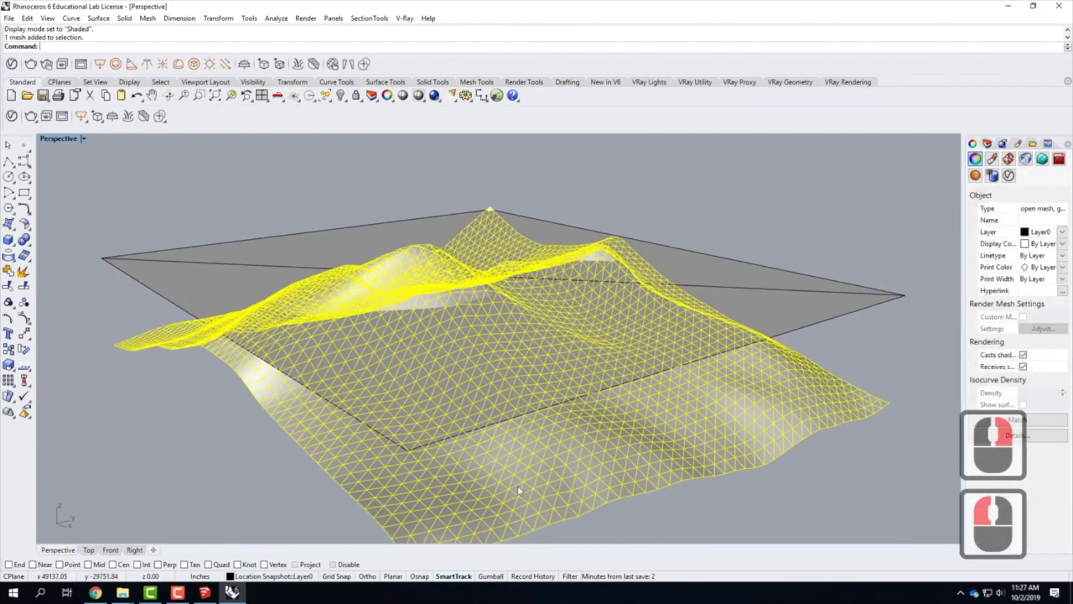
click(271, 231)
click(278, 242)
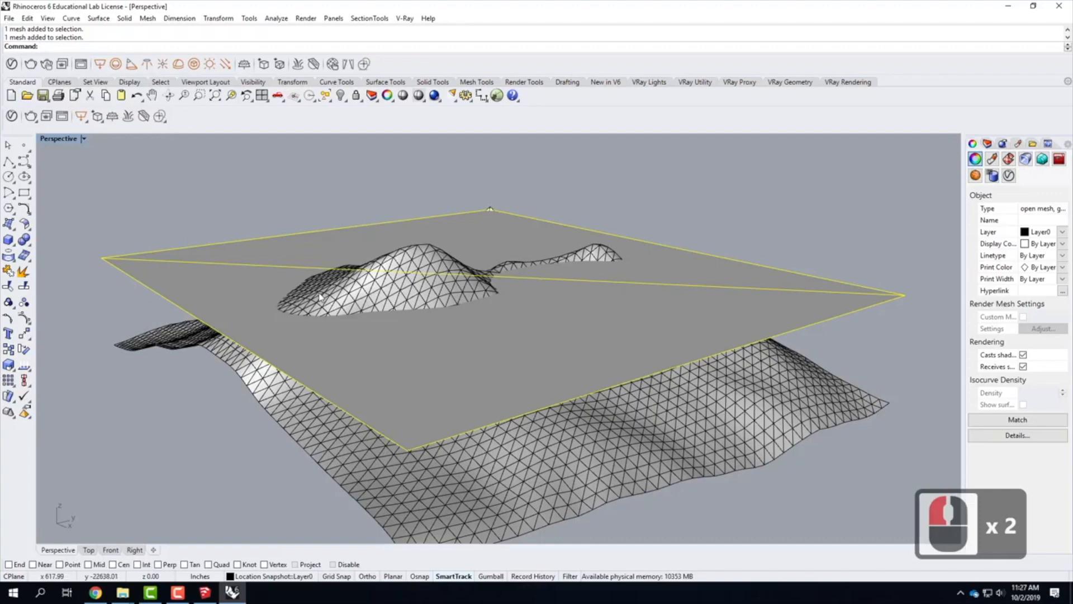
Preview the meshes in Rendered display to check their image textures, and return the viewport to Shaded
click(84, 139)
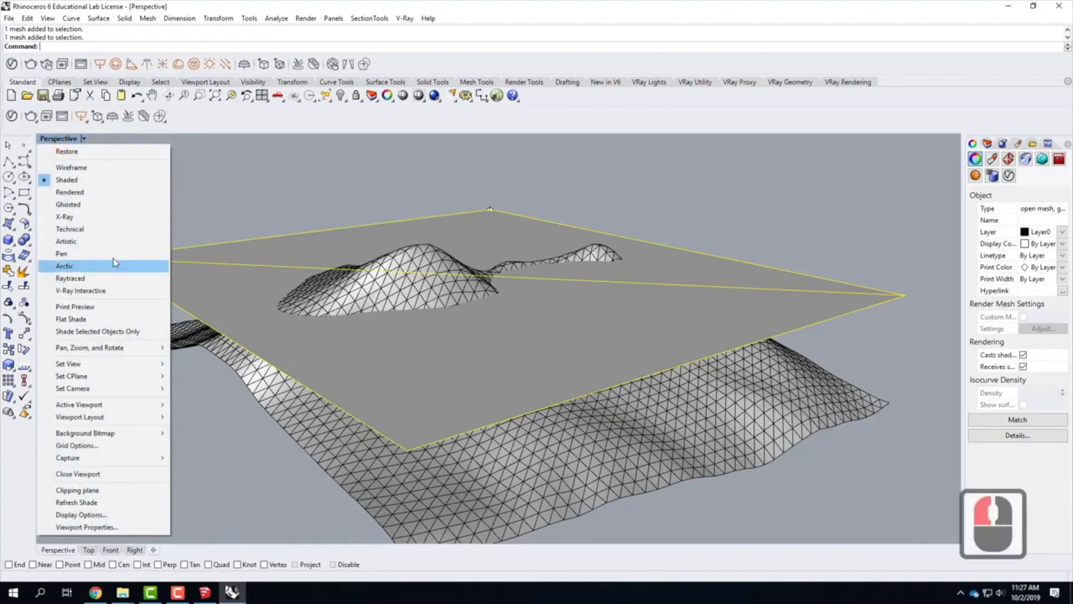
click(100, 194)
mouse_move(447, 325)
right_down()
mouse_move(455, 438)
mouse_move(445, 335)
right_up()
click(412, 419)
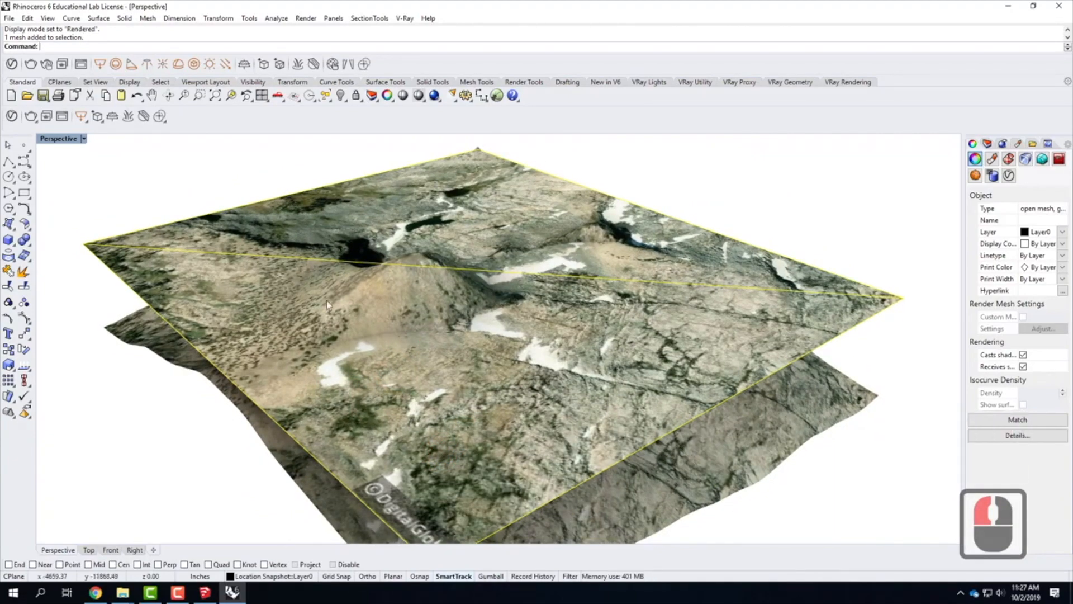
click(84, 139)
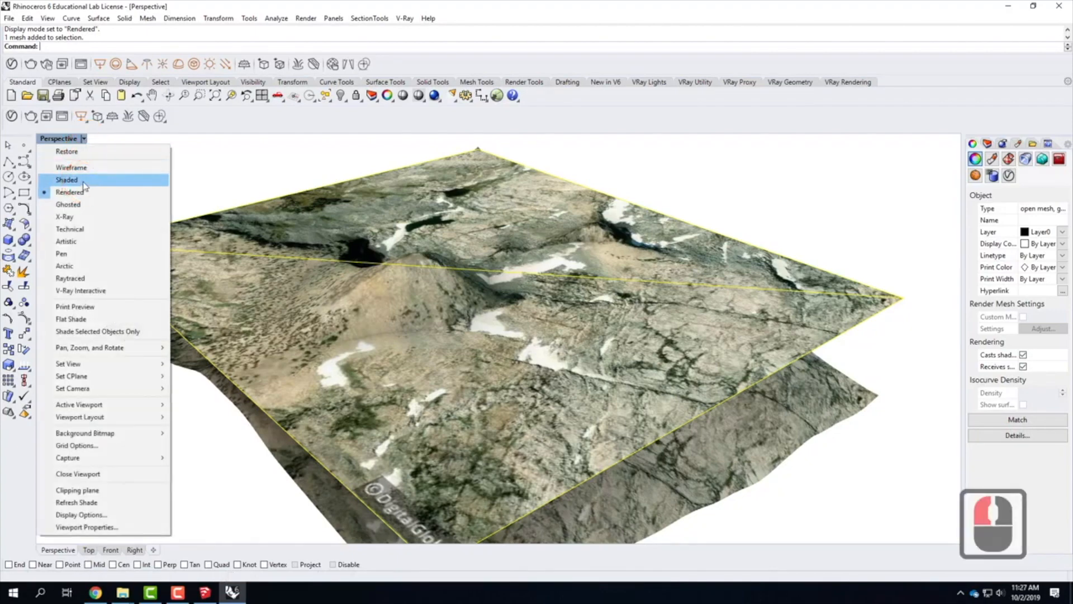
click(84, 180)
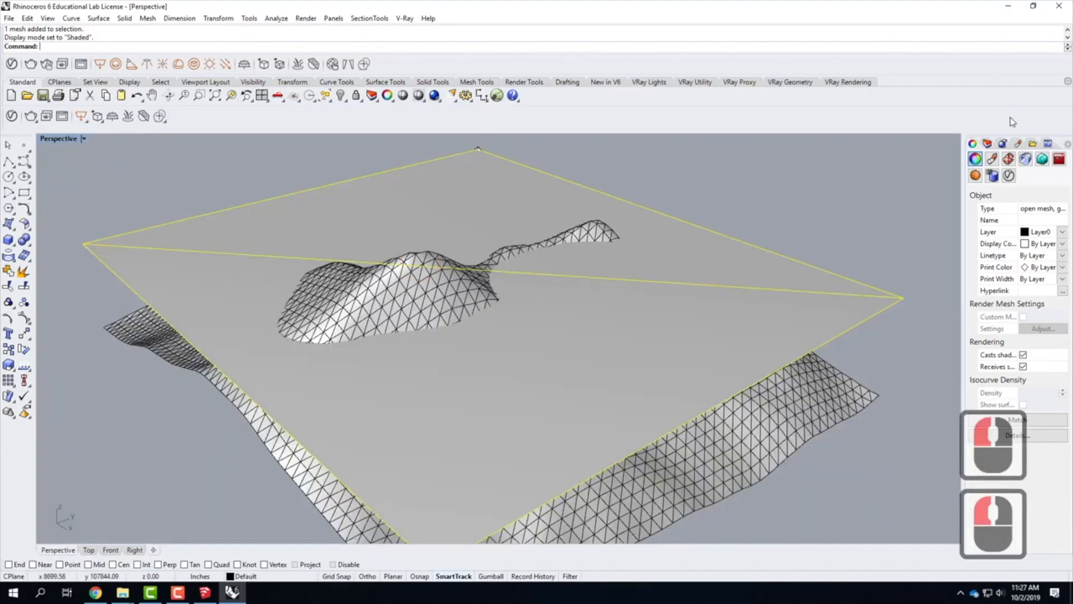
Open the layer list and toggle the imported layers' visibility to check which one holds the meshes
click(987, 145)
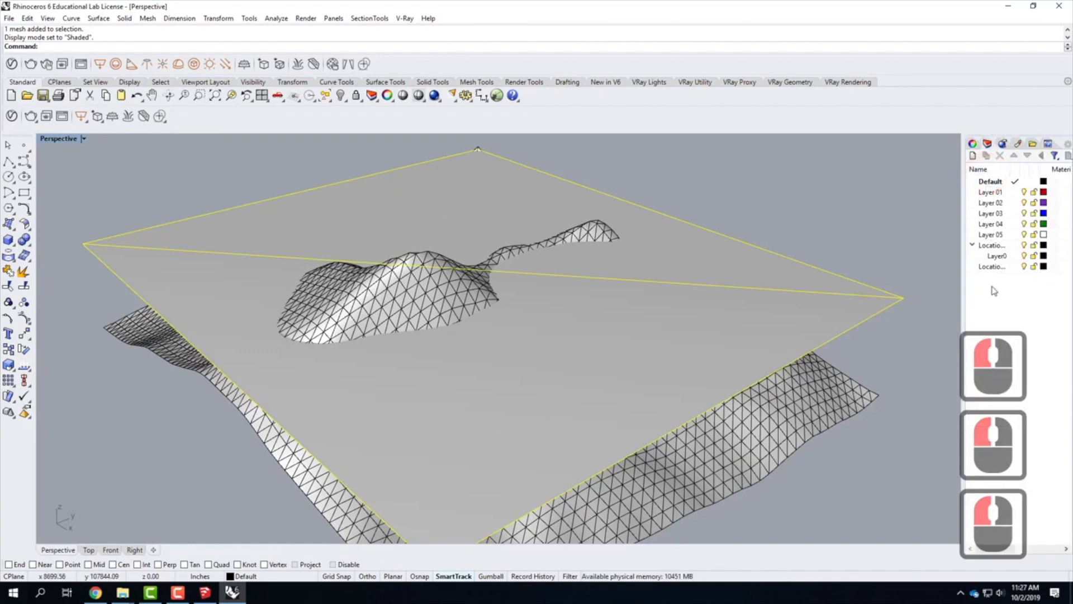
click(990, 246)
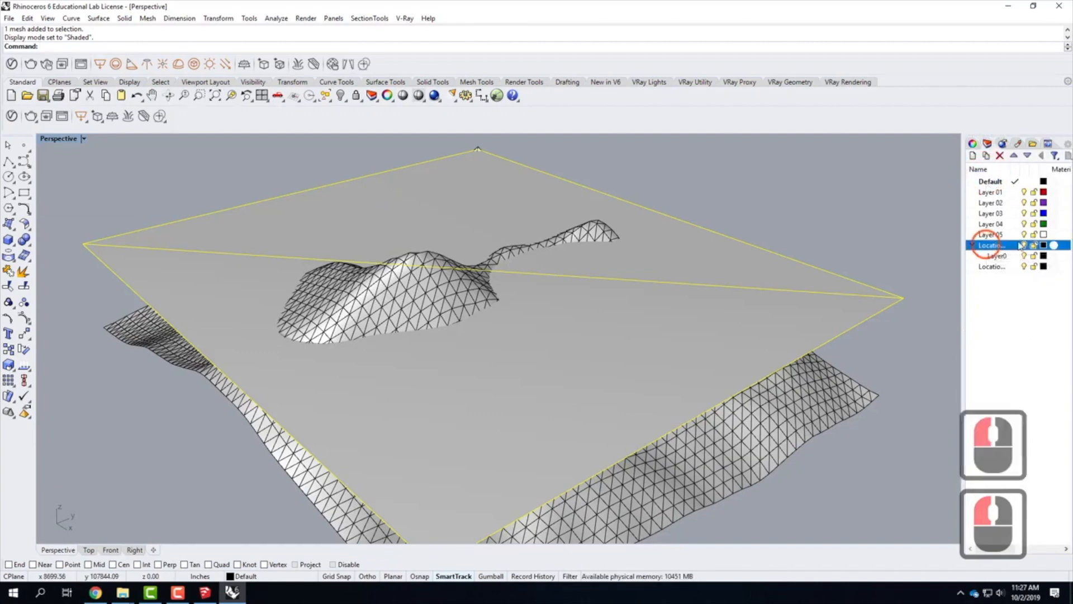
click(1024, 246)
click(1025, 246)
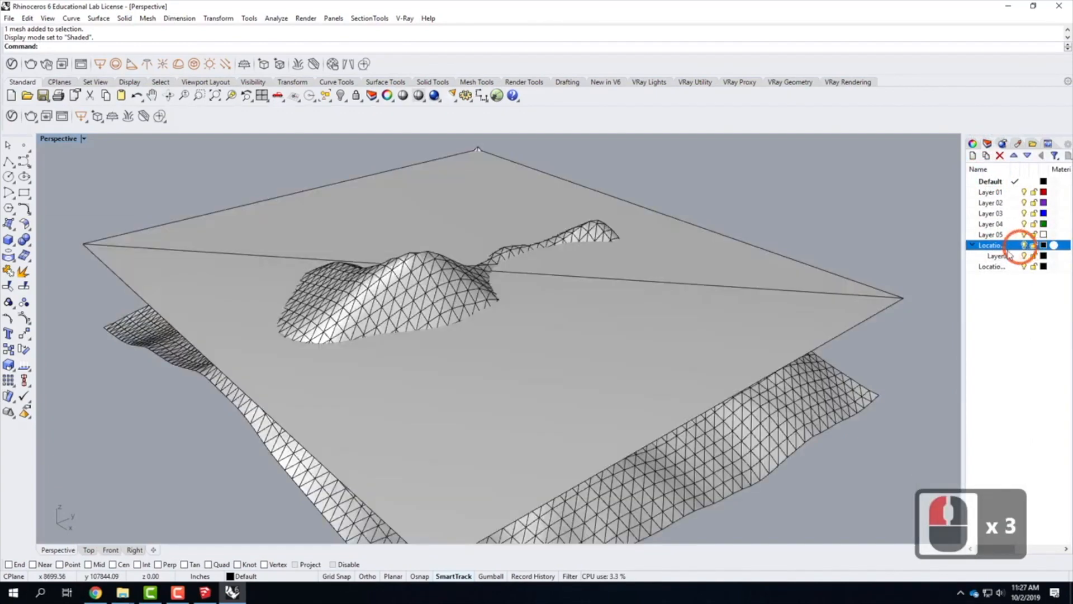
click(1024, 256)
click(1025, 256)
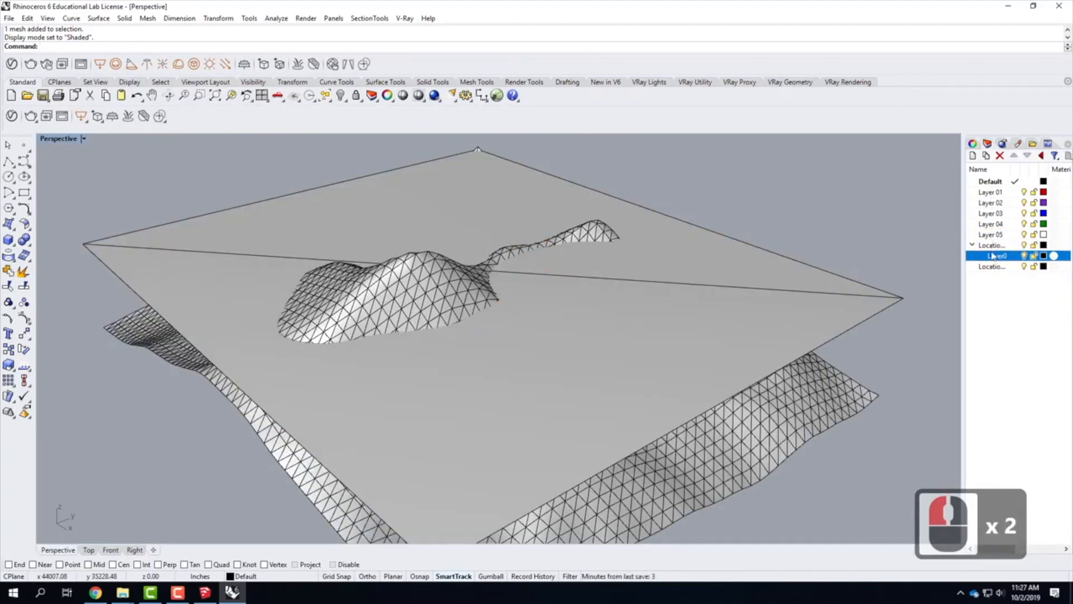
click(1011, 266)
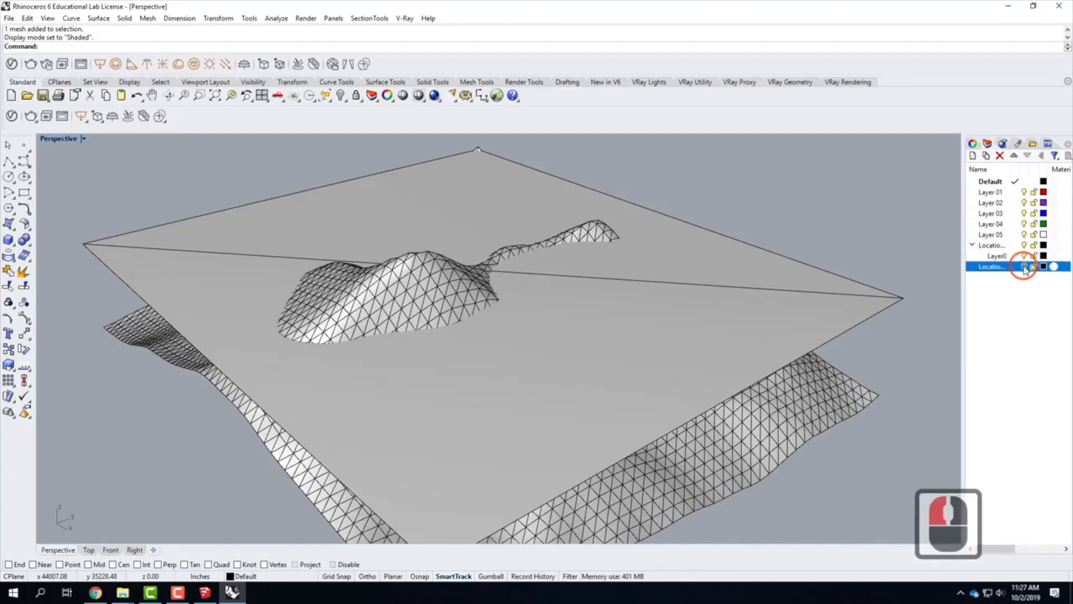
Rename the parent layer Location Snapshot as SketchUp
click(1006, 244)
click(1012, 245)
click(1021, 247)
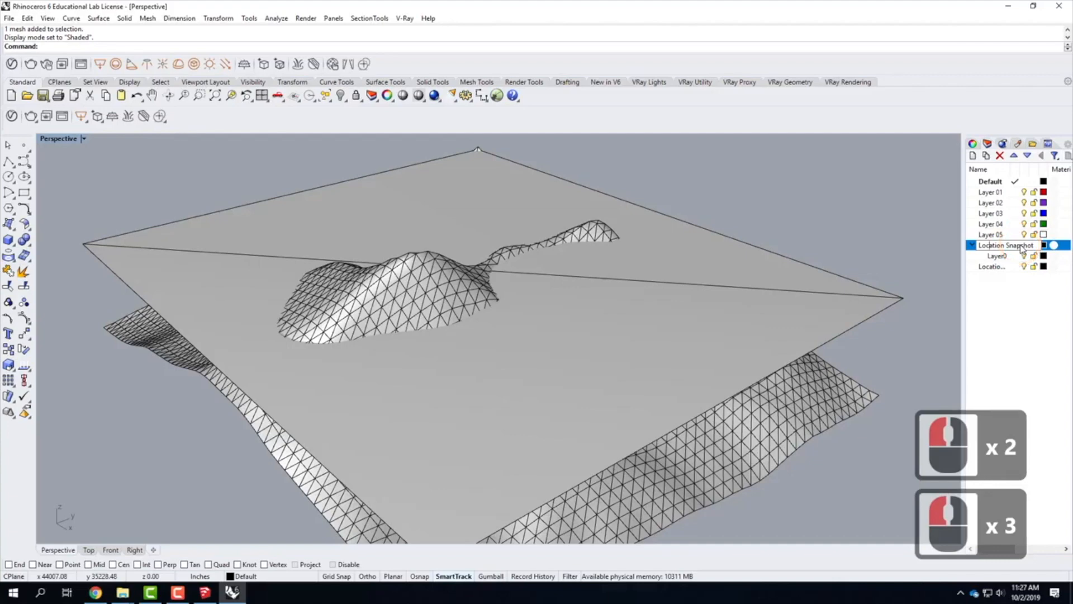
key(ctrl+a)
text(SketchUp)
key(Return)
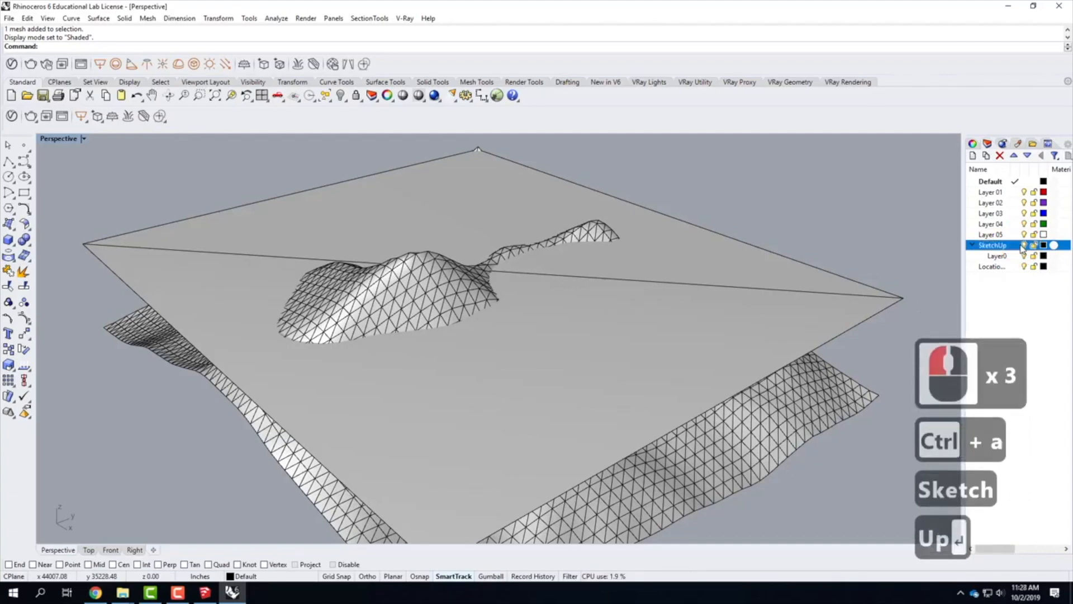
Add a new sublayer named Plane under the SketchUp layer
click(974, 156)
click(1003, 268)
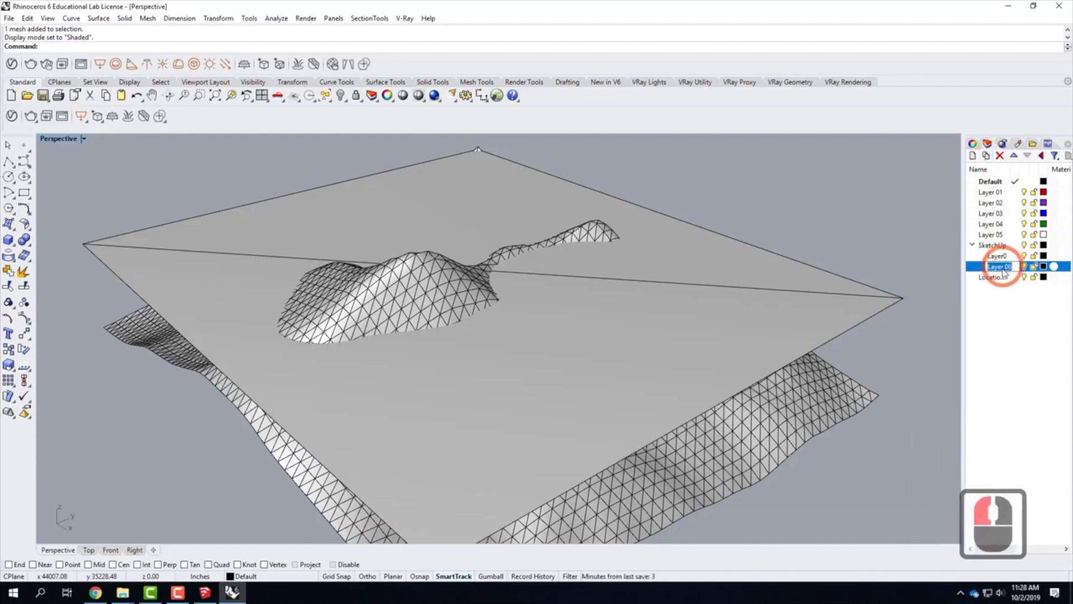
text(Plane)
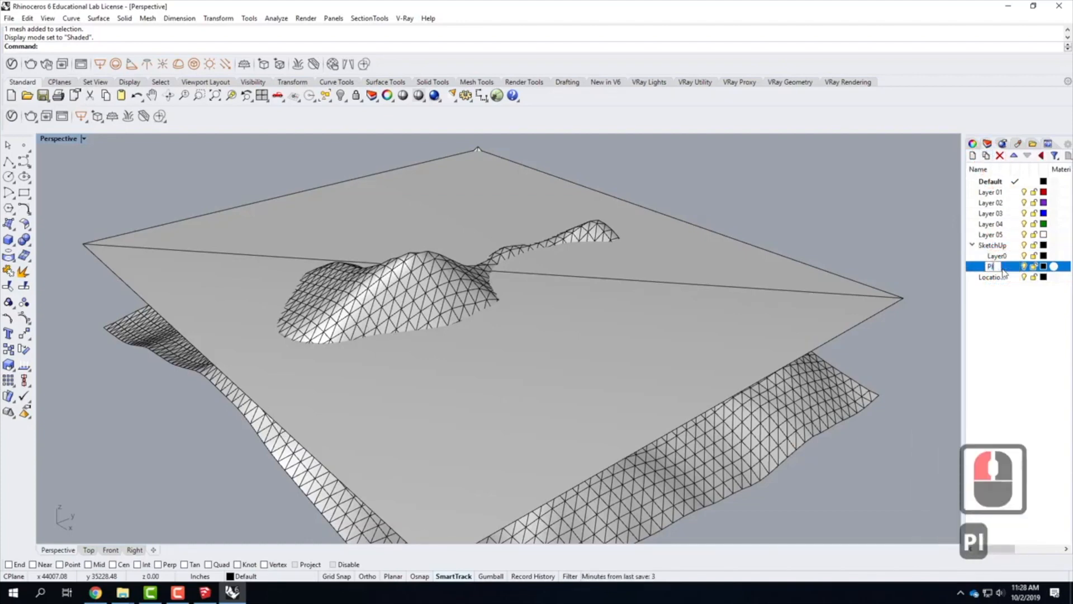
key(Return)
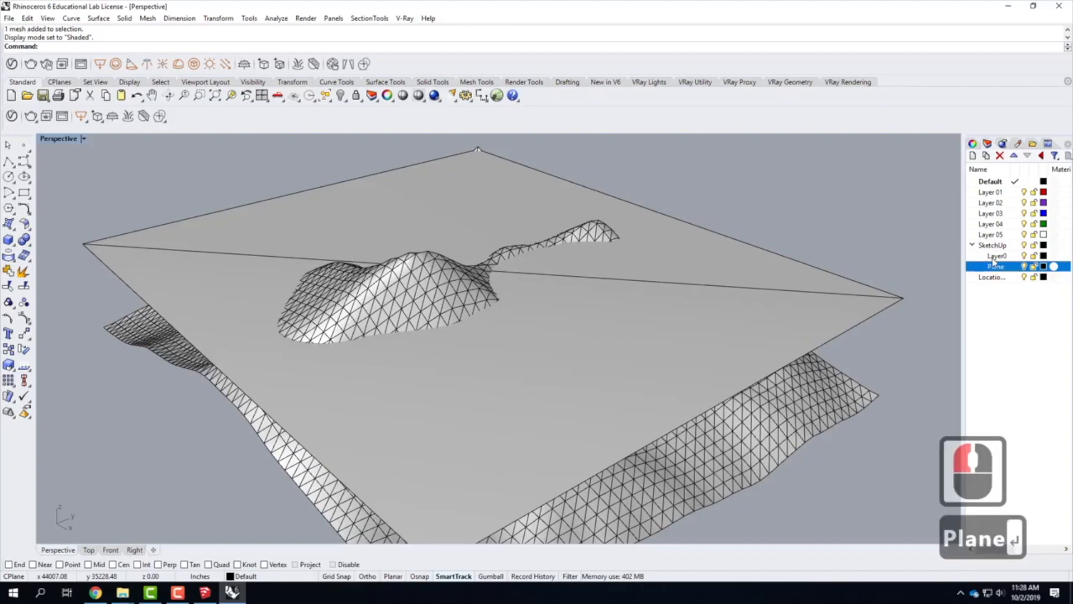
Rename the Layer0 sublayer under SketchUp as SK-Mesh
click(997, 257)
click(997, 257)
click(1000, 258)
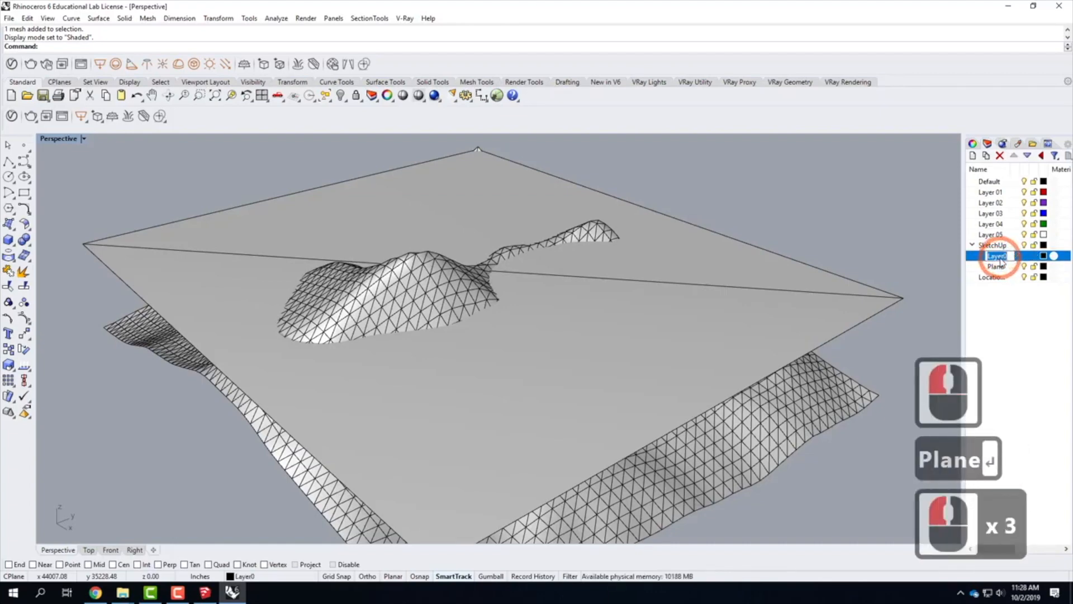
text(SKTerr)
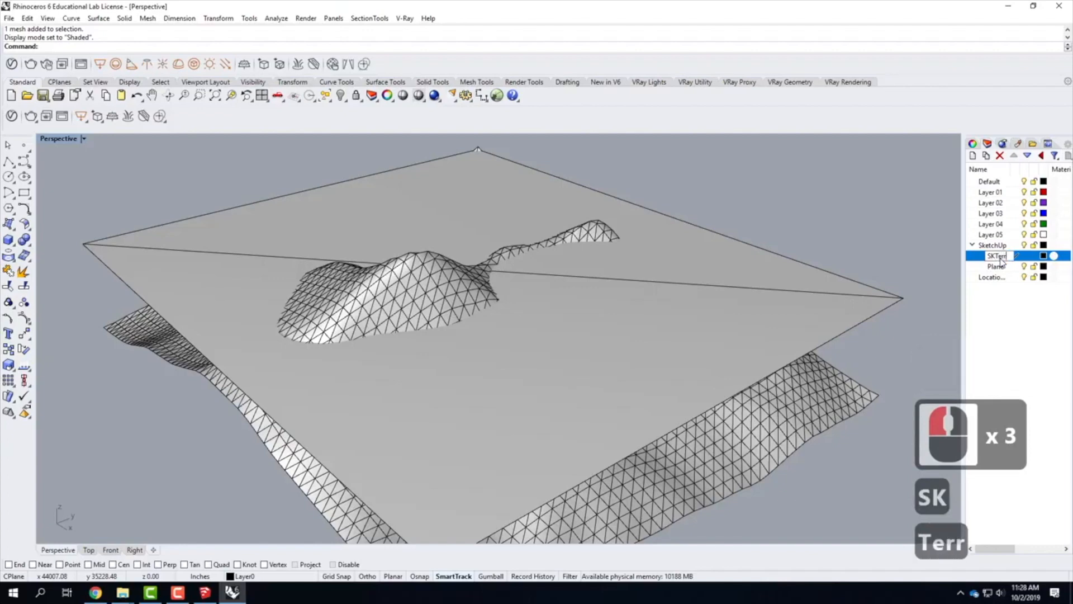
text(ain)
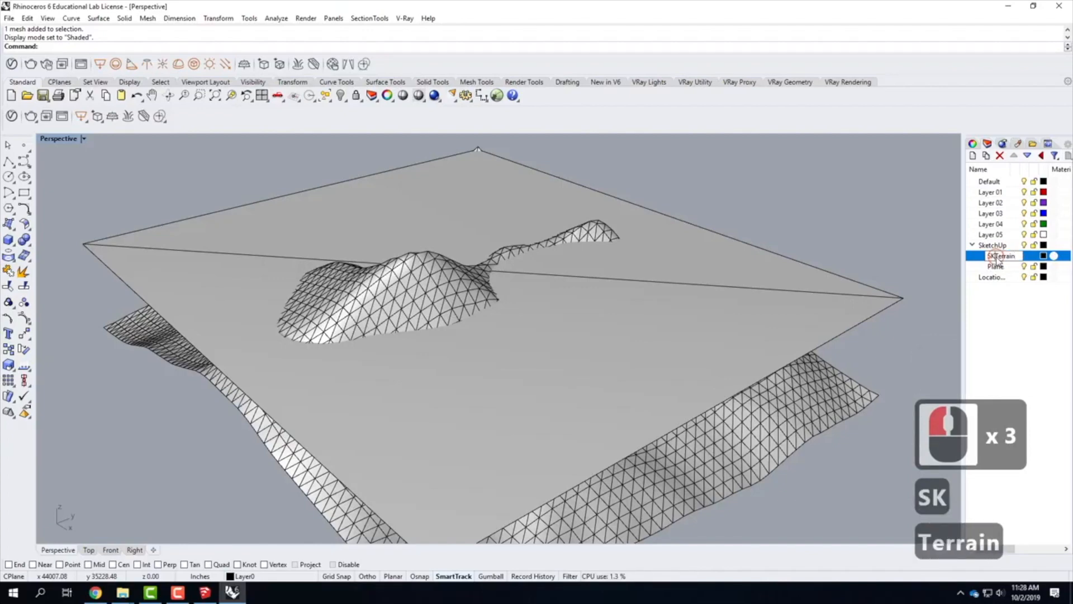
drag(998, 258, 1027, 261)
text(-Me)
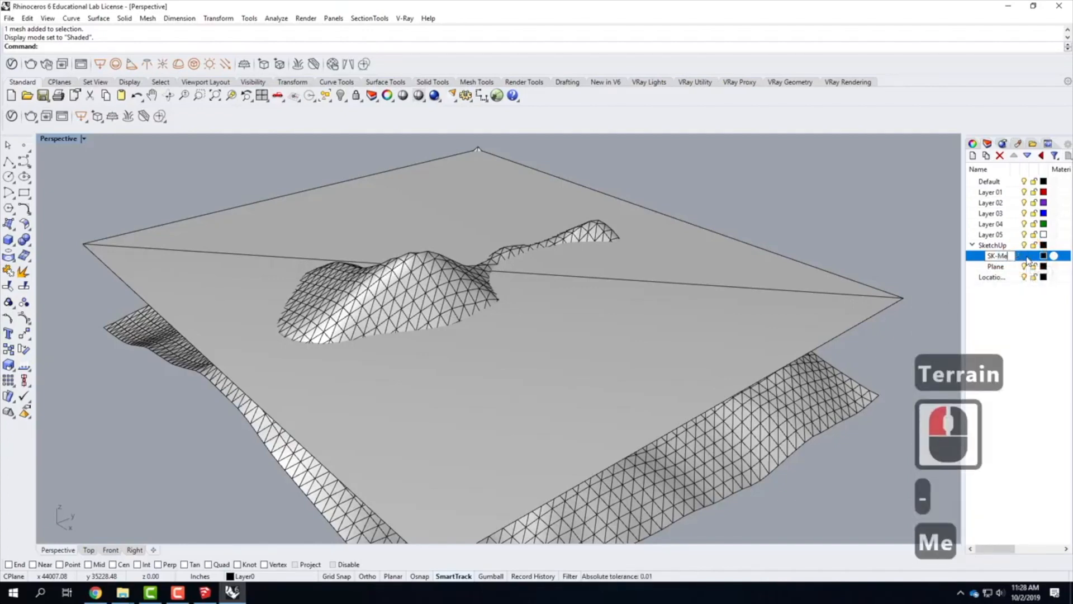
text(sh)
key(Return)
Add the SK- prefix to the Plane sublayer's name so that it reads SK-Plane
click(999, 269)
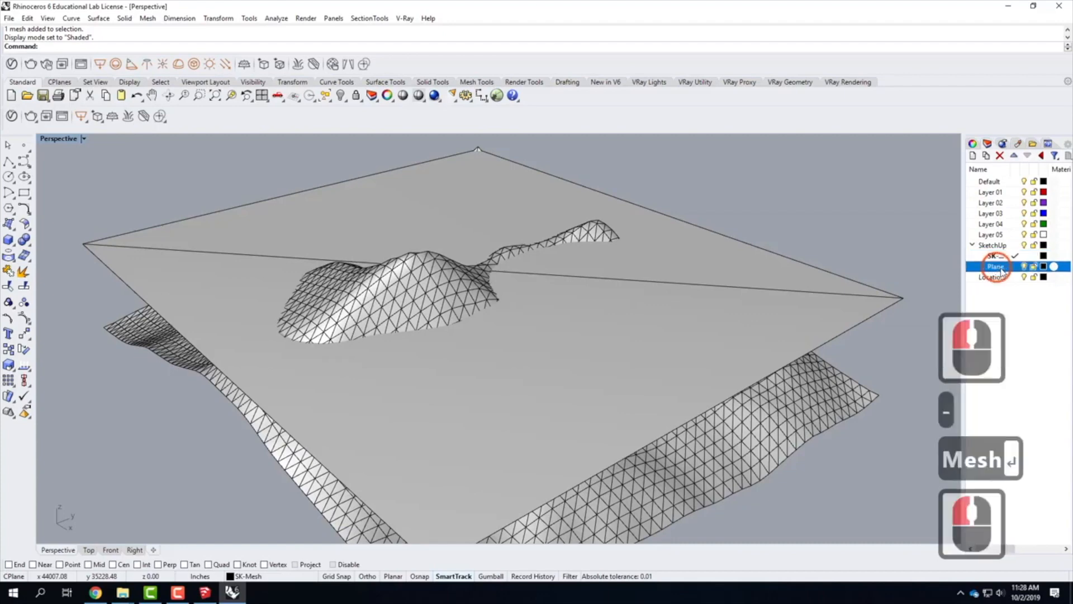
double_click(1014, 268)
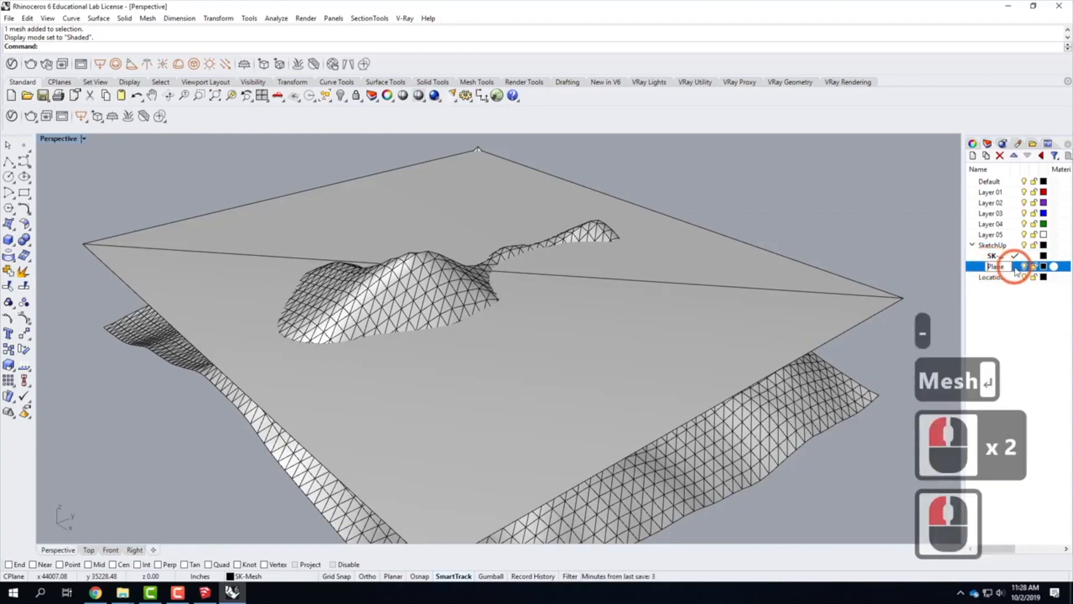
text(SK-)
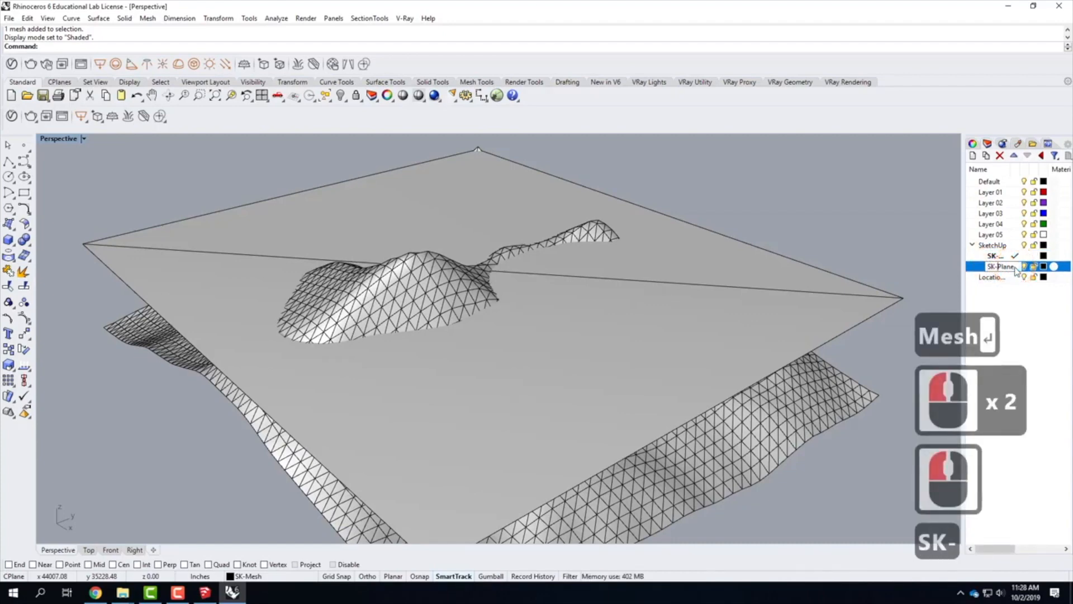
click(913, 231)
Move the large flat plane onto the SK-Plane layer
click(598, 282)
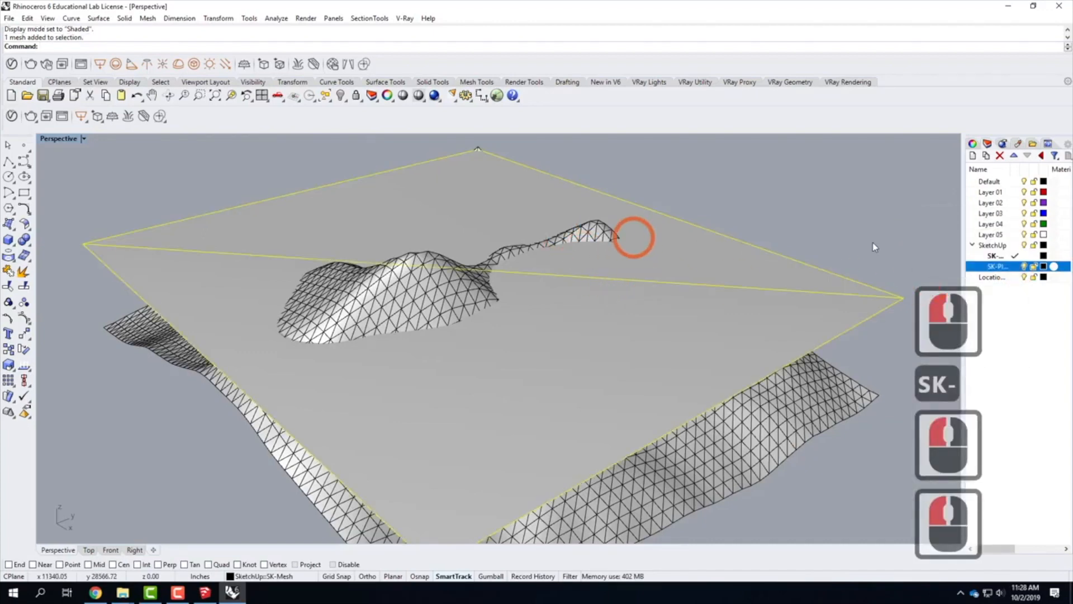
right_click(1018, 267)
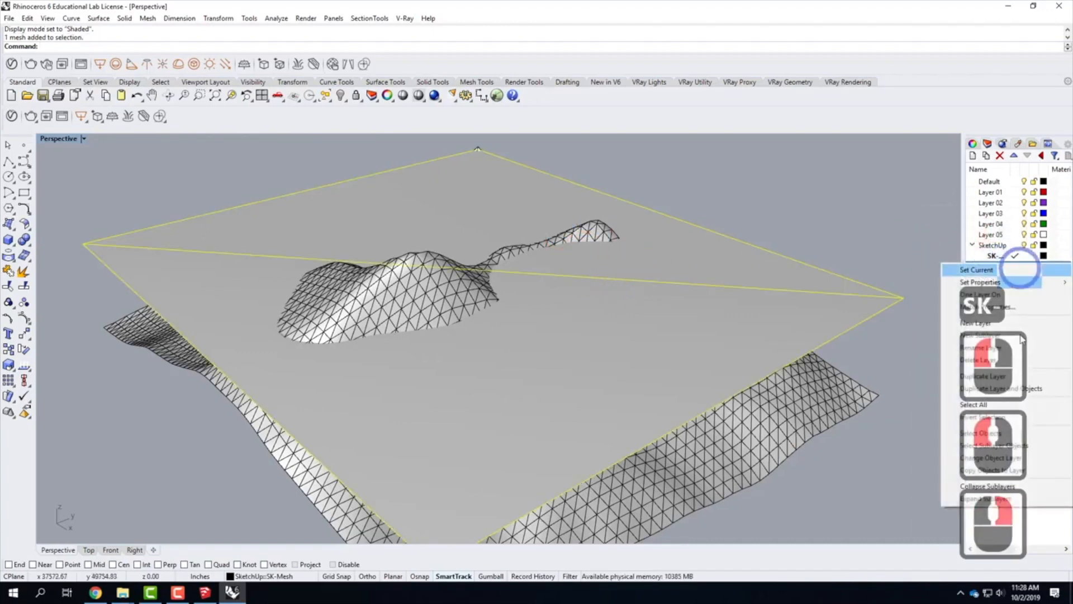
click(1057, 461)
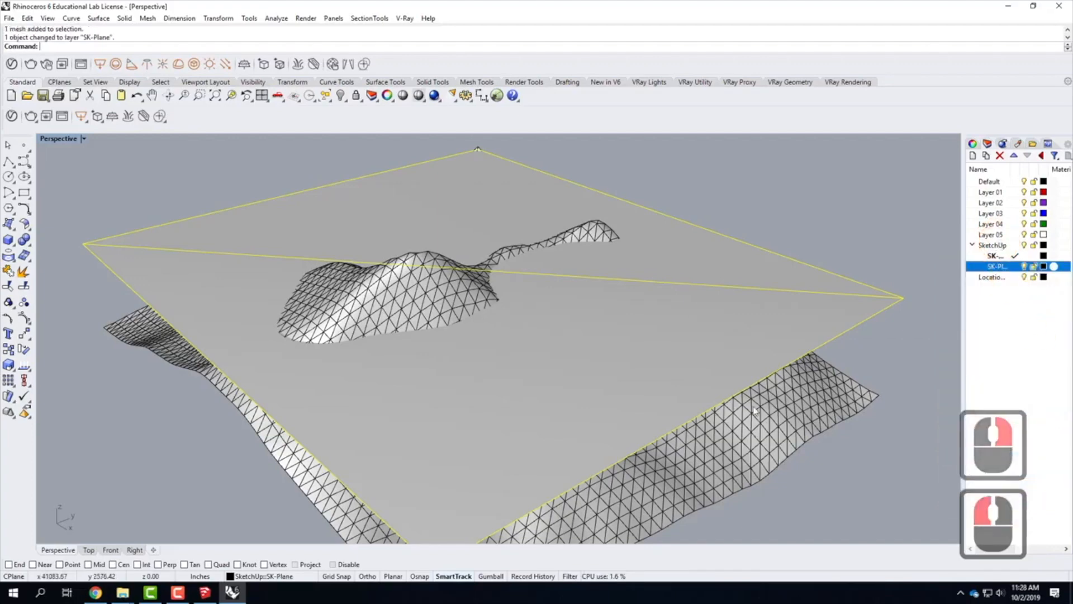
Assign the mountain terrain mesh to the SK-Mesh layer and deselect it
click(754, 411)
right_click(995, 257)
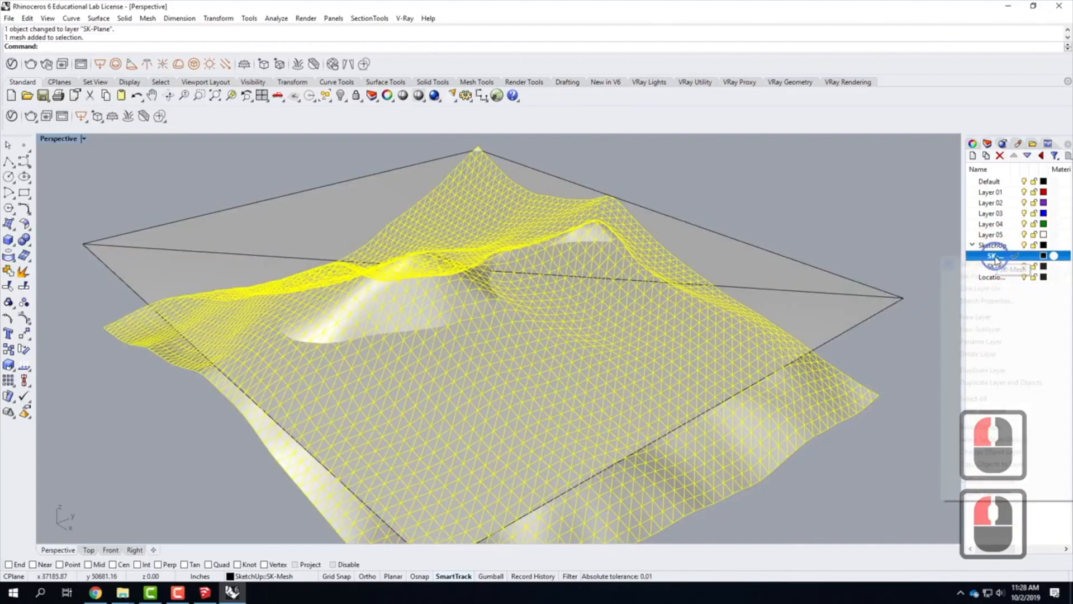
click(1048, 451)
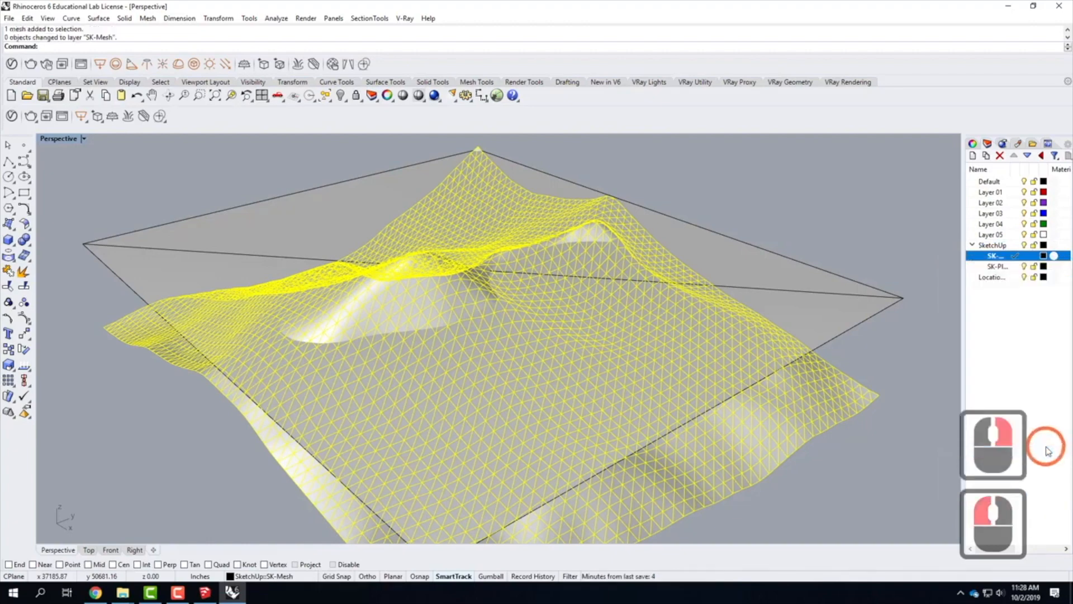
click(903, 362)
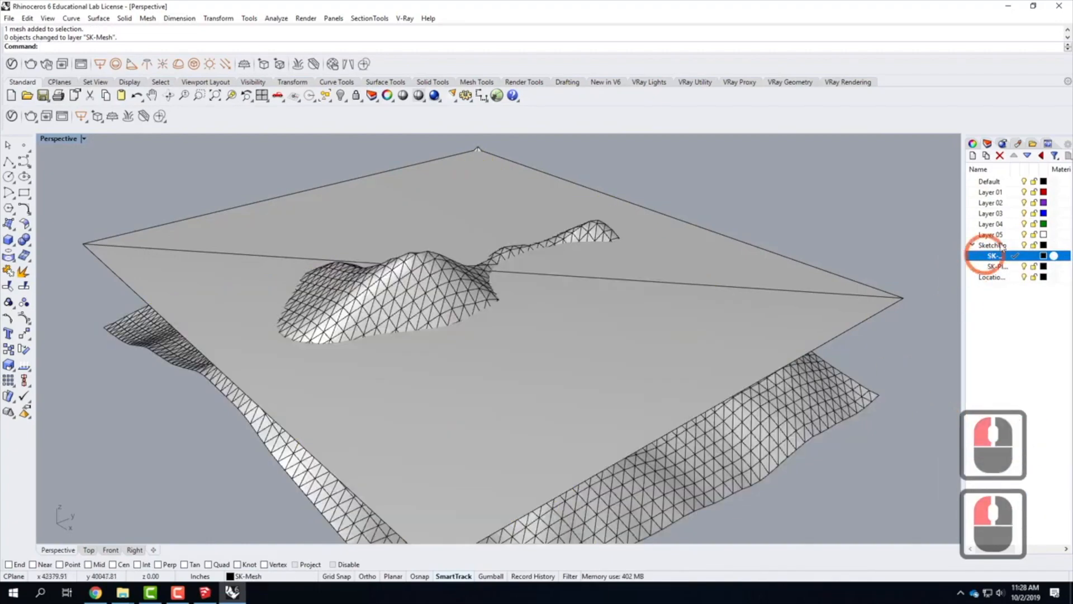
Delete the leftover Location layer below the SketchUp layers and turn off the SK-Plane layer
click(998, 278)
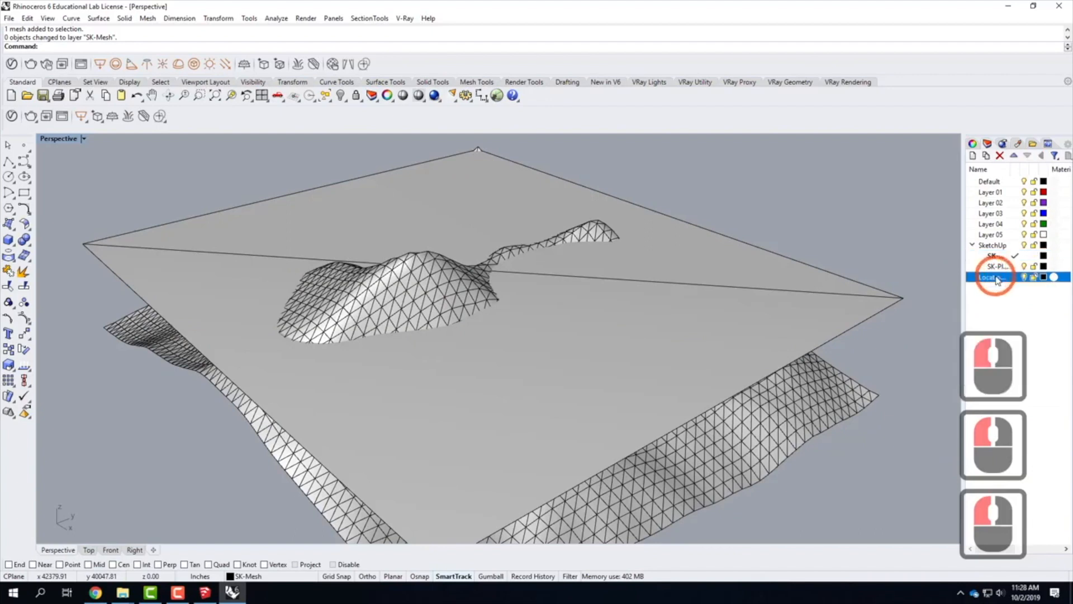
click(1001, 155)
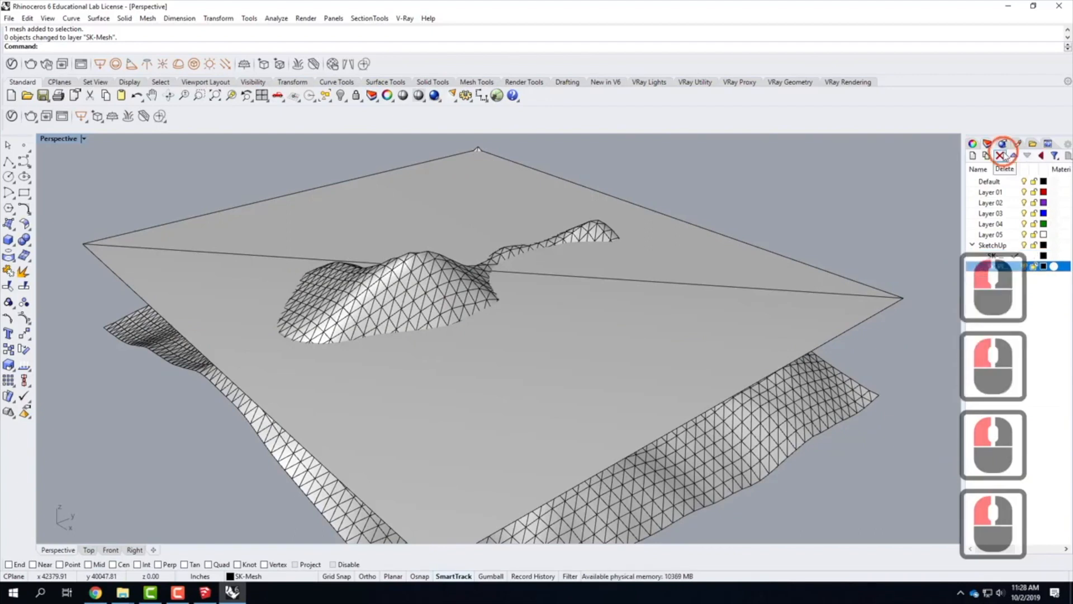
double_click(987, 246)
click(987, 303)
click(1024, 267)
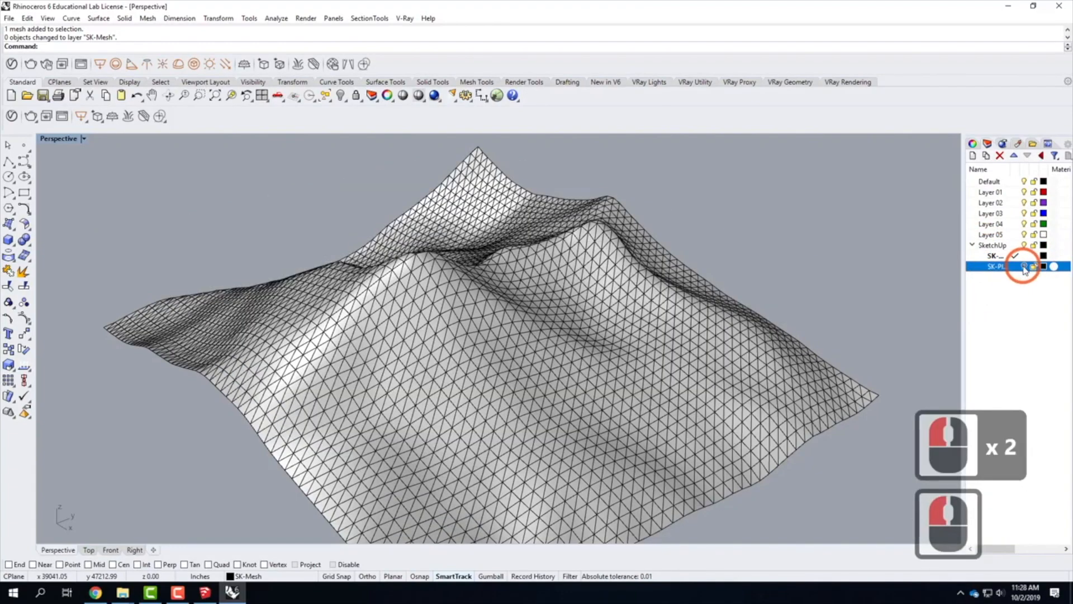
Examine the terrain mesh up close around the mountain peak and ridges to see its triangular faces
scroll(677, 302, down, 2)
right_drag(678, 297, 563, 316)
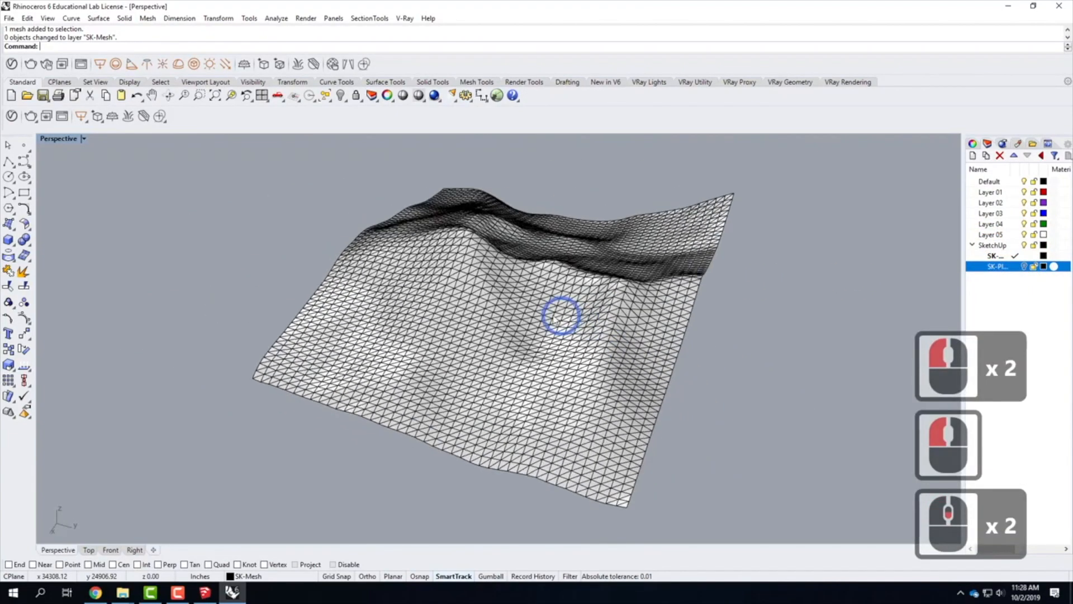
click(529, 268)
scroll(538, 274, up, 2)
scroll(538, 274, up, 1)
right_drag(538, 273, 559, 313)
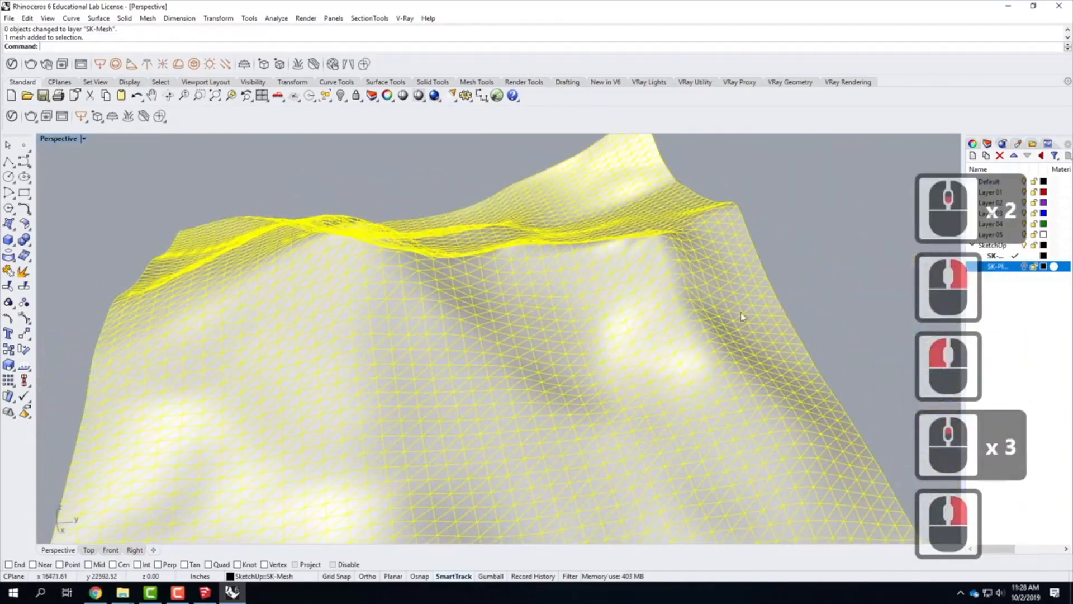
click(491, 299)
right_drag(488, 307, 619, 278)
scroll(486, 275, up, 3)
right_drag(486, 276, 547, 287)
scroll(540, 272, up, 1)
scroll(540, 268, up, 2)
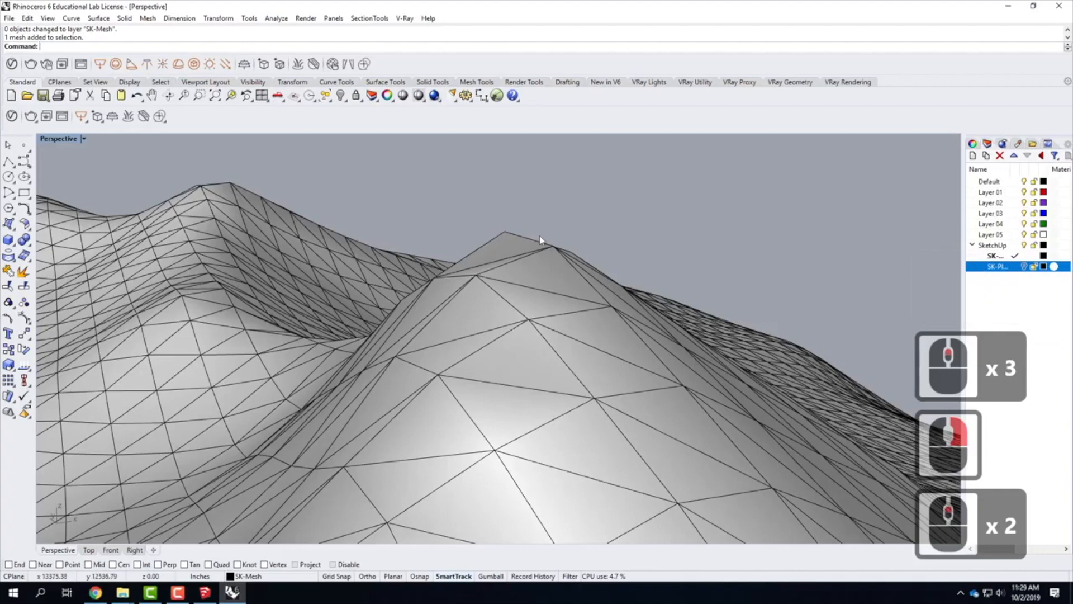
right_drag(552, 293, 507, 288)
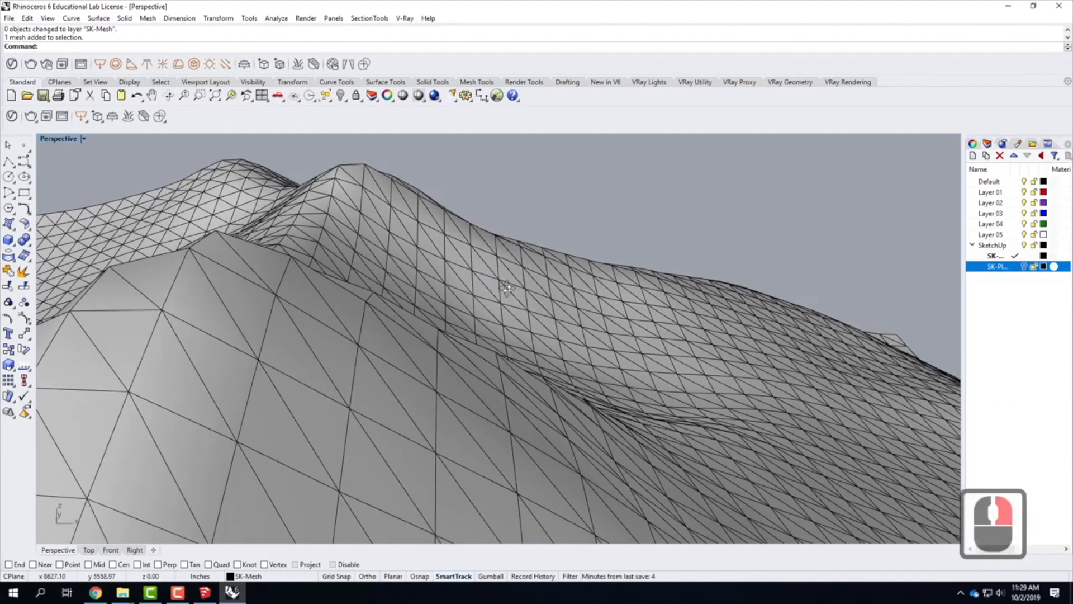
Inspect the whole terrain mesh from several angles, both selected and unselected
scroll(507, 288, down, 7)
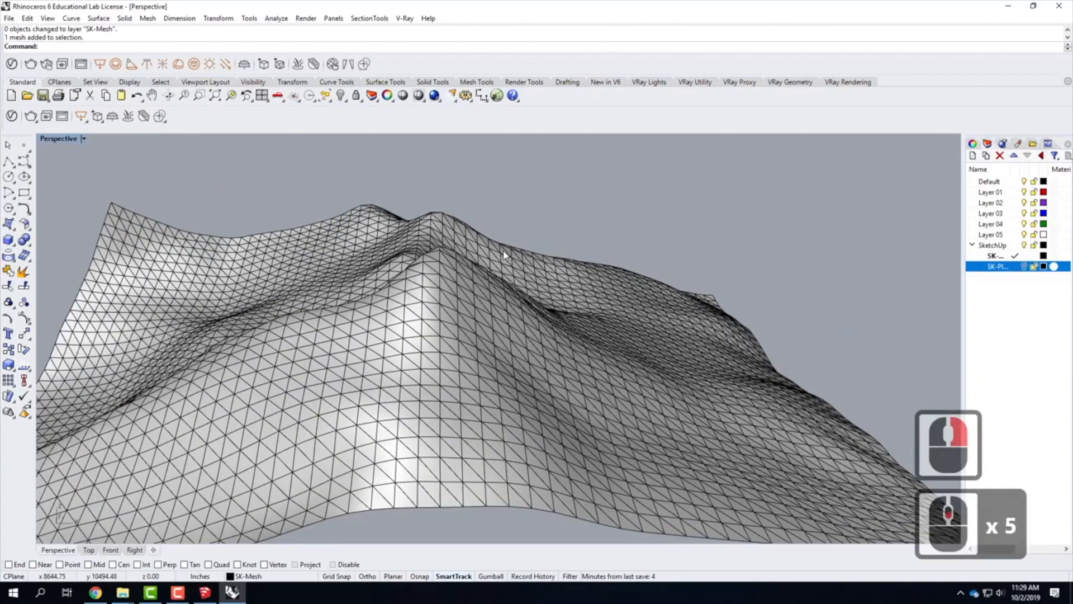
right_drag(499, 287, 448, 284)
click(448, 284)
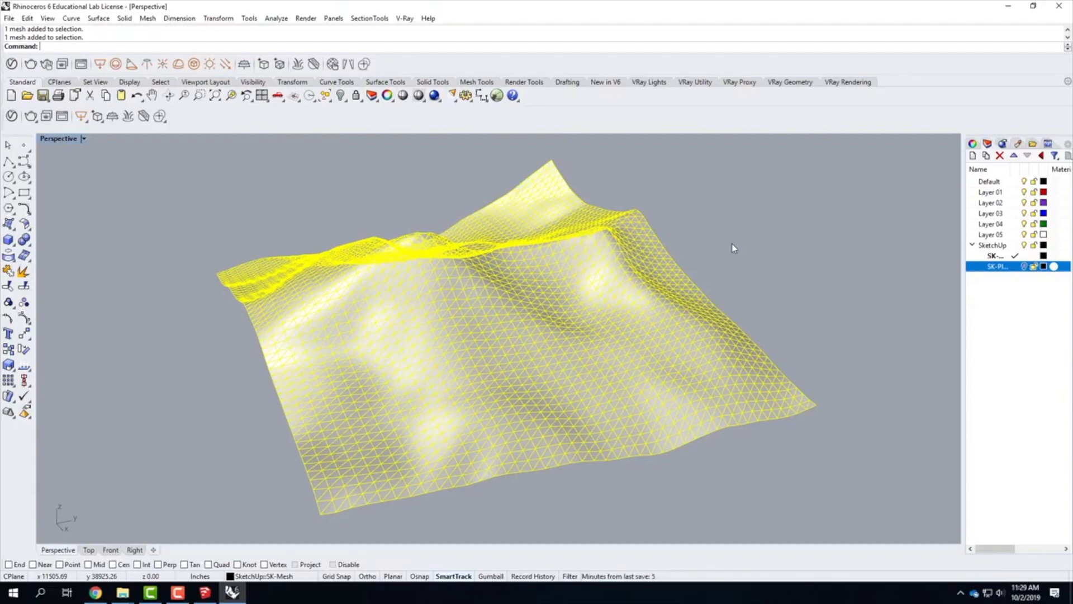
click(455, 311)
mouse_move(455, 311)
right_down()
mouse_move(388, 307)
mouse_move(455, 308)
right_up()
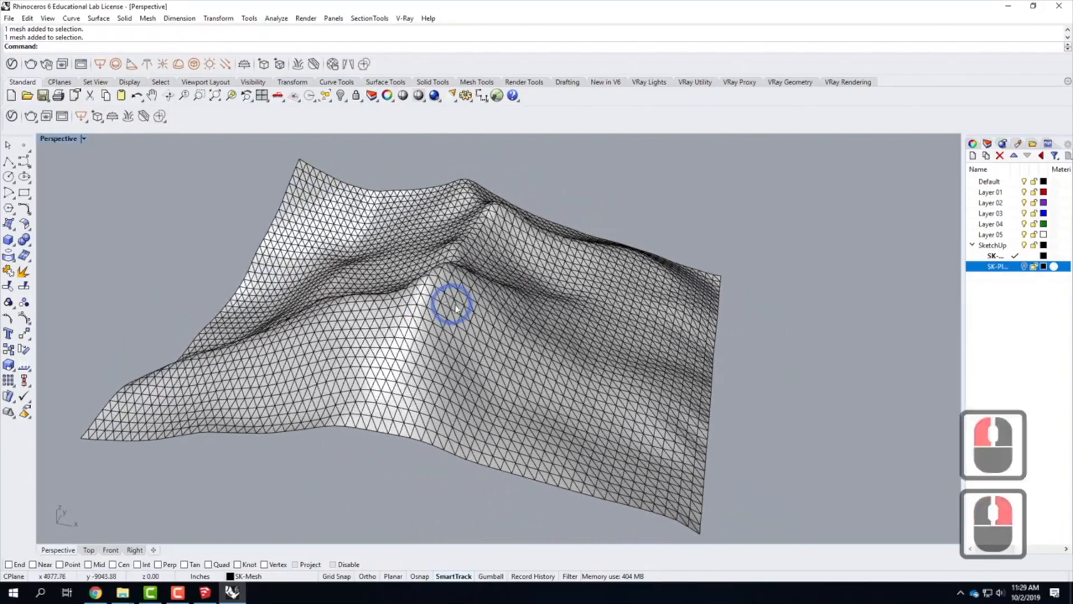
right_drag(392, 354, 443, 330)
click(518, 363)
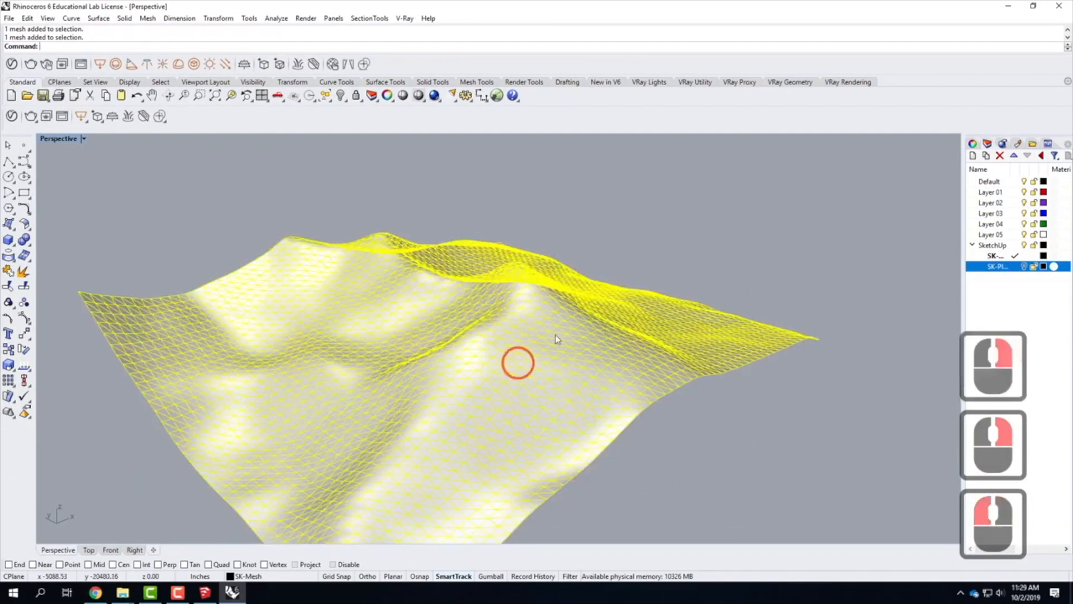
right_drag(495, 358, 495, 357)
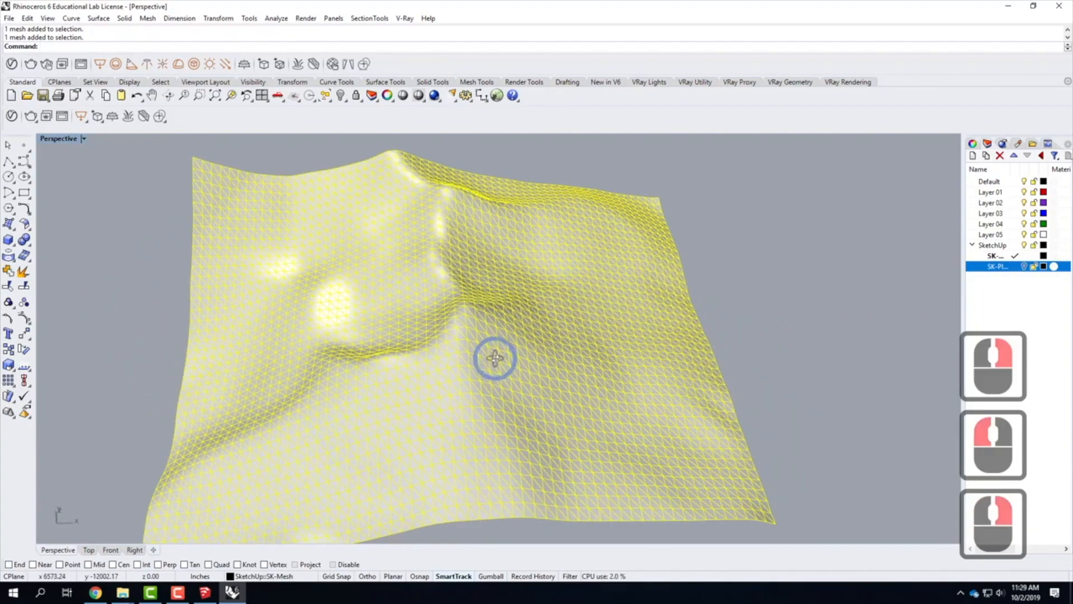
right_drag(492, 357, 571, 300)
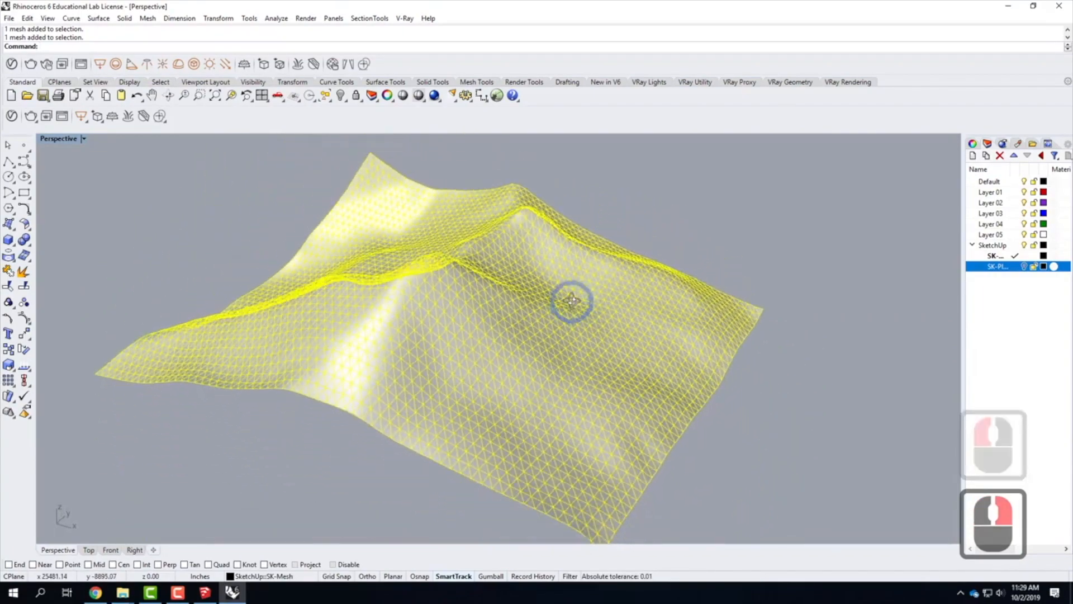
click(700, 209)
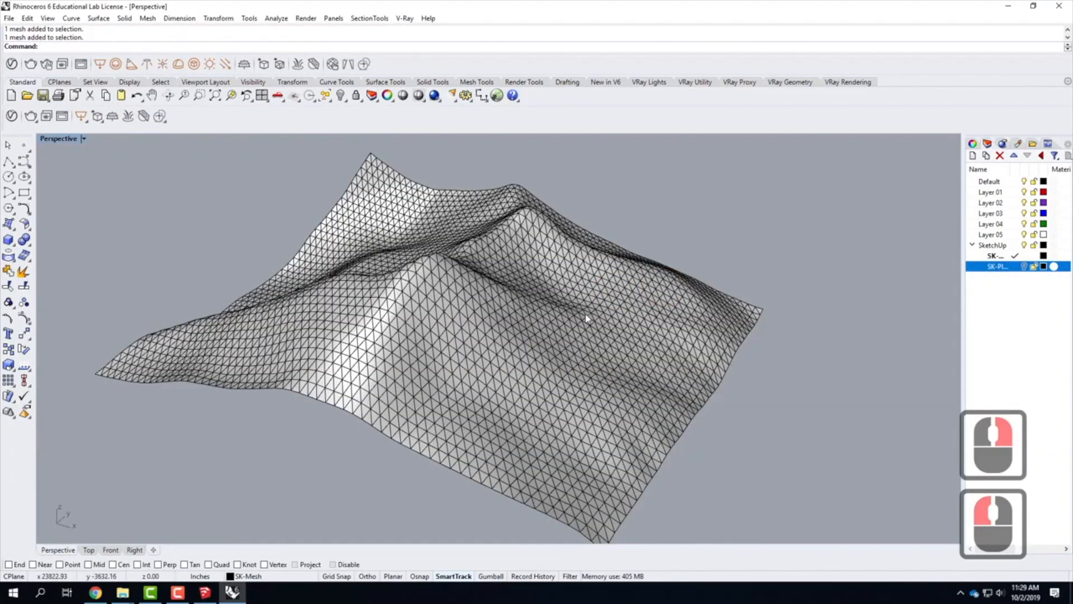
Convert the terrain mesh to a NURBS polysurface with MeshToNURB, keeping TrimTriangularFaces=Yes
text(mesht)
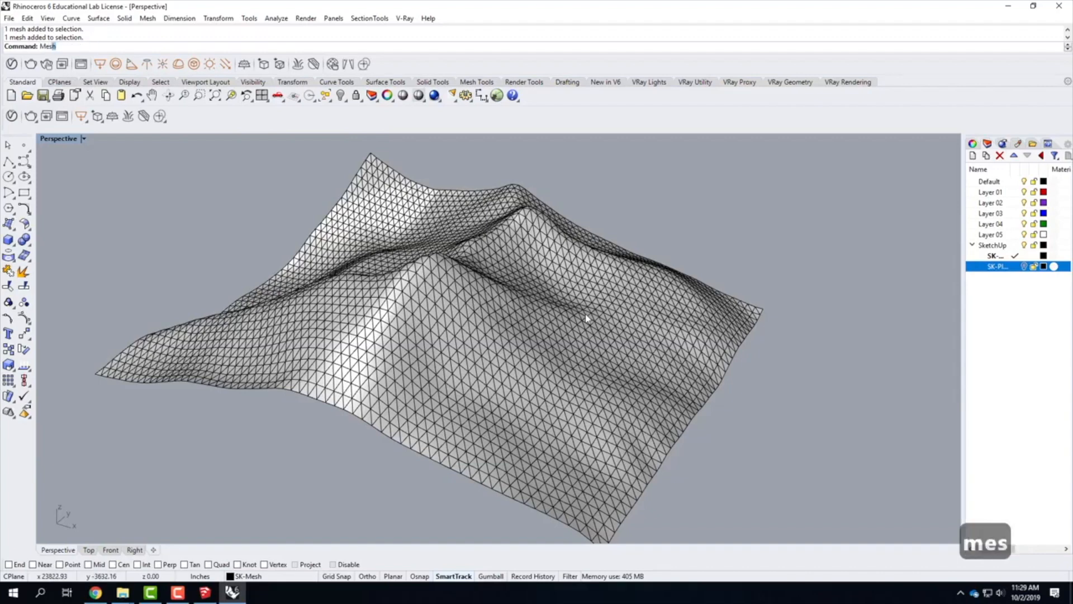
text(oNURB)
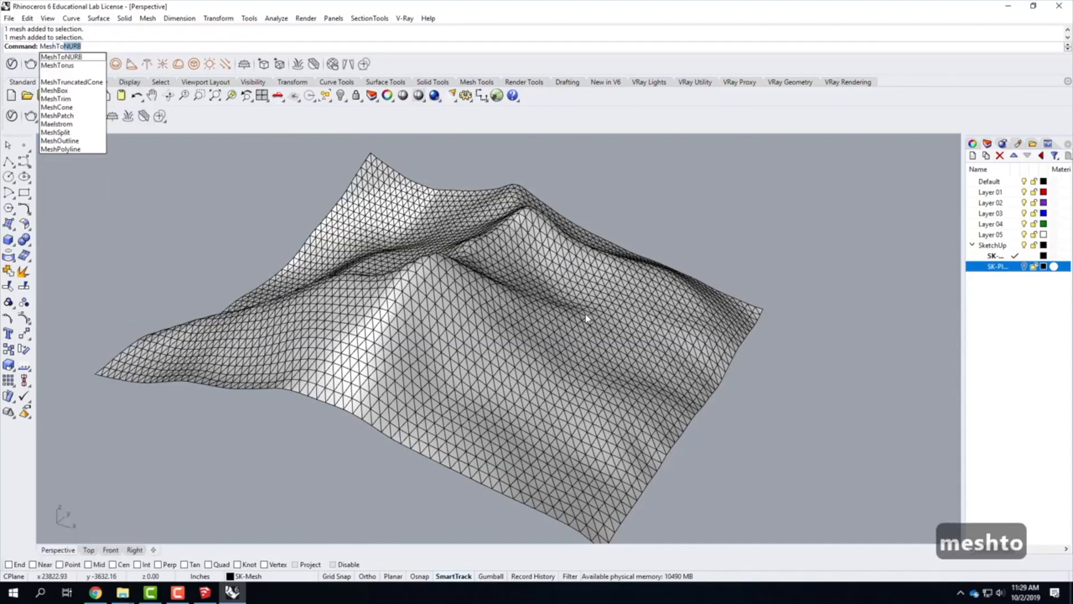
key(Return)
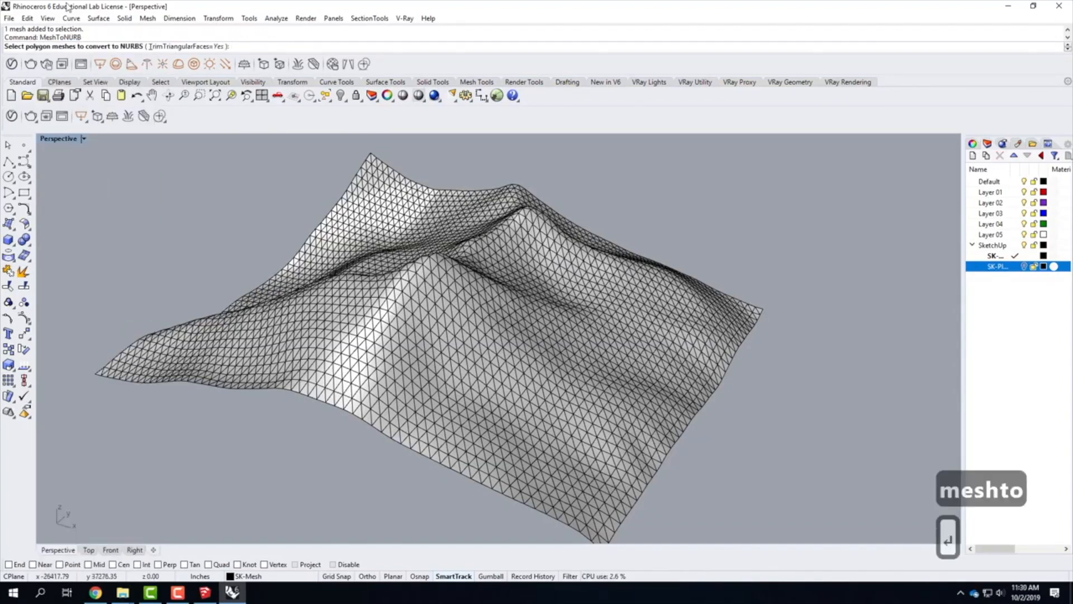
click(395, 338)
click(477, 412)
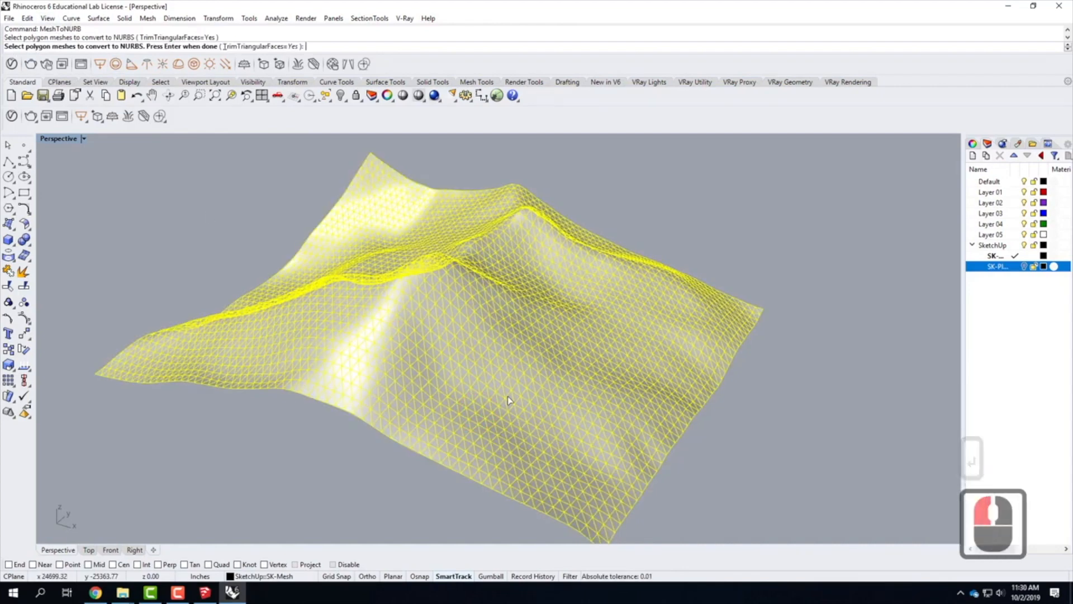
key(Return)
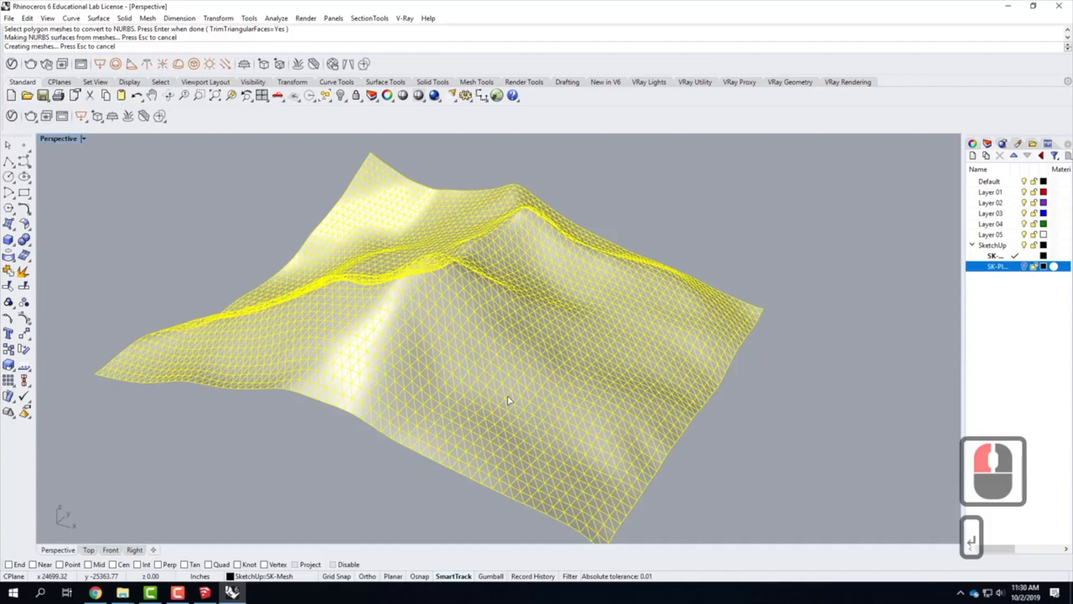
key(Return)
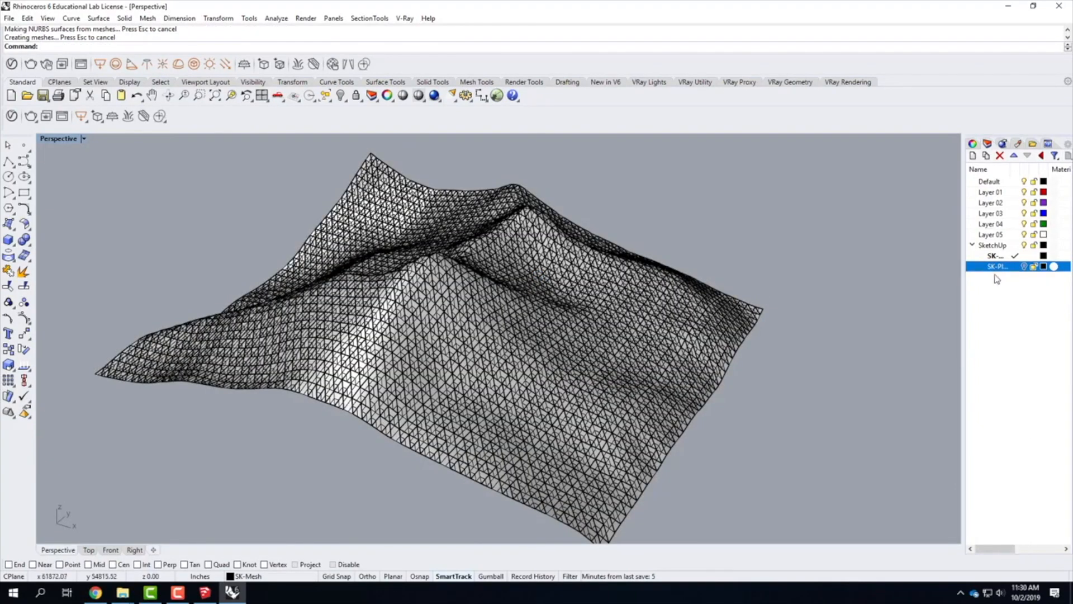
Move the converted NURBS terrain polysurface away from the original mesh so both lie side by side
click(725, 320)
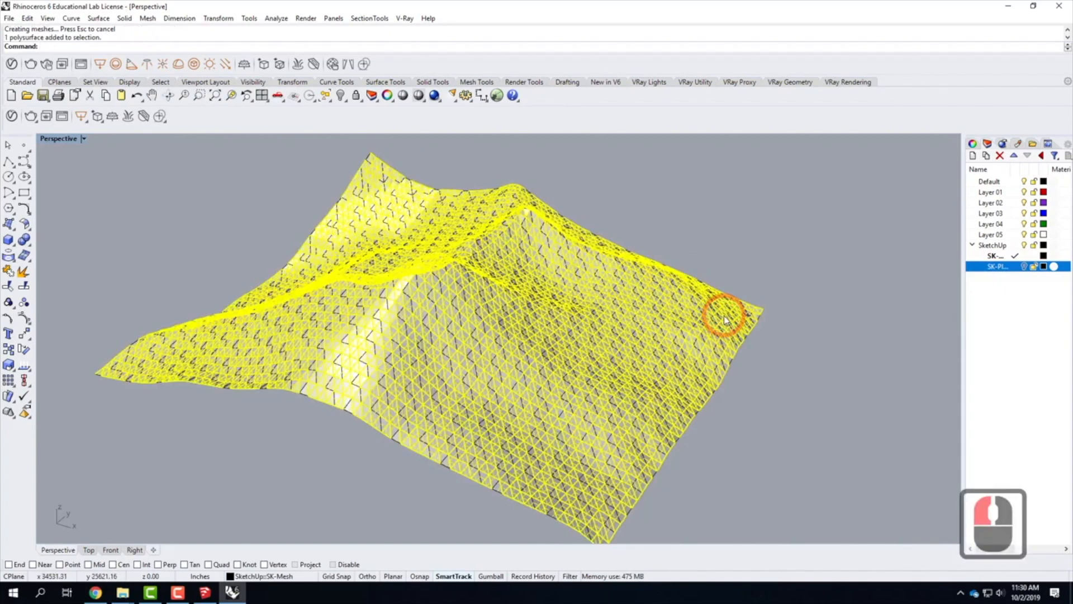
text(move)
key(Return)
click(635, 419)
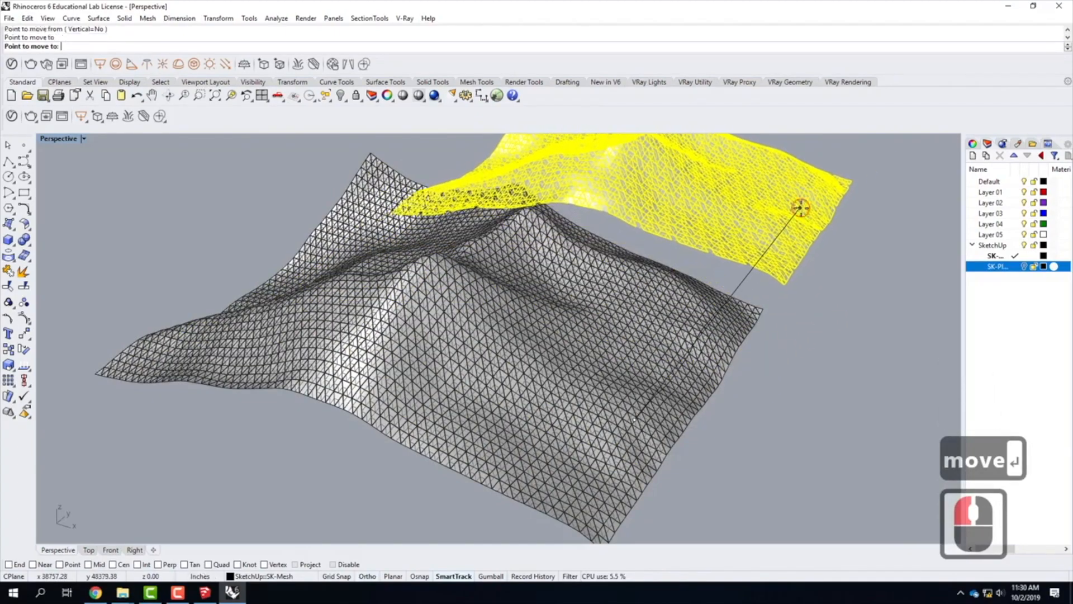
shift+click(839, 296)
click(812, 263)
Examine the facets and edges of the converted NURBS terrain up close, comparing it with the original mesh
scroll(791, 275, up, 2)
right_drag(792, 275, 587, 251)
scroll(587, 251, down, 4)
scroll(689, 303, up, 5)
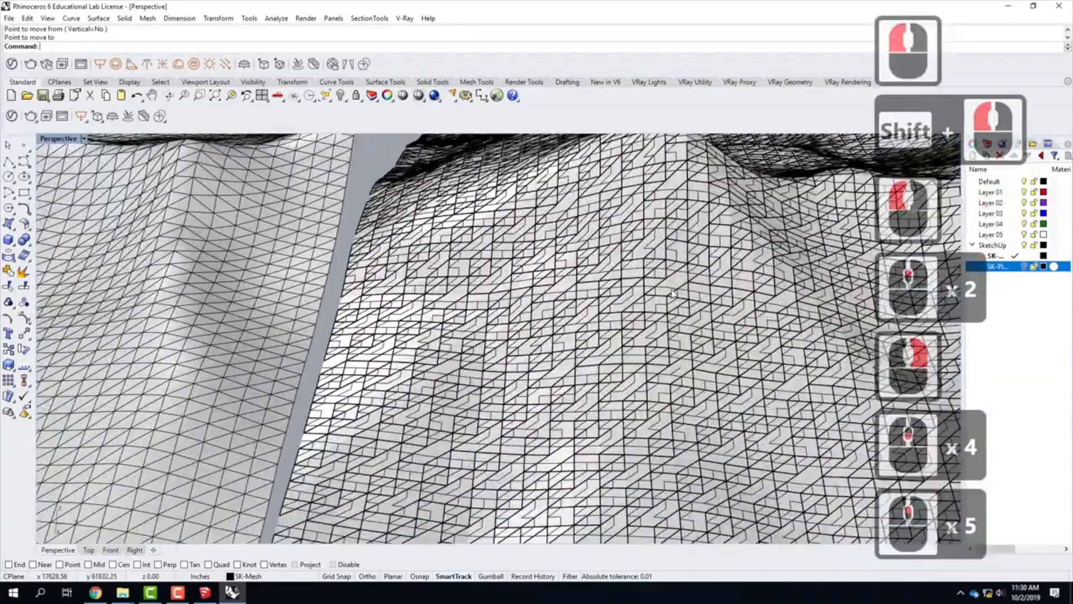
right_drag(540, 302, 485, 318)
scroll(485, 319, up, 2)
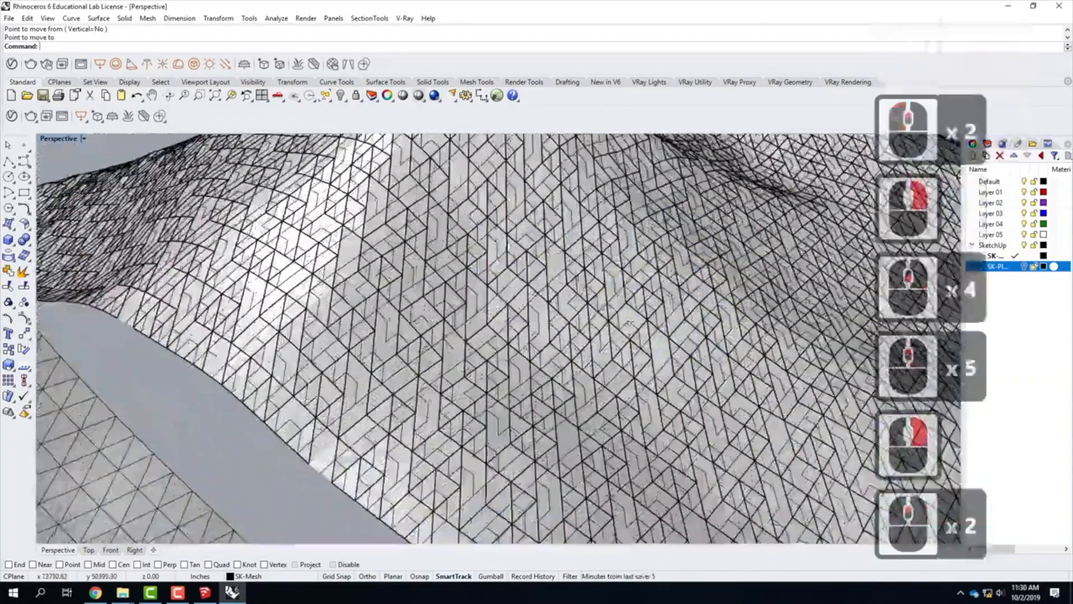
scroll(485, 318, down, 3)
scroll(476, 248, up, 3)
right_drag(476, 248, 452, 247)
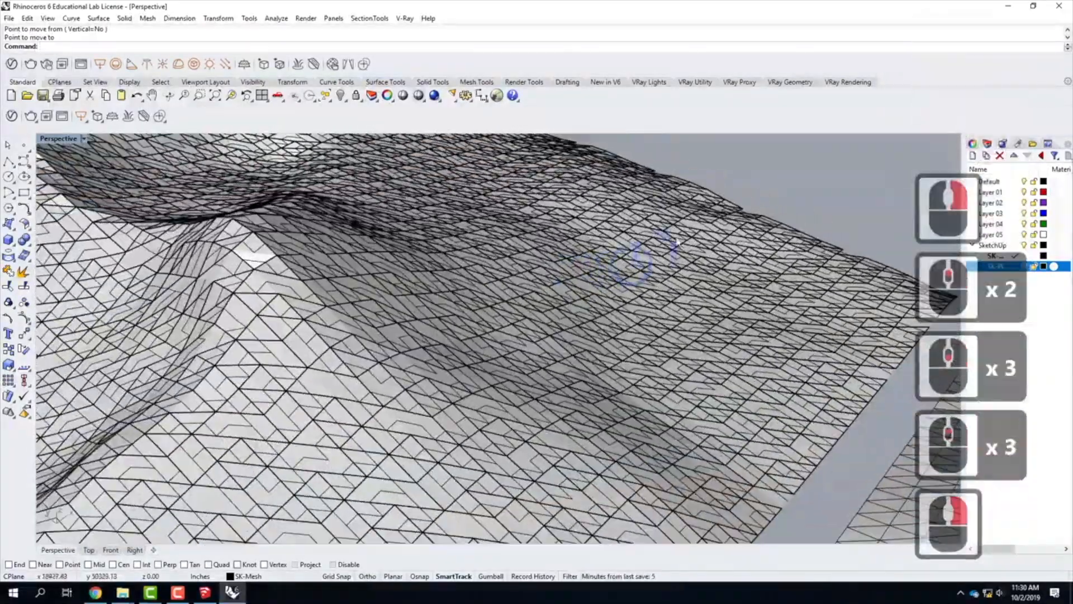
scroll(244, 253, up, 4)
Explode the NURBS terrain polysurface into individual surfaces and select a single triangular face near the peak
click(264, 244)
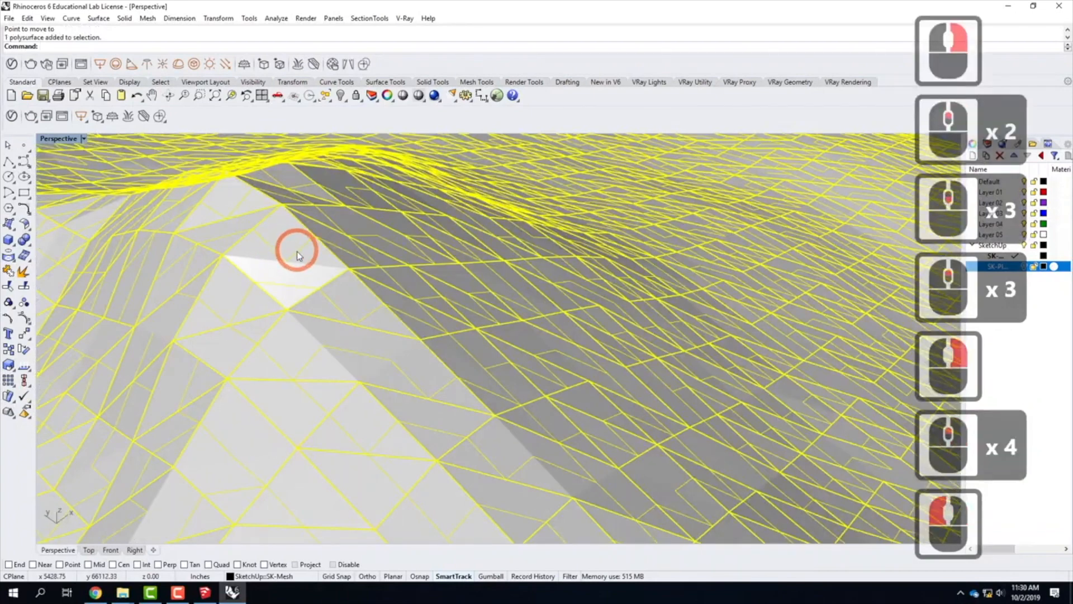
text(expl)
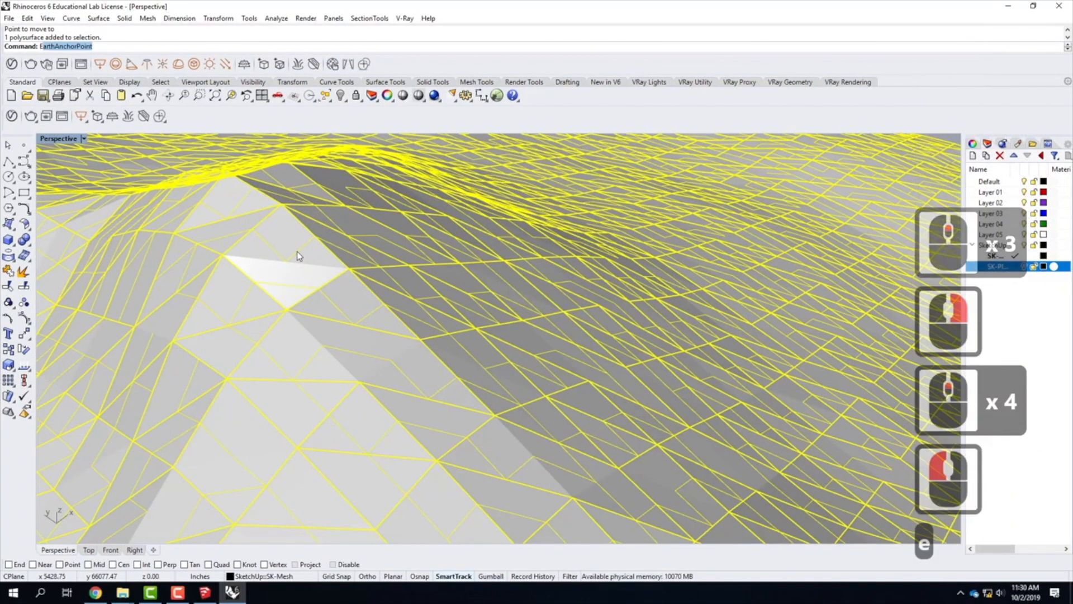
text(ode)
key(Return)
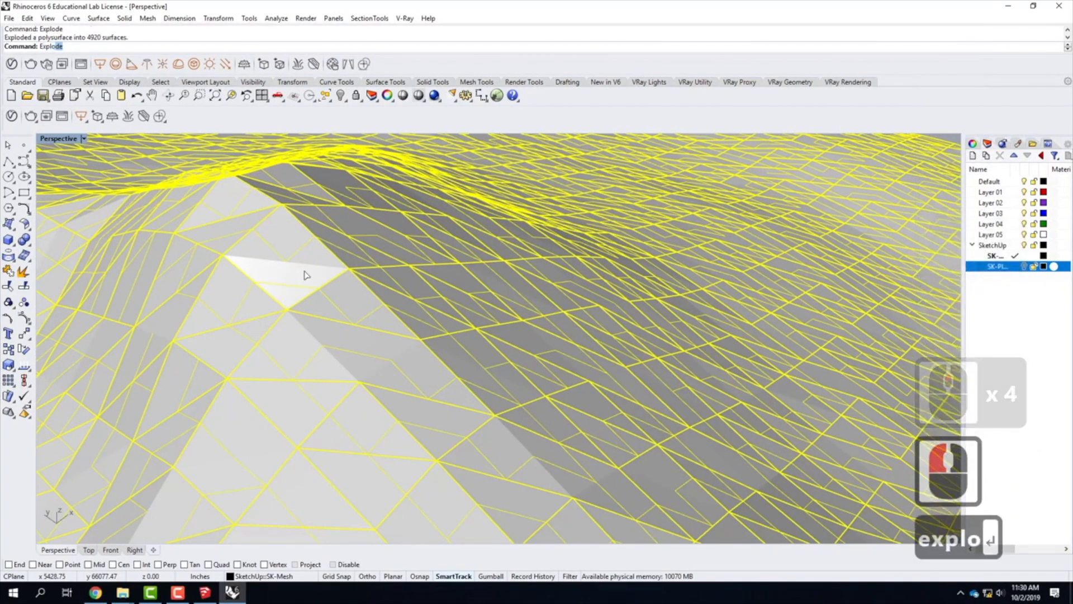
click(282, 234)
click(286, 284)
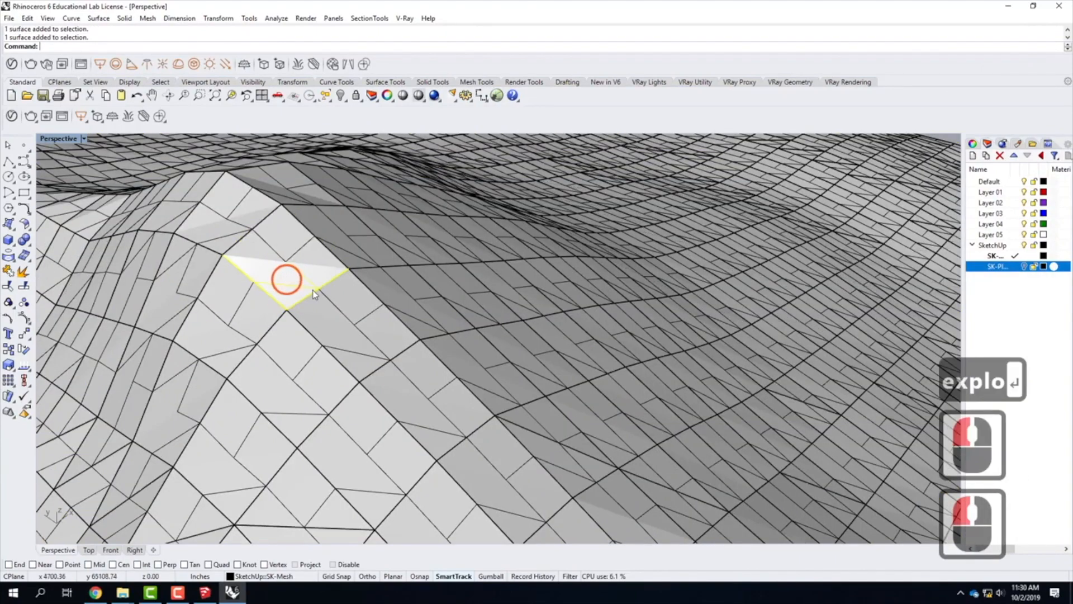
Delete all the exploded NURBS surfaces beside the original terrain mesh
click(373, 338)
click(354, 349)
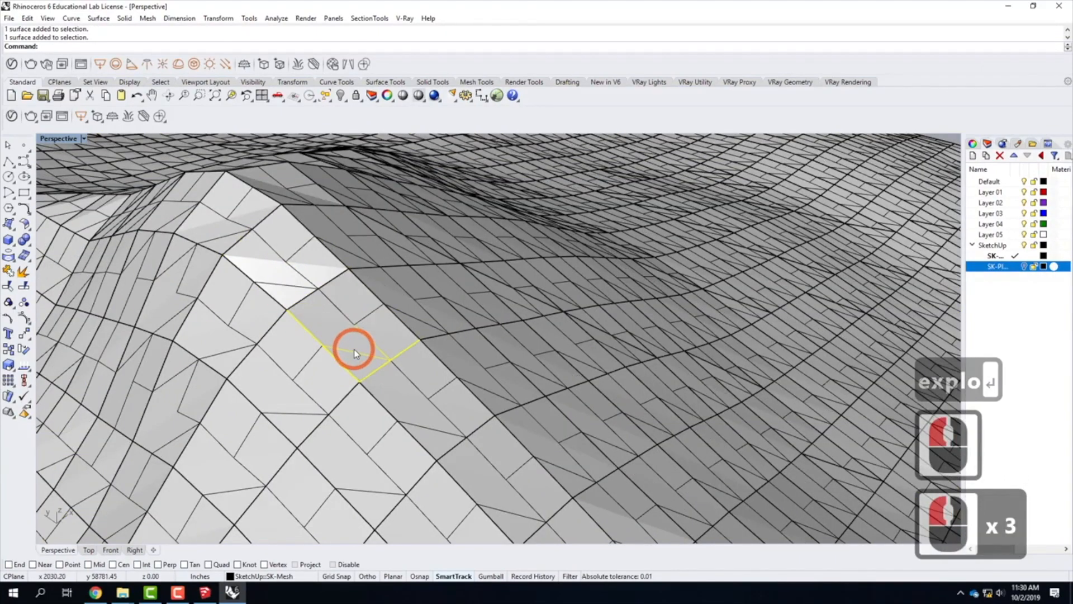
scroll(395, 320, down, 9)
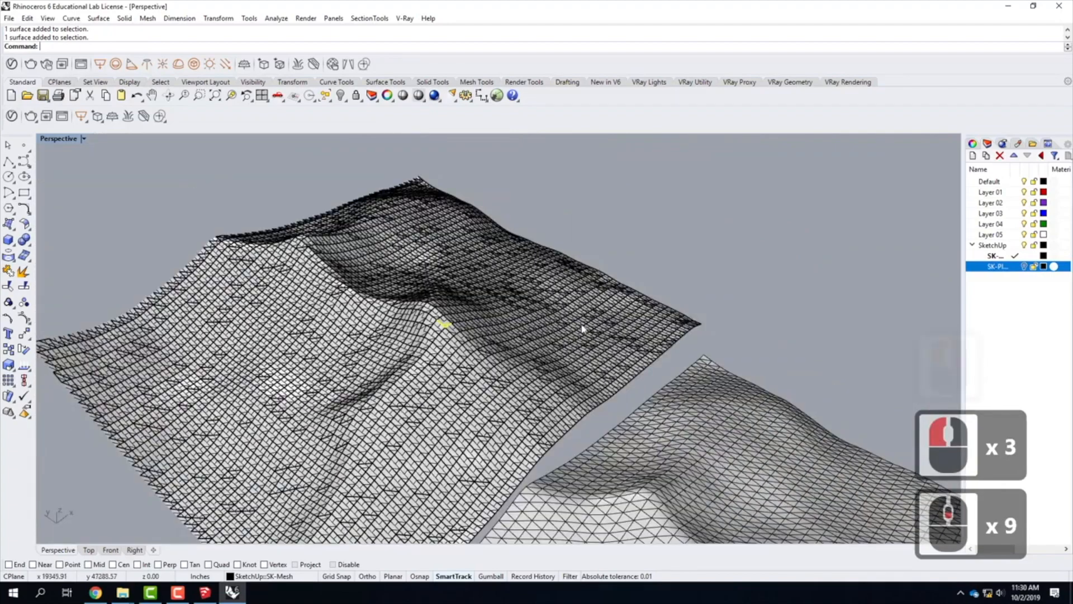
right_drag(582, 329, 436, 360)
scroll(486, 345, down, 5)
right_drag(536, 383, 452, 222)
drag(452, 217, 660, 441)
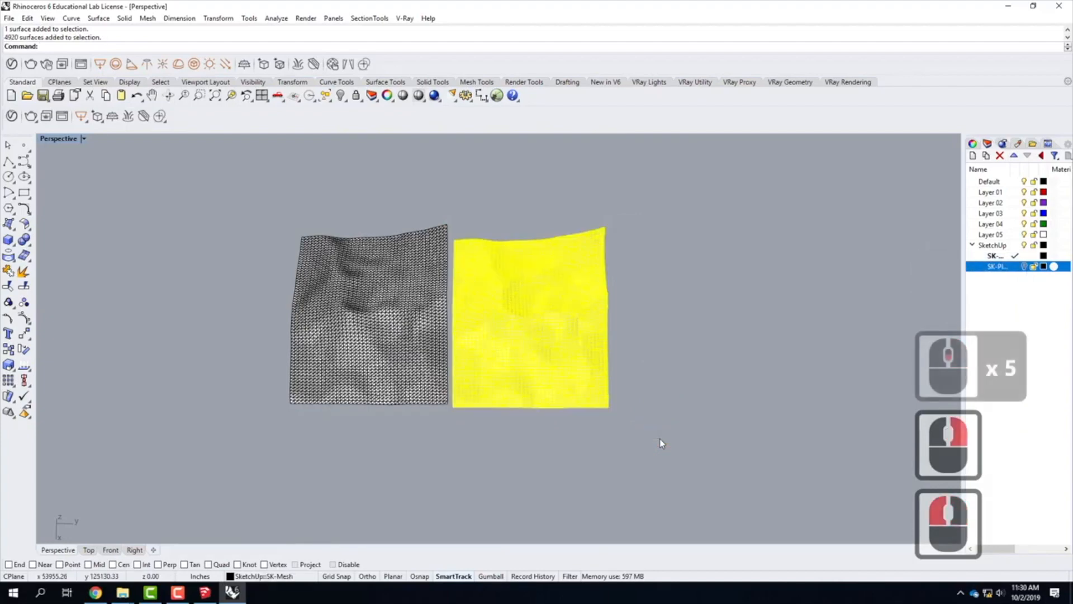
key(Delete)
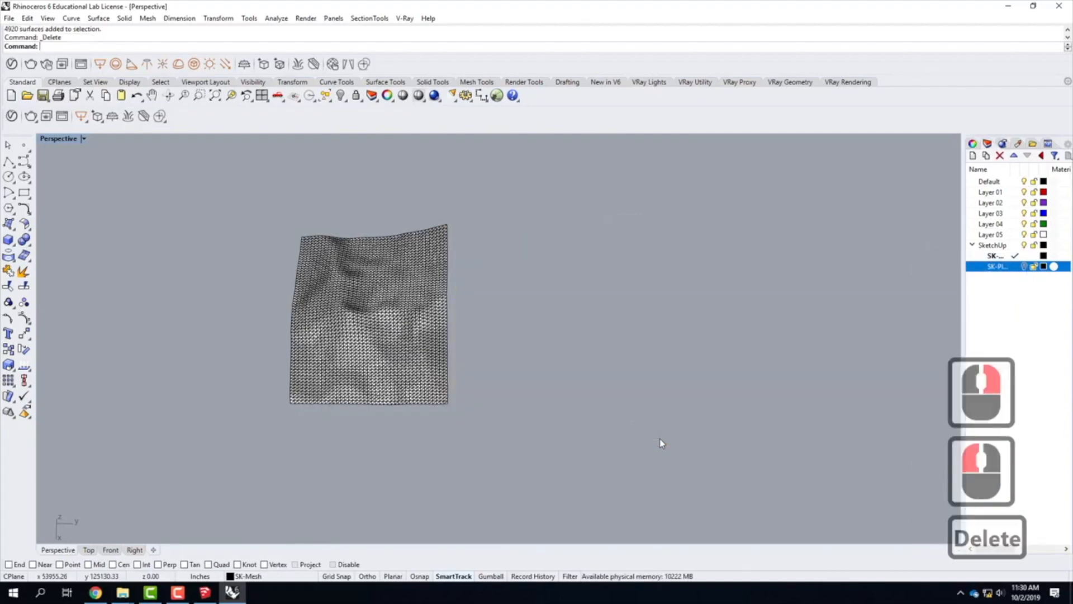
Examine the original terrain mesh and its triangulation around the peaks
right_drag(199, 349, 328, 336)
scroll(398, 447, up, 4)
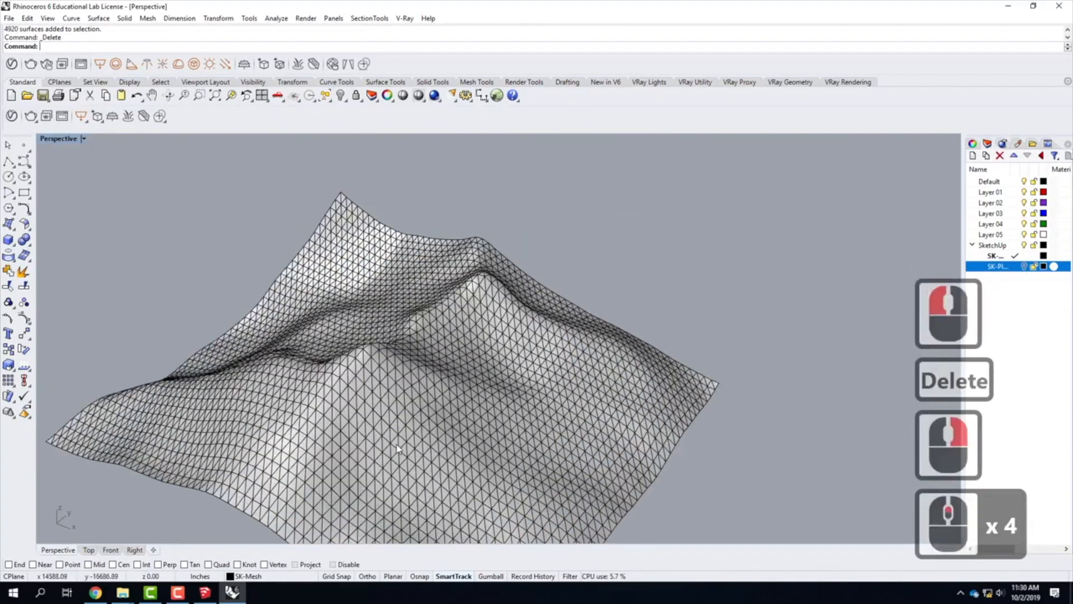
scroll(398, 447, up, 1)
scroll(392, 425, down, 3)
scroll(392, 387, up, 3)
scroll(376, 357, down, 2)
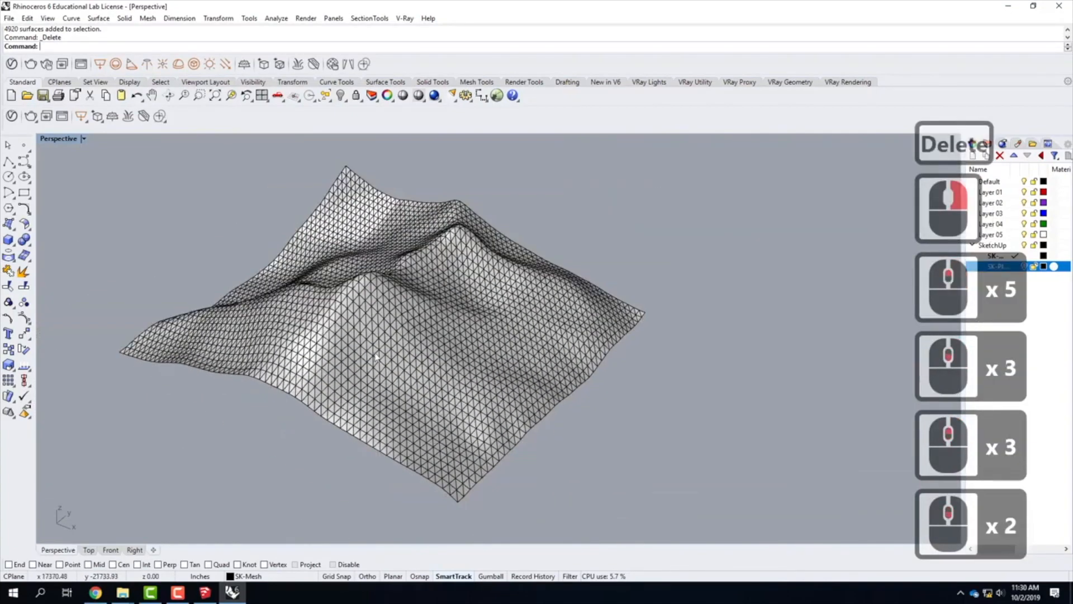
scroll(378, 358, up, 2)
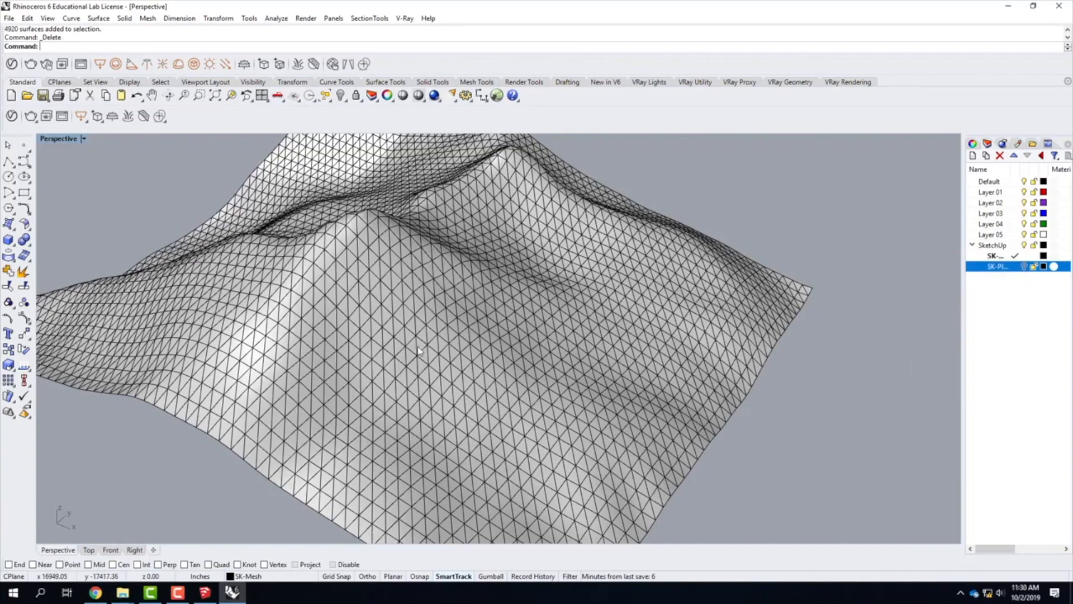
scroll(513, 353, down, 3)
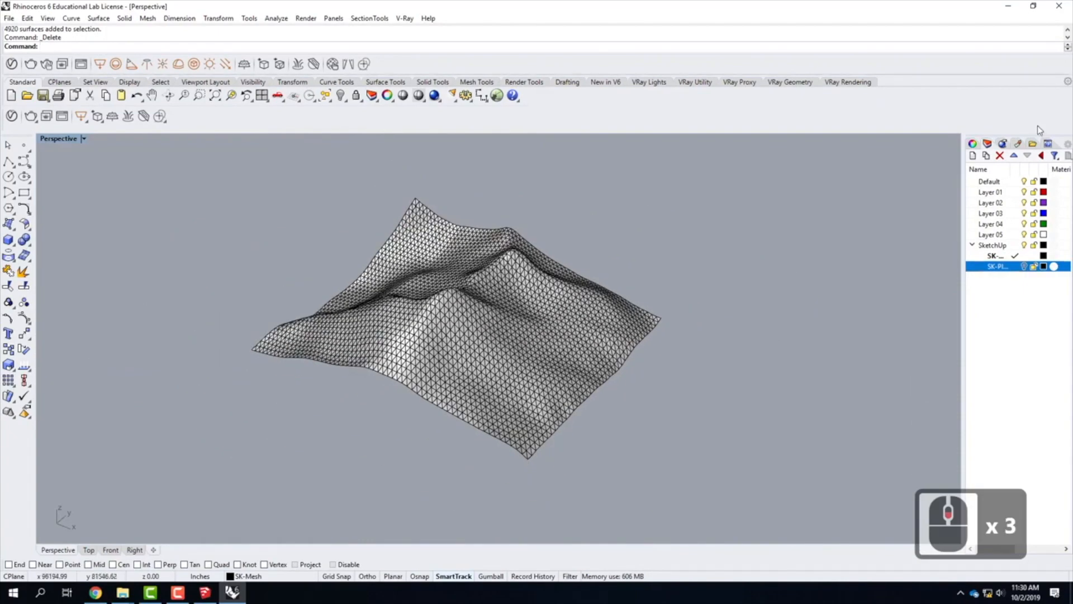
Rename Layer 01 as "Contour X"
click(990, 192)
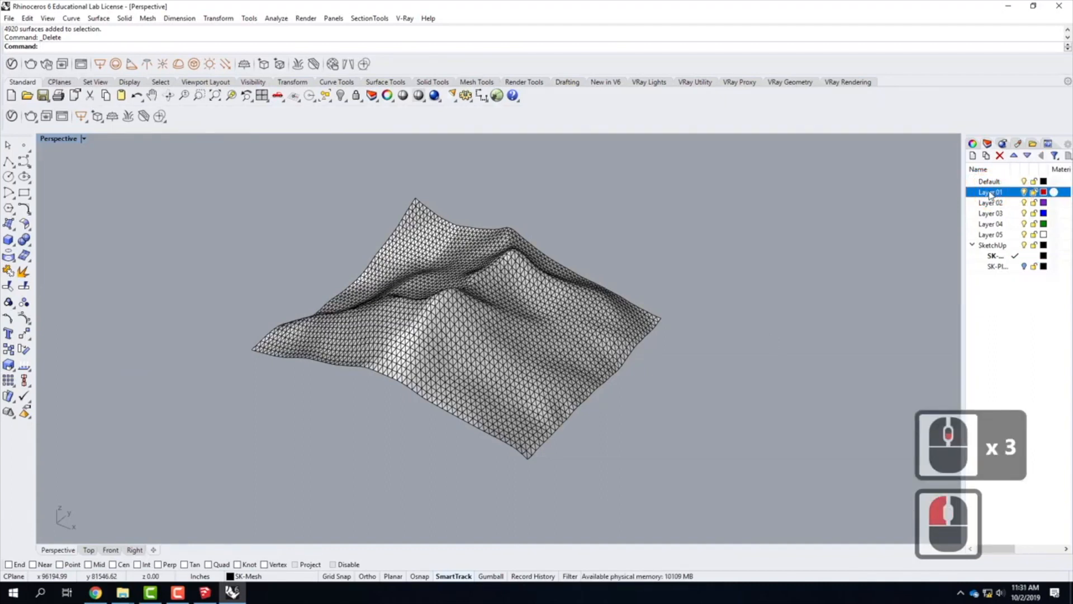
double_click(990, 193)
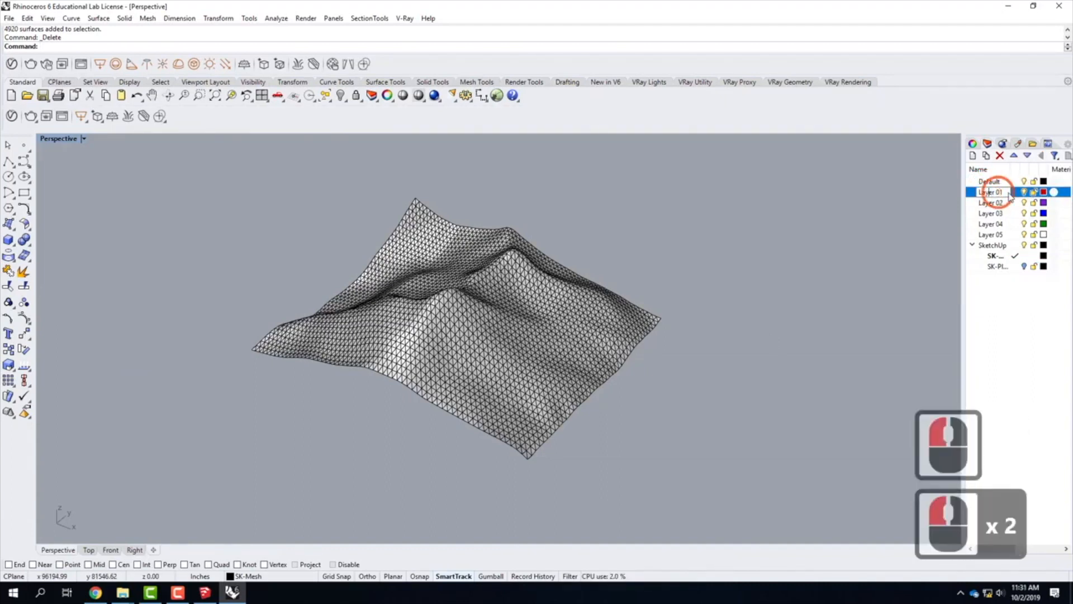
click(947, 188)
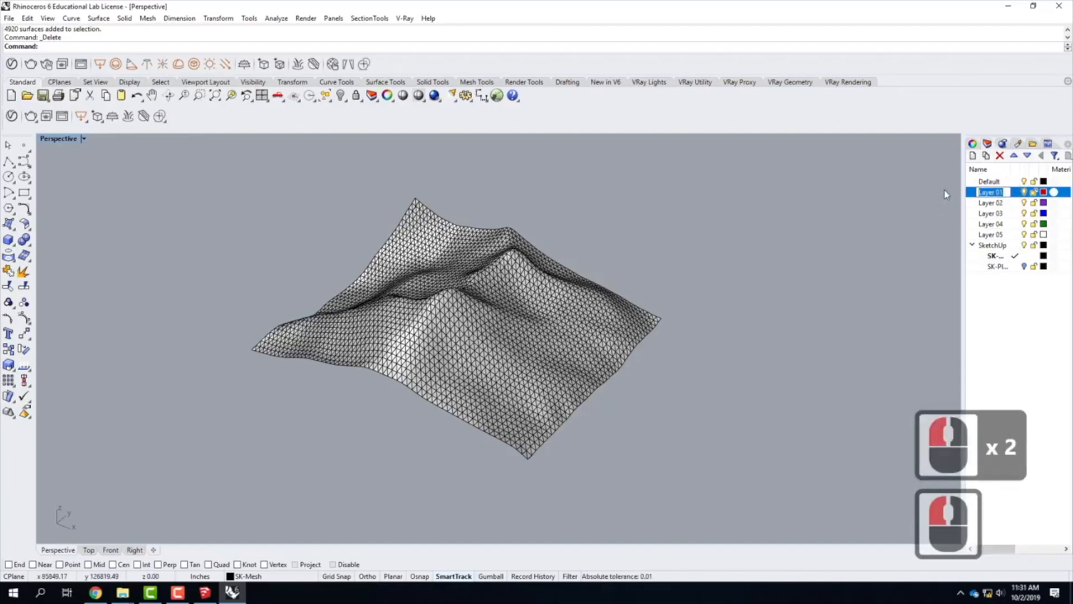
text(Contour)
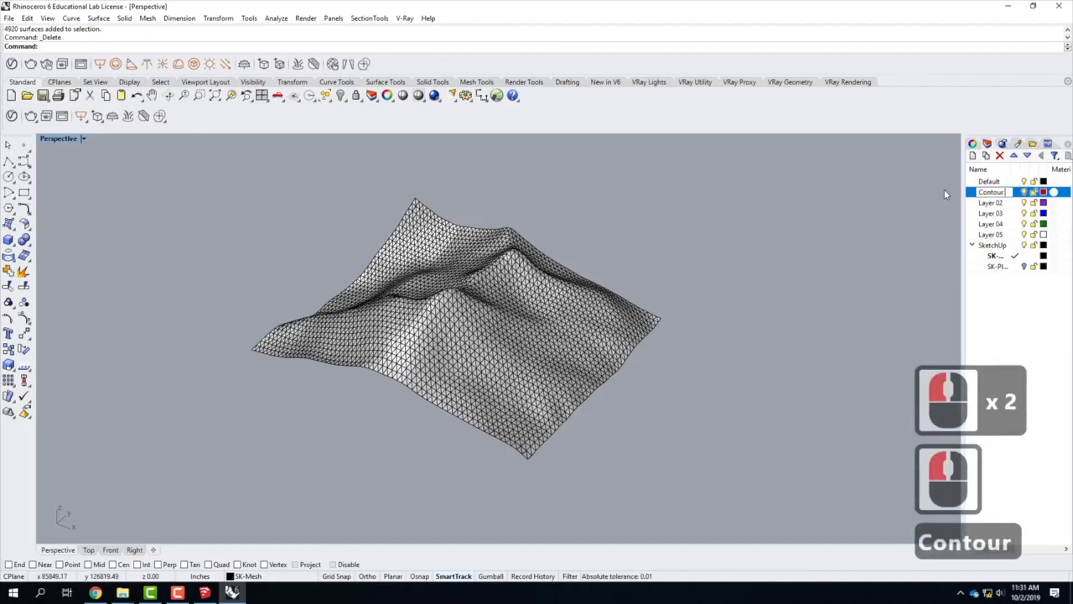
key(shift)
text(X)
key(Return)
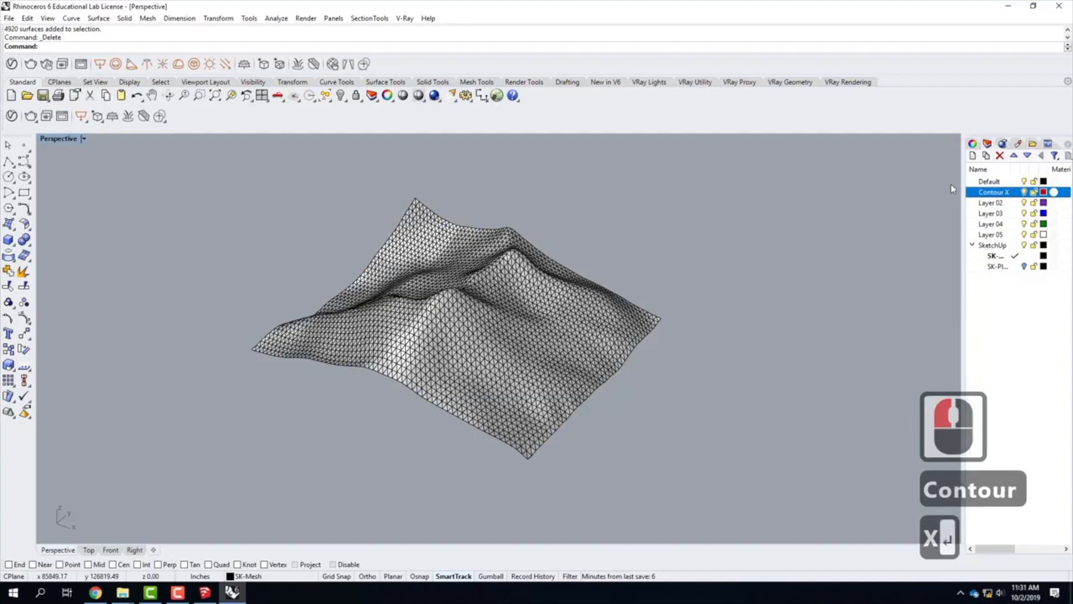
Rename Layer 02 as "Contour Y"
click(991, 206)
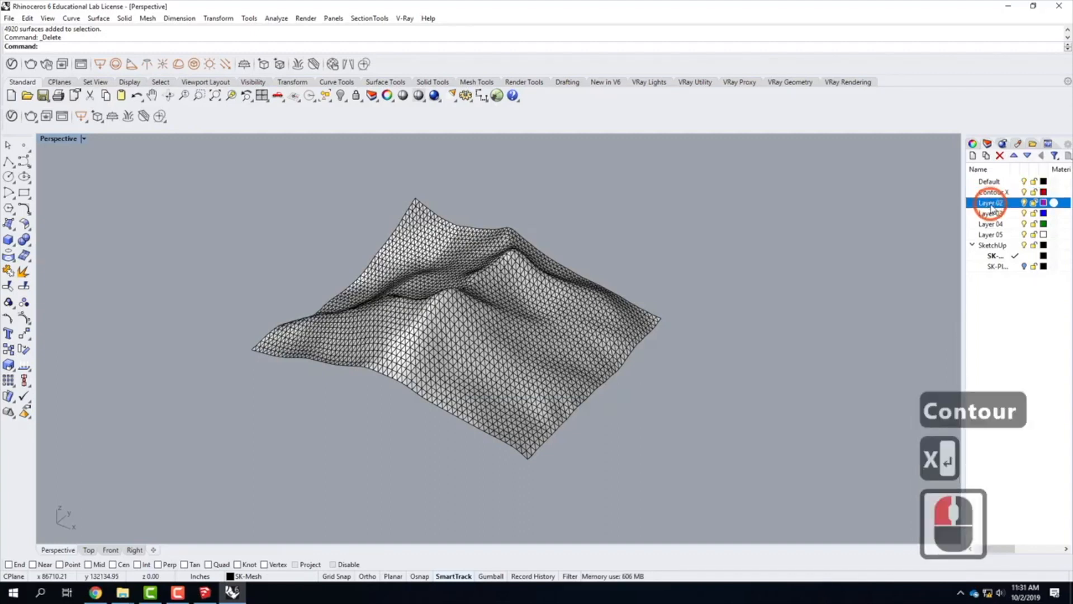
double_click(991, 203)
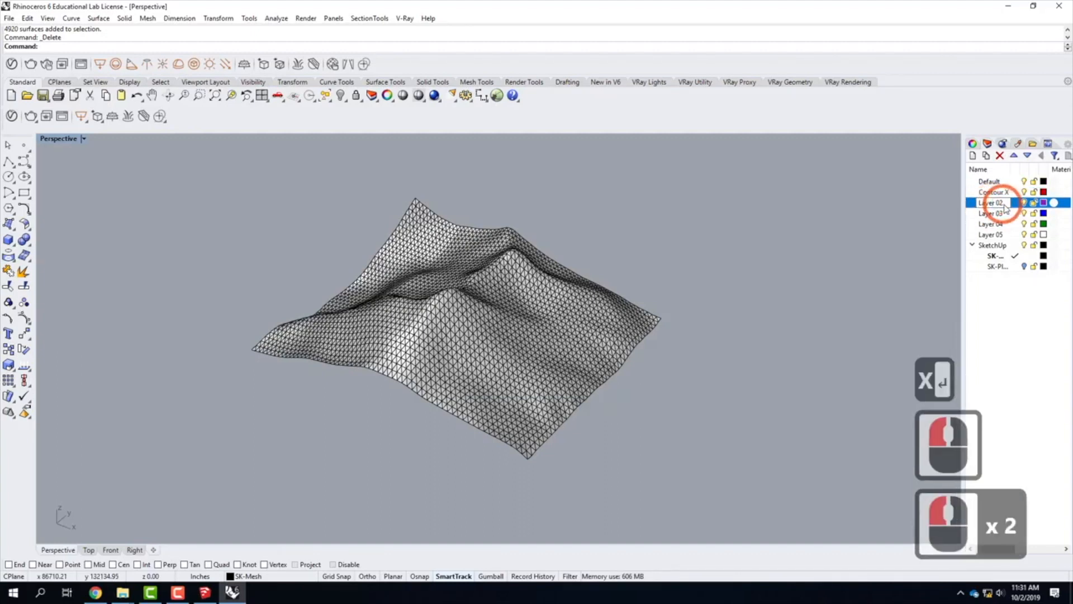
click(906, 206)
text(Contoury)
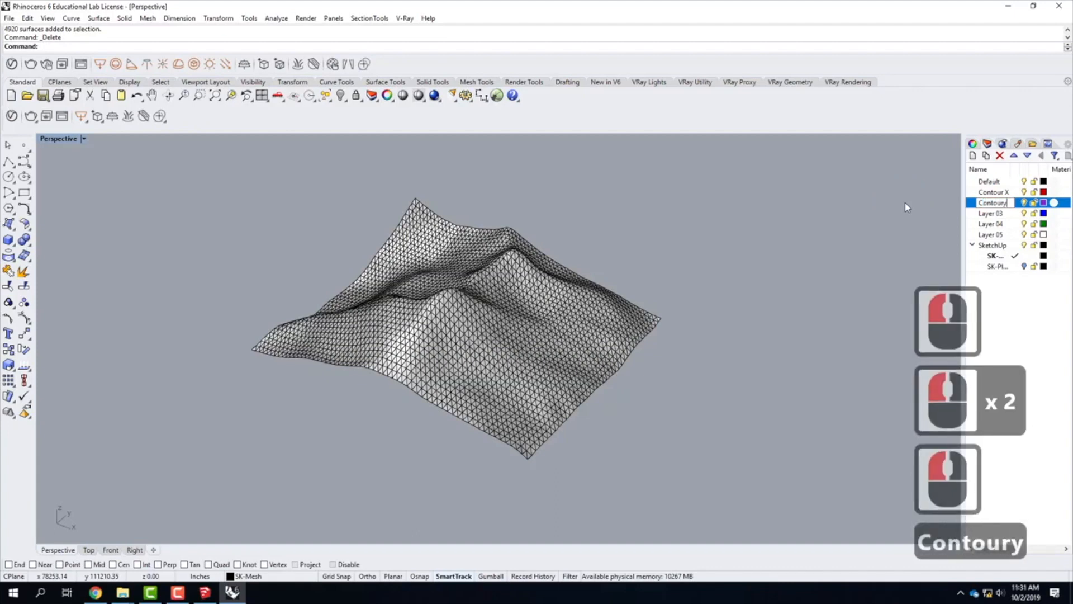
key(BackSpace)
text(Y)
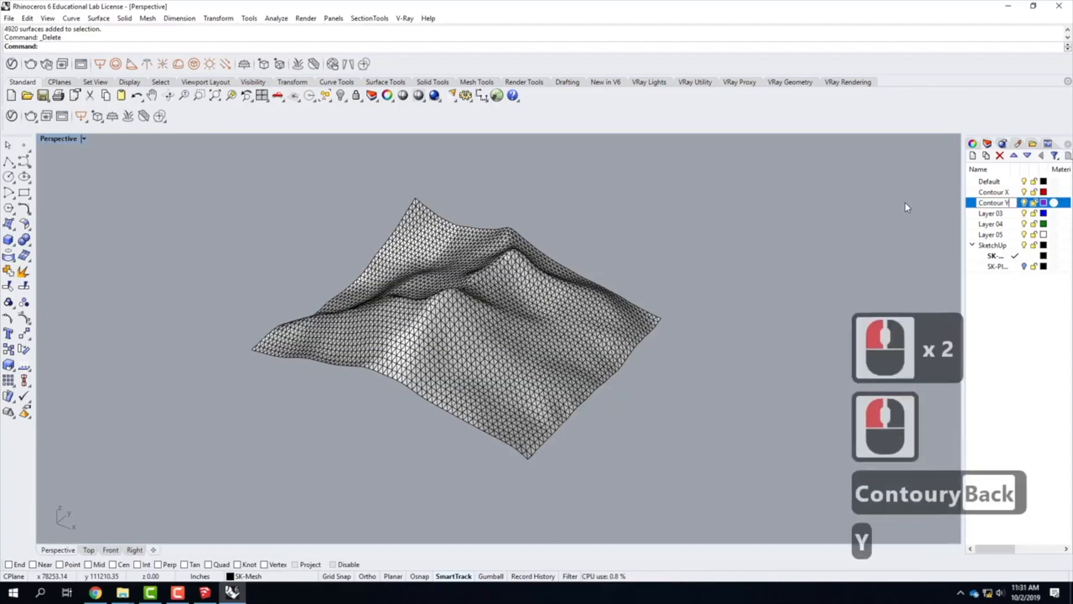
Make Contour X the current layer
click(988, 193)
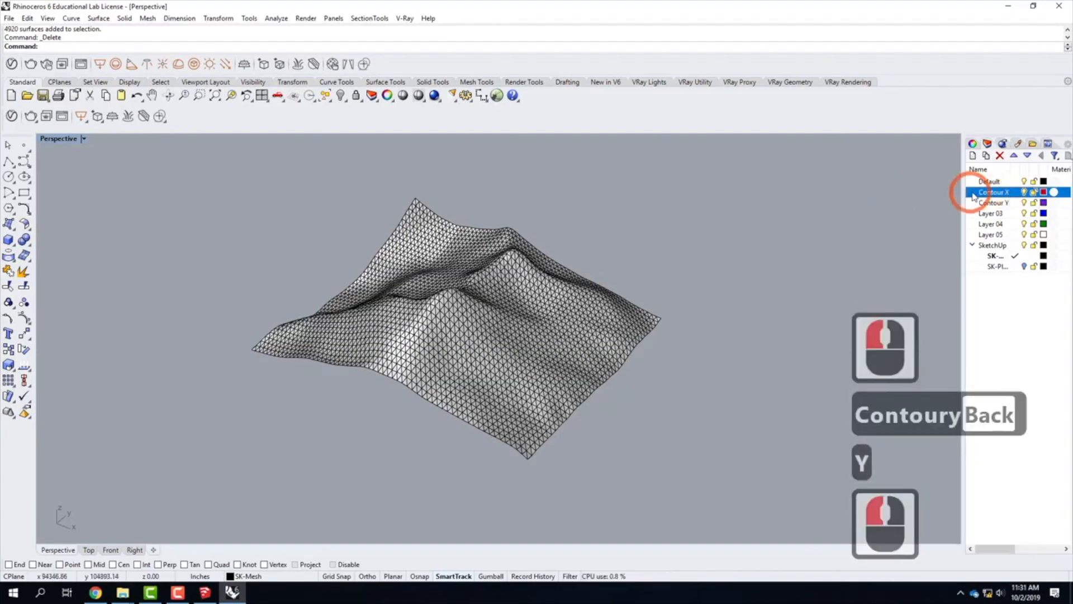
click(988, 193)
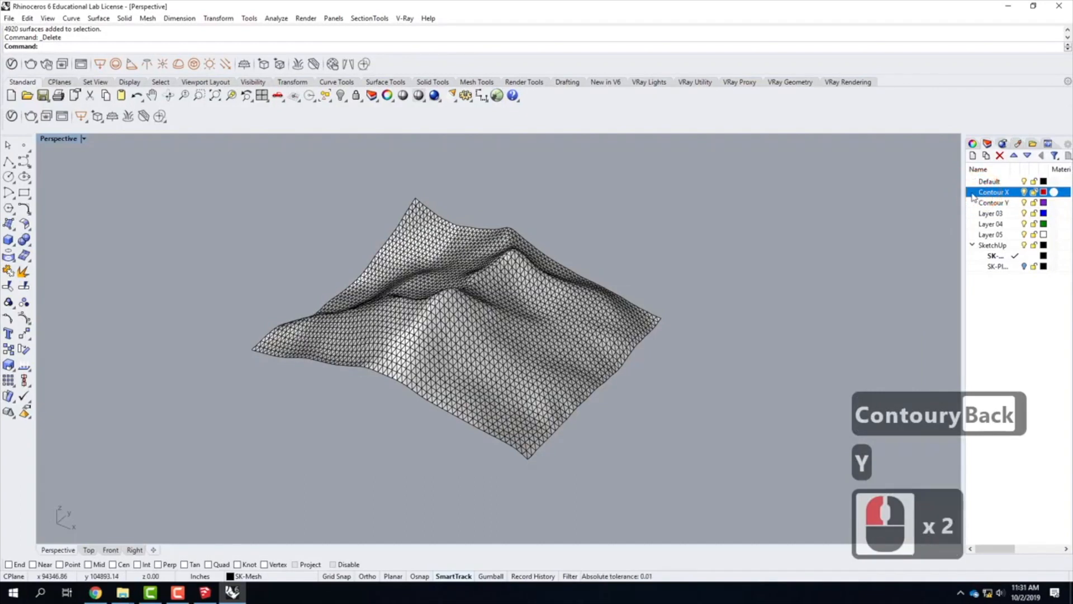
double_click(1018, 193)
click(1020, 193)
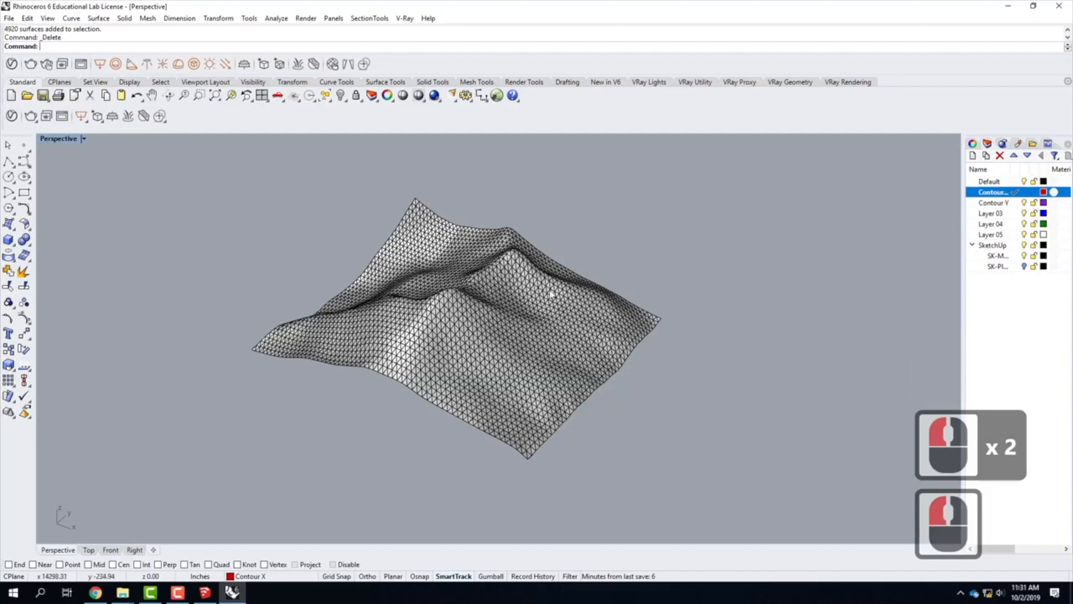
Start the Contour command with the terrain mesh as the object to contour
click(72, 19)
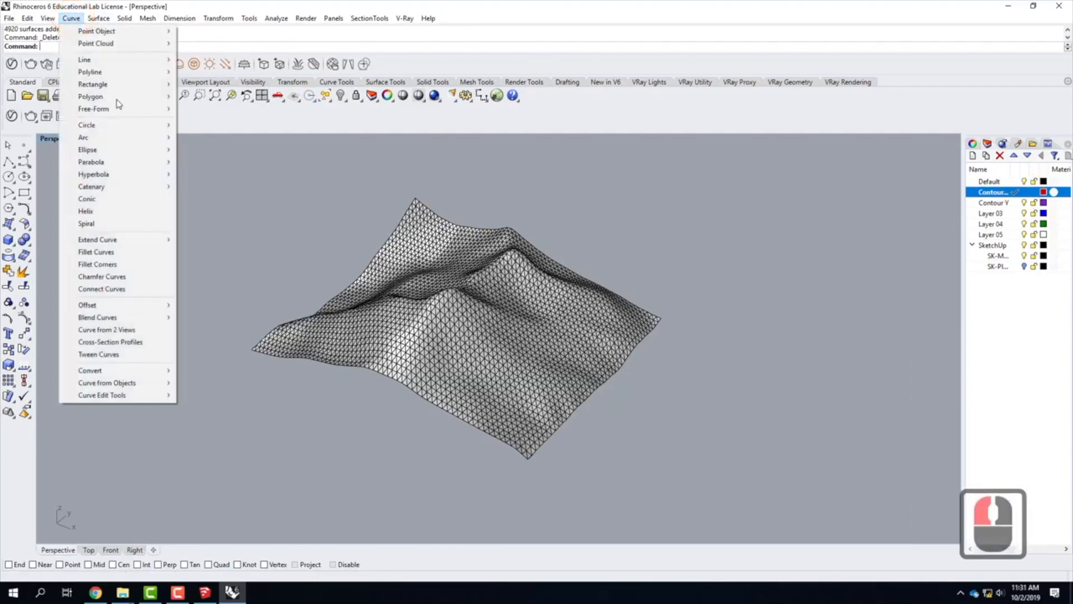
mouse_move(163, 383)
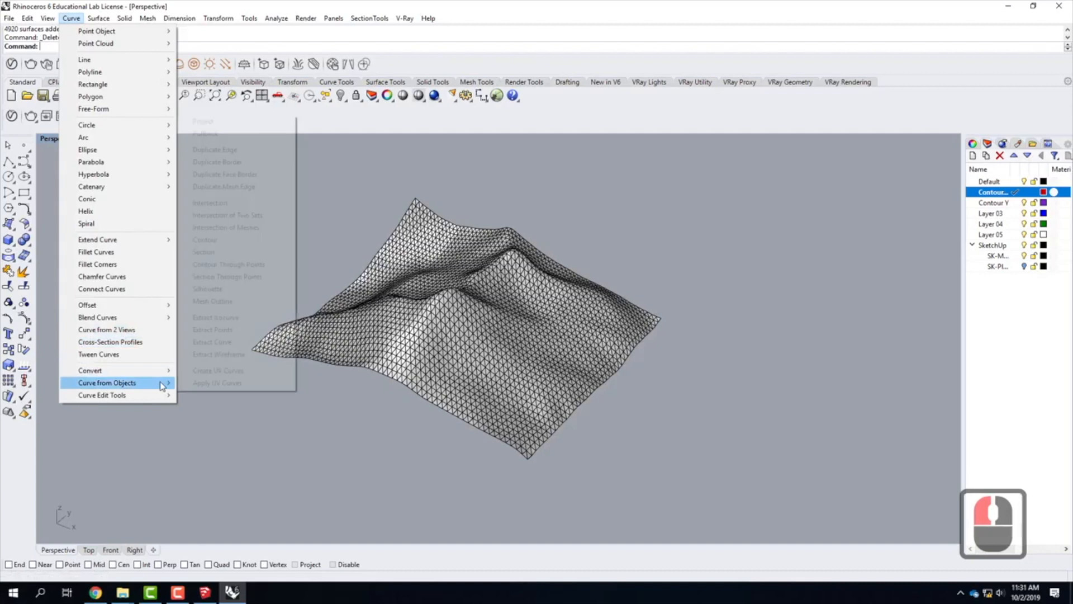
click(247, 240)
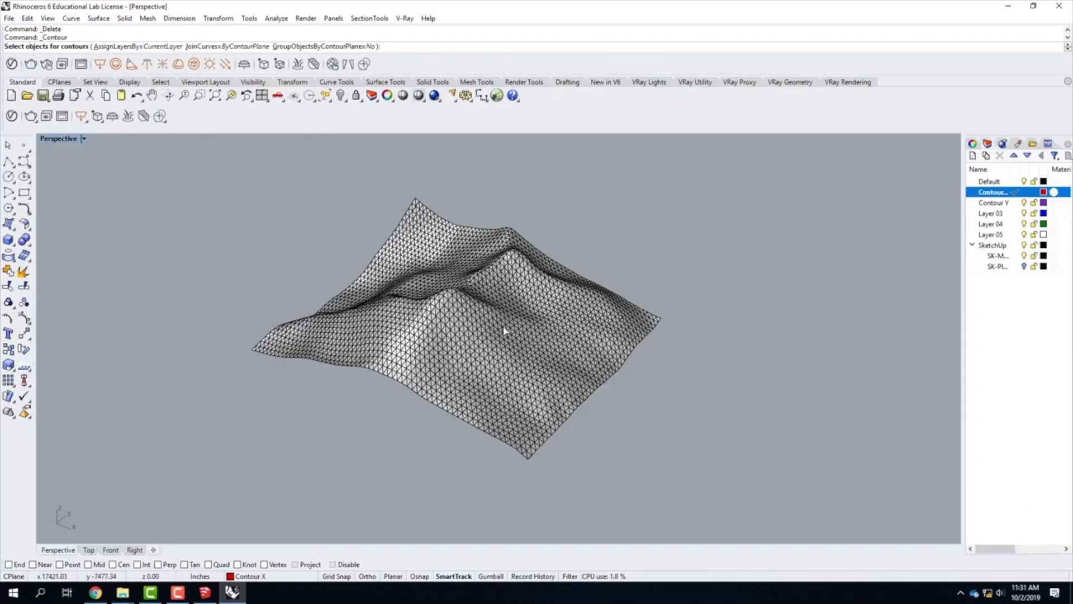
click(540, 376)
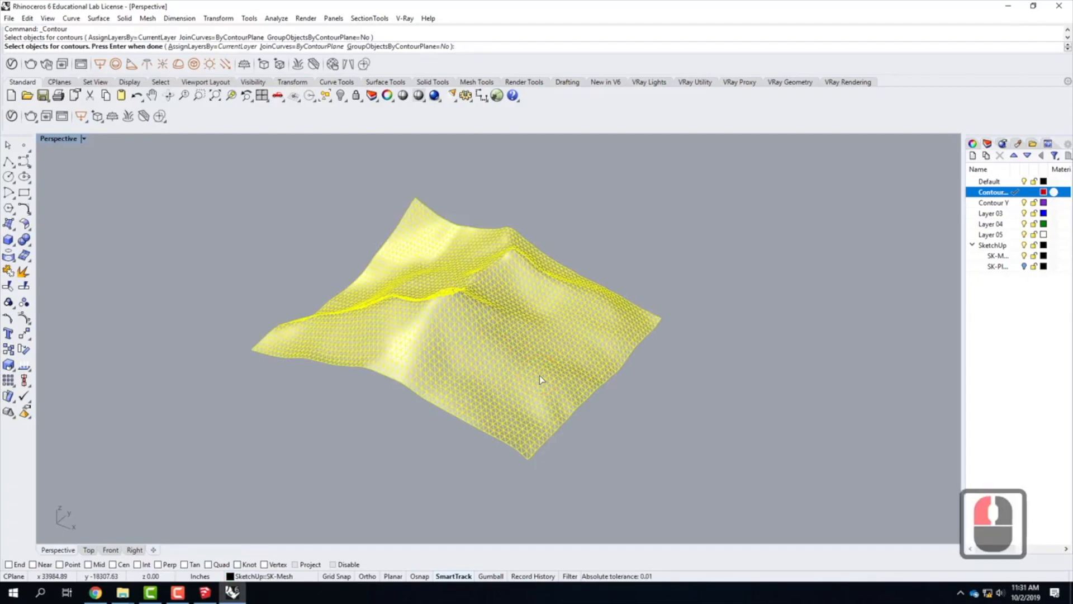
key(Return)
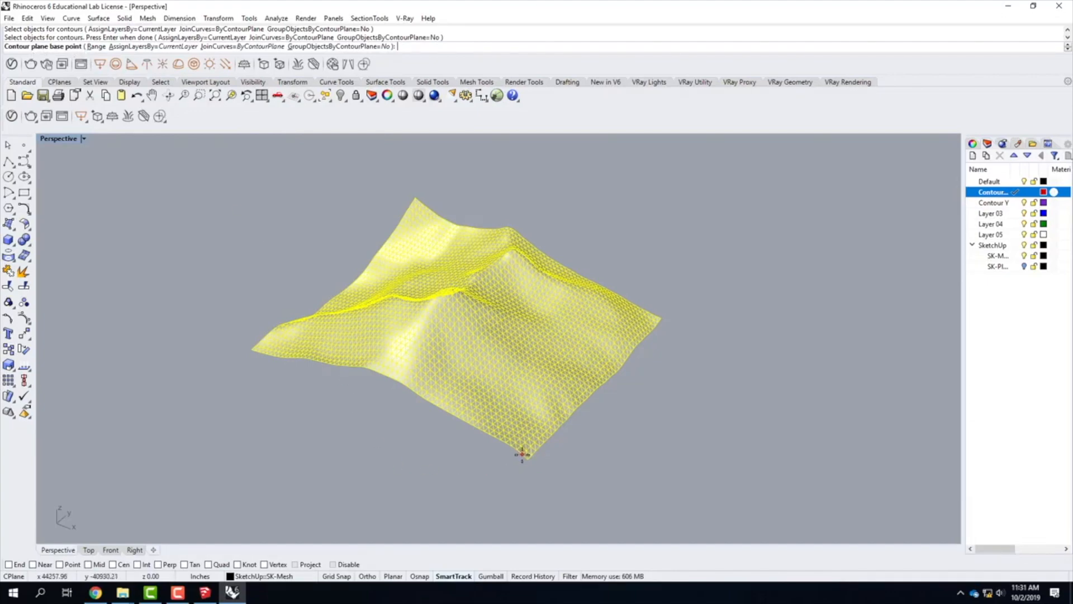
Enable the End, Mid, Perp and Vertex object snaps and place the contour plane base point on the terrain mesh's nearest corner vertex
click(9, 565)
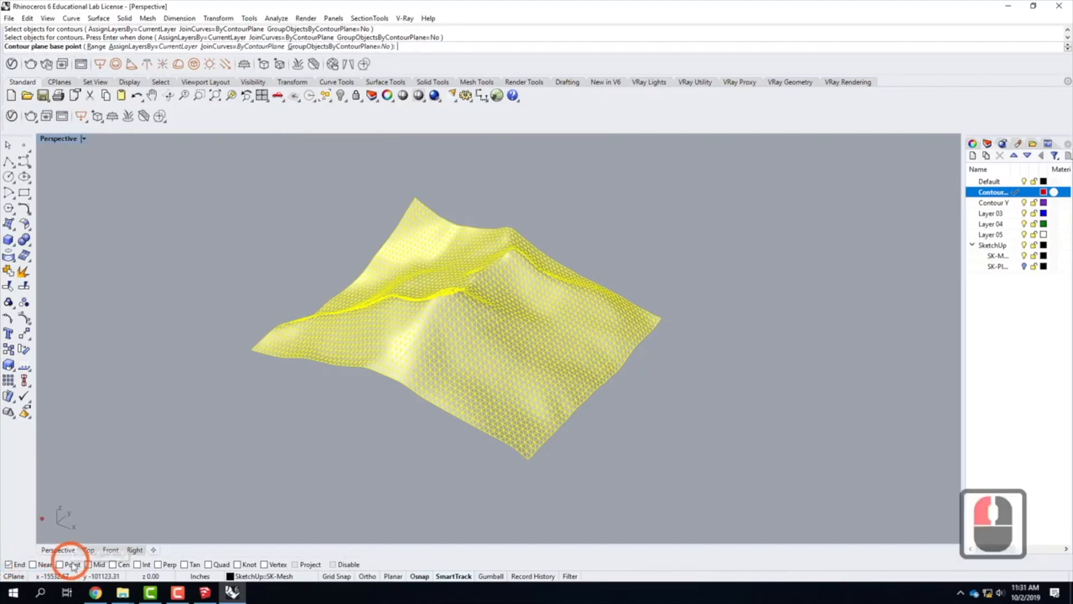
click(88, 564)
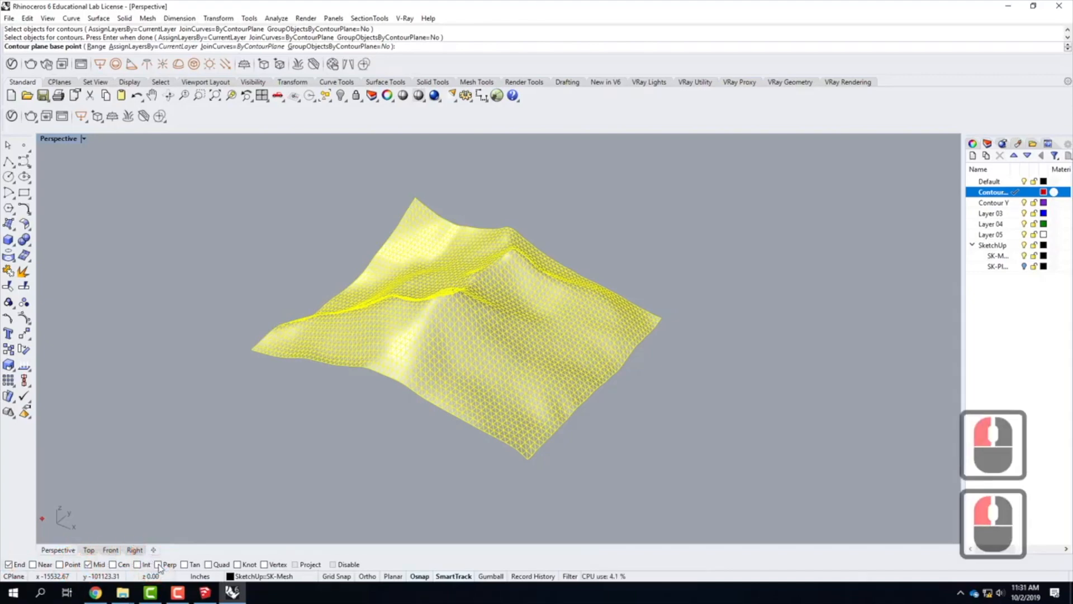
click(159, 565)
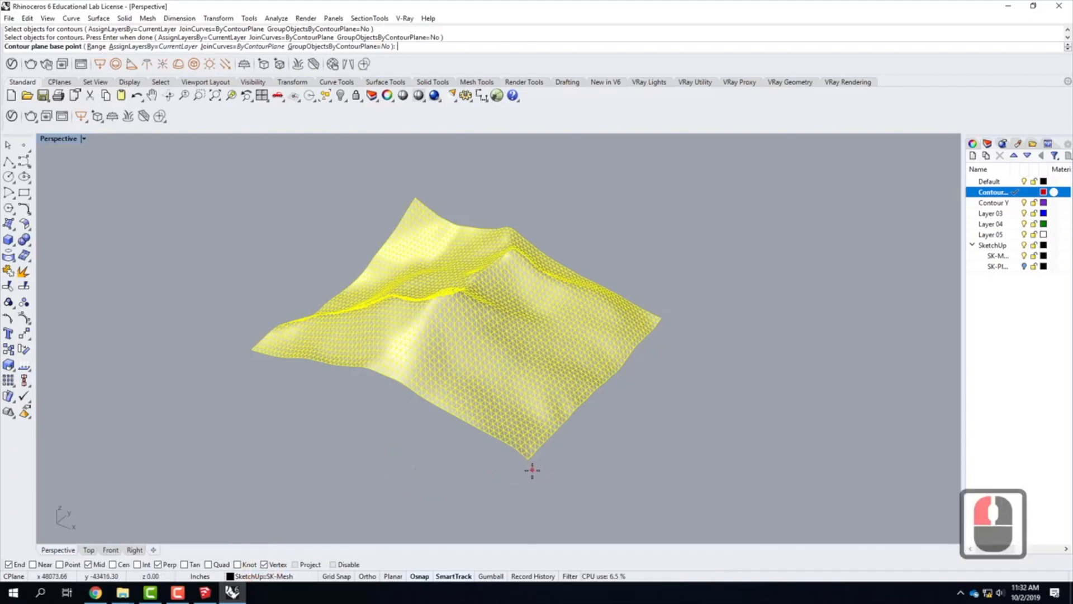
scroll(538, 477, up, 4)
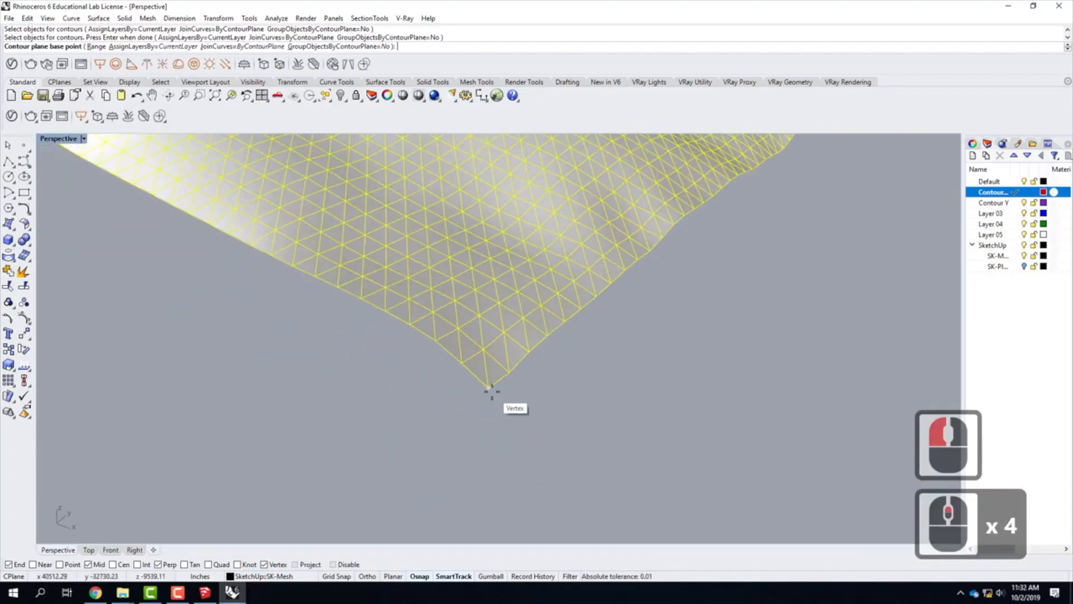
click(492, 390)
With Ortho on, set the contour direction along the X axis and generate contours spaced 100' apart across the terrain mesh
scroll(453, 442, down, 3)
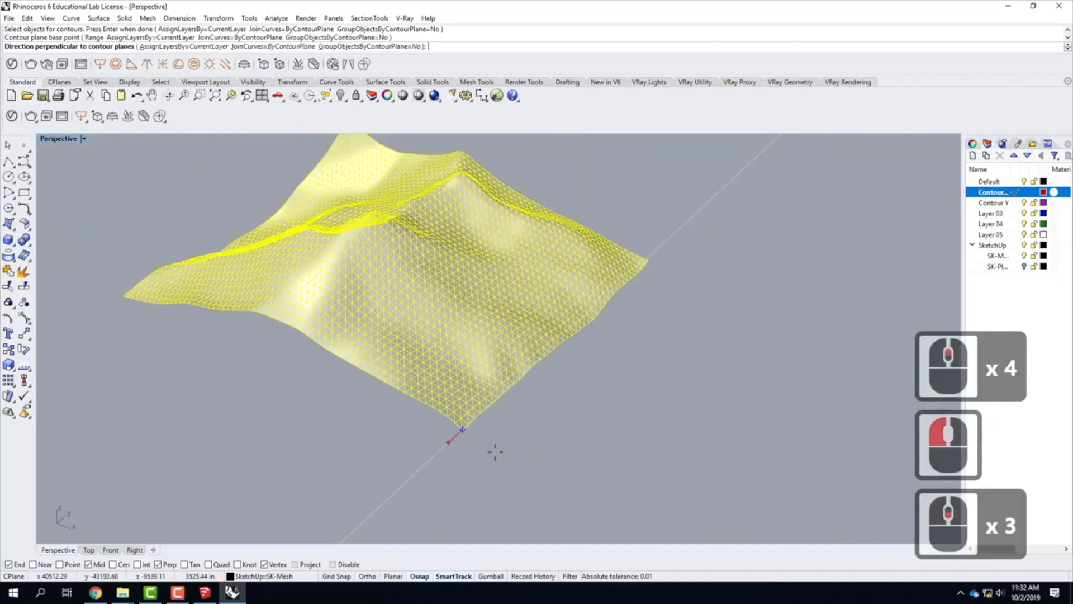
scroll(488, 452, down, 1)
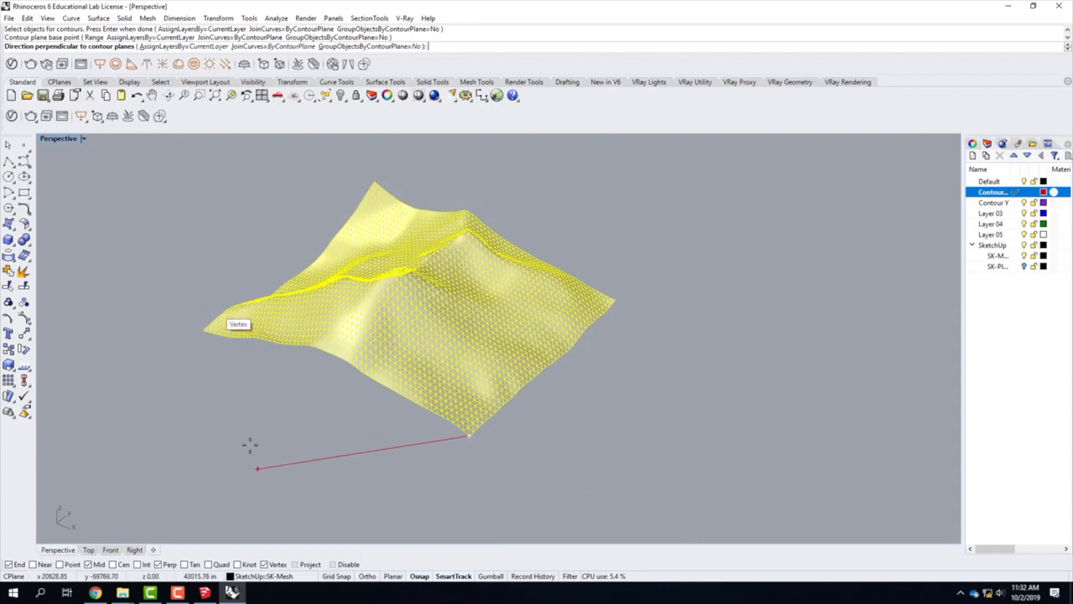
click(368, 577)
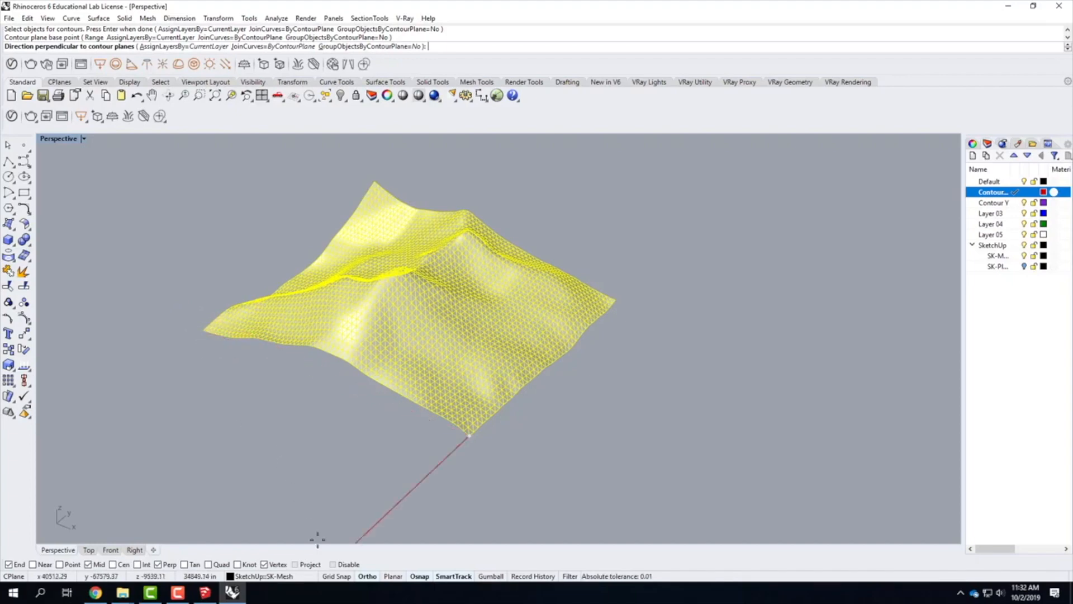
click(134, 249)
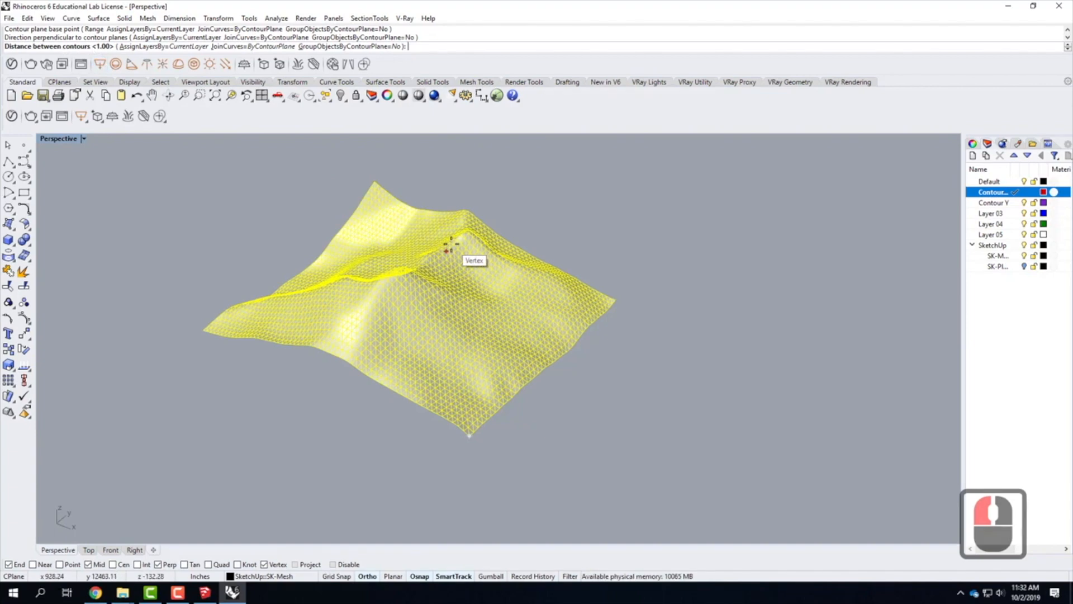
text(100')
key(Return)
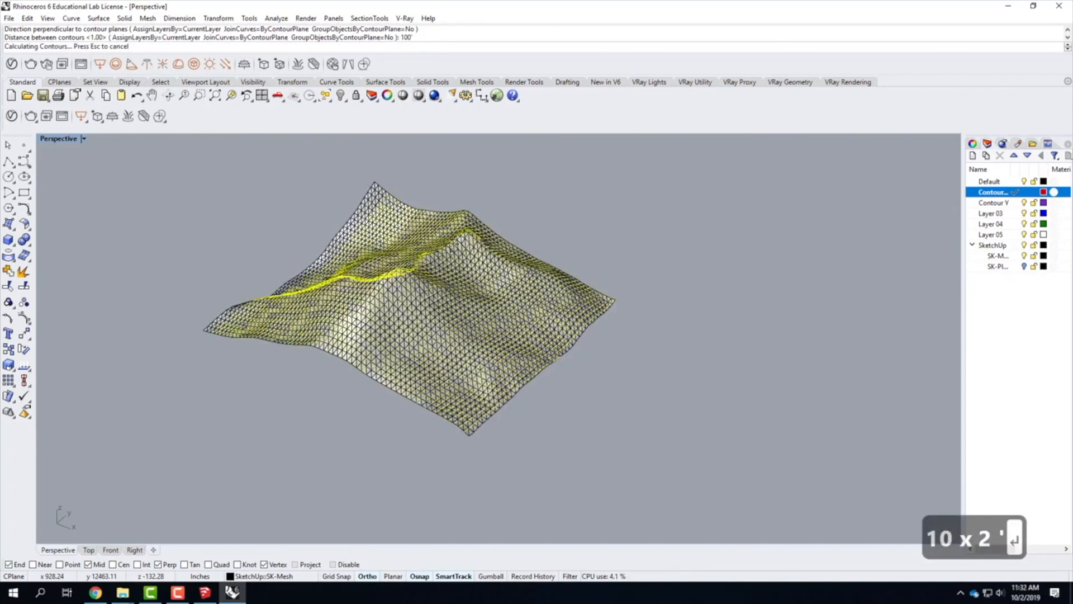
scroll(460, 316, up, 3)
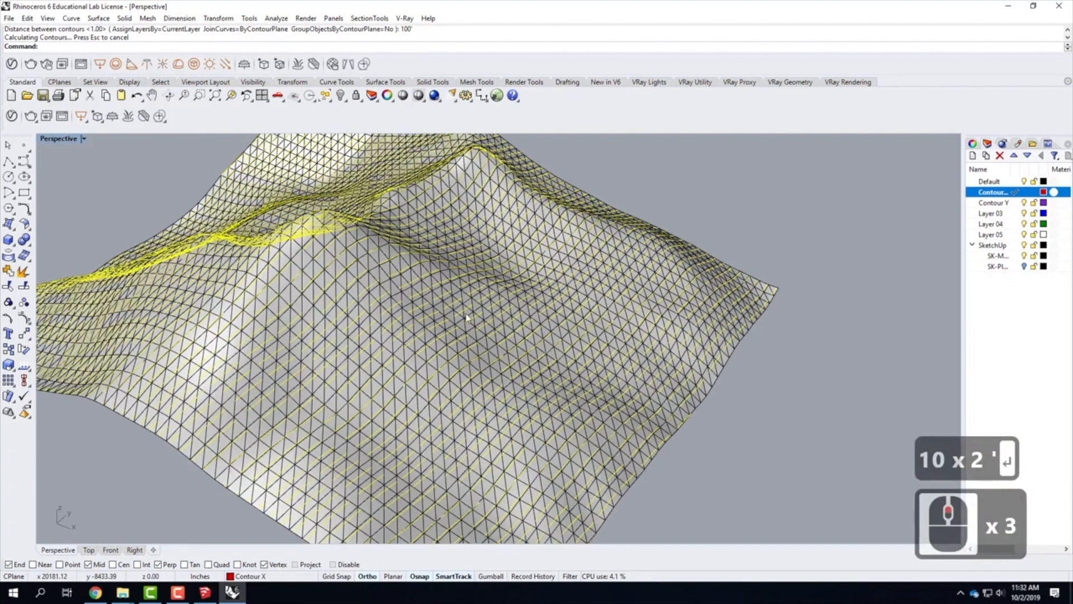
Turn off the SK-Mesh layer, clear the selection and select a single X contour curve to inspect it up close
middle_drag(619, 366, 581, 368)
right_drag(581, 368, 568, 307)
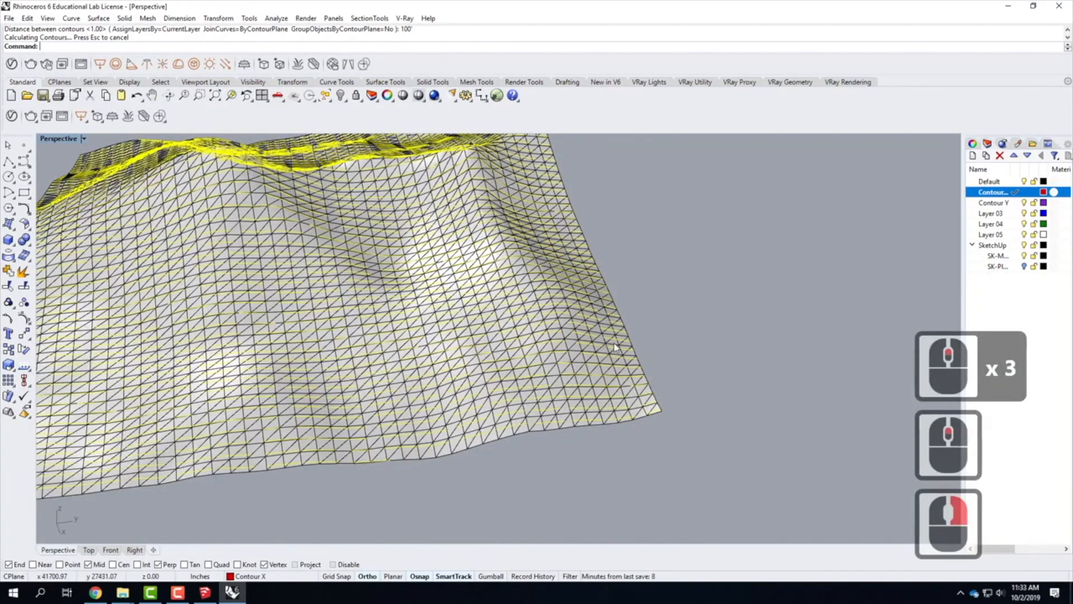
scroll(615, 348, down, 2)
right_drag(649, 353, 541, 349)
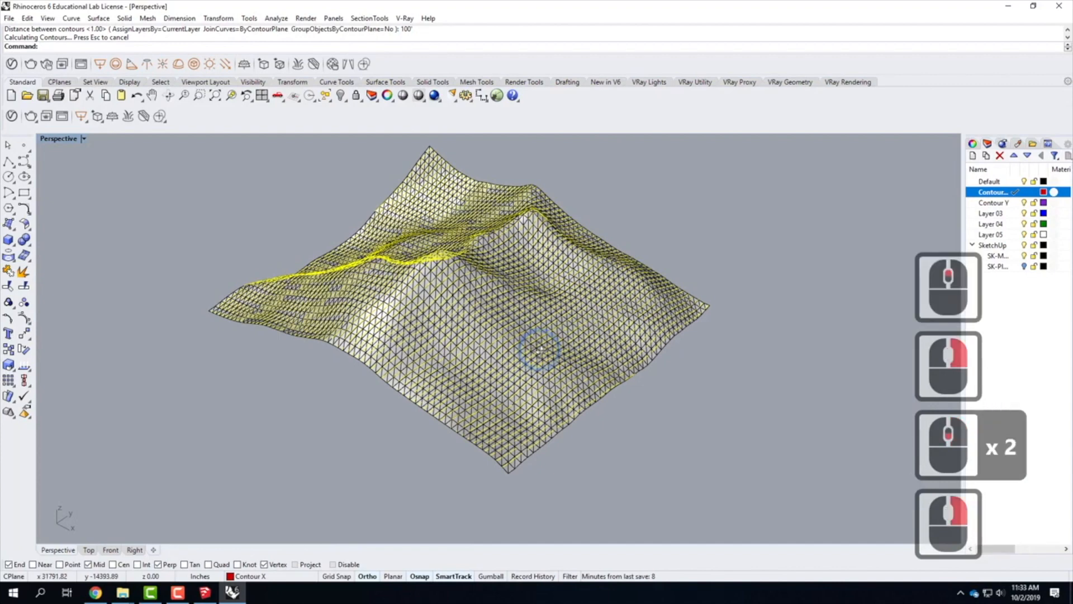
click(1024, 256)
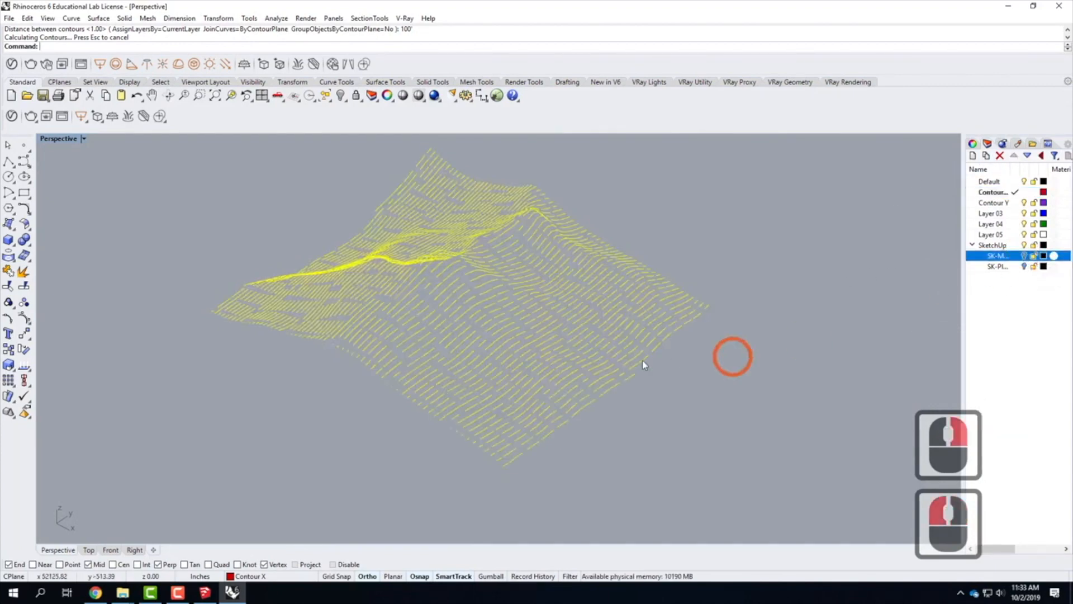
click(524, 395)
scroll(460, 340, up, 5)
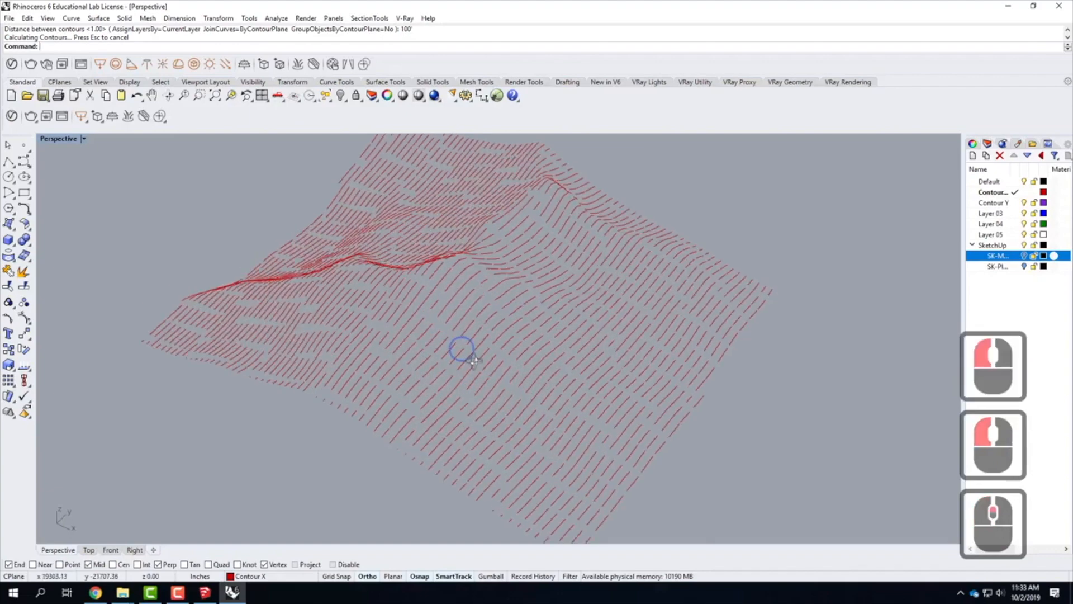
click(515, 350)
click(519, 336)
scroll(523, 330, up, 3)
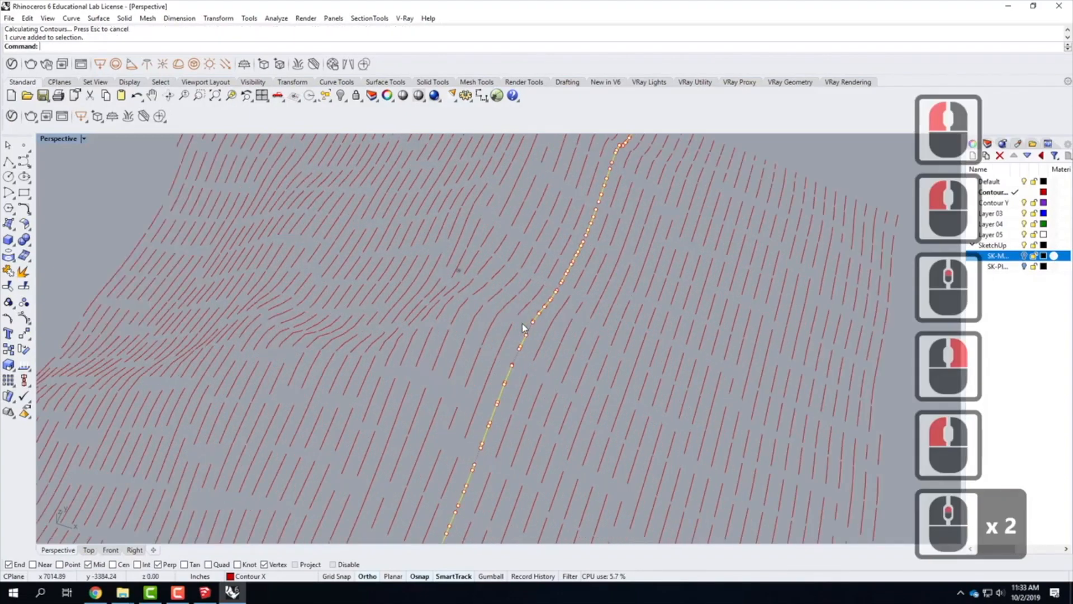
Turn off GPU Tessellation in the OpenGL view options and accept the change
click(369, 18)
mouse_move(280, 21)
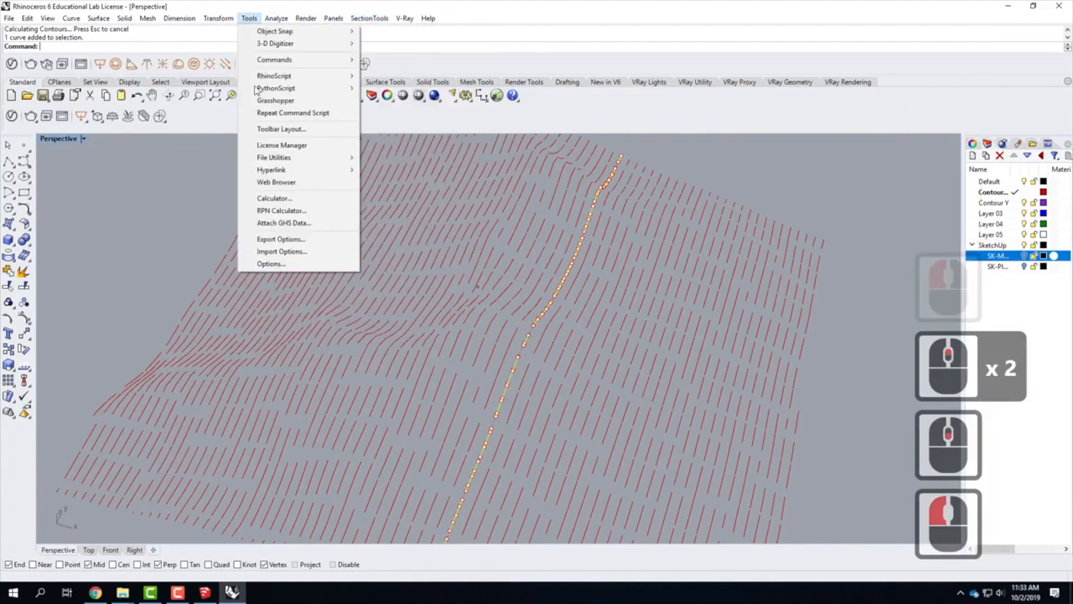
click(271, 264)
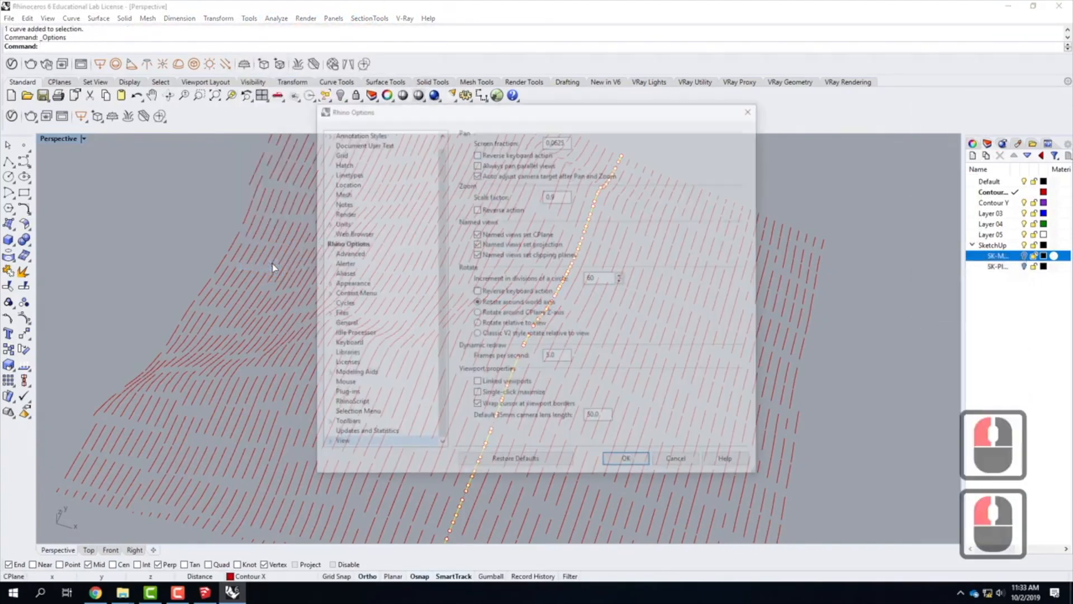
click(325, 444)
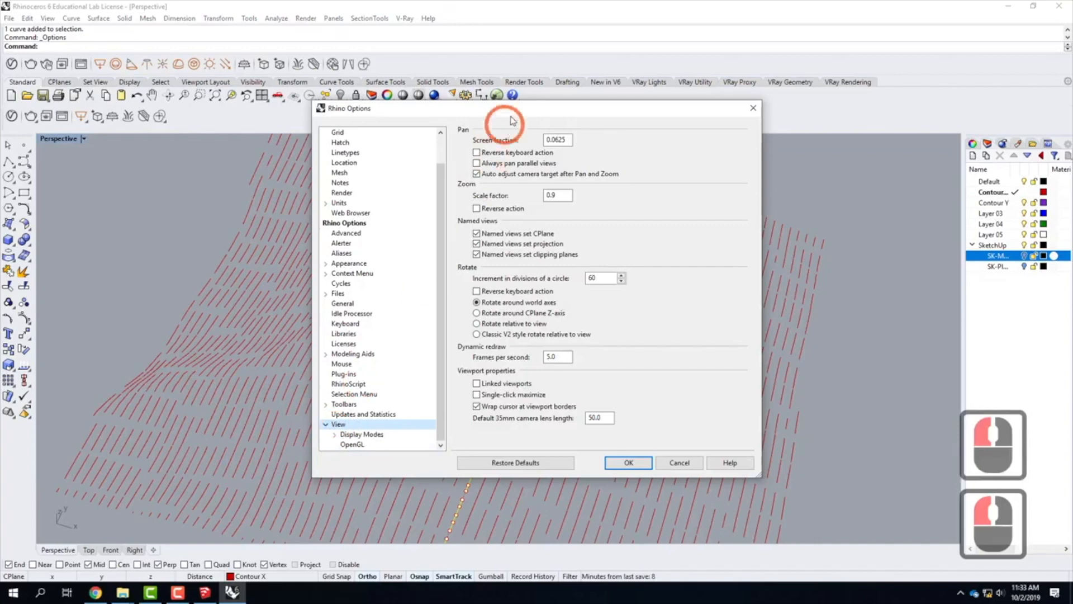
click(358, 446)
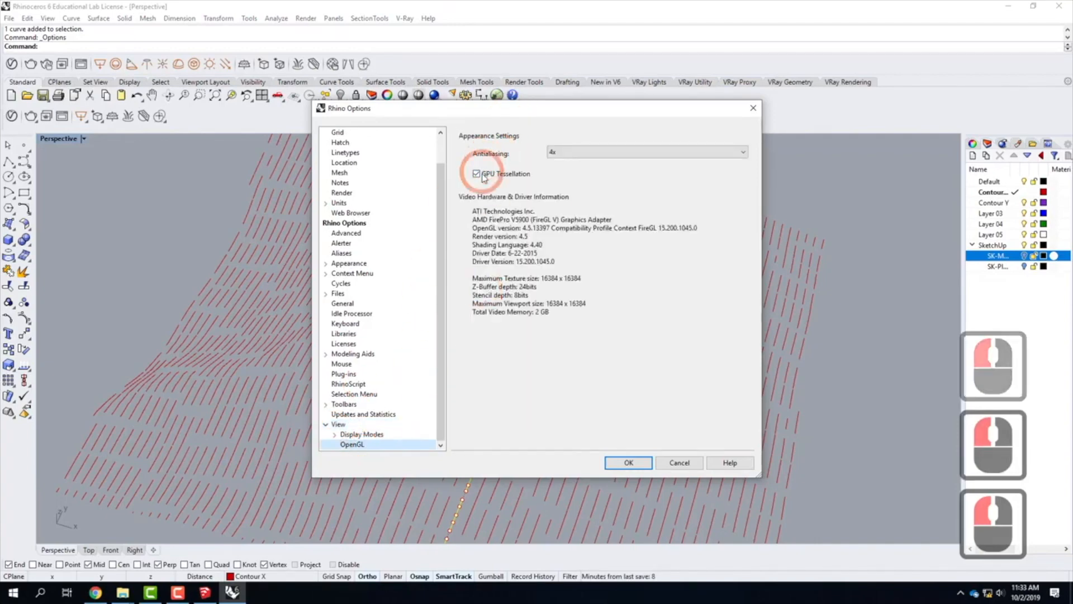
click(651, 464)
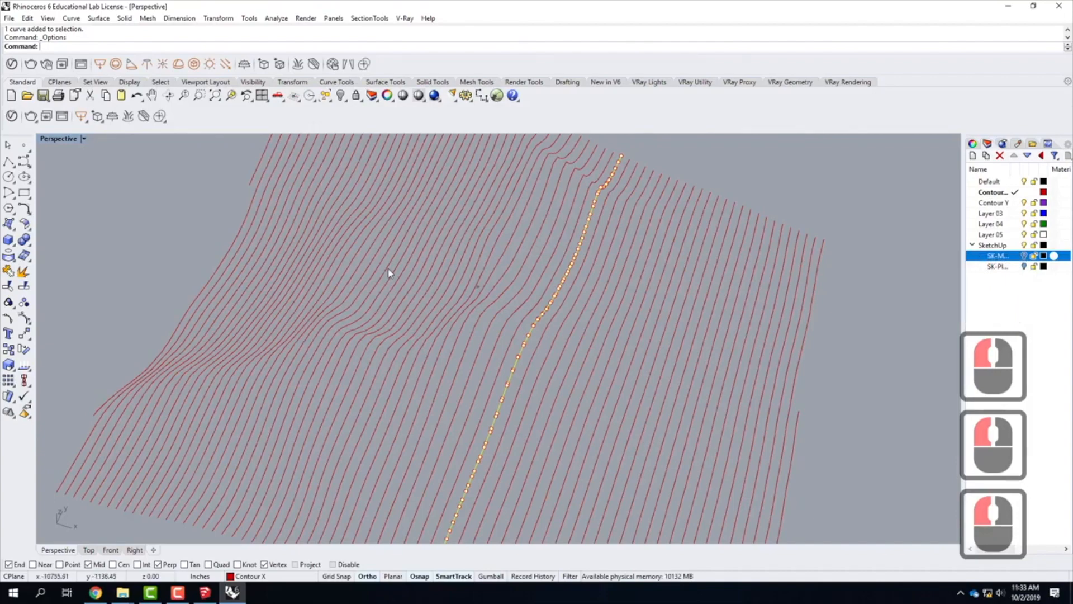
Deselect the contour curve and examine the X contours from several angles
scroll(384, 240, down, 3)
click(596, 339)
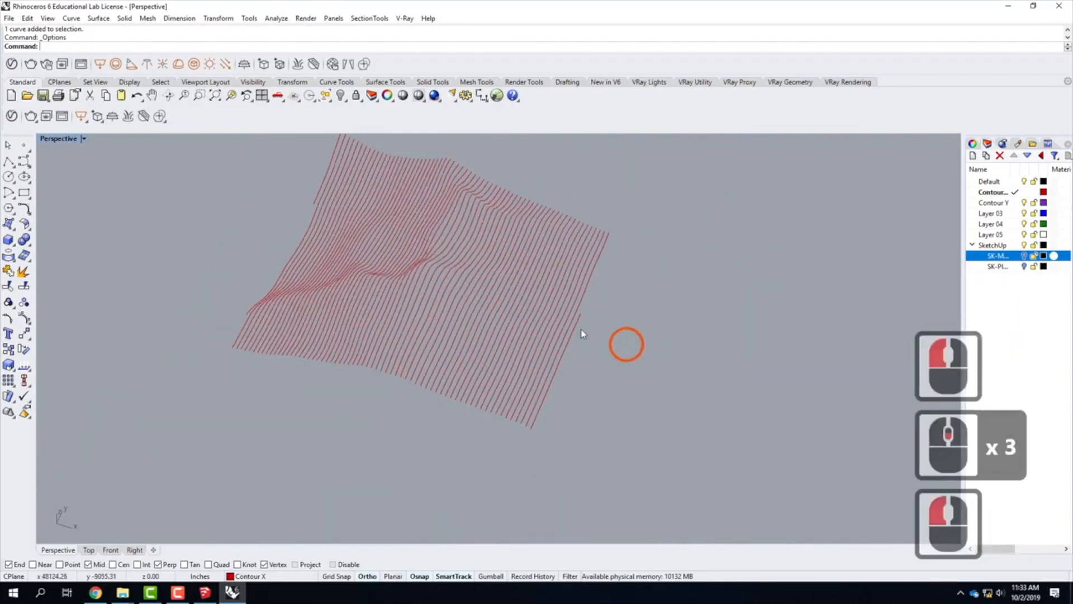
scroll(597, 340, up, 2)
right_drag(660, 364, 549, 393)
scroll(451, 260, down, 4)
scroll(451, 261, up, 2)
right_drag(452, 260, 689, 377)
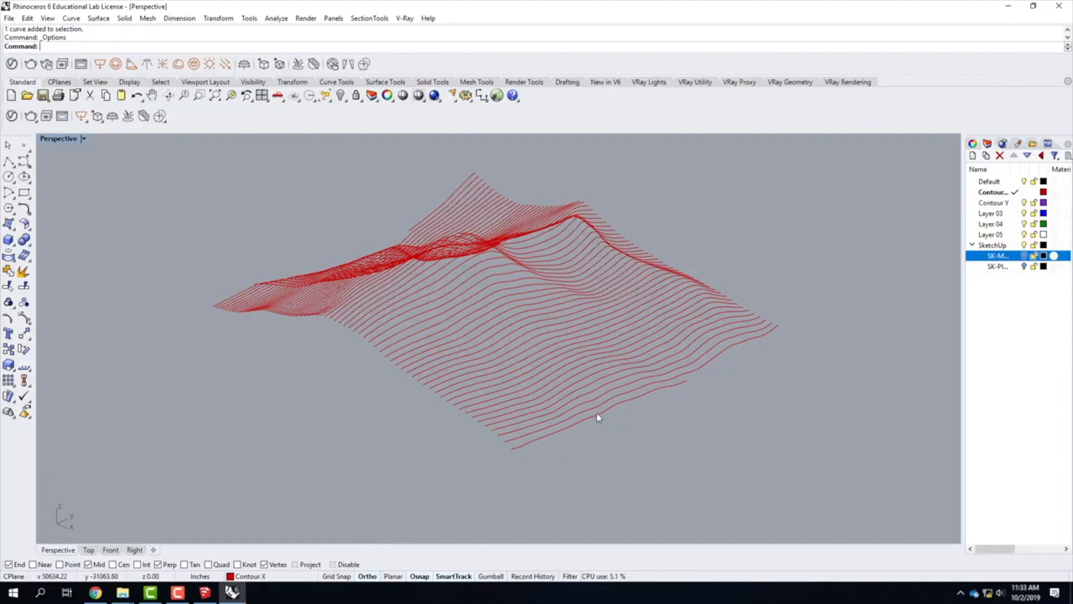
Make Contour Y the current layer and turn the SK-Mesh layer back on
click(1004, 203)
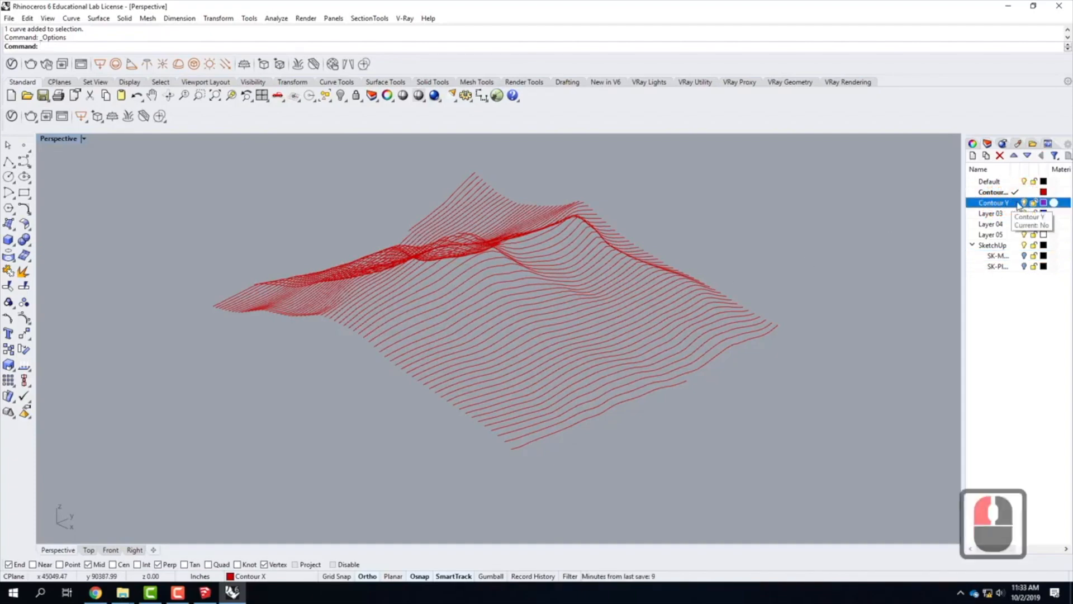
click(1017, 203)
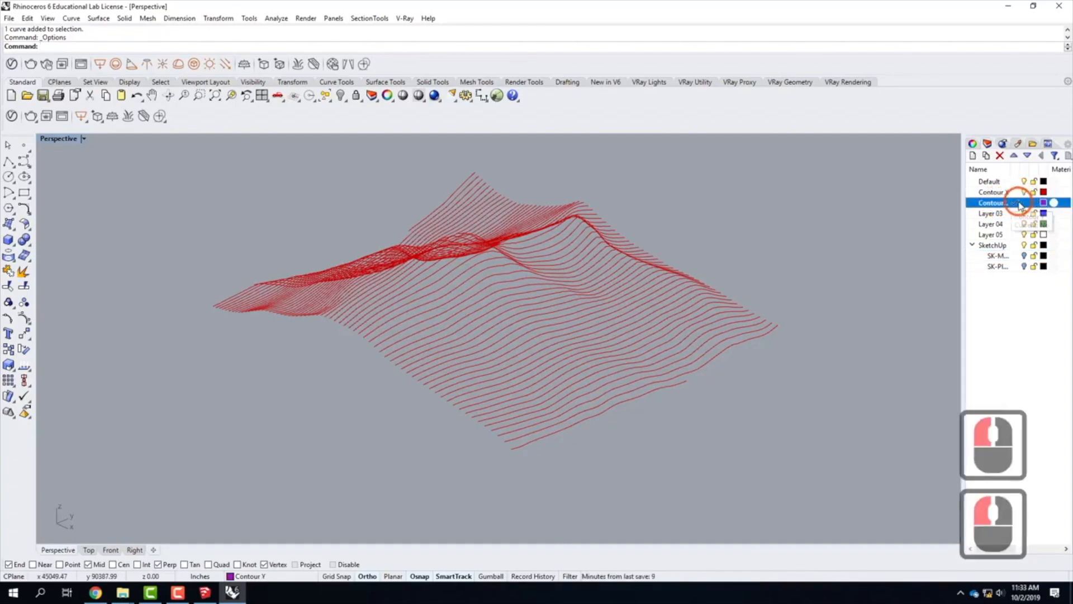
click(1025, 256)
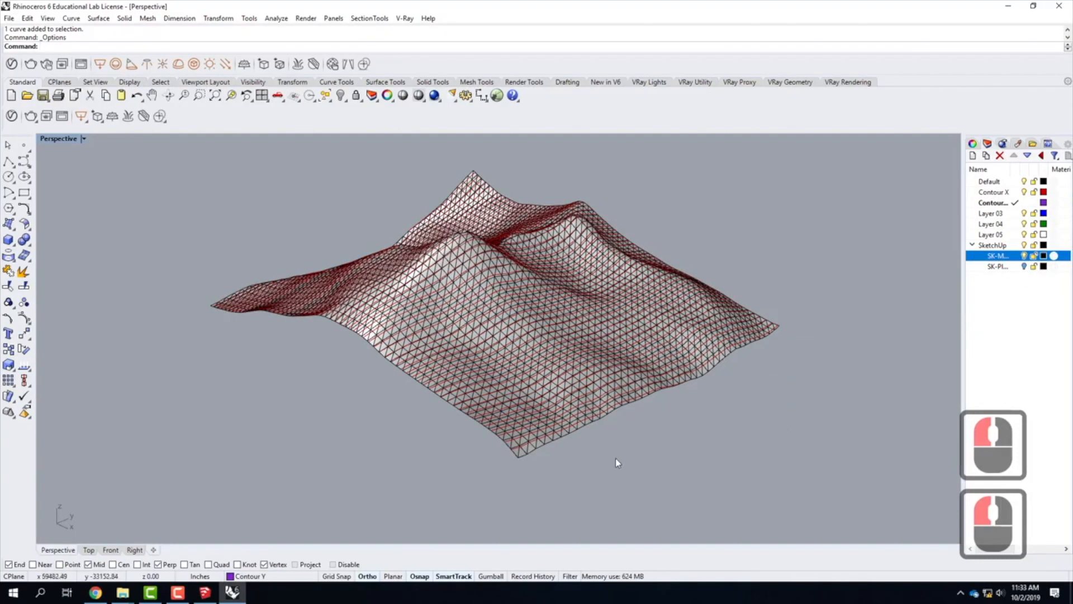
Select the terrain mesh and start the Contour command on it
scroll(553, 493, up, 3)
click(443, 367)
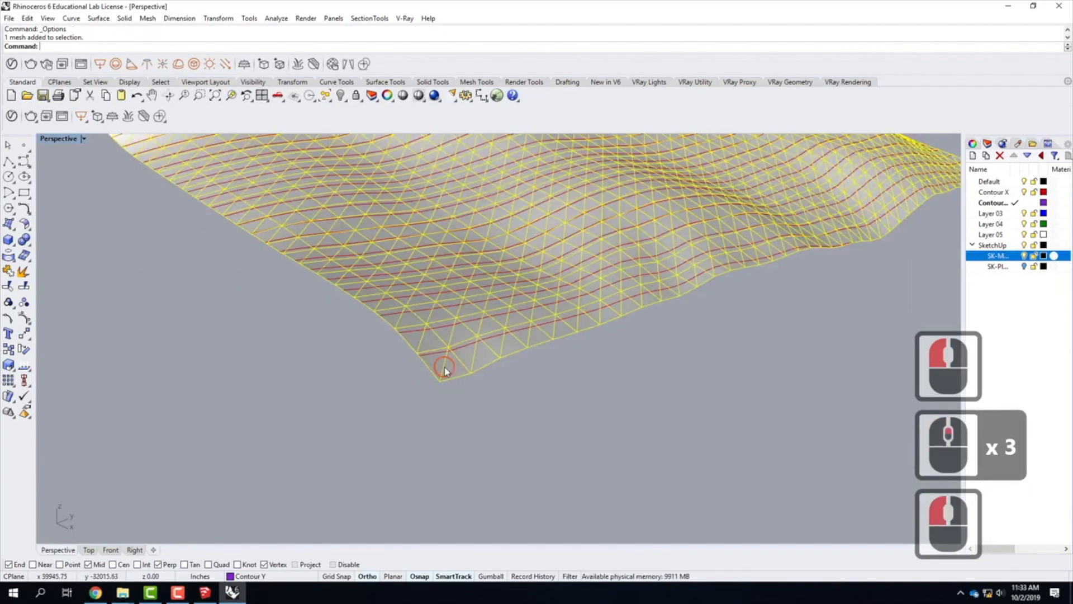
click(445, 368)
scroll(463, 432, down, 5)
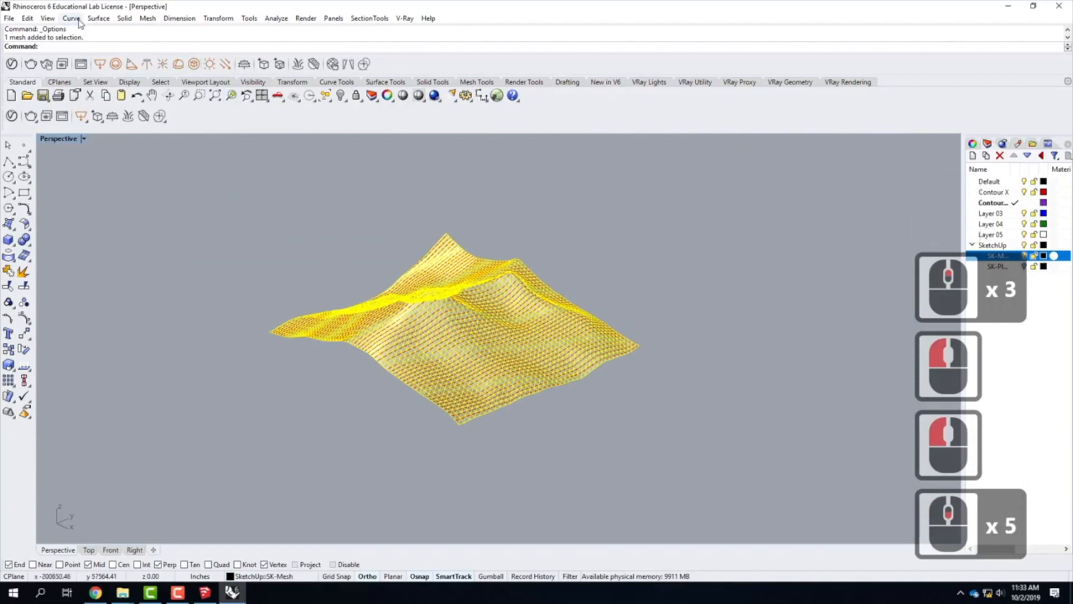
click(78, 20)
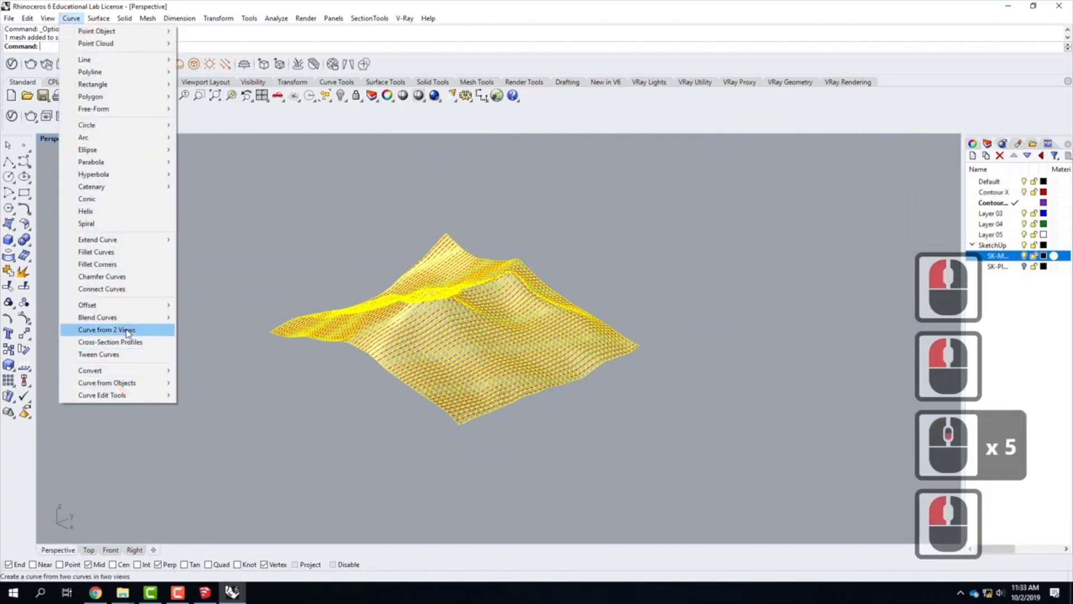
mouse_move(124, 385)
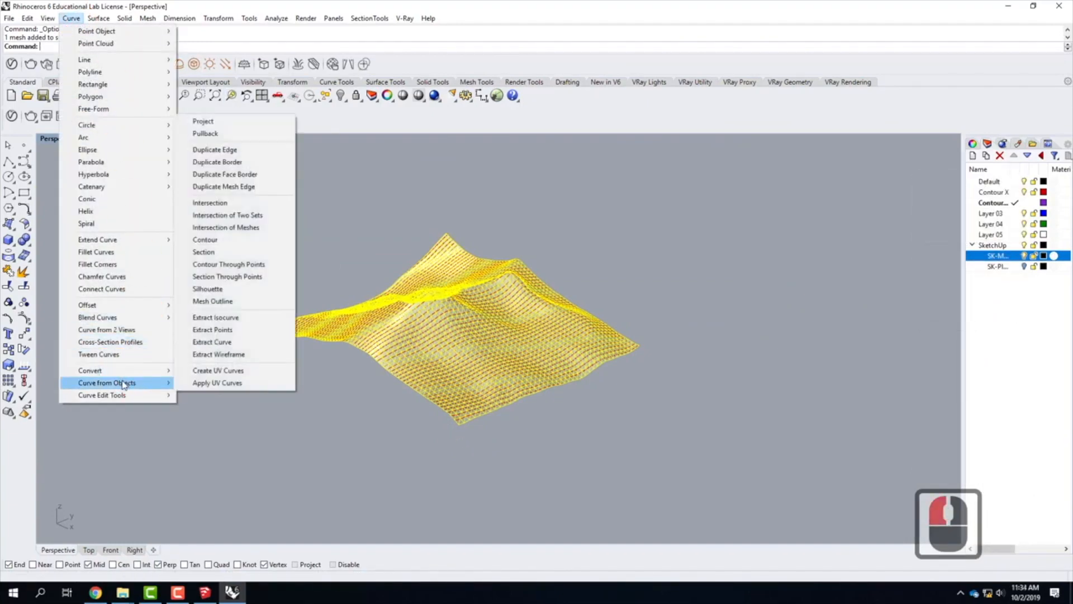
click(224, 239)
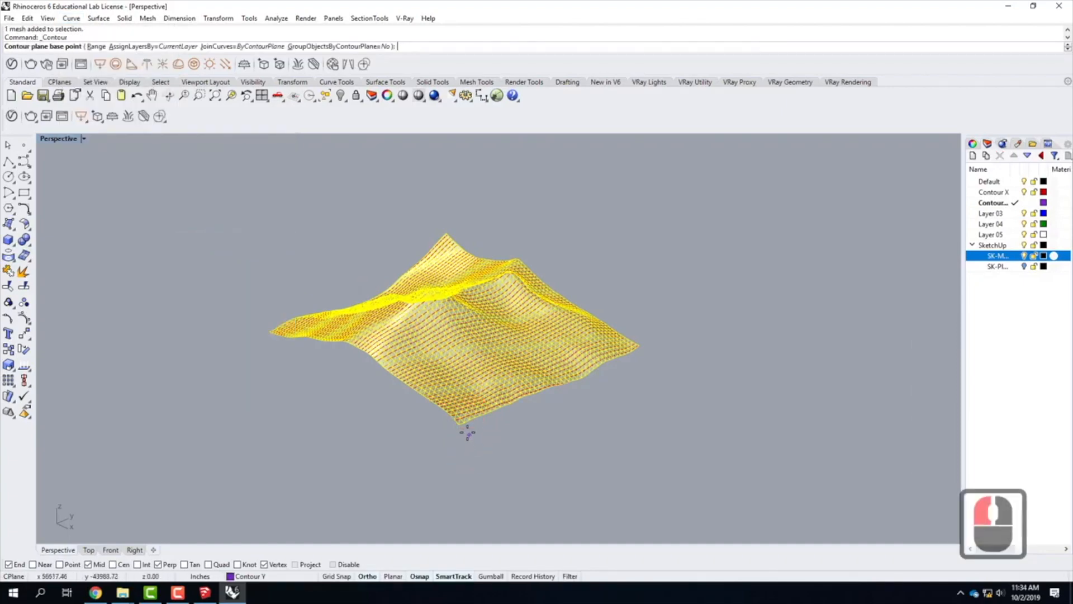
Place the contour base point on the mesh's nearest corner vertex, set the direction along the Y axis and generate contours spaced 100' apart
scroll(461, 431, up, 5)
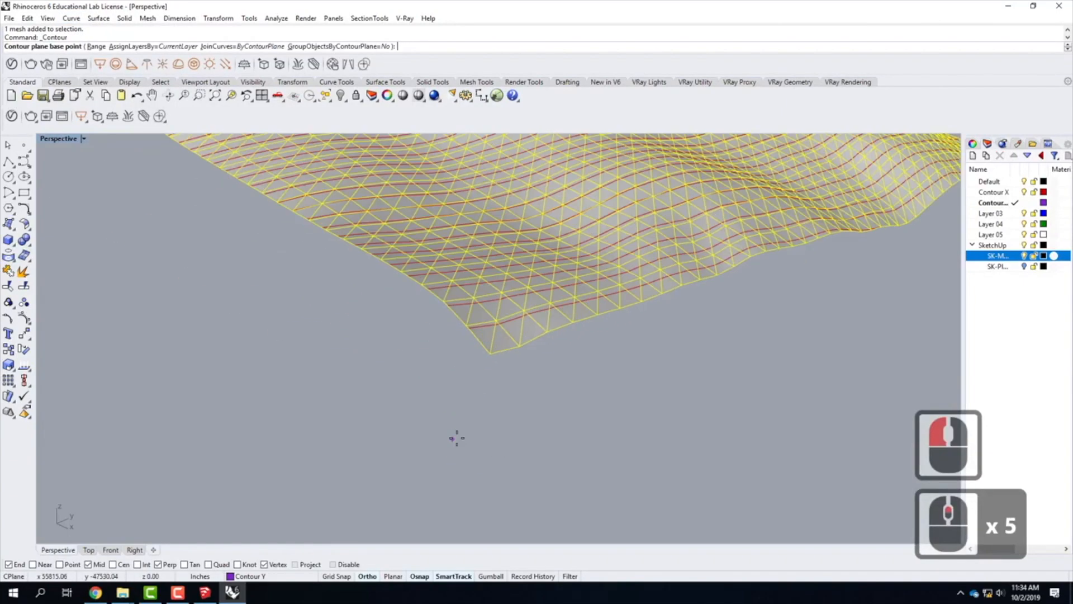
click(492, 356)
scroll(408, 395, down, 6)
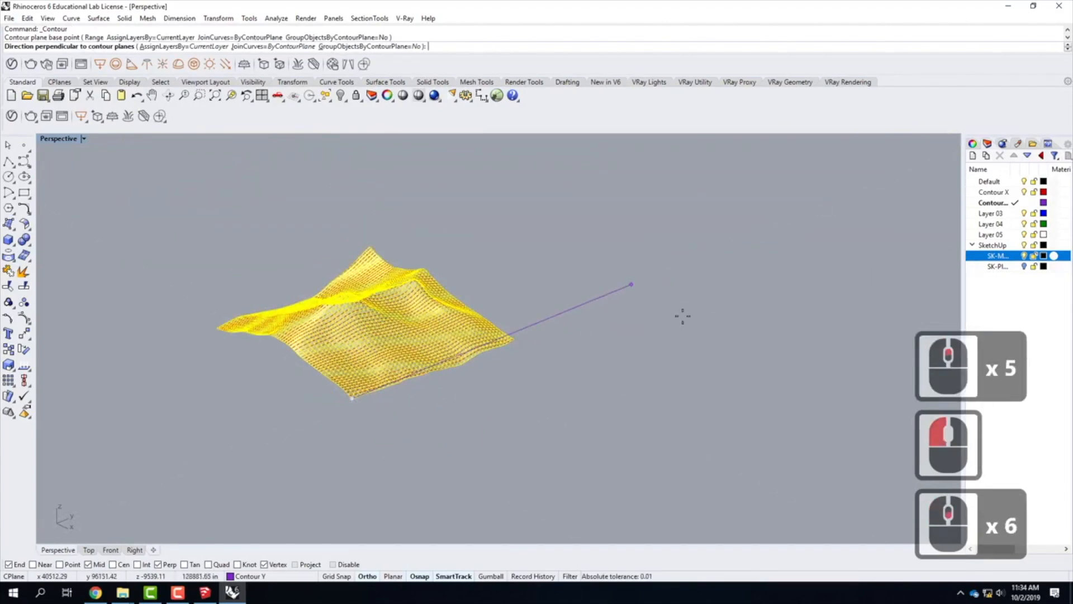
click(705, 308)
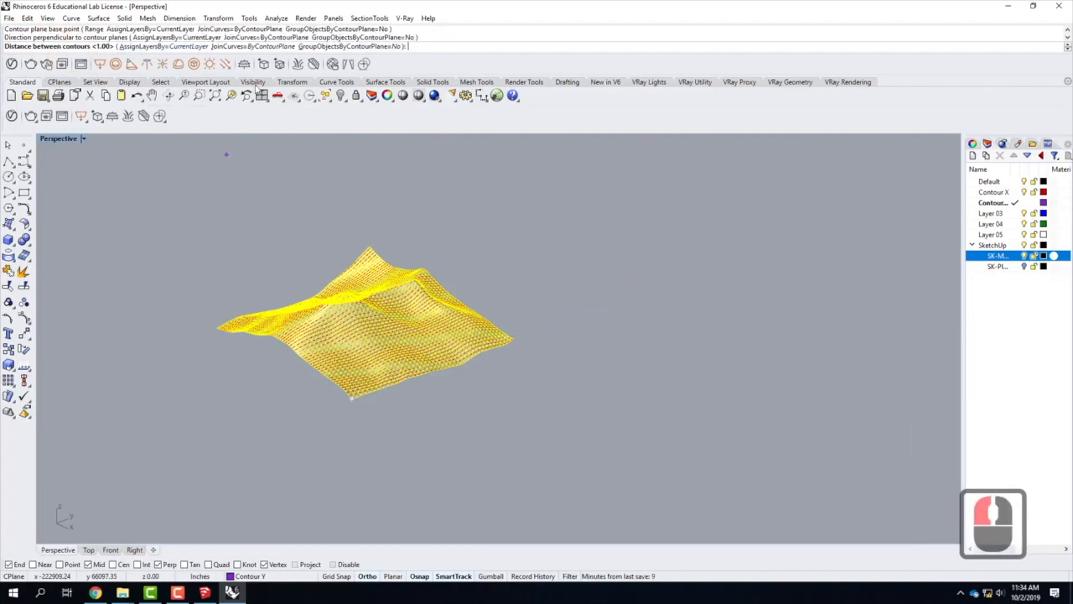
text(100)
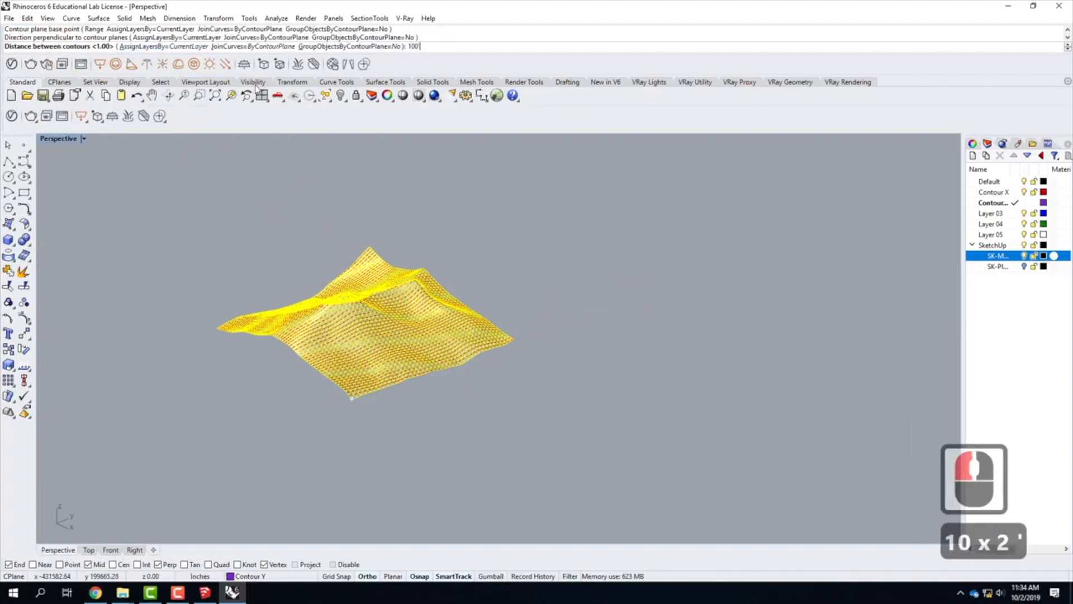
key(Return)
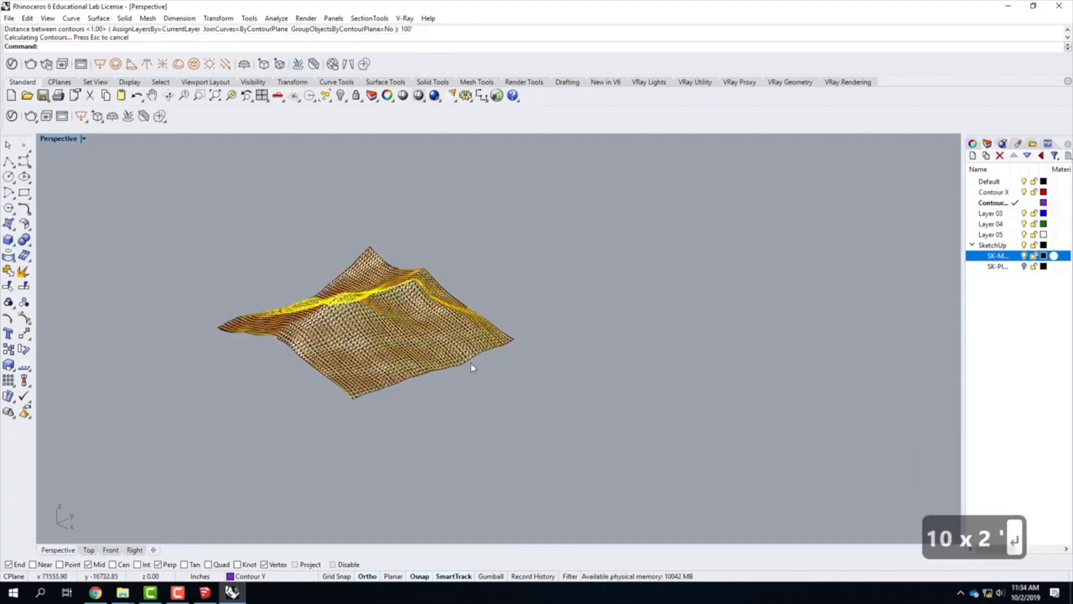
click(403, 353)
Turn off the SK-Mesh layer and examine the grid of X and Y contours from several angles
scroll(399, 351, up, 3)
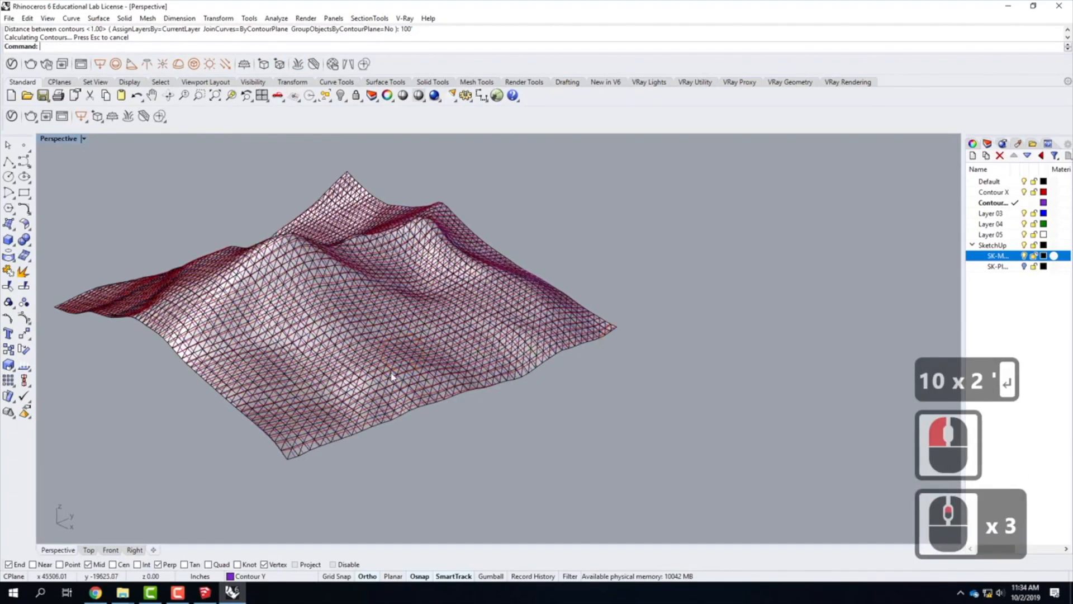
scroll(393, 376, up, 1)
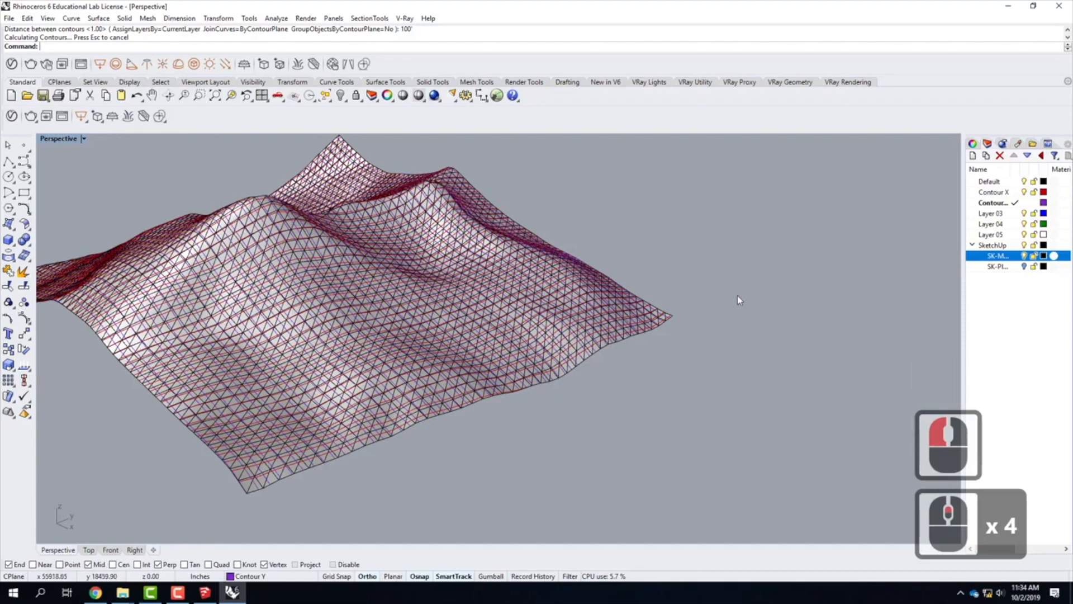
click(1024, 255)
scroll(510, 360, down, 3)
right_drag(391, 407, 343, 302)
scroll(403, 374, up, 2)
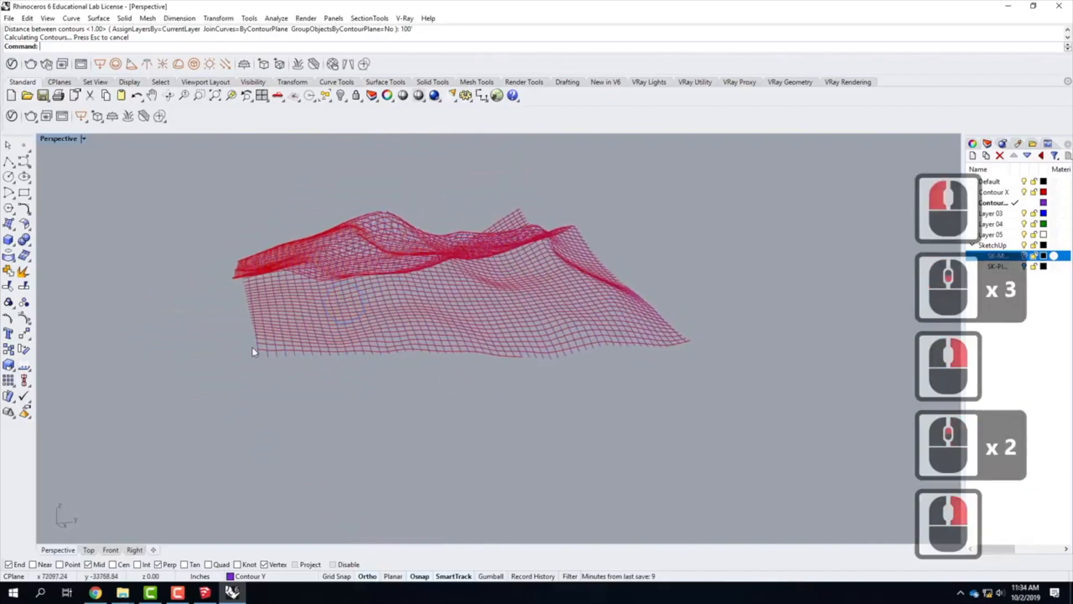
right_drag(275, 362, 410, 386)
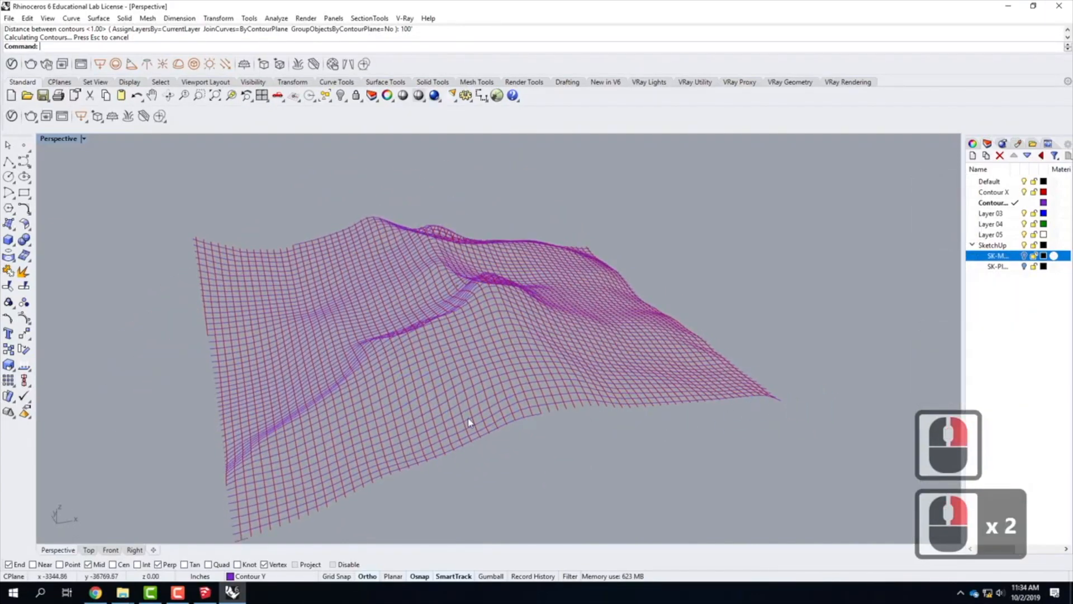
right_drag(820, 369, 670, 400)
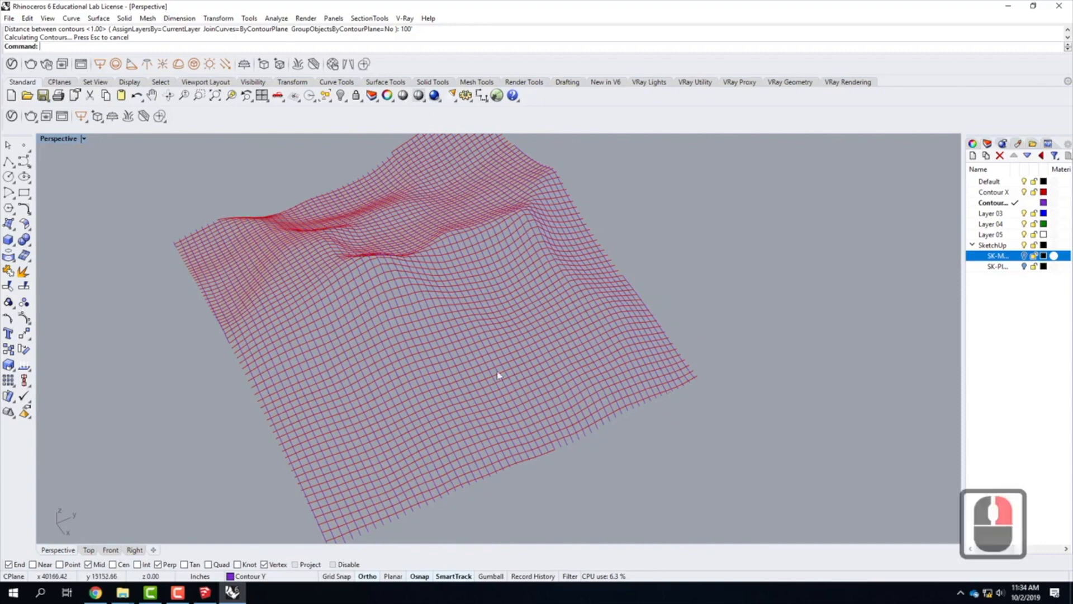
scroll(317, 381, down, 2)
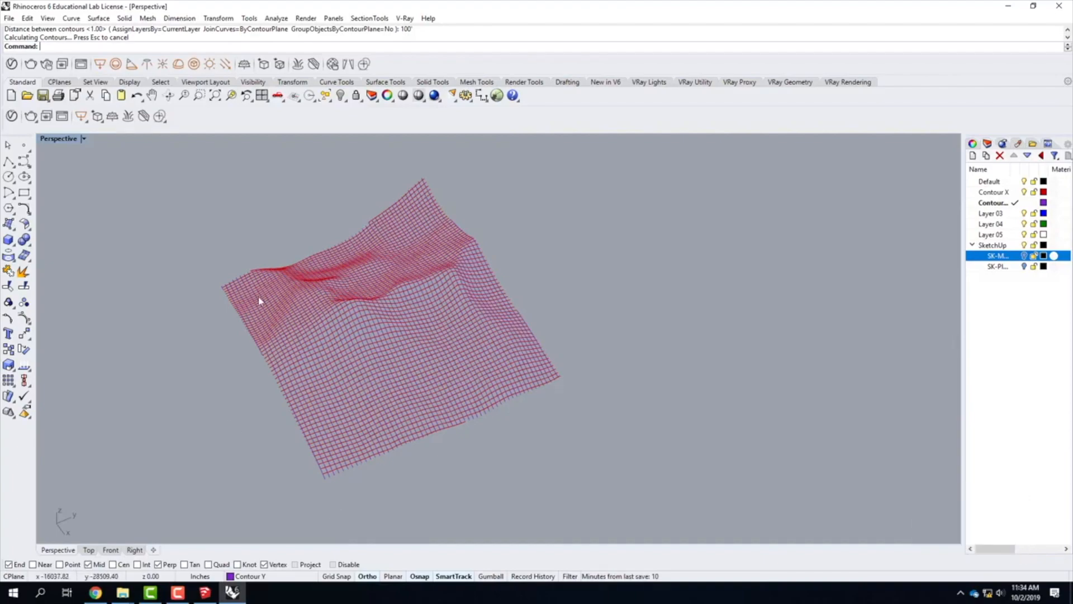
scroll(259, 300, down, 1)
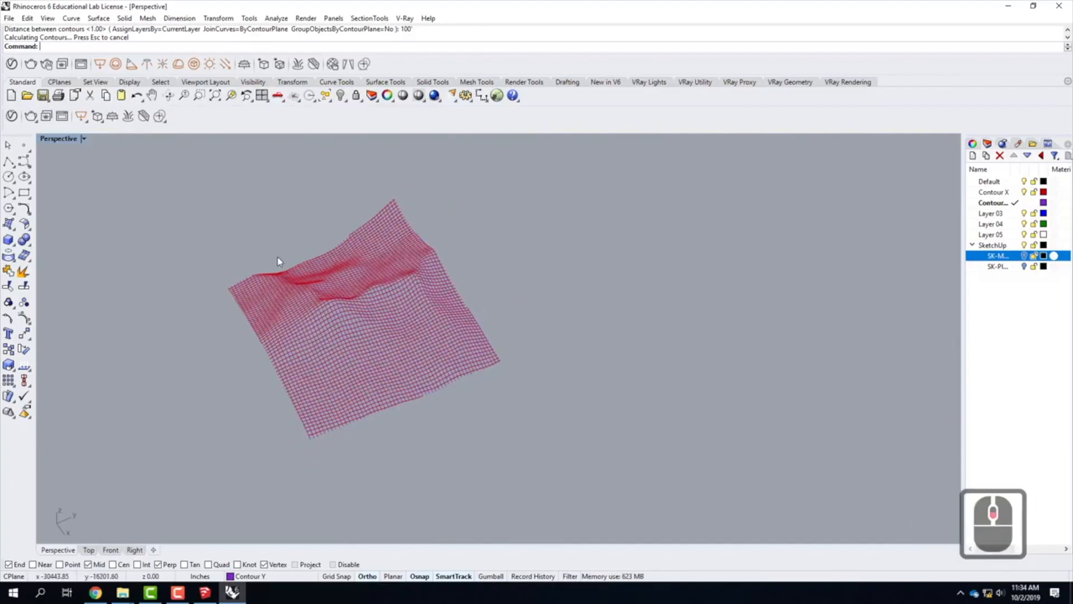
scroll(277, 386, up, 3)
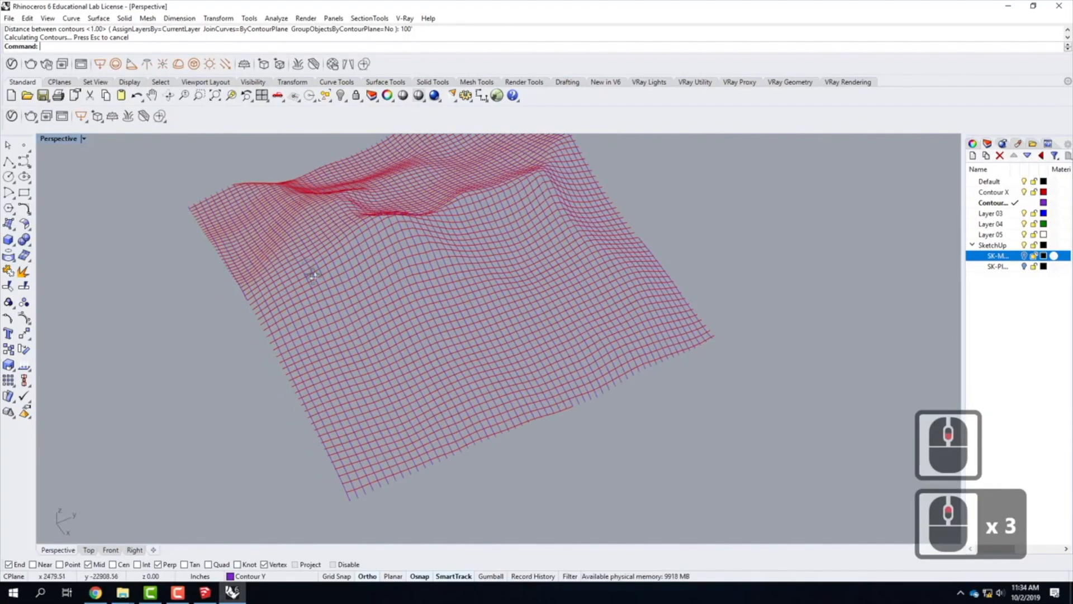
scroll(436, 297, up, 2)
right_drag(449, 287, 418, 299)
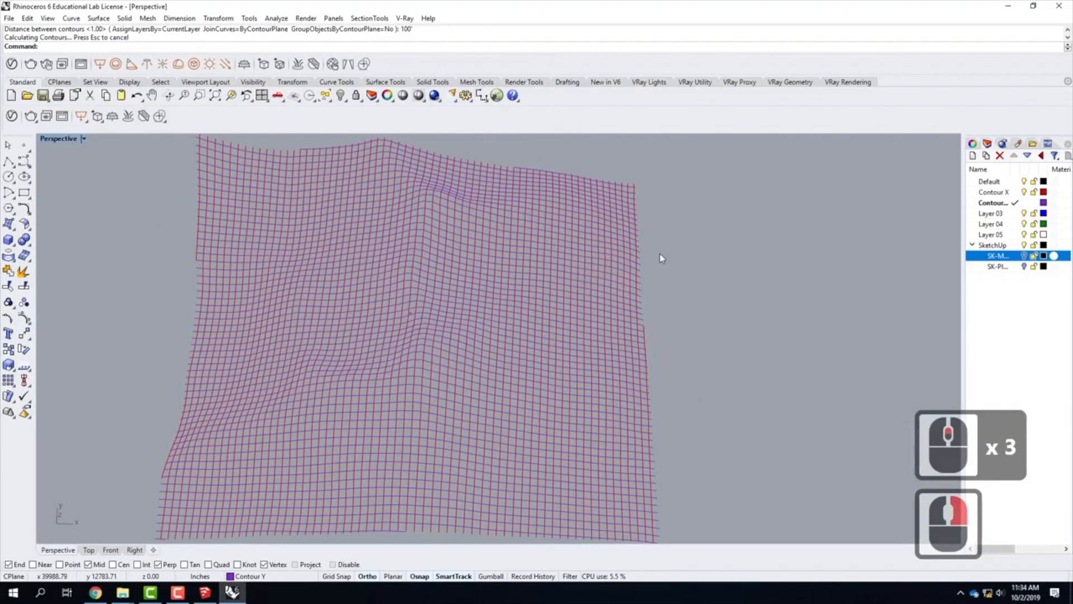
Undo hiding the SK-Mesh layer and undo the Y-direction contours
key(ctrl+z)
right_drag(770, 343, 714, 315)
key(ctrl+z)
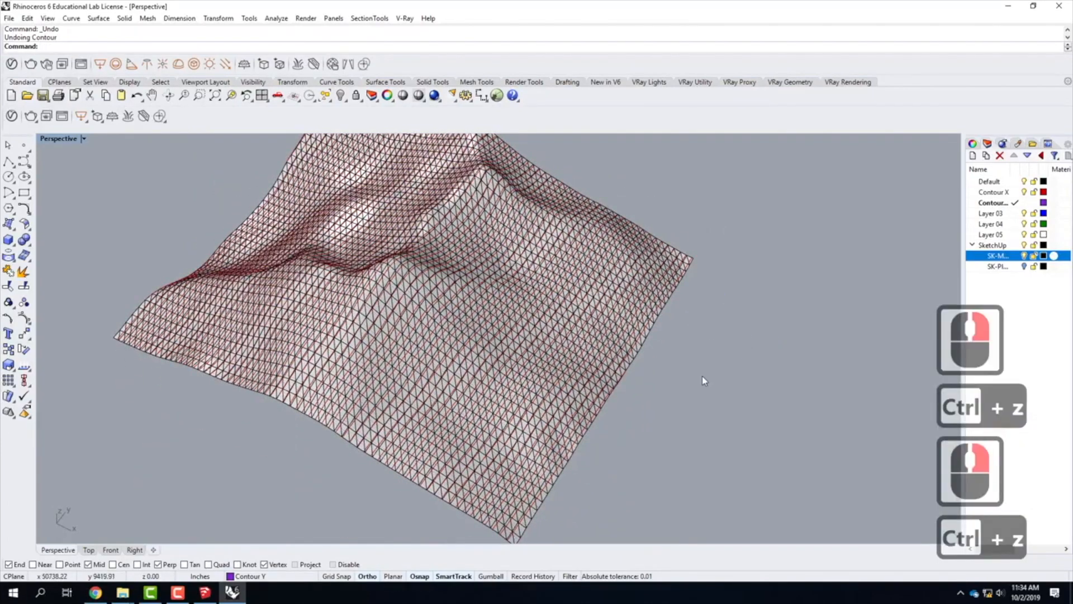
Select all objects on the Contour X layer and contour them from the nearest corner along the Y axis at 100' spacing
right_click(994, 192)
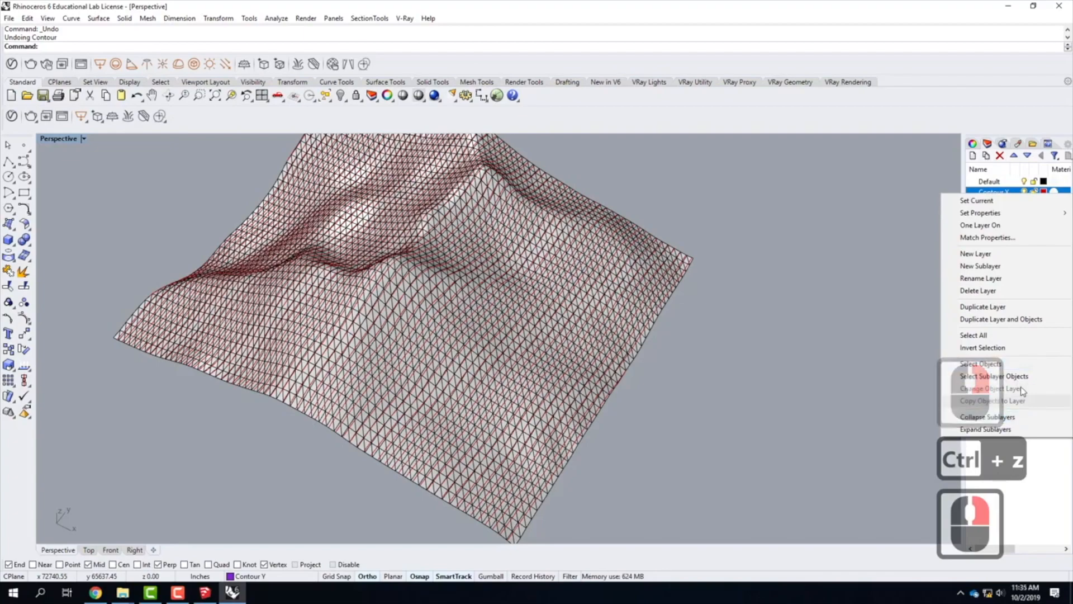
click(1001, 363)
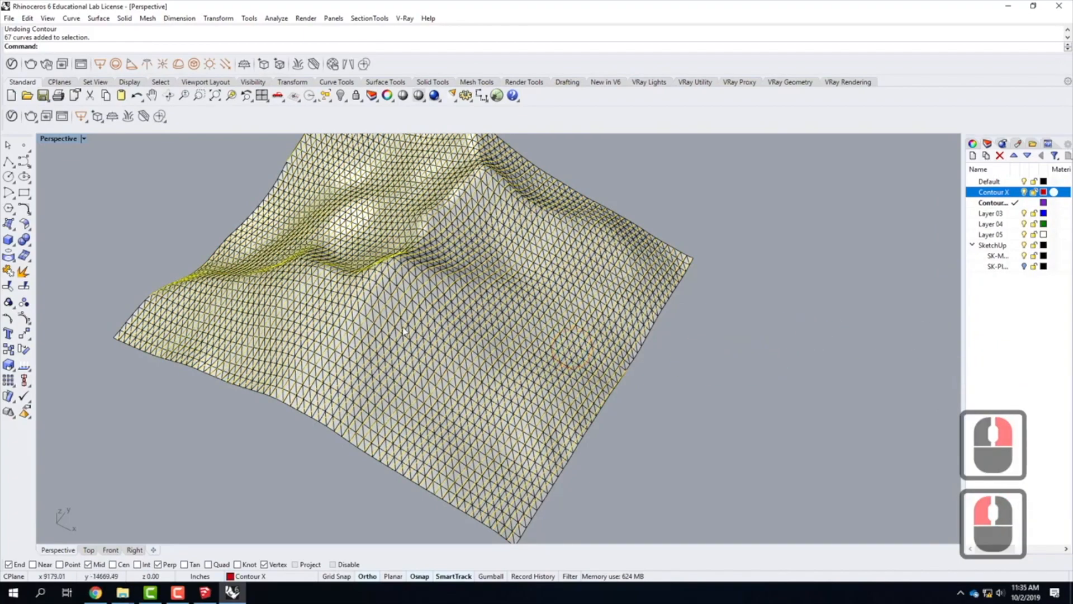
scroll(409, 323, up, 2)
right_drag(409, 323, 412, 348)
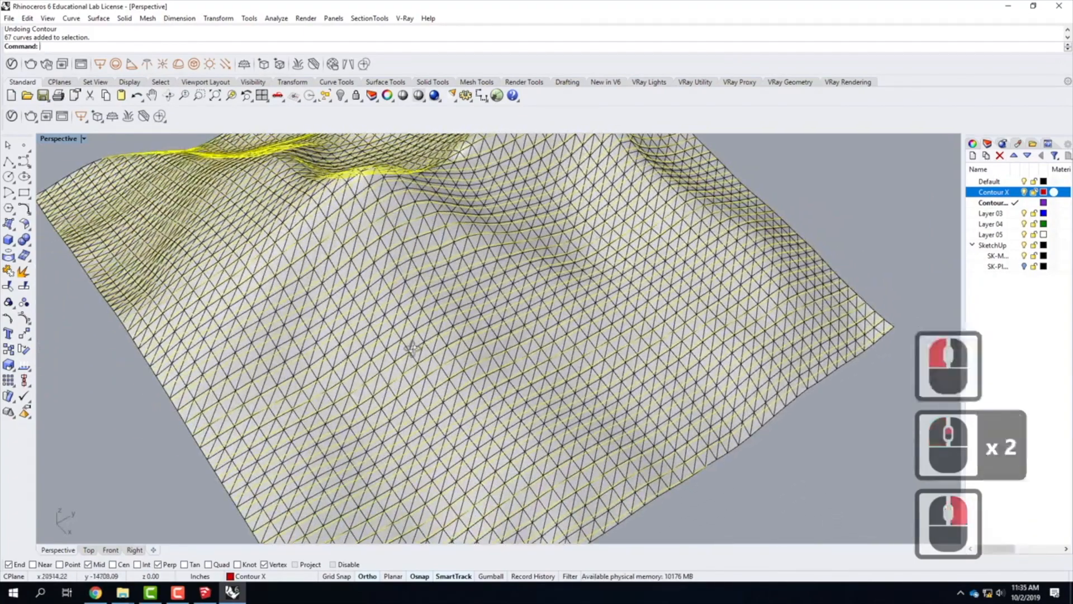
scroll(412, 348, down, 2)
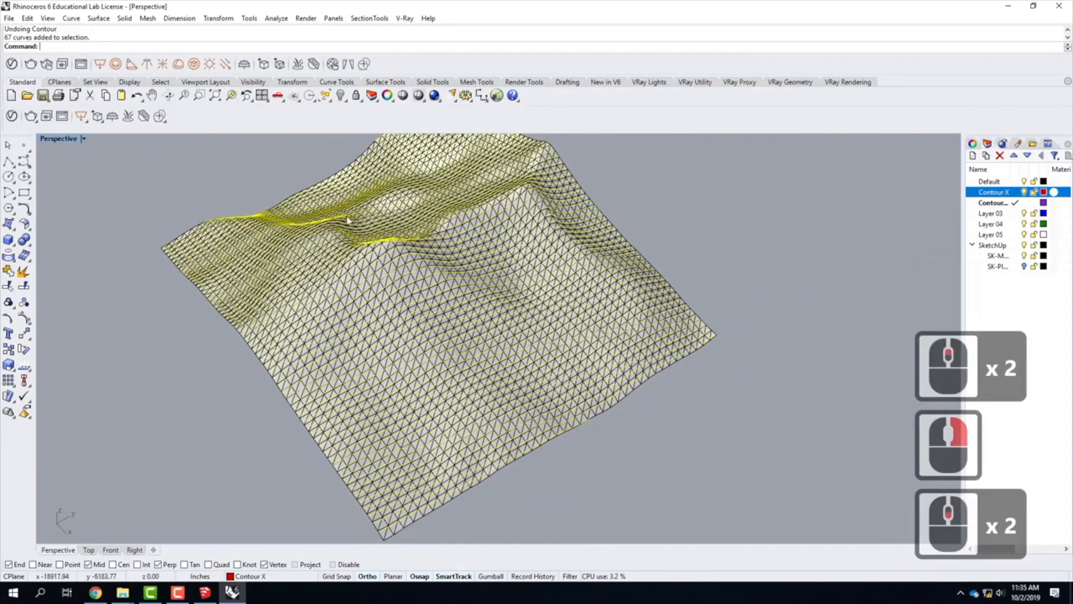
text(contou)
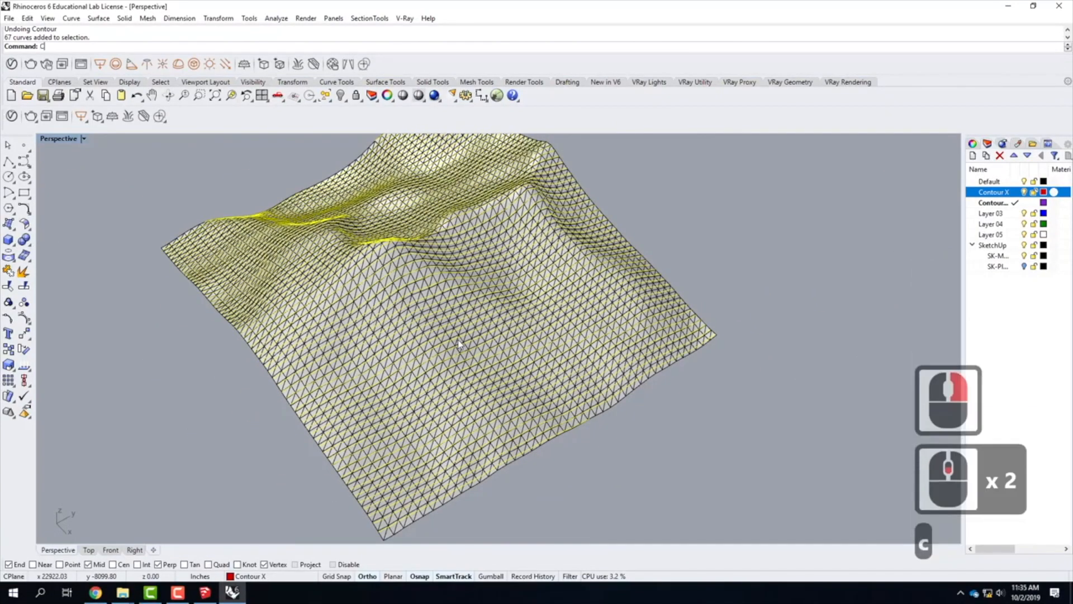
text(r)
key(Return)
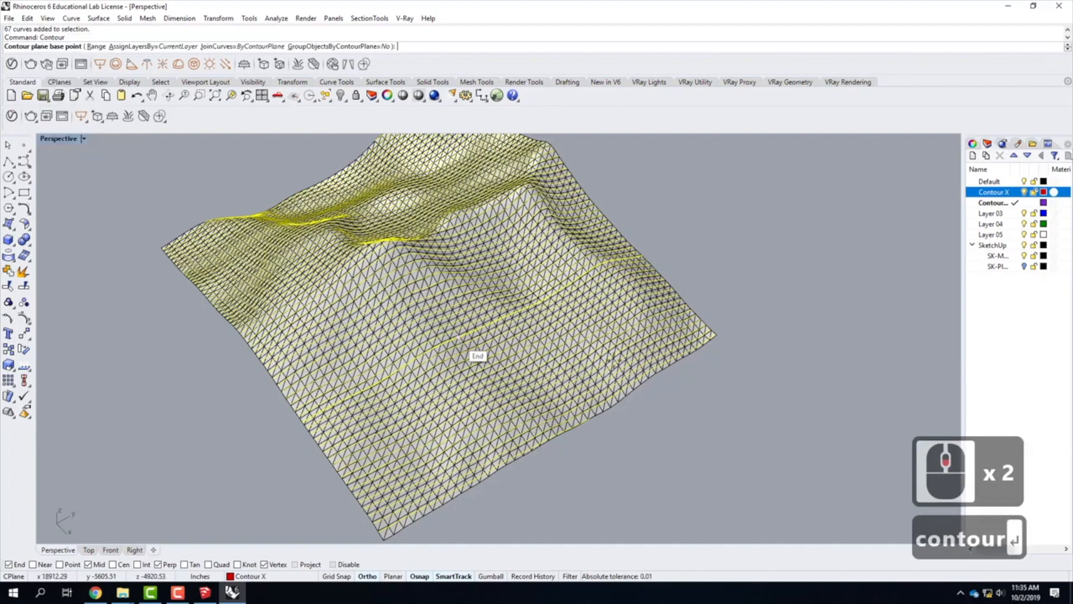
scroll(503, 344, down, 2)
click(456, 447)
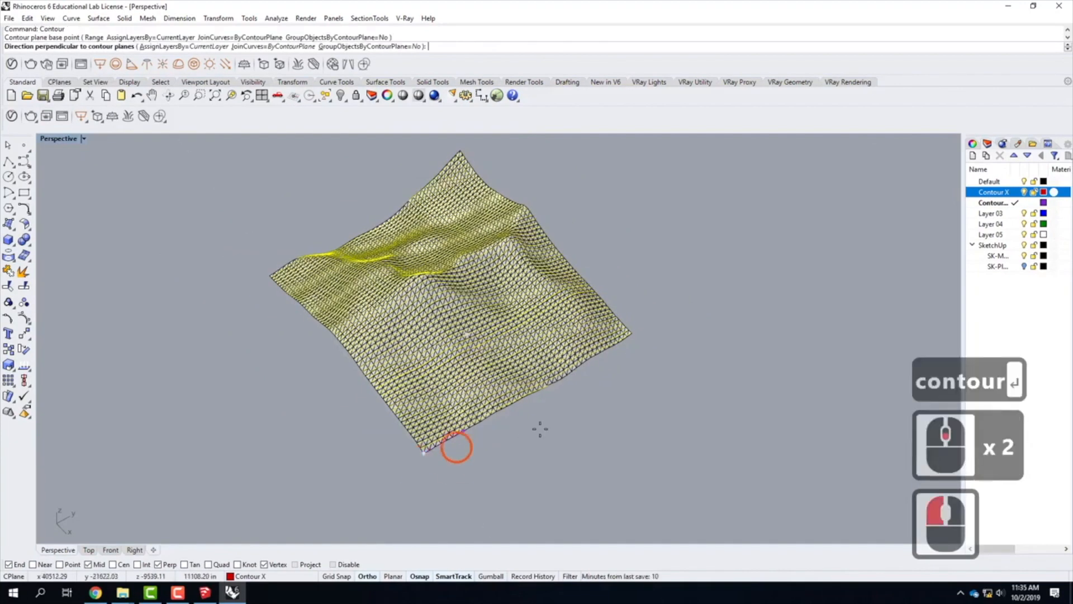
click(758, 283)
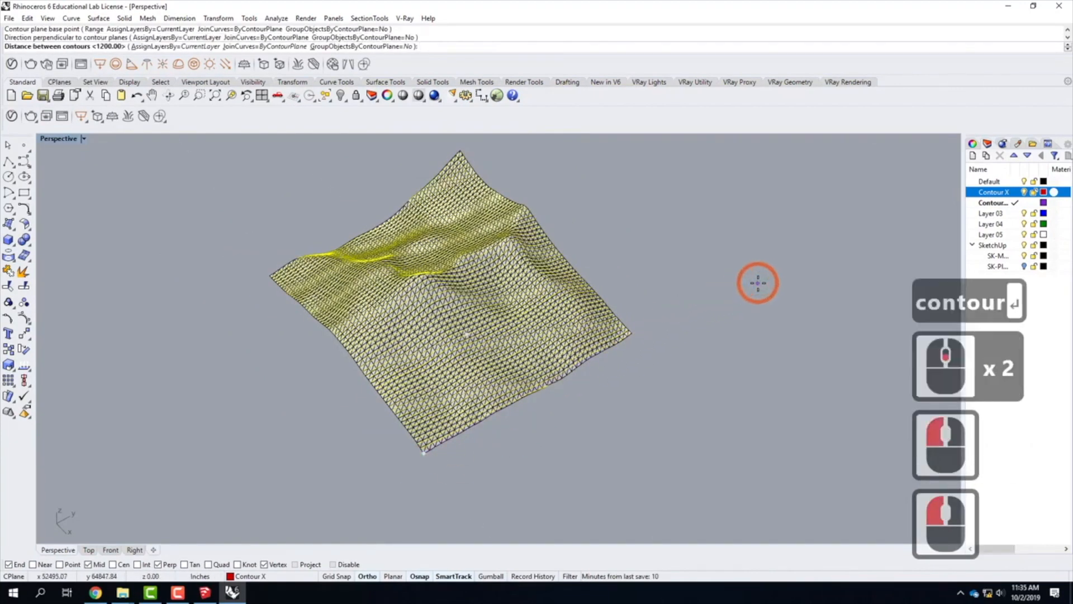
text(100)
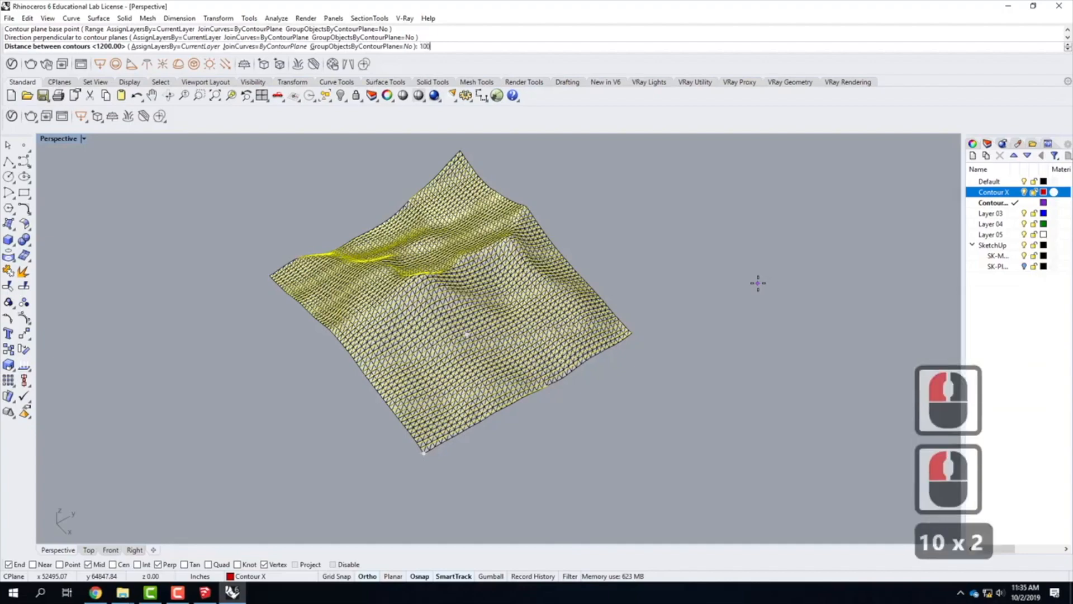
key(Return)
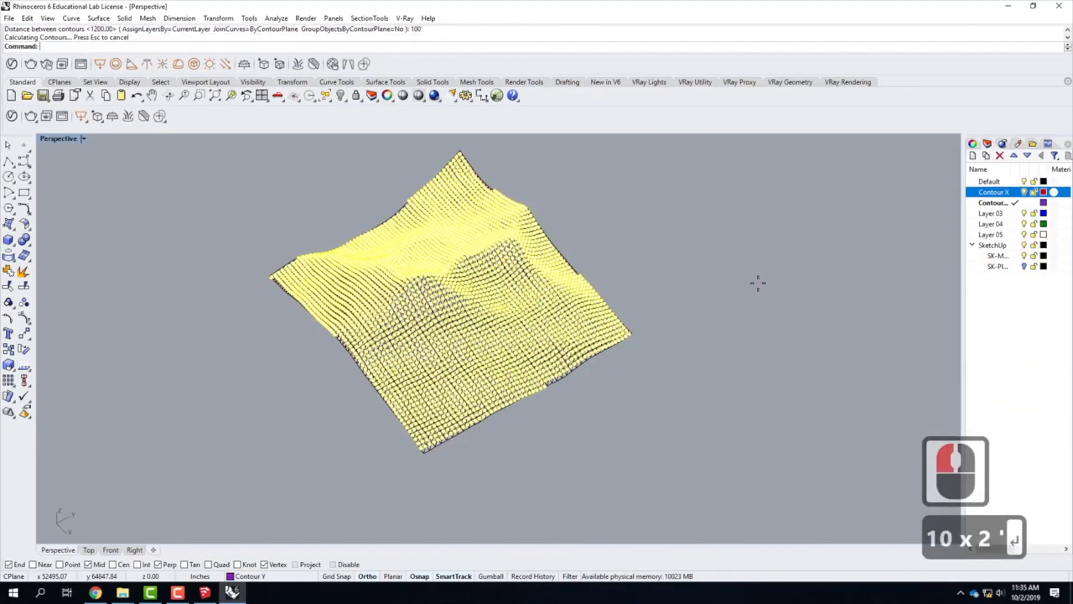
Delete the points generated on the X contours, and undo the deletion
scroll(433, 352, up, 5)
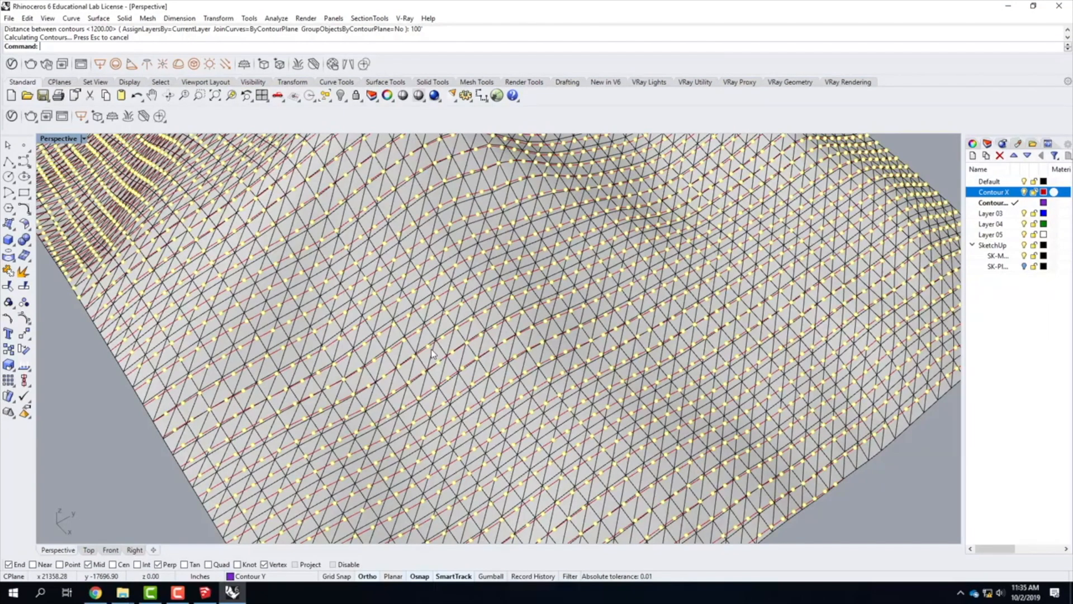
key(Delete)
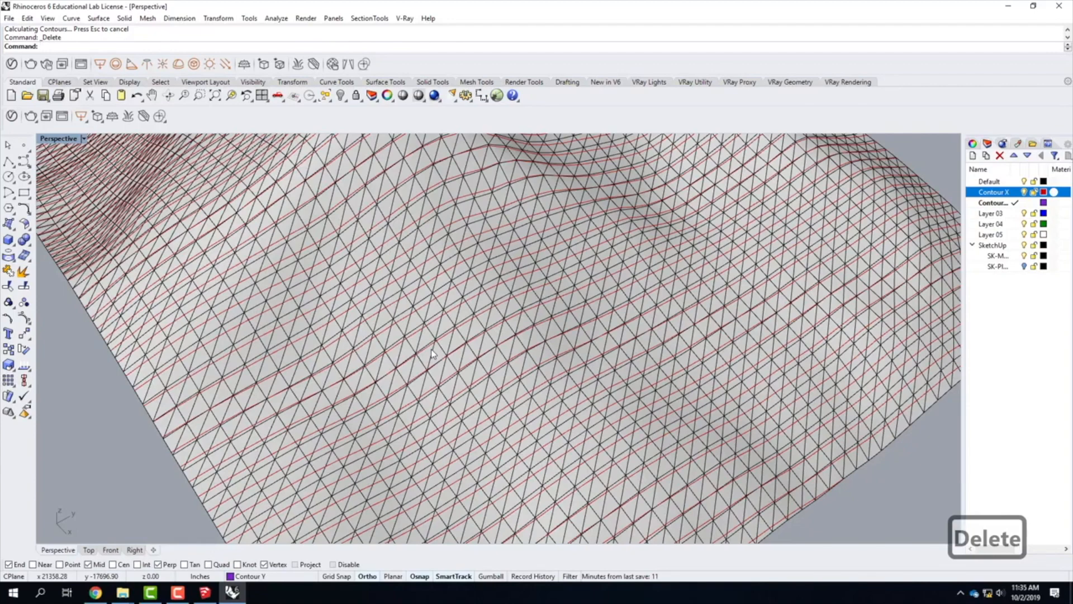
key(ctrl+z)
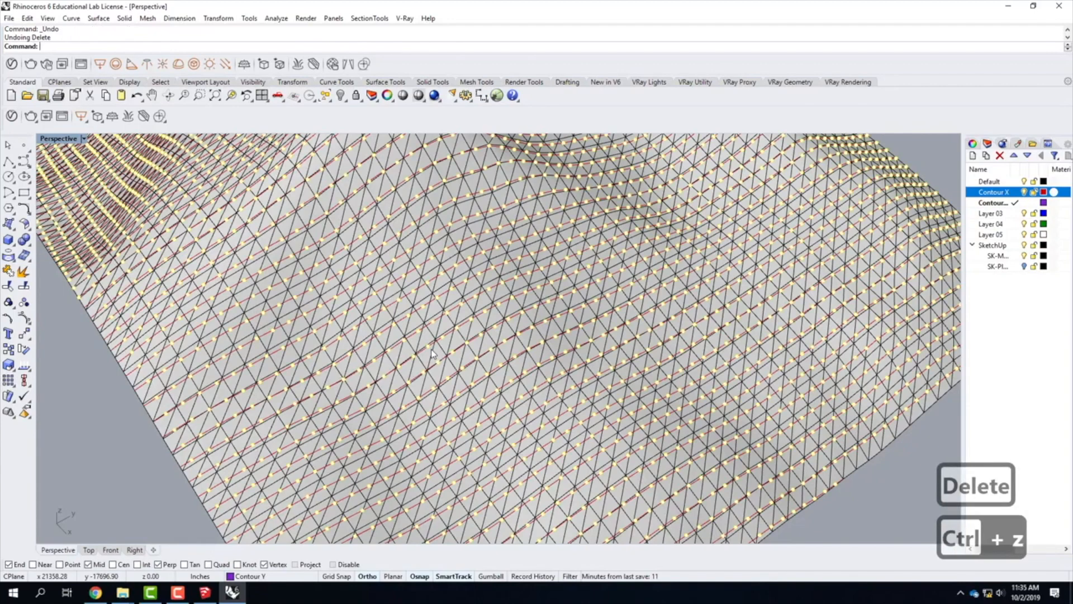
Select every point object in the model with the SelPt command and delete them
click(106, 432)
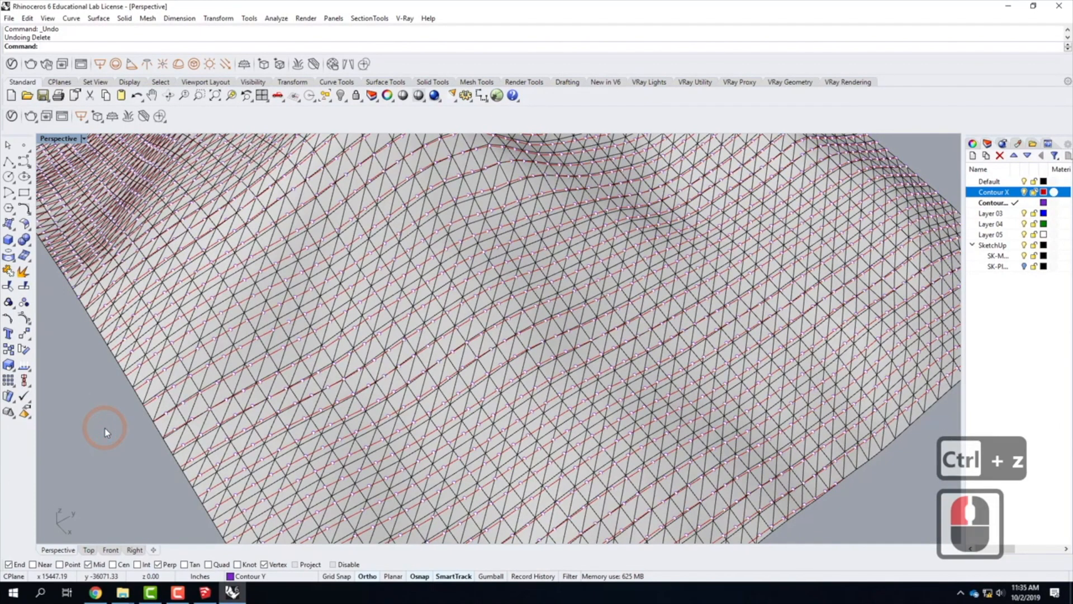
click(250, 326)
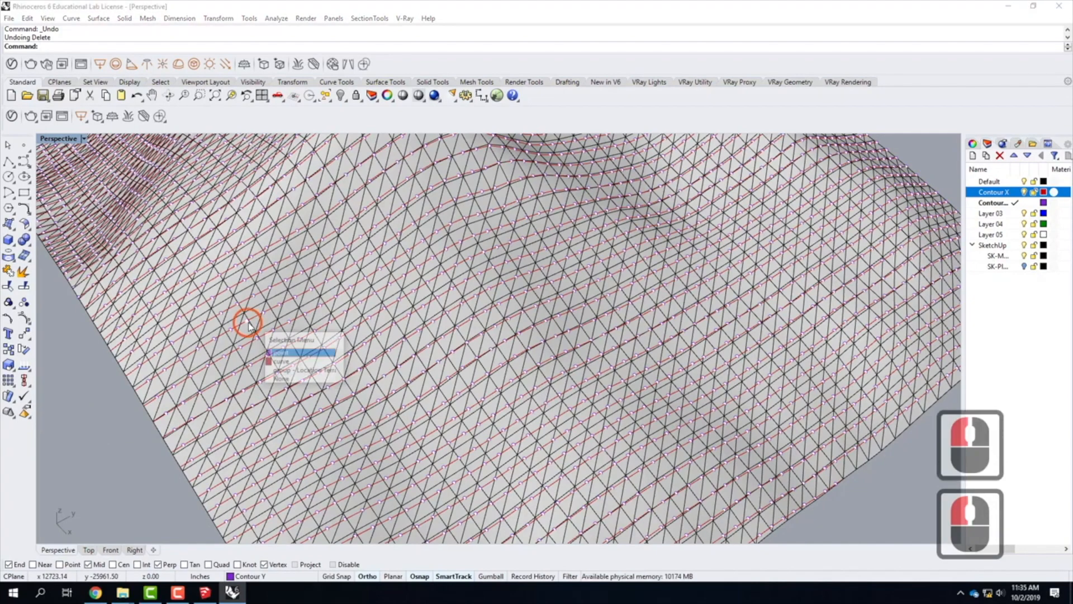
click(281, 353)
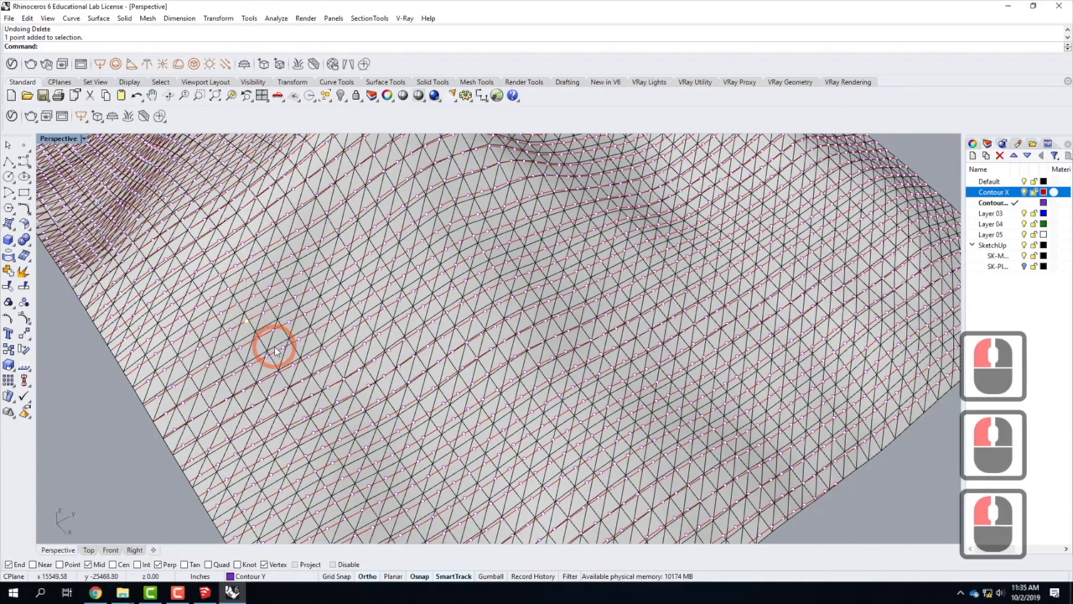
click(125, 429)
text(selpt)
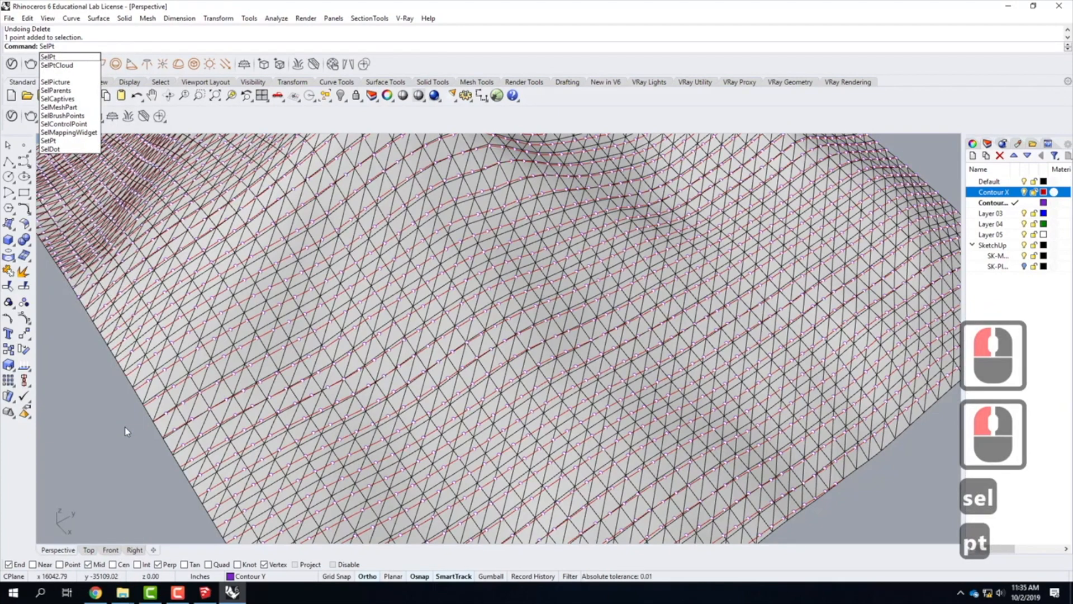
key(Return)
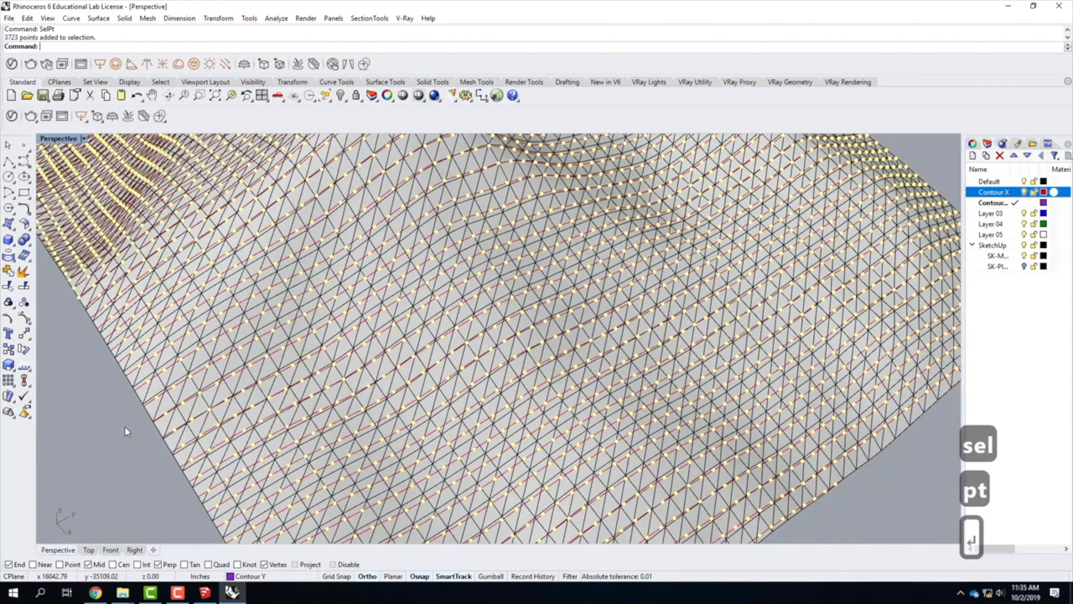
key(Delete)
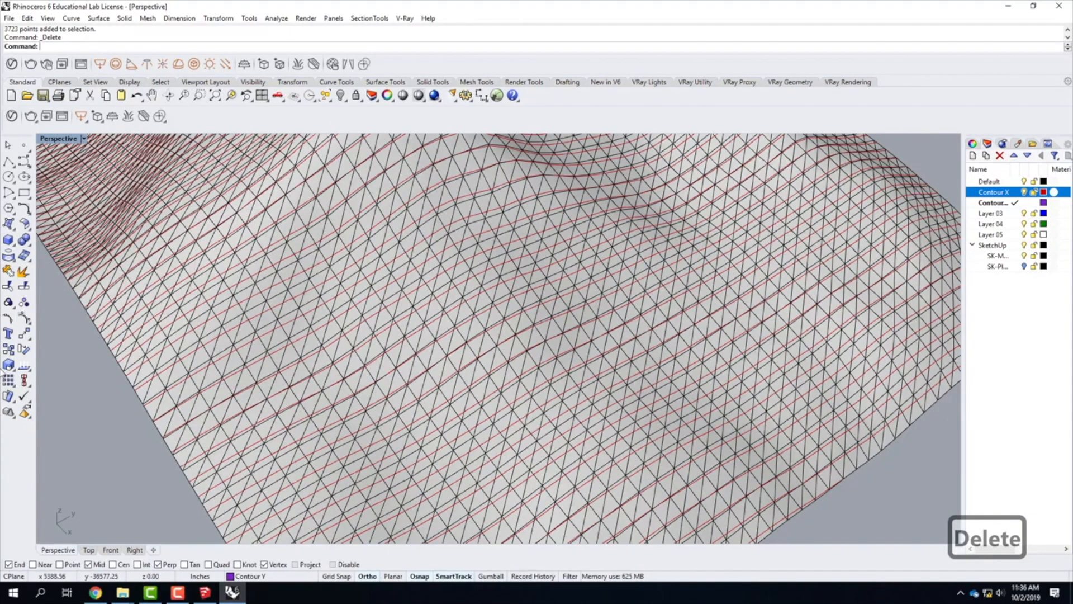
middle_click(184, 372)
middle_click(215, 363)
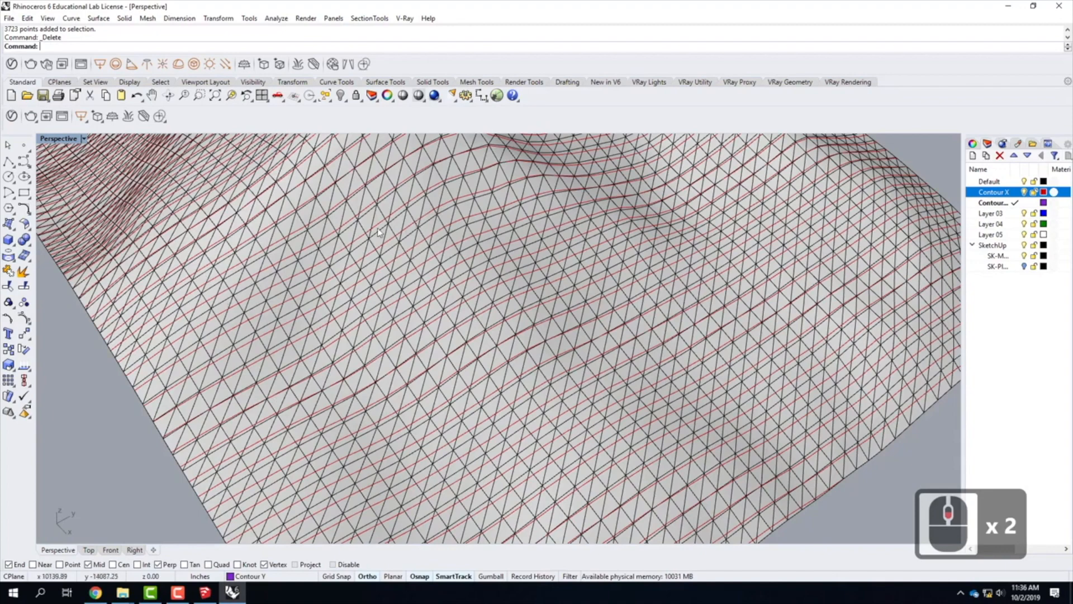
Select the terrain mesh and generate contours 100' apart from its nearest corner, with the direction along the Y axis
scroll(390, 231, down, 3)
scroll(452, 388, up, 2)
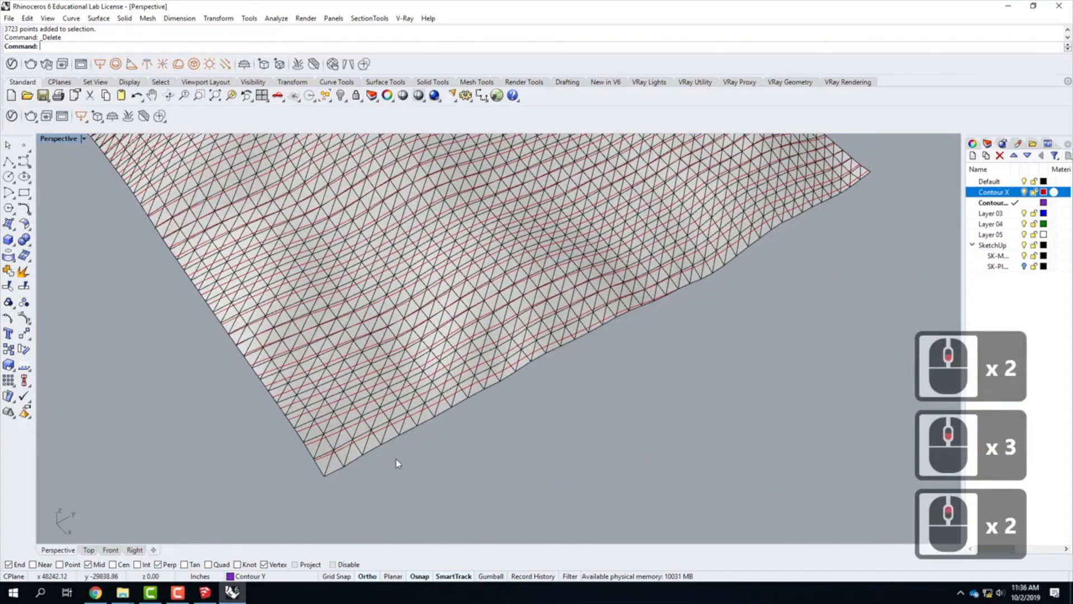
click(368, 444)
click(67, 18)
mouse_move(160, 383)
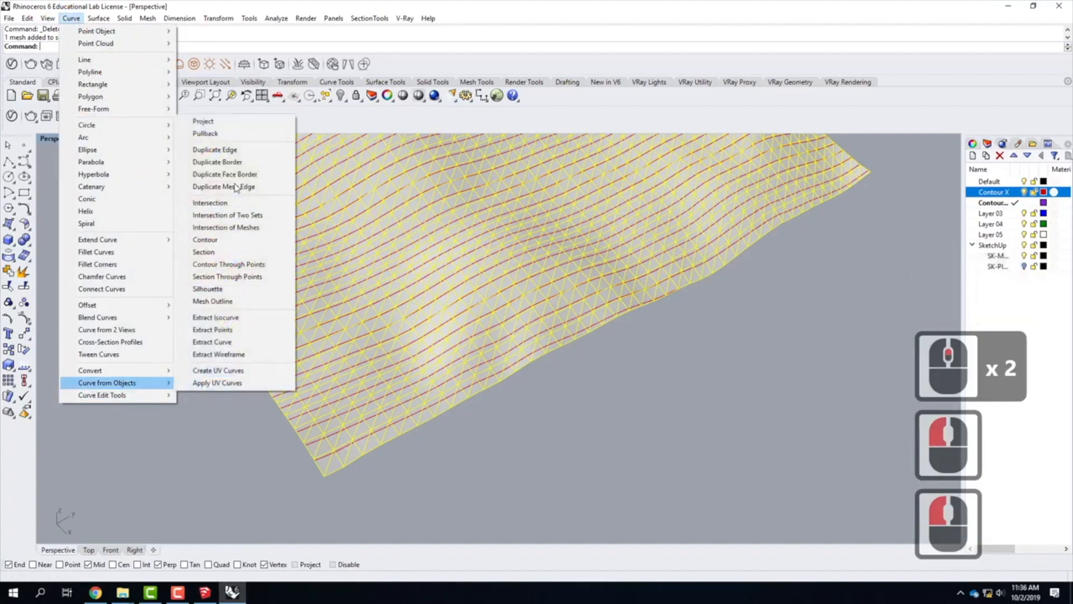
click(233, 239)
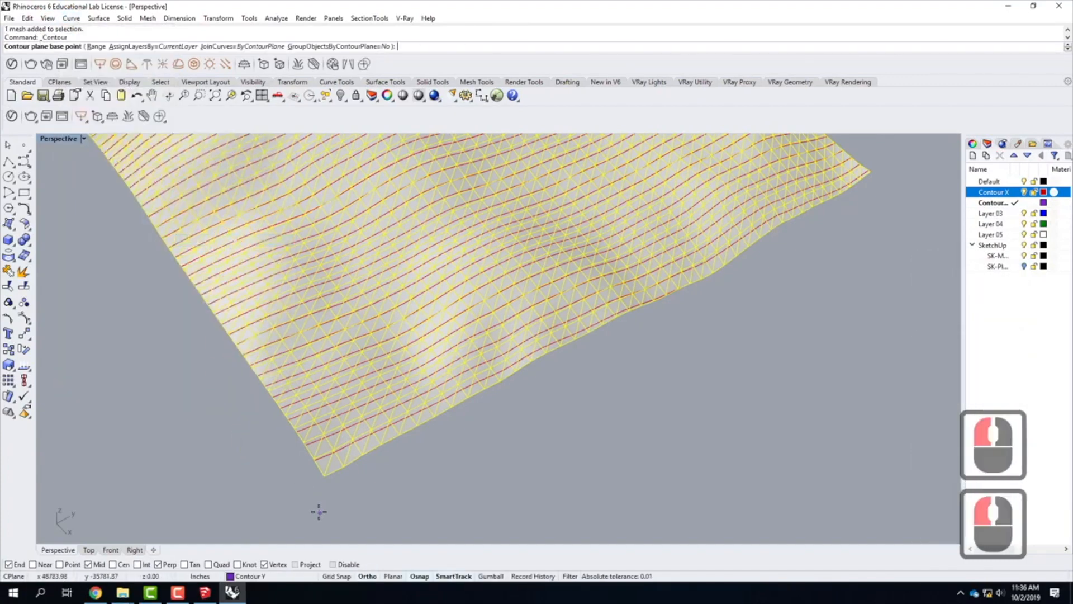
click(325, 478)
scroll(318, 467, down, 2)
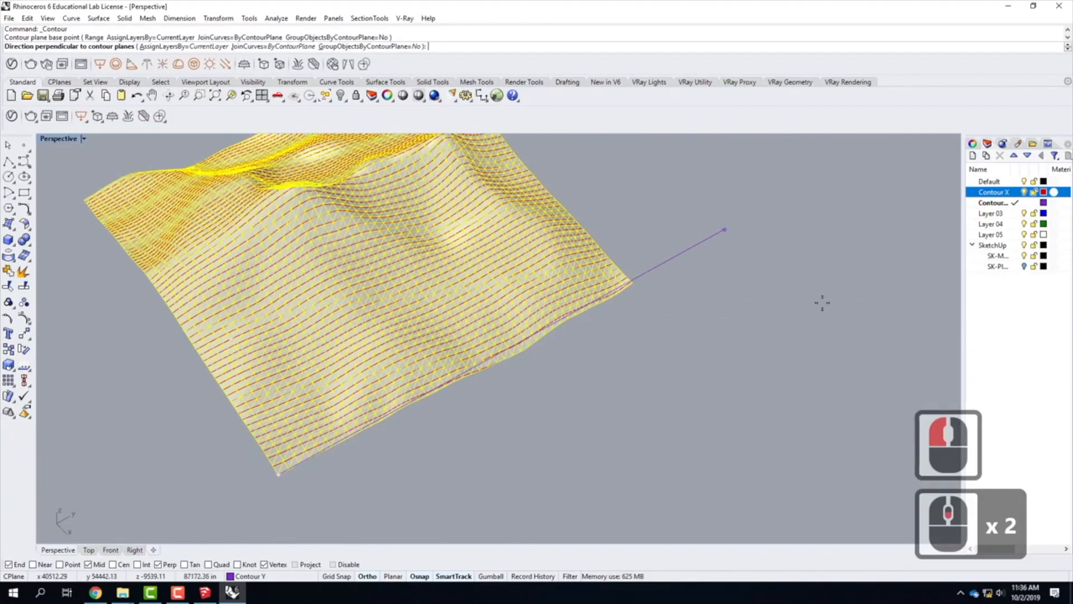
click(822, 303)
text(100')
key(Return)
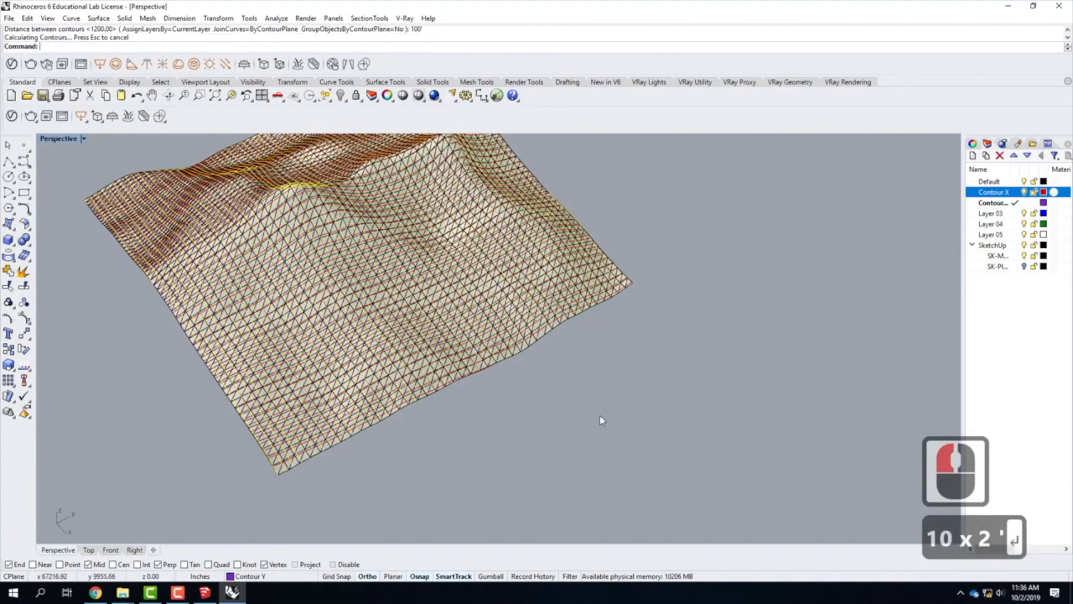
scroll(565, 376, up, 2)
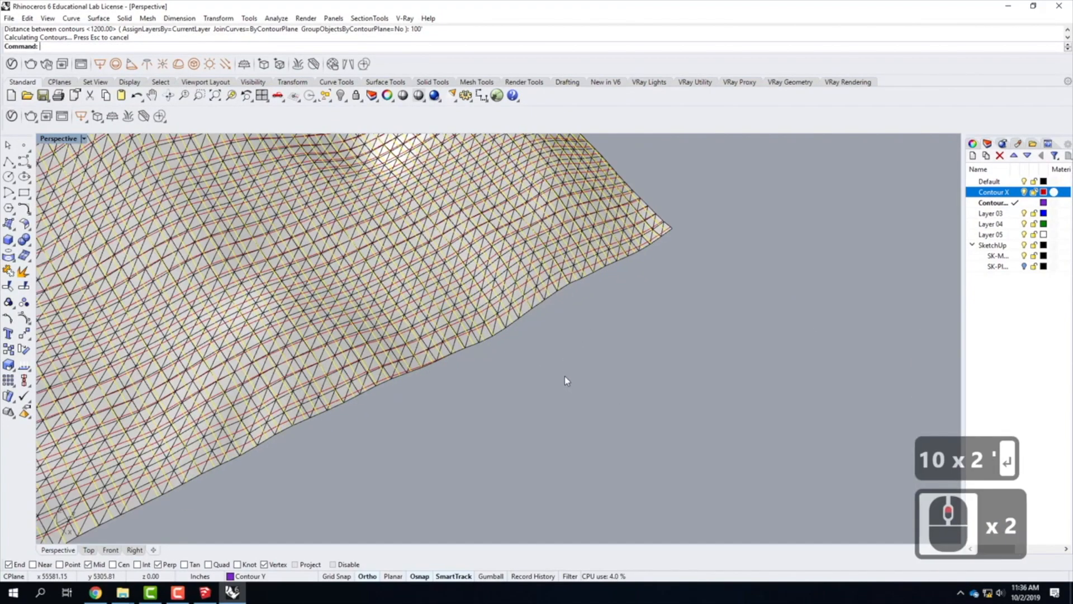
click(538, 380)
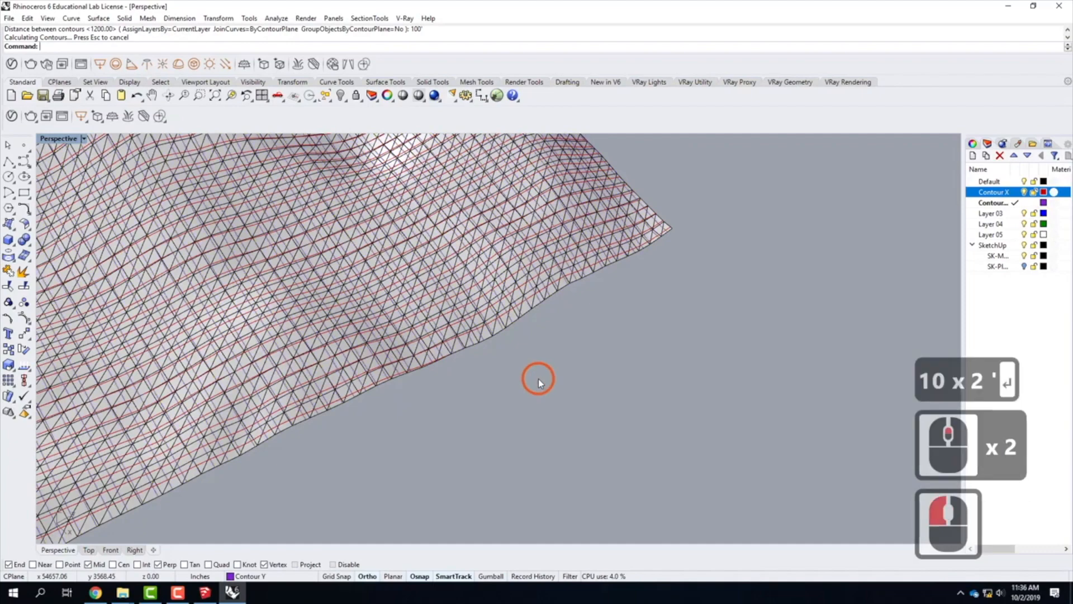
Make Layer 03 the current layer
click(1010, 215)
click(1011, 217)
scroll(628, 250, down, 4)
scroll(498, 330, up, 5)
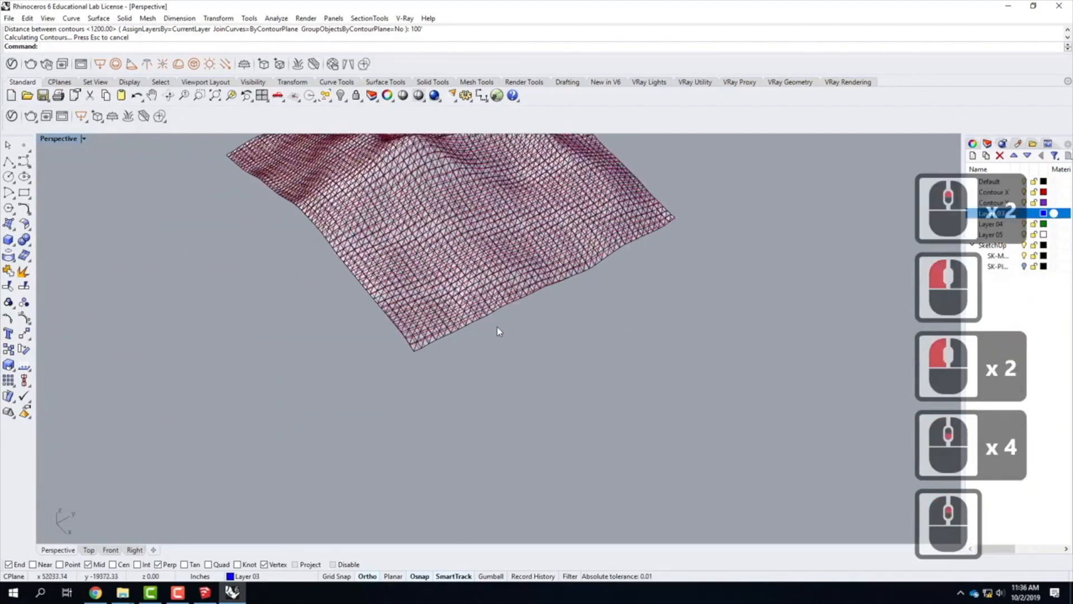
Try contouring the terrain mesh from its nearest corner along the Y axis at 1' spacing, cancel the calculation and delete the partial contours
click(257, 389)
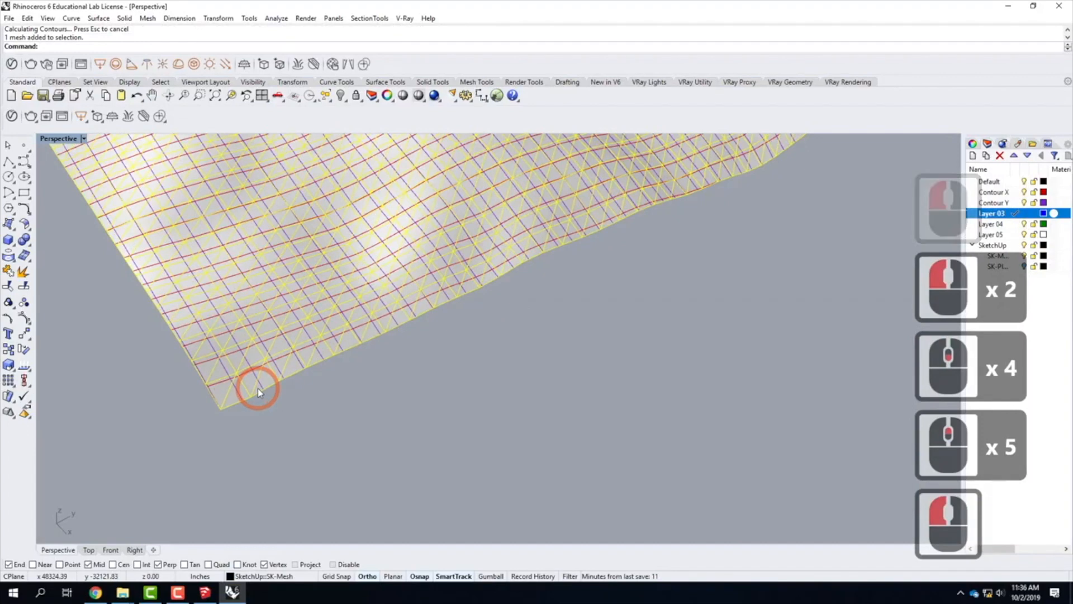
text(COntour)
key(Return)
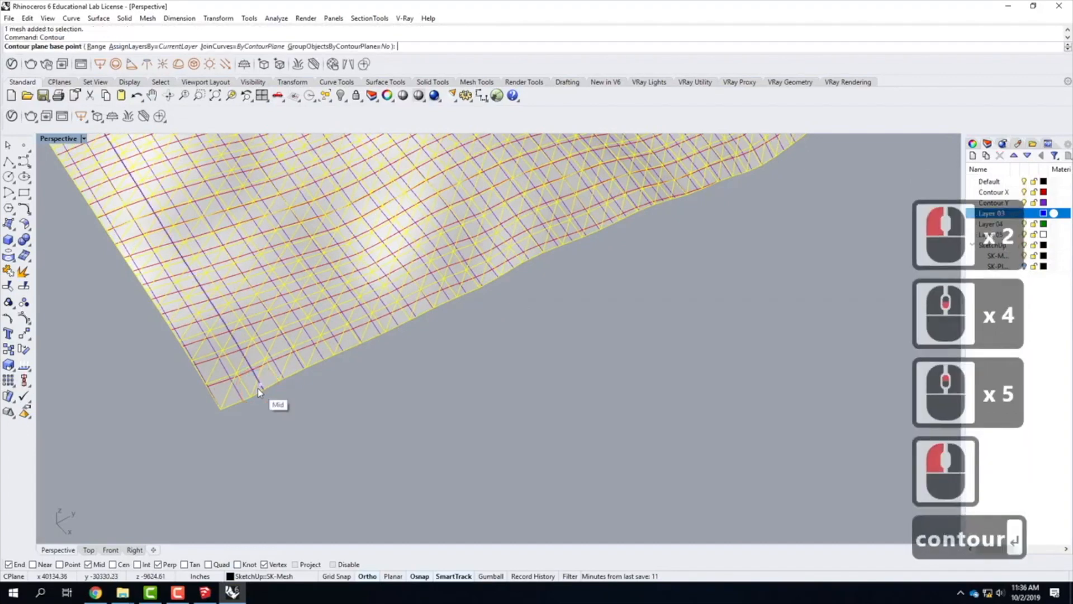
click(222, 413)
scroll(503, 450, down, 3)
click(579, 425)
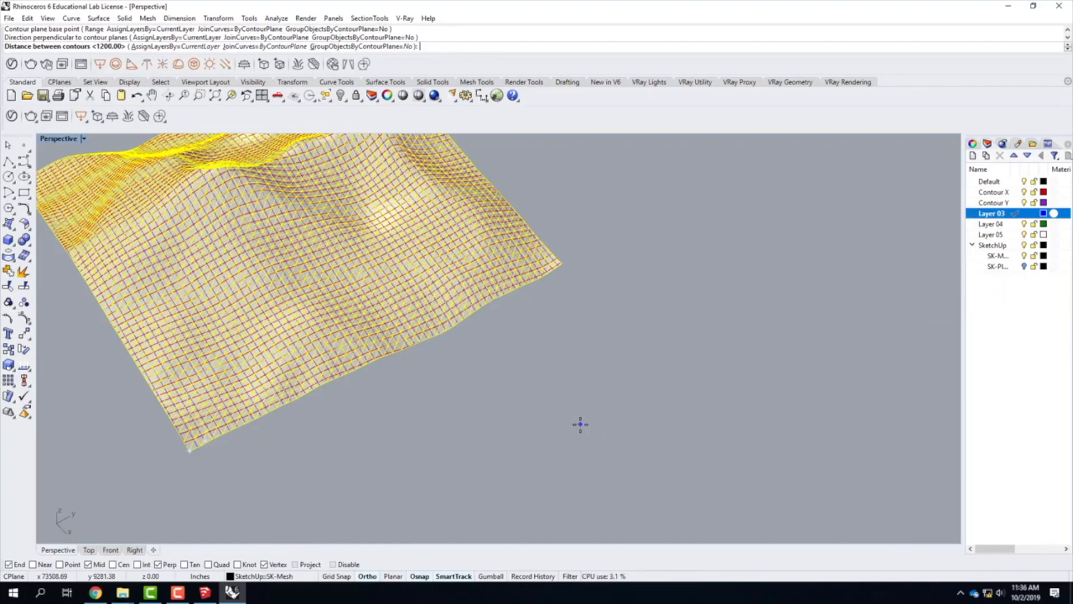
text(1')
key(Return)
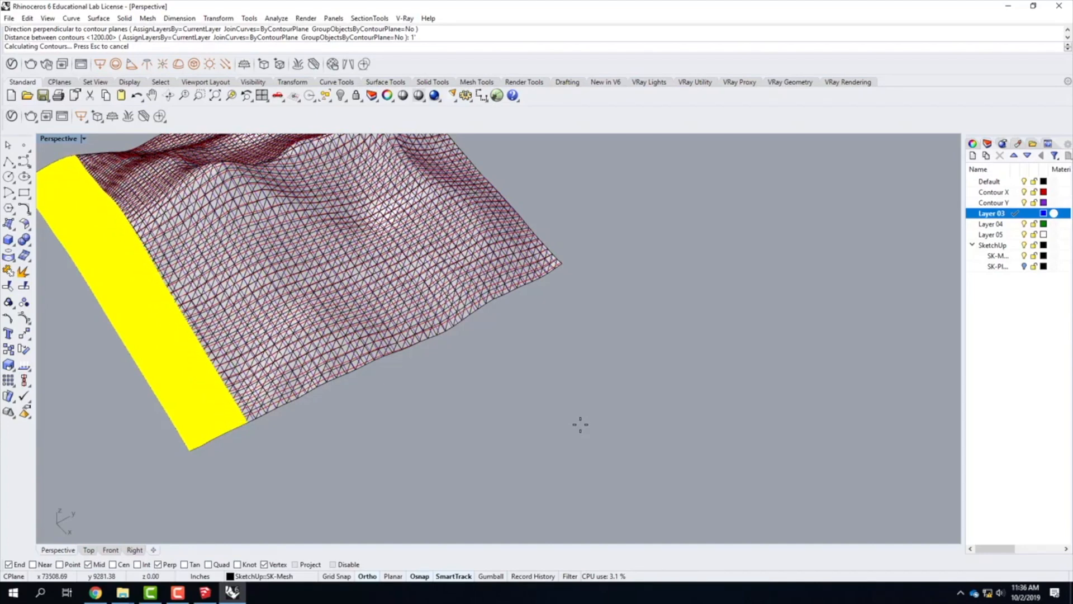
key(Escape)
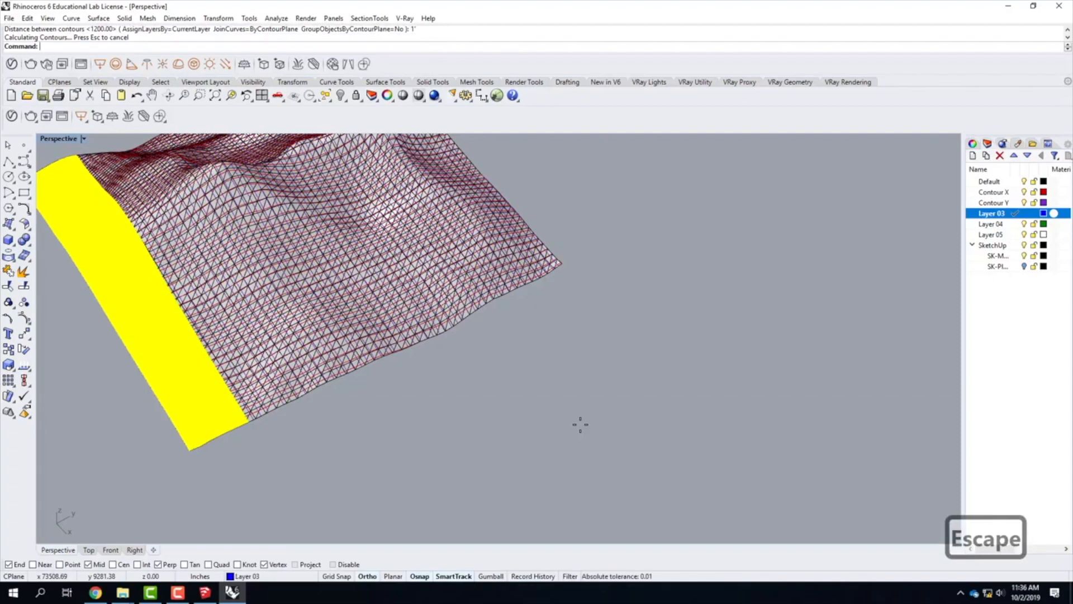
key(Delete)
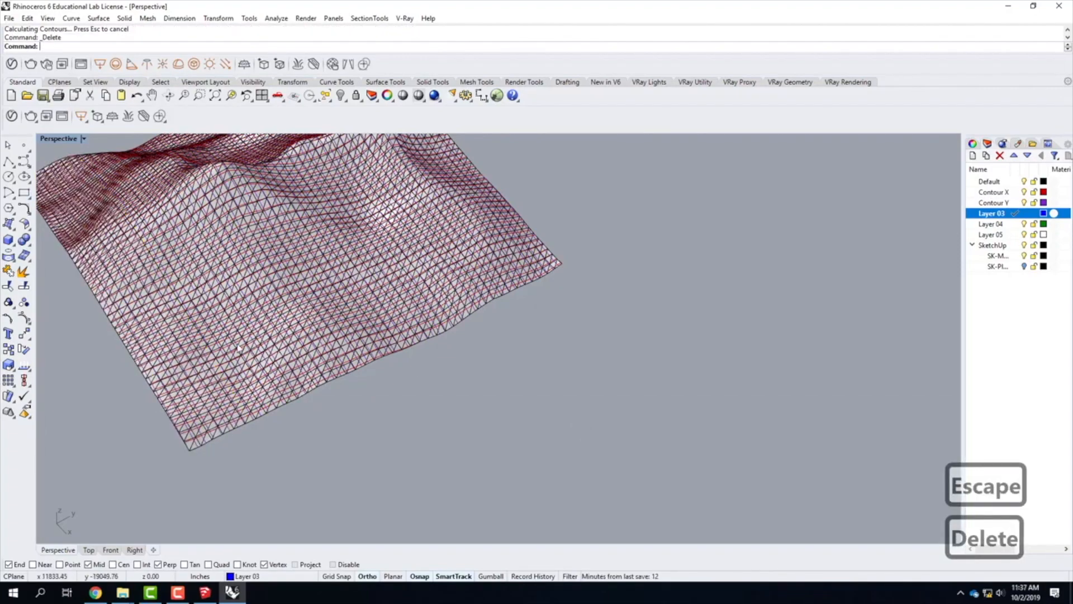
Turn off the SK-Mesh layer to display only the grid of X and Y contour curves
scroll(254, 358, up, 4)
right_drag(254, 358, 259, 312)
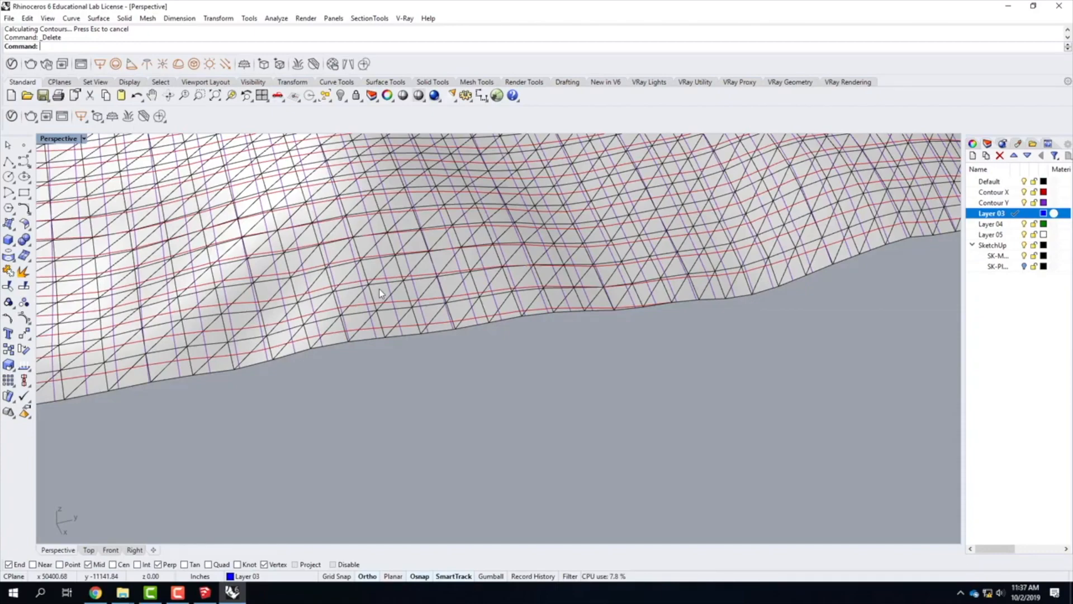
scroll(445, 358, down, 5)
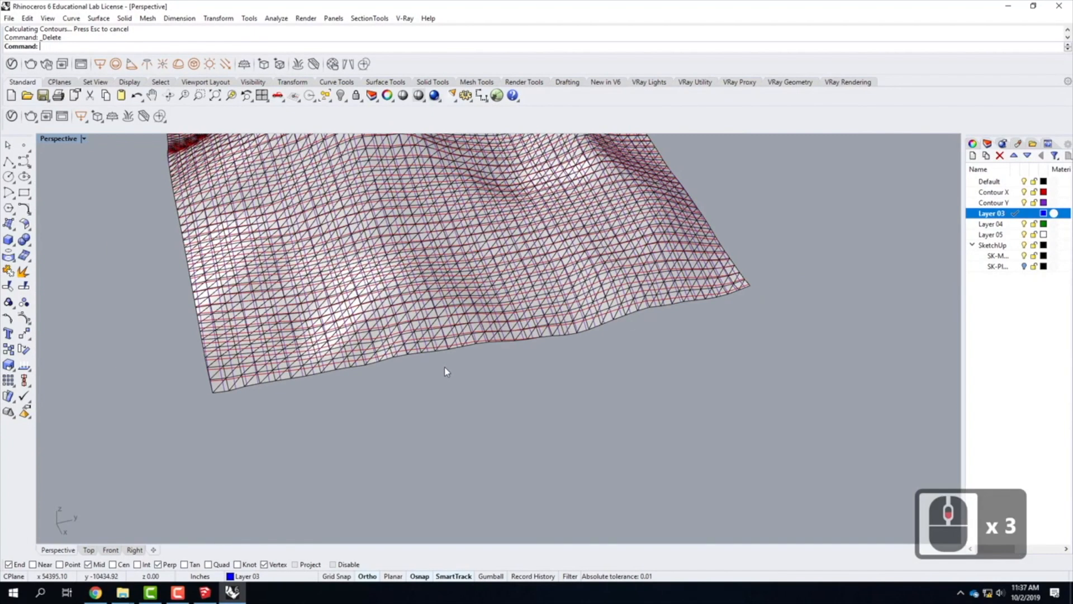
right_drag(407, 366, 431, 351)
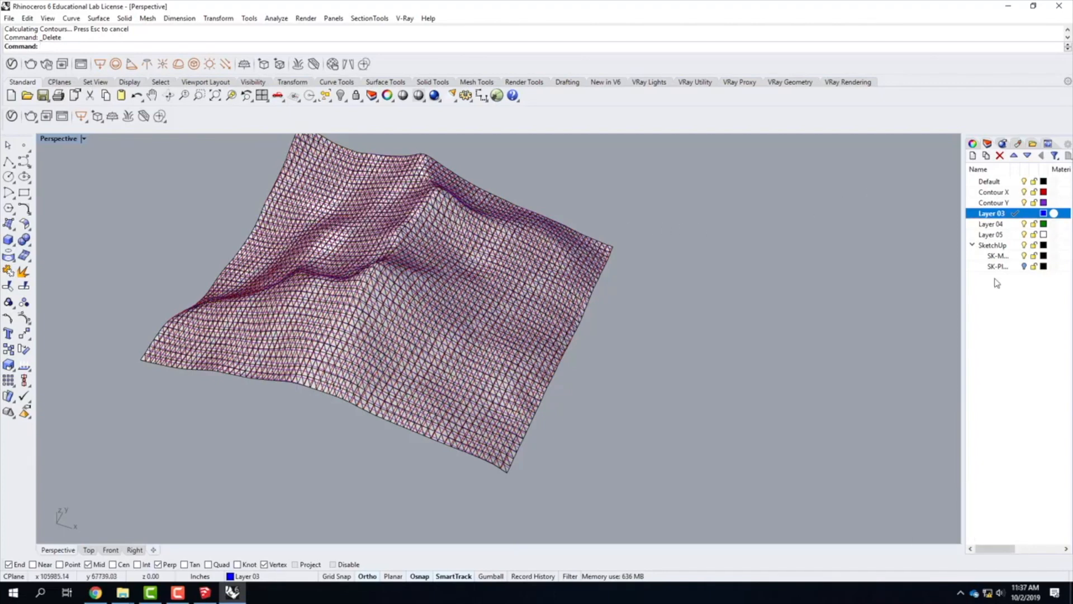
click(1025, 256)
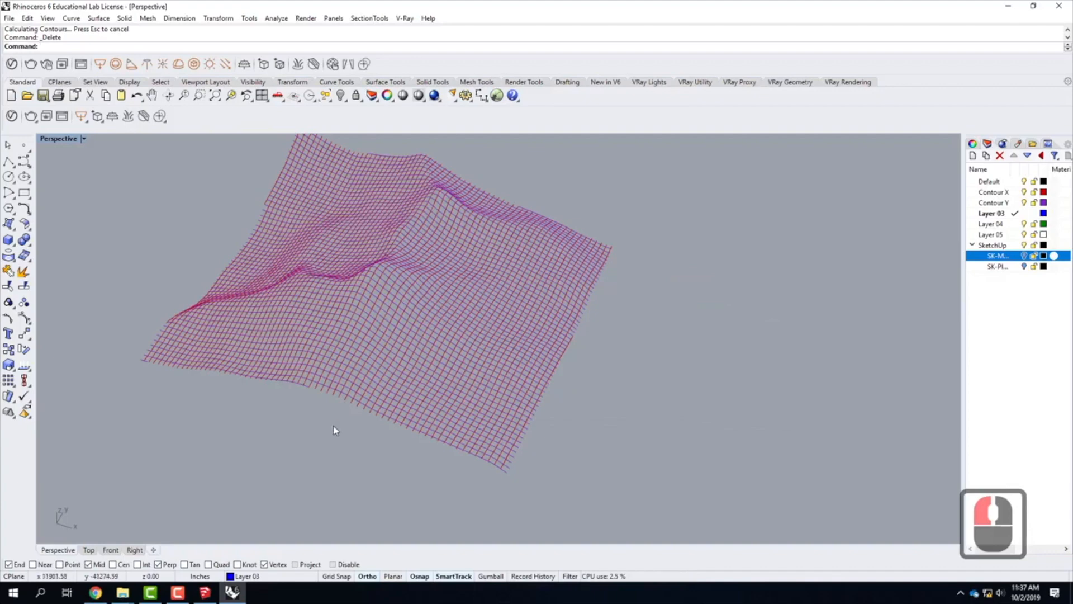
click(811, 206)
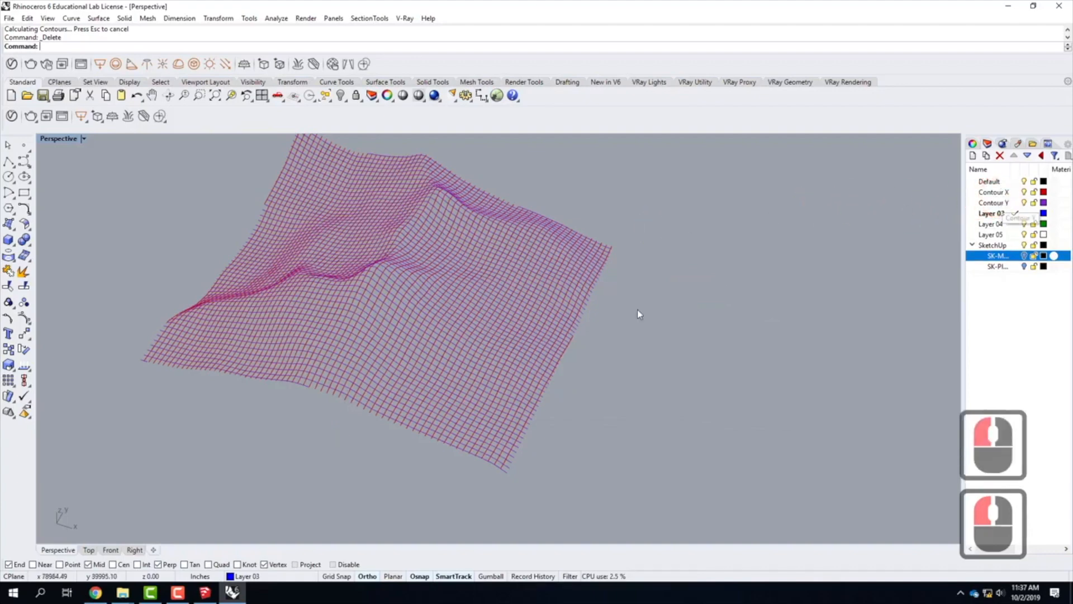
scroll(358, 324, down, 2)
right_drag(302, 325, 348, 311)
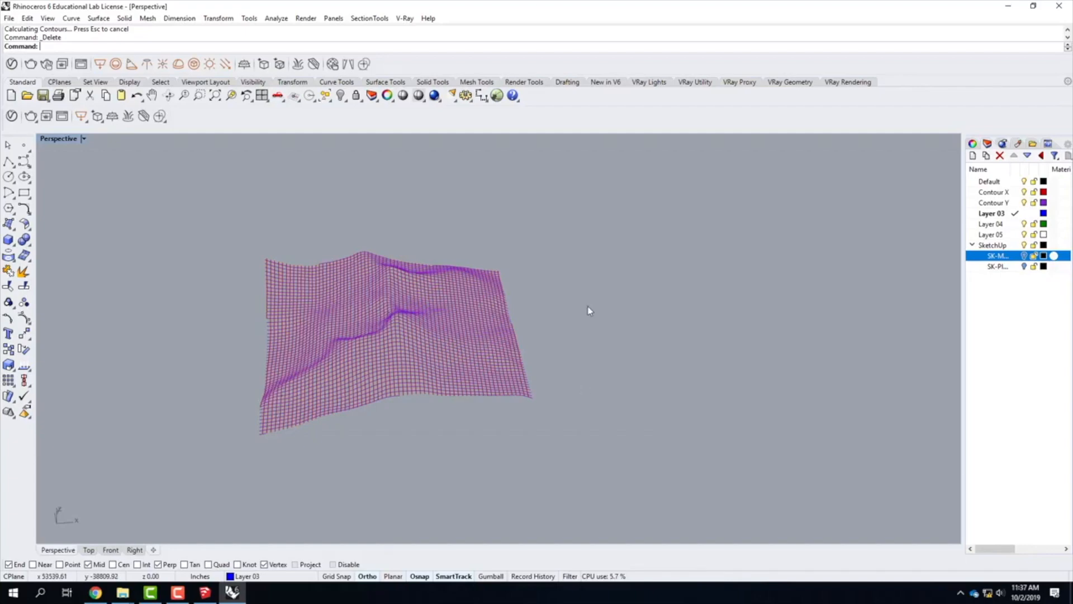
scroll(554, 350, up, 5)
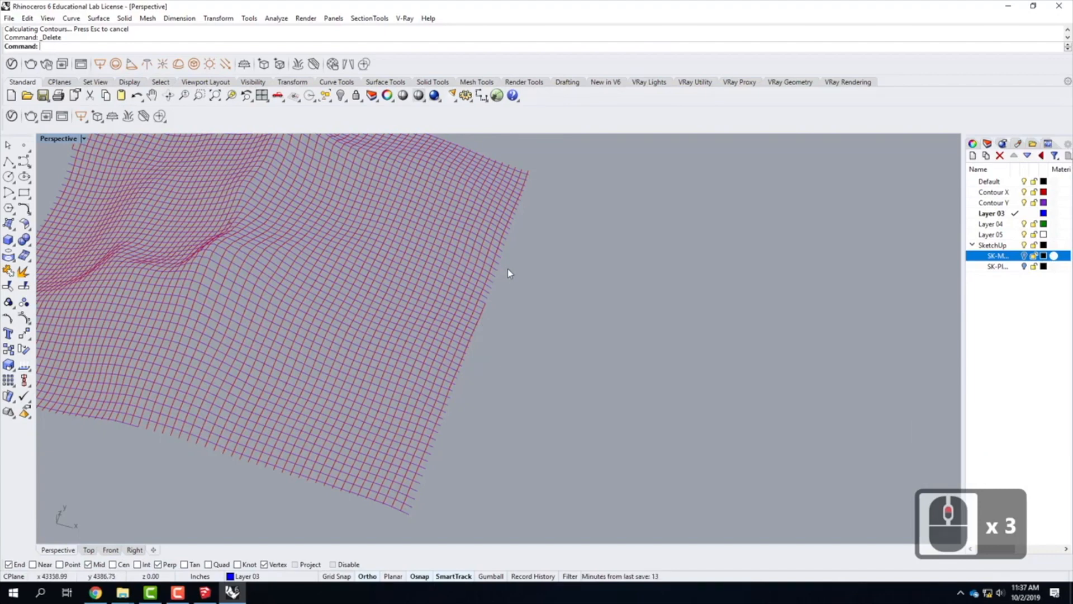
click(24, 161)
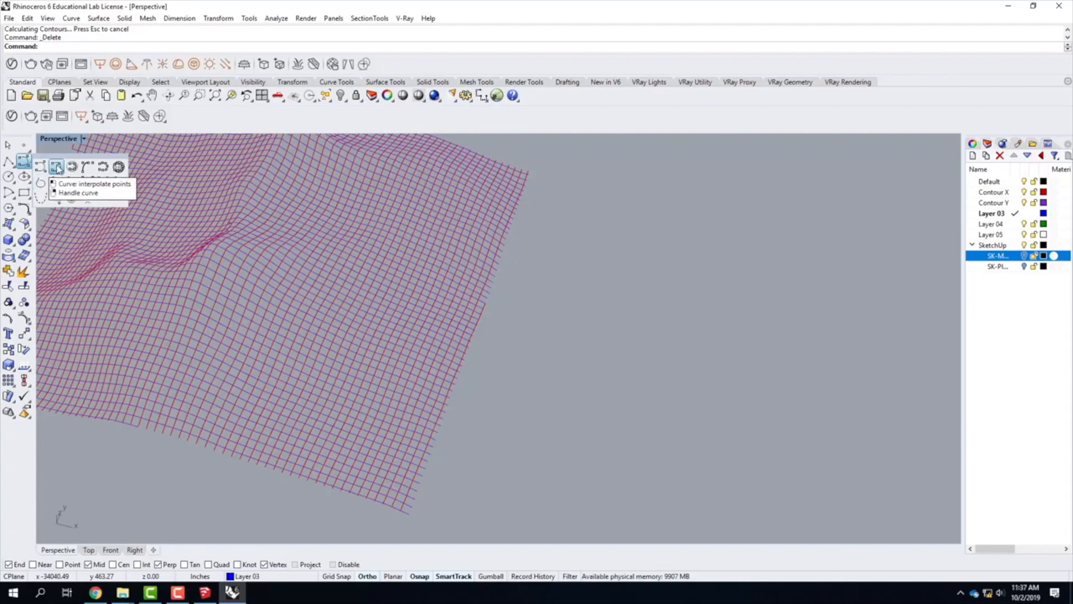
click(57, 167)
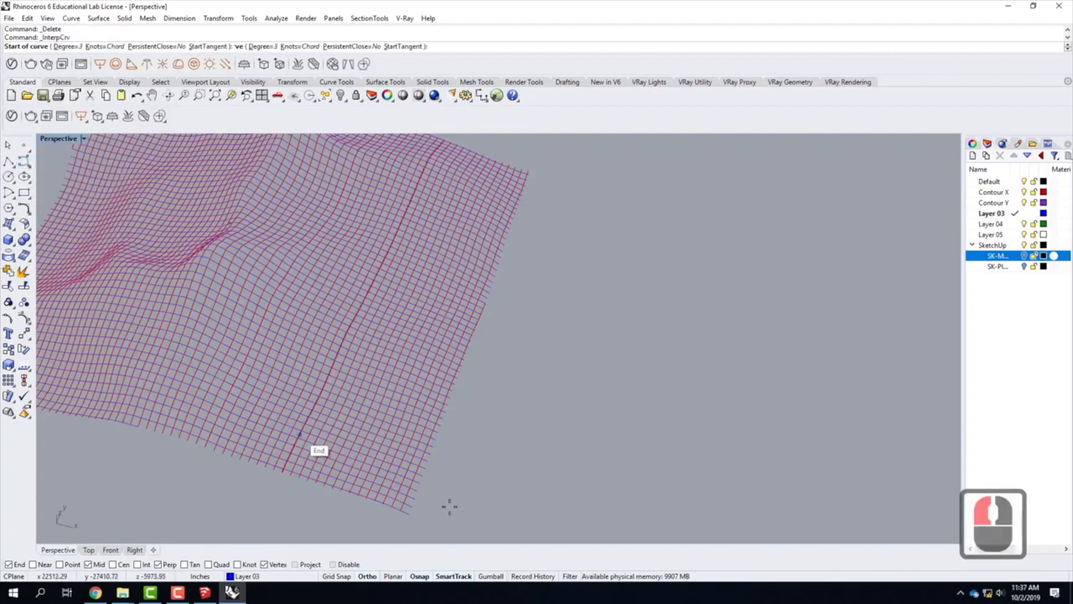
click(409, 514)
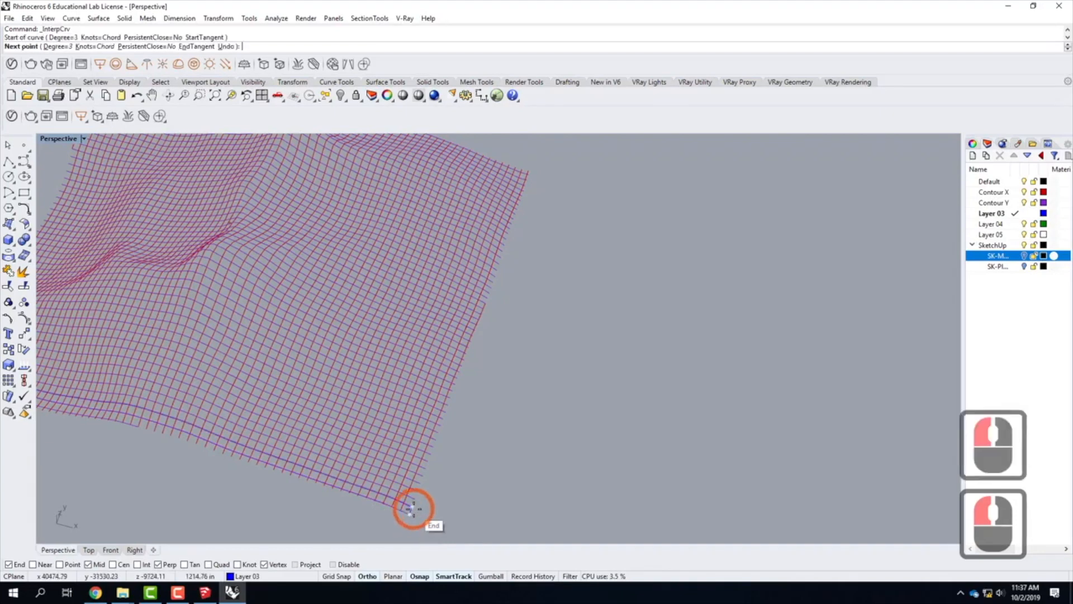
click(412, 508)
click(416, 500)
click(420, 491)
click(423, 483)
click(427, 477)
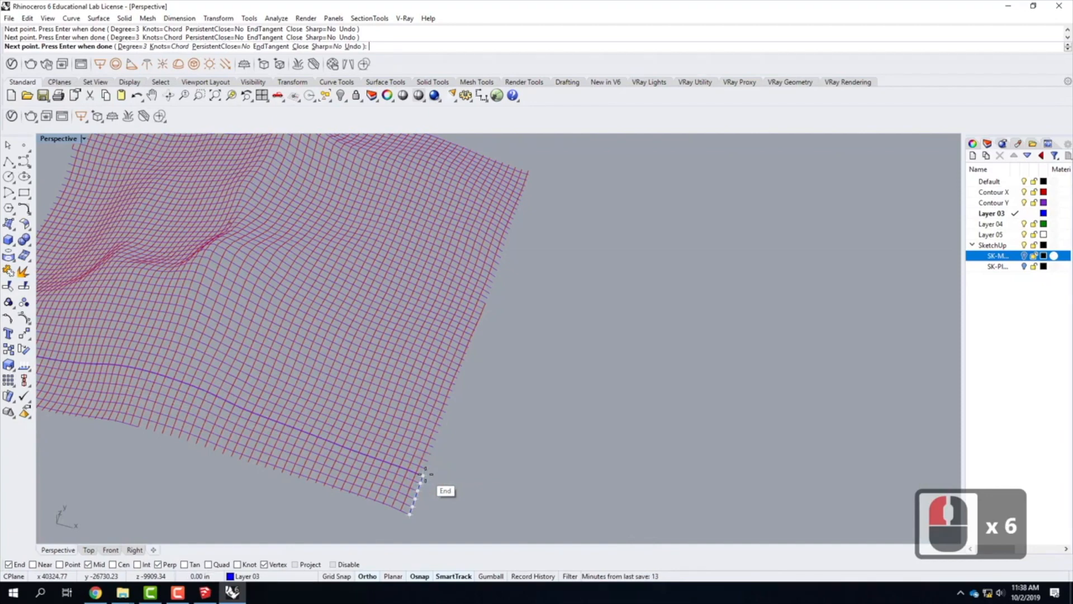
key(Escape)
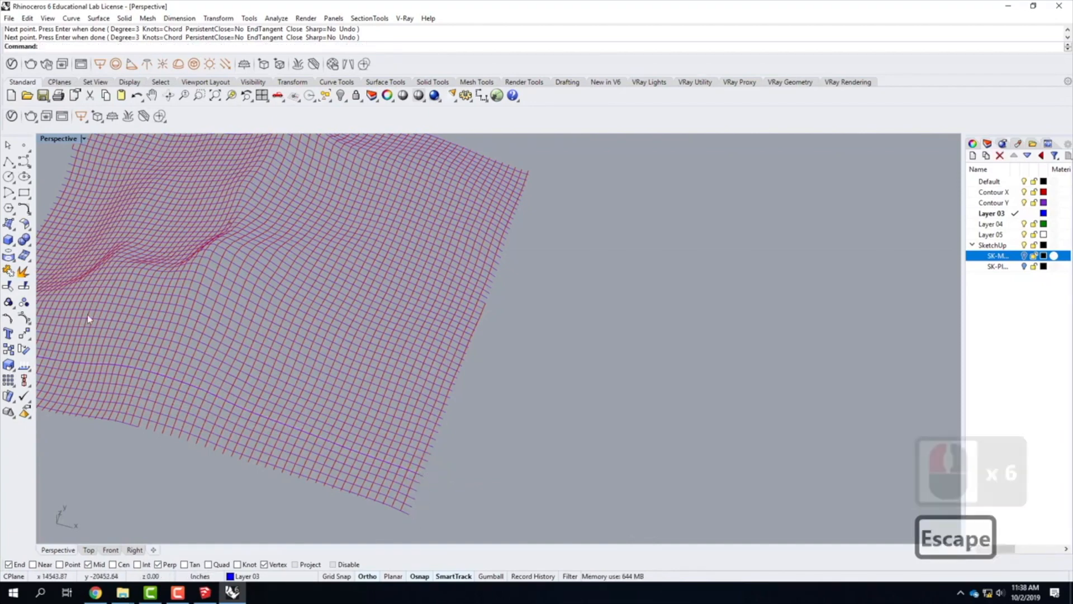
In the Top view, select one outer full-length contour line along each of the grid's four sides as trim boundaries
double_click(56, 139)
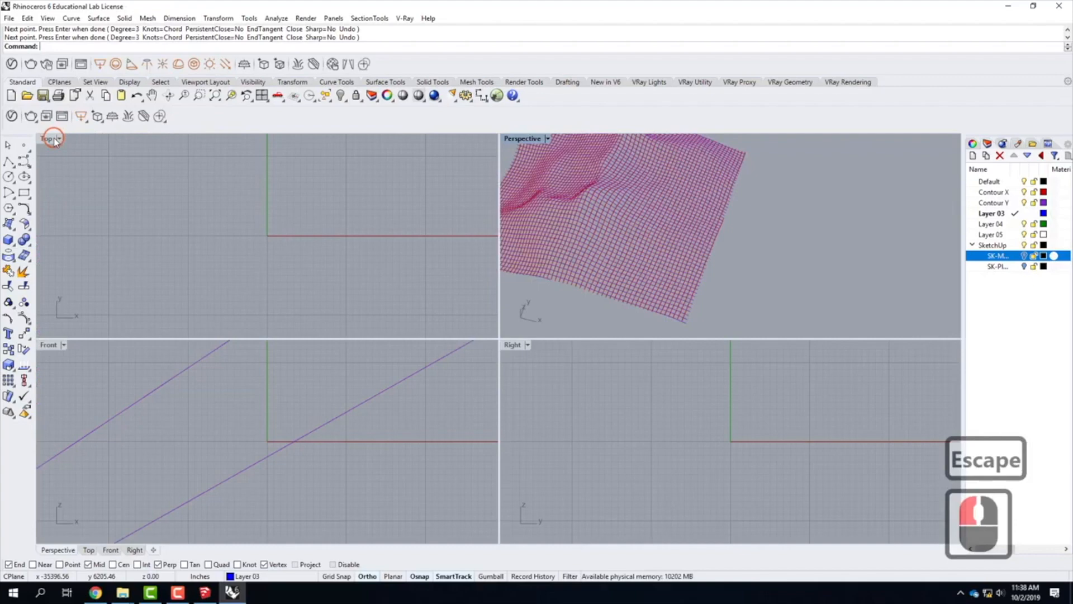
double_click(47, 139)
scroll(257, 344, down, 2)
scroll(257, 343, down, 20)
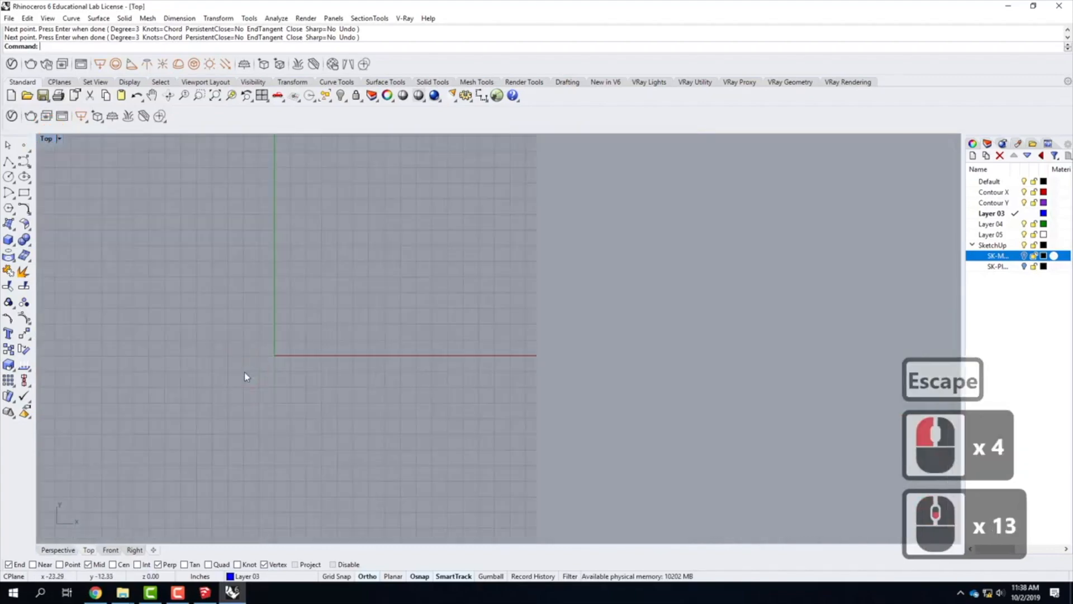
scroll(337, 338, down, 5)
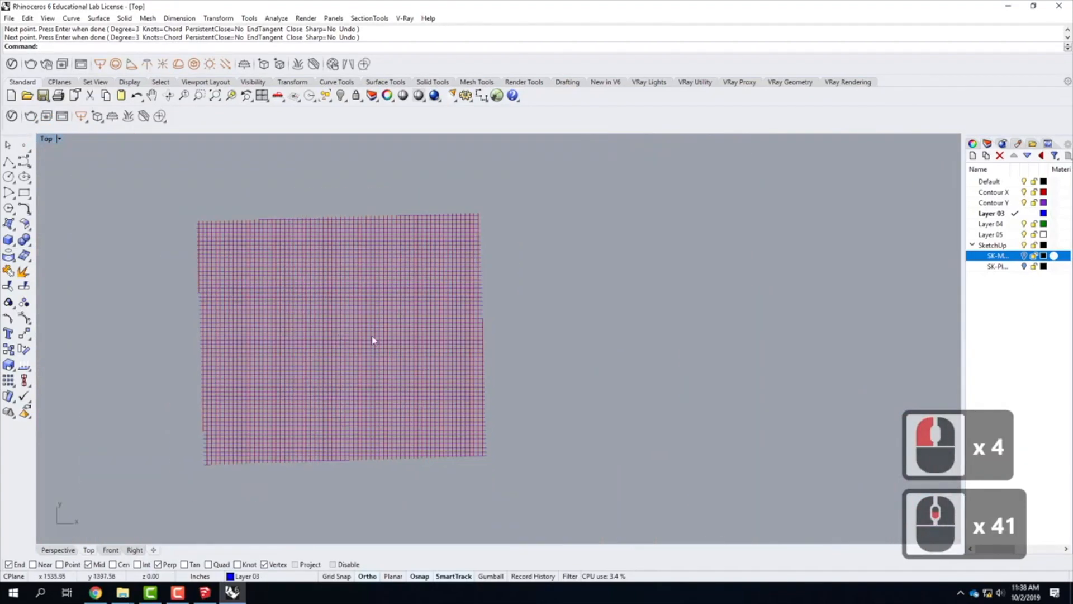
scroll(227, 233, up, 1)
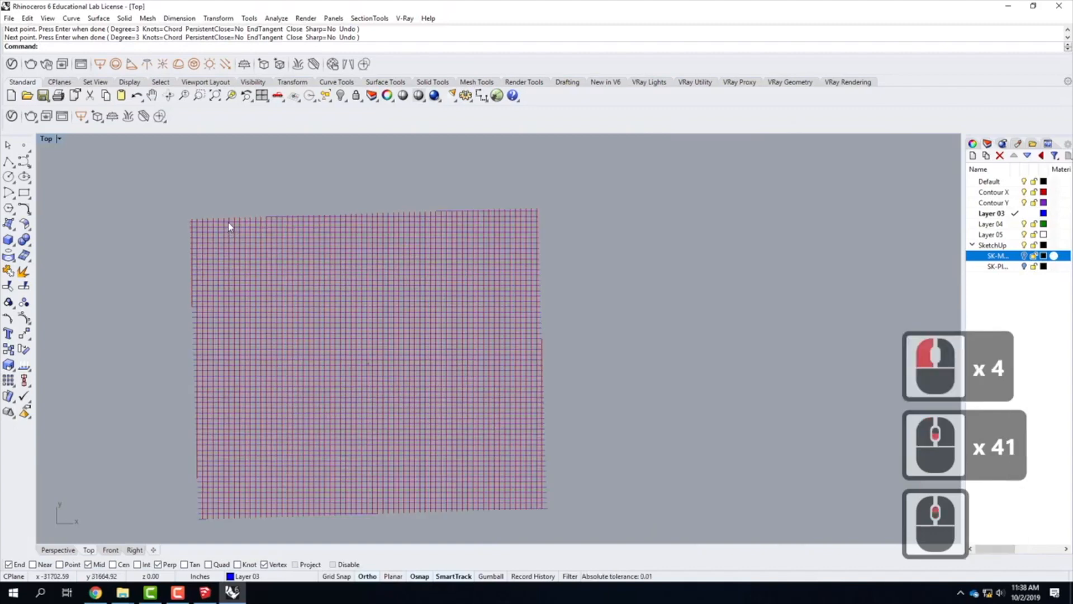
click(227, 222)
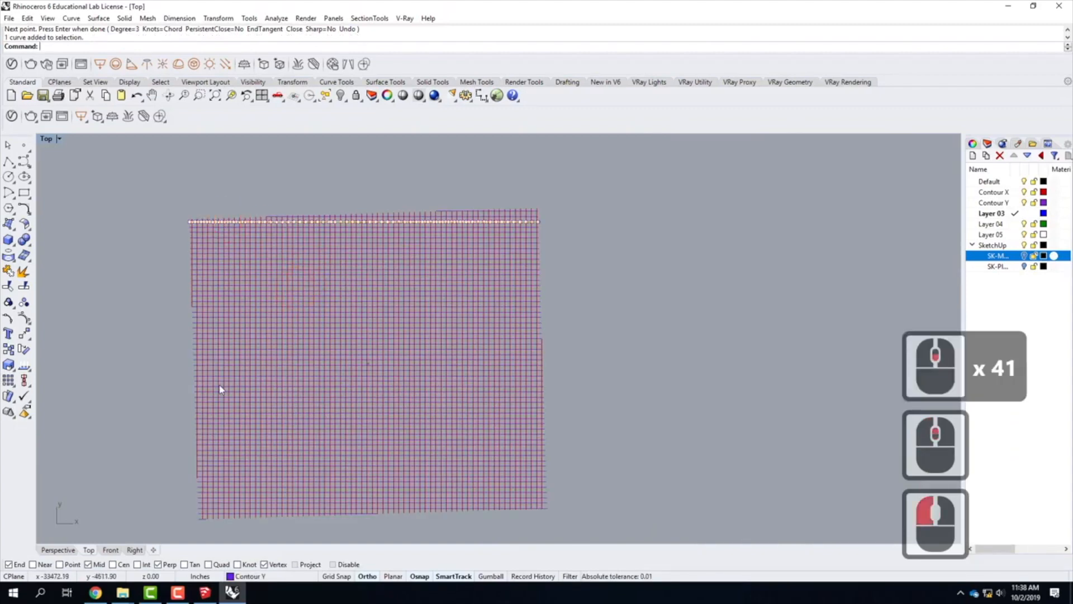
shift+click(204, 497)
shift+click(356, 517)
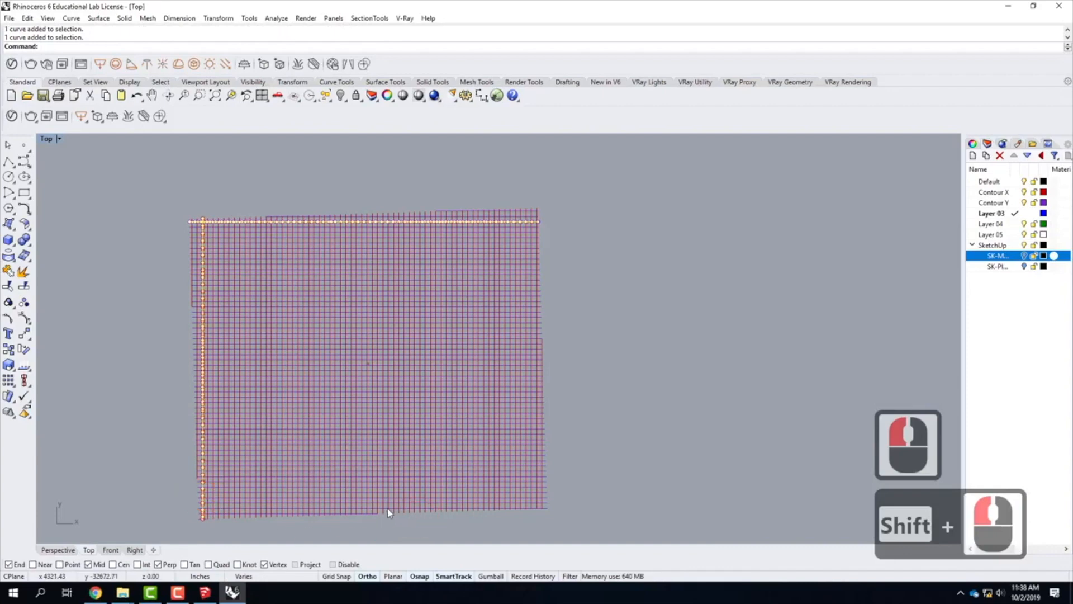
shift+click(391, 507)
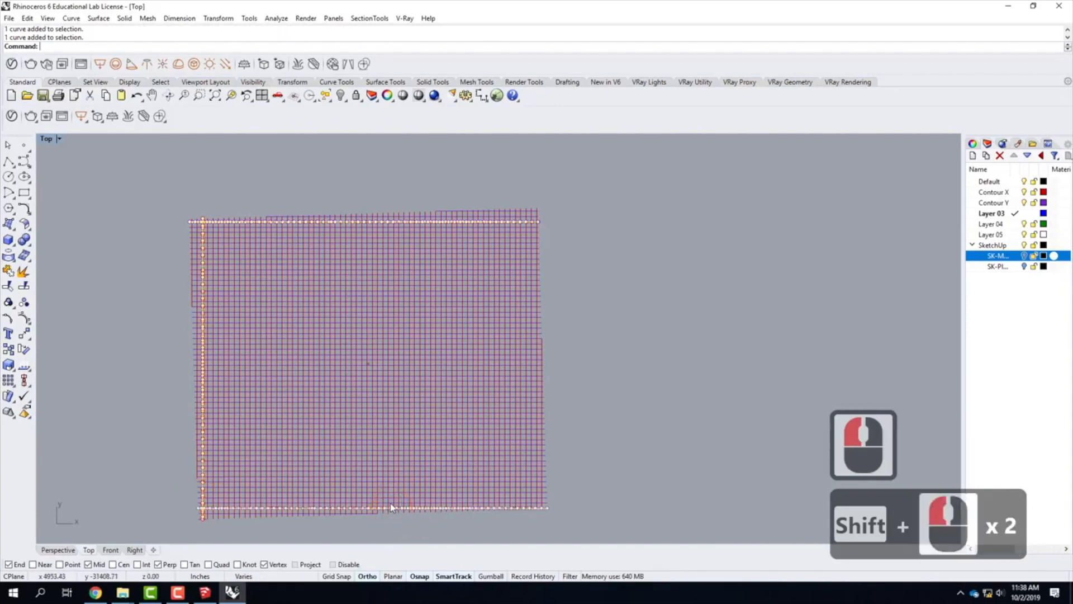
shift+click(391, 506)
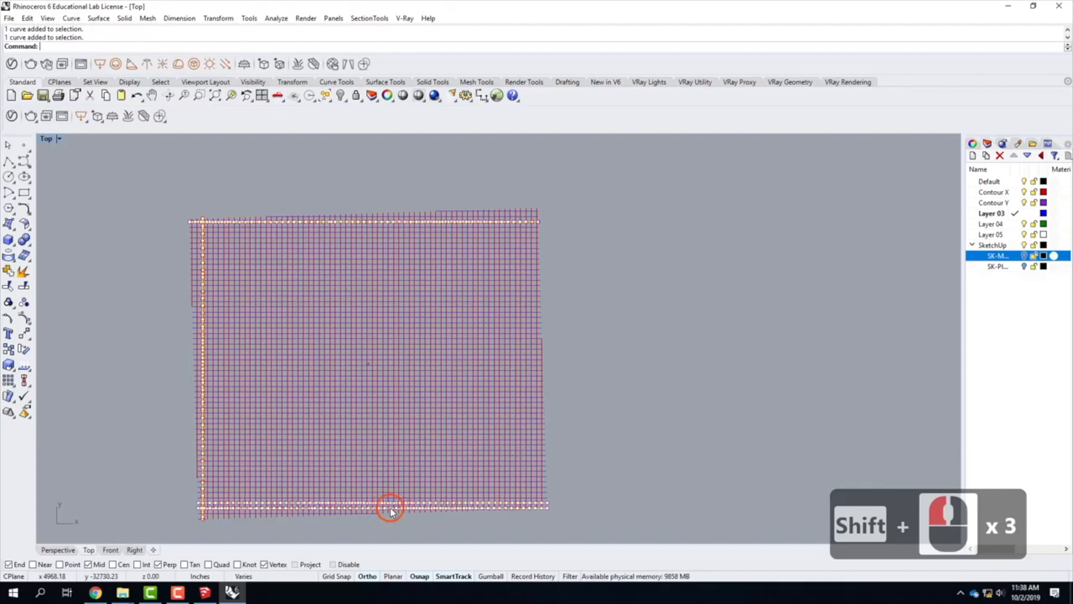
ctrl+click(389, 509)
ctrl+click(385, 508)
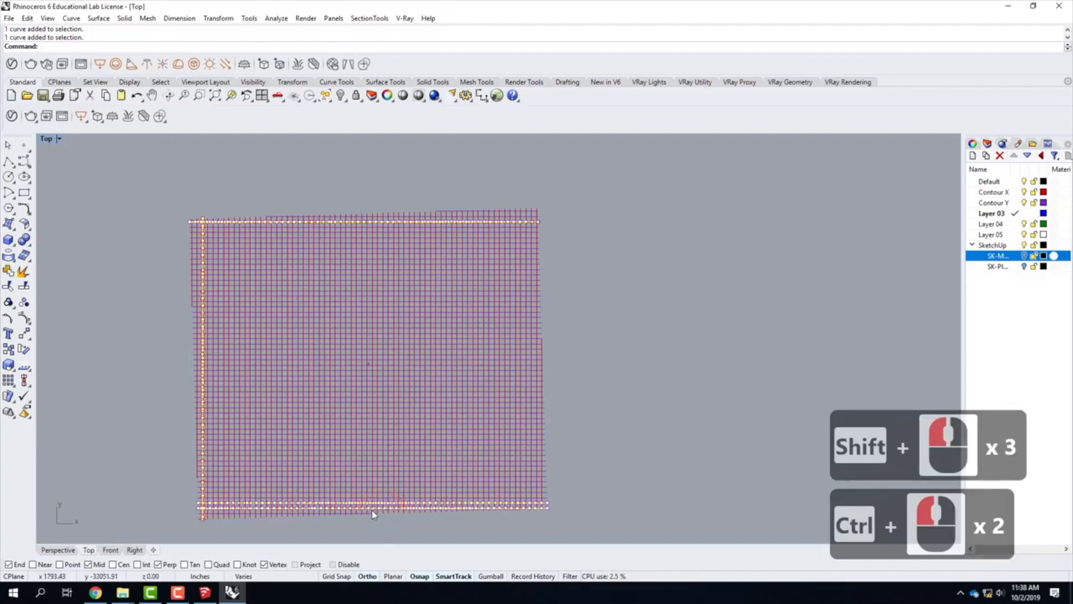
ctrl+click(378, 509)
scroll(382, 514, up, 5)
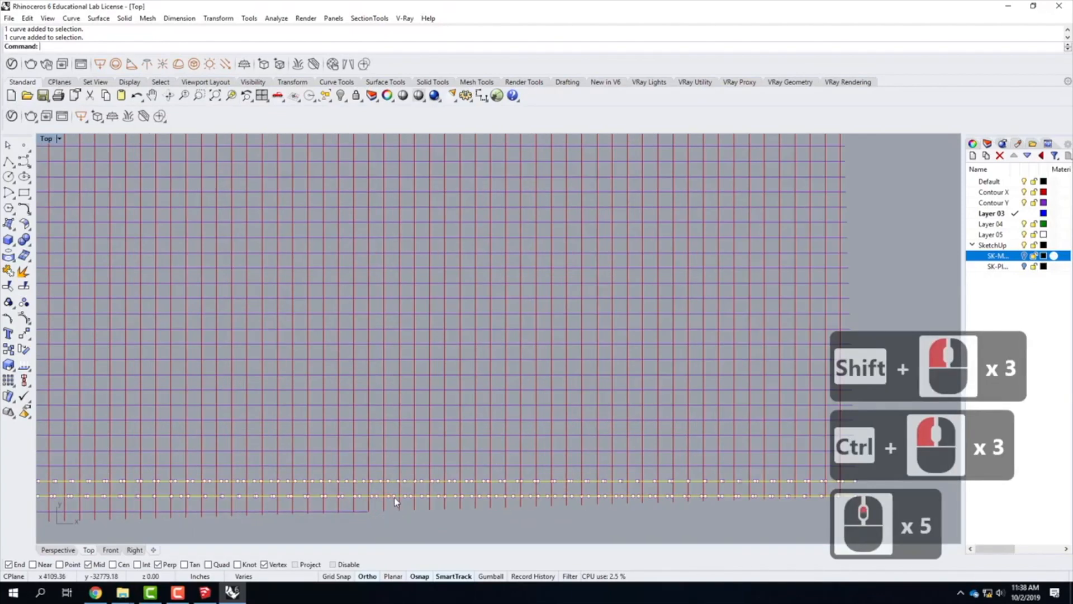
ctrl+click(399, 495)
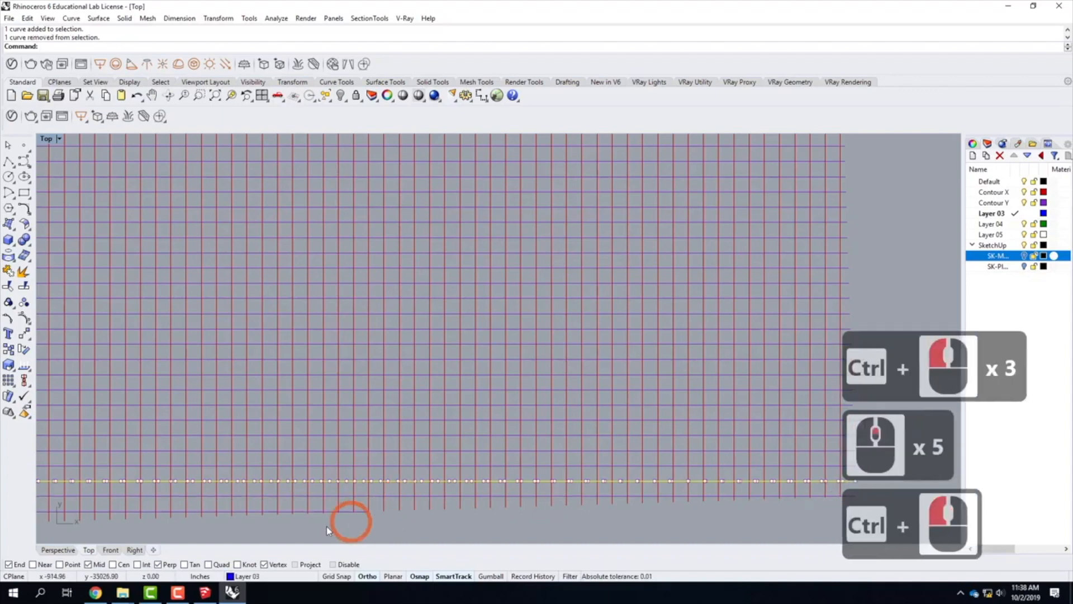
scroll(357, 503, down, 5)
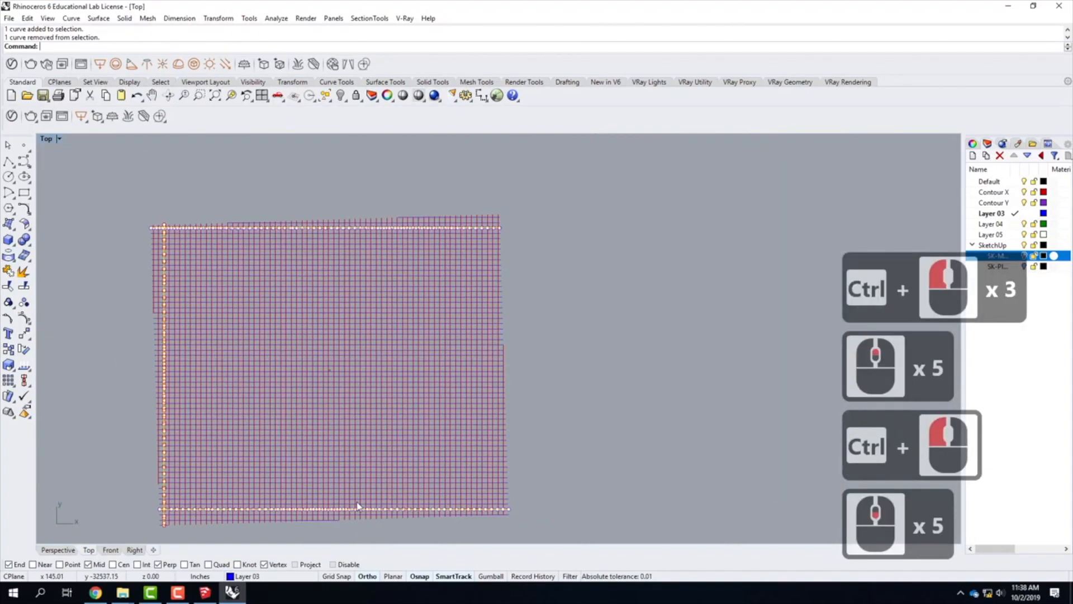
shift+click(493, 222)
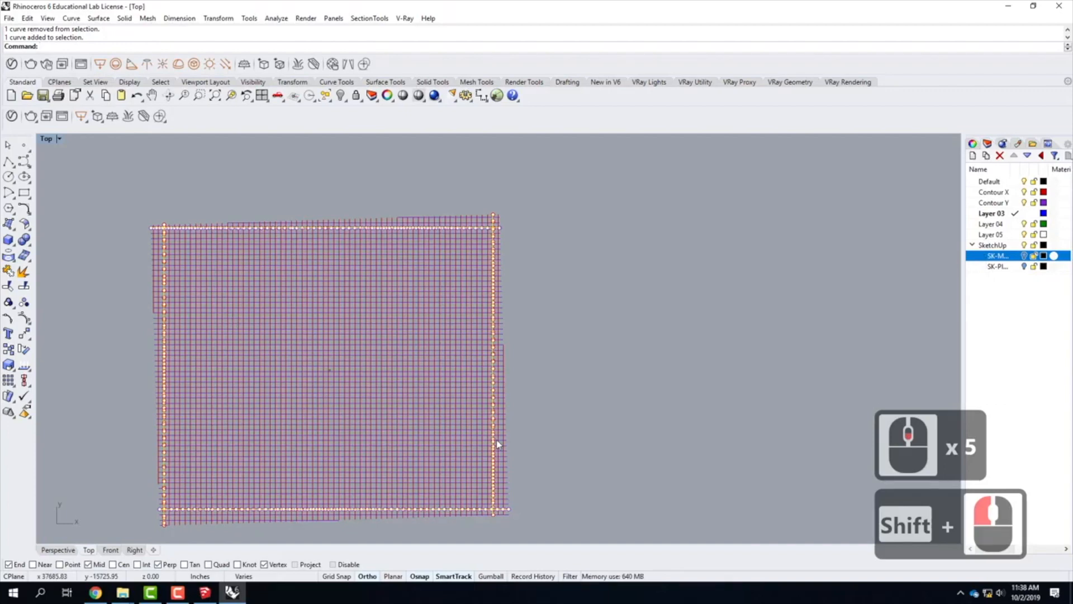
Trim away all contour ends that extend beyond the four selected boundary lines, leaving a clean rectangular grid
text(trim)
key(Return)
drag(538, 173, 501, 533)
drag(519, 183, 78, 231)
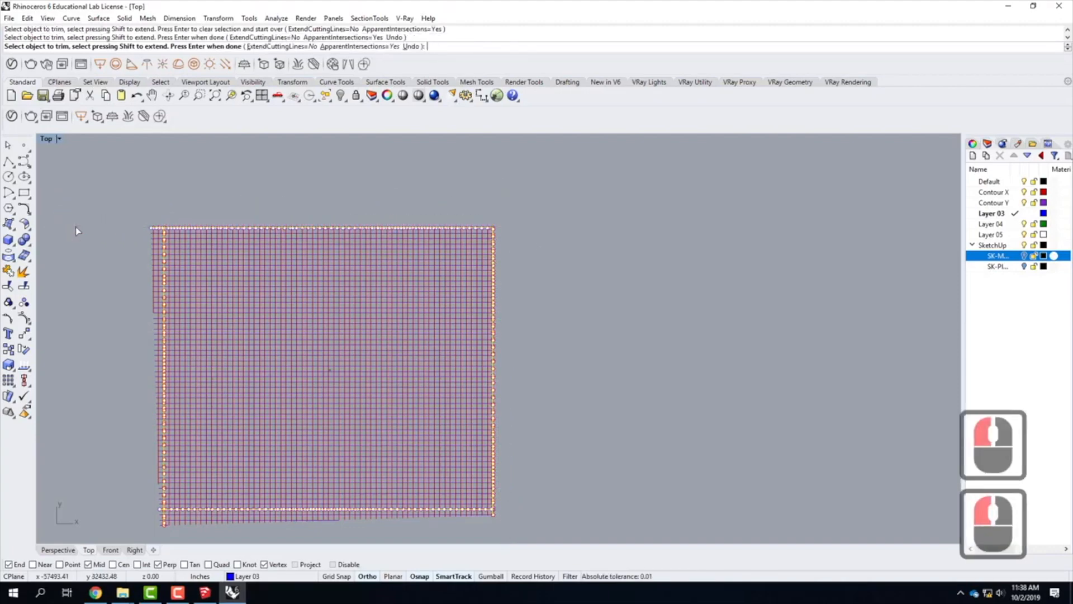
drag(160, 212, 117, 530)
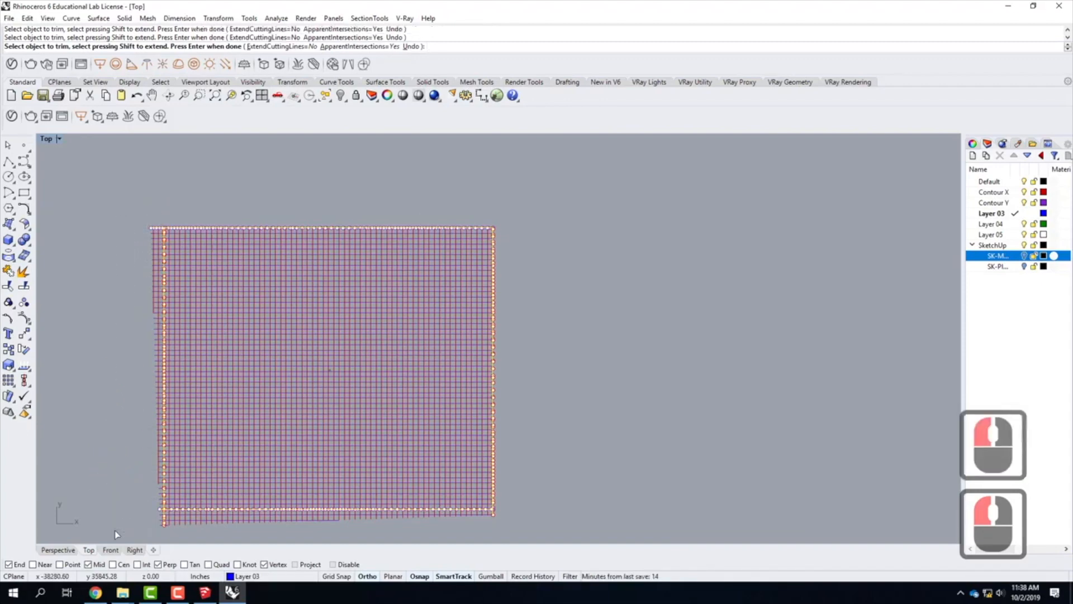
scroll(164, 451, up, 5)
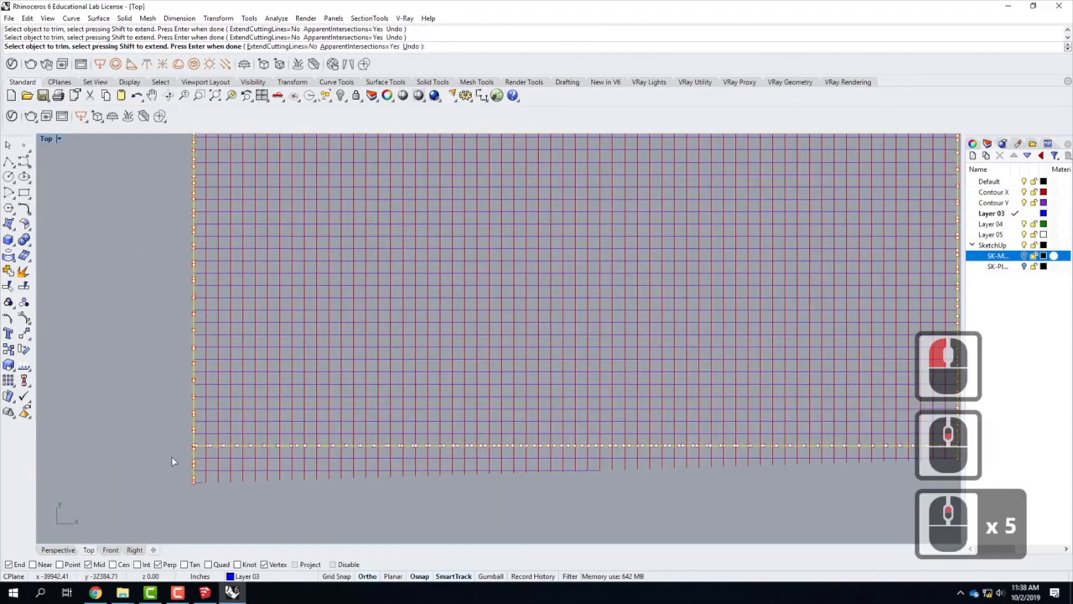
scroll(189, 466, down, 4)
drag(533, 480, 155, 457)
right_click(169, 457)
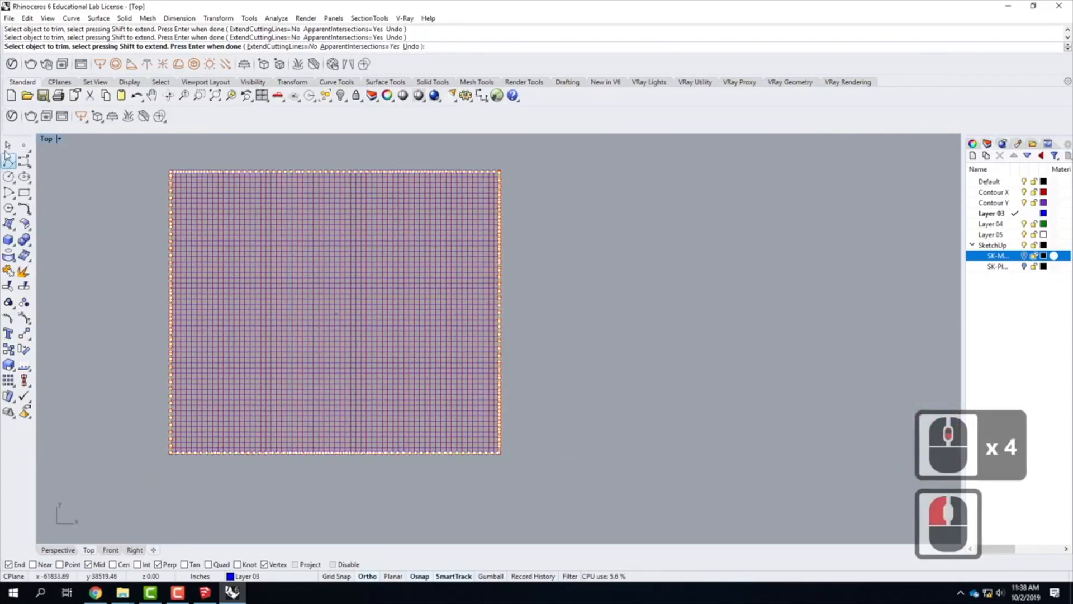
click(580, 414)
click(561, 429)
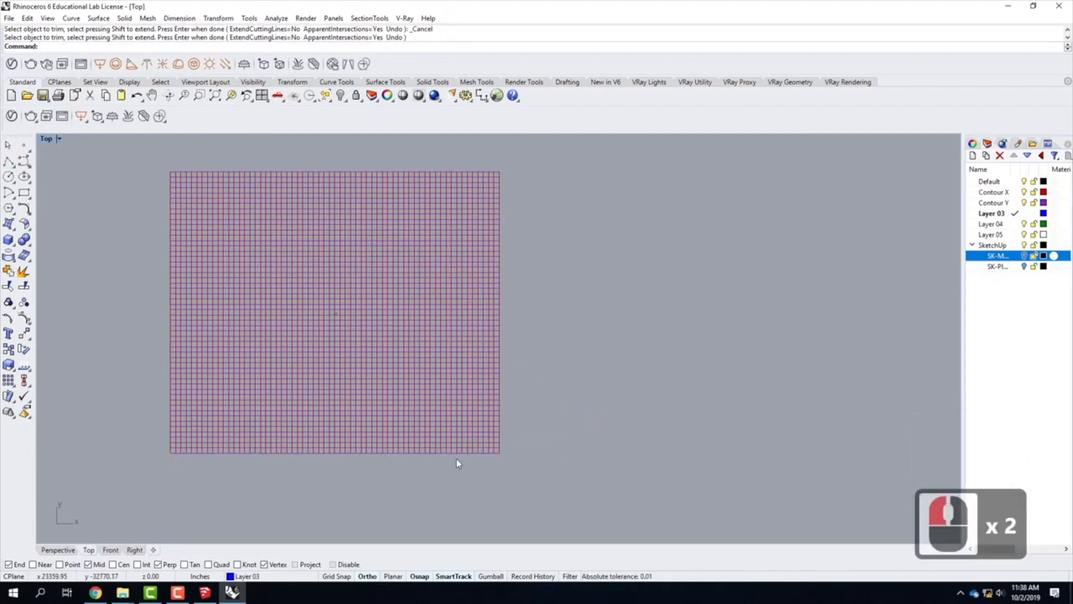
Examine the edges and overall shape of the trimmed contour grid in the Perspective and Top views
double_click(49, 139)
double_click(526, 139)
right_drag(604, 202, 707, 221)
scroll(707, 220, down, 3)
scroll(399, 323, up, 5)
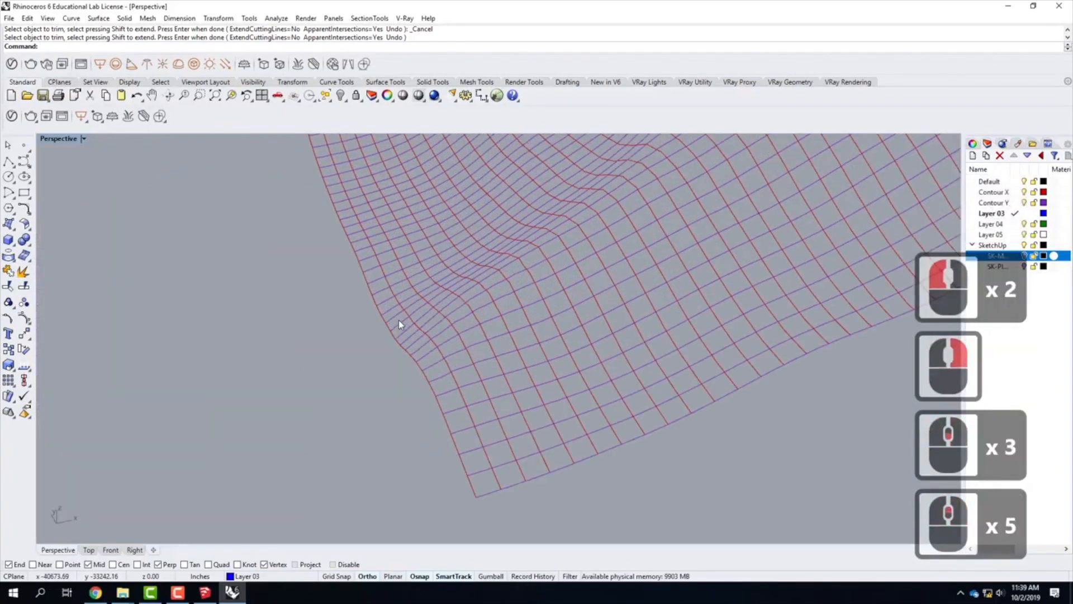
scroll(399, 323, down, 5)
right_drag(399, 321, 546, 297)
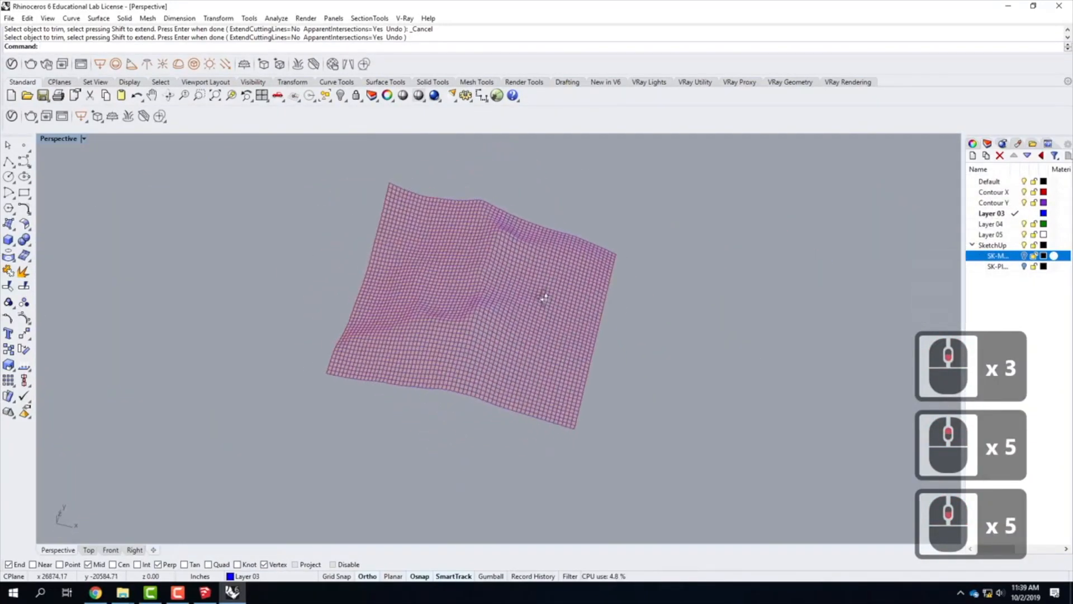
right_click(108, 151)
double_click(62, 138)
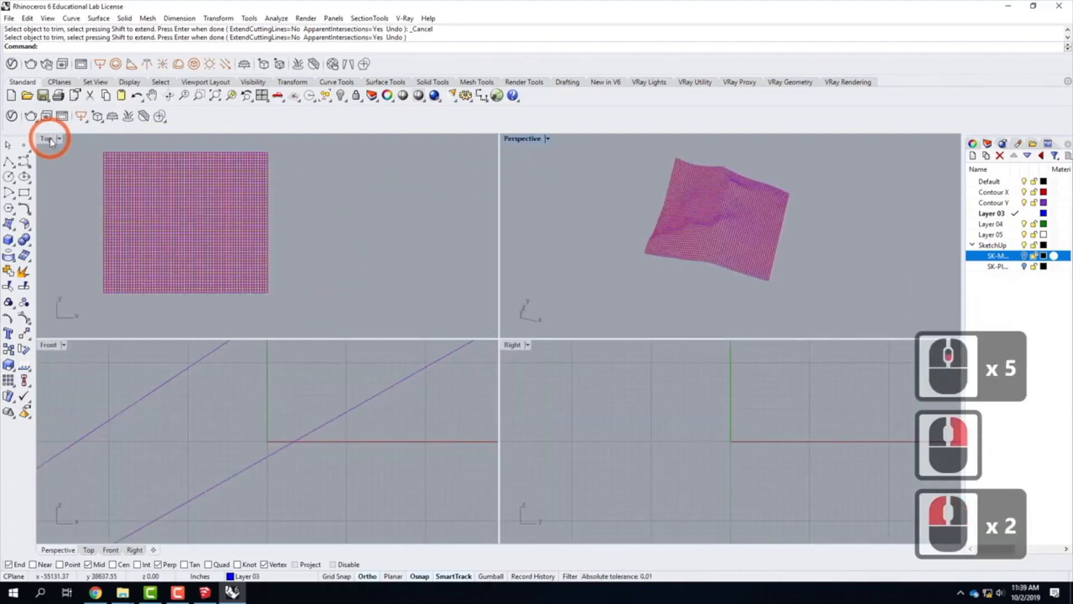
double_click(48, 138)
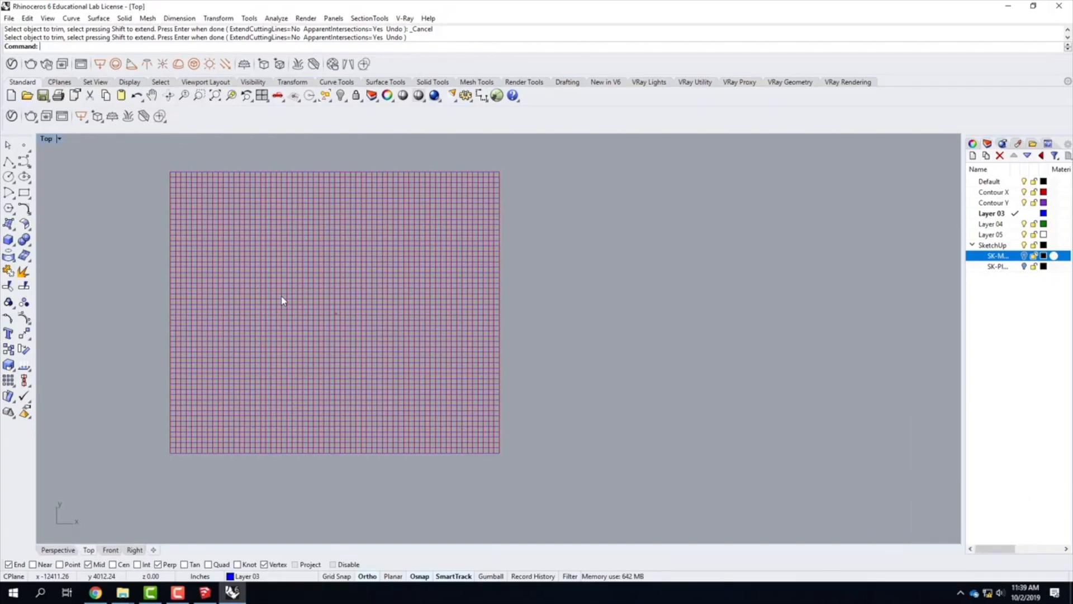
double_click(51, 140)
double_click(525, 140)
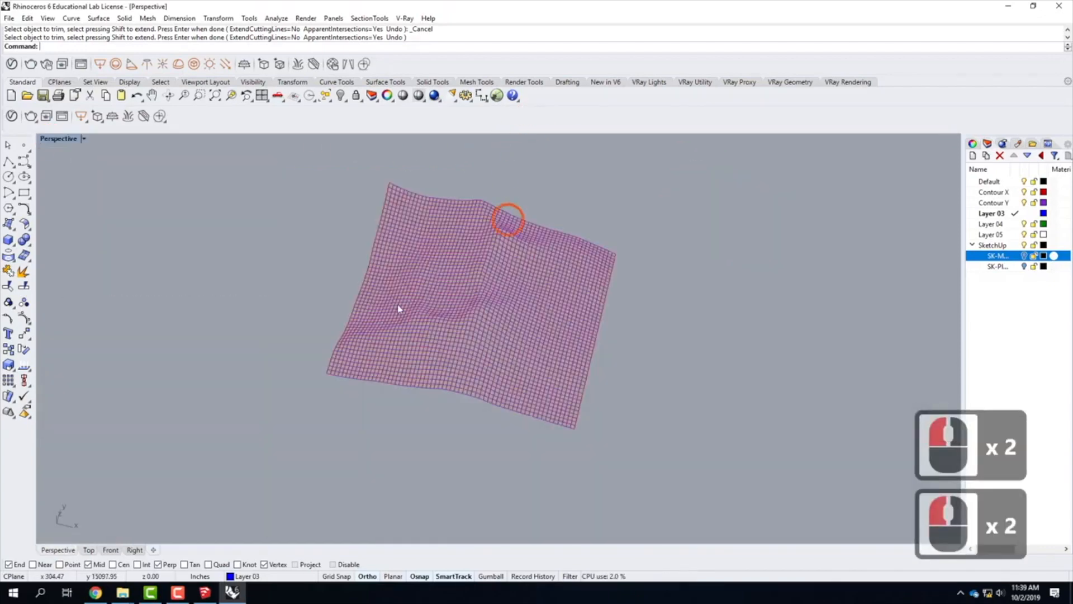
scroll(398, 335, down, 2)
scroll(379, 307, up, 3)
right_drag(507, 391, 457, 329)
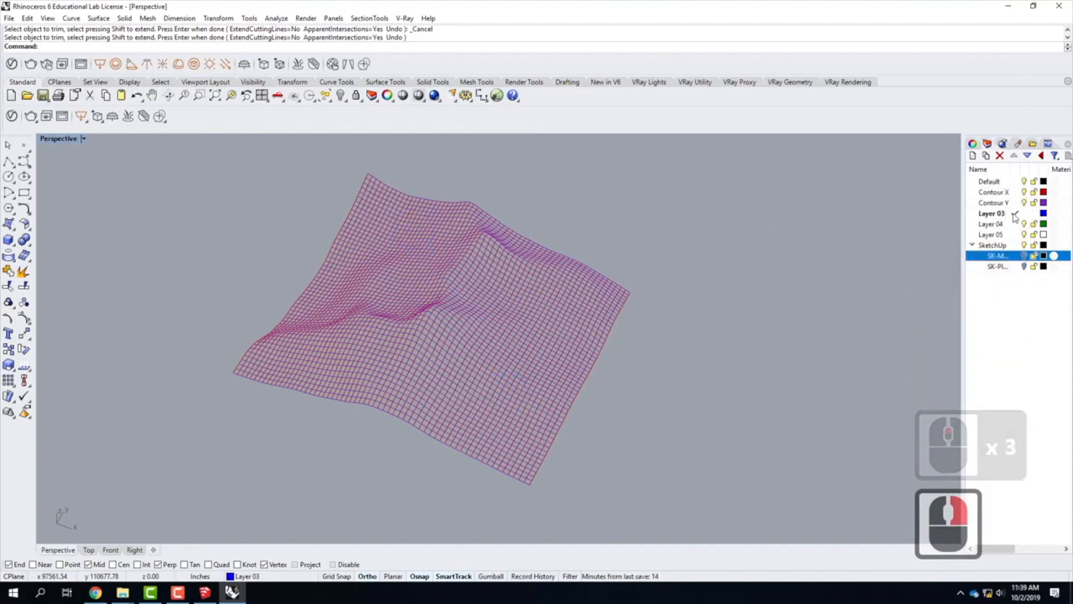
Rename Layer 03 as Terrain
double_click(990, 215)
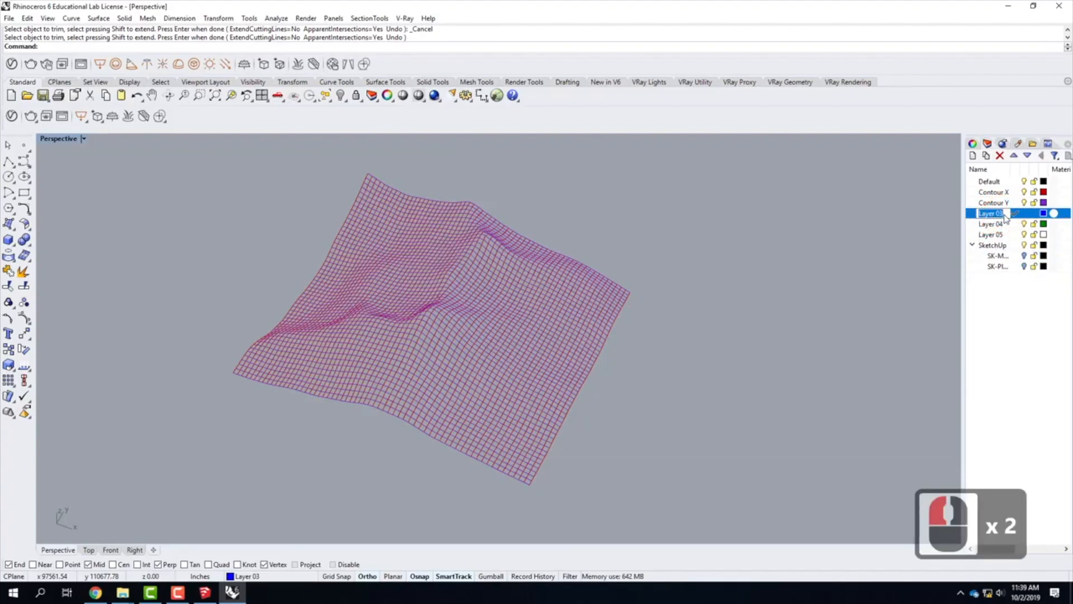
text(Terrain)
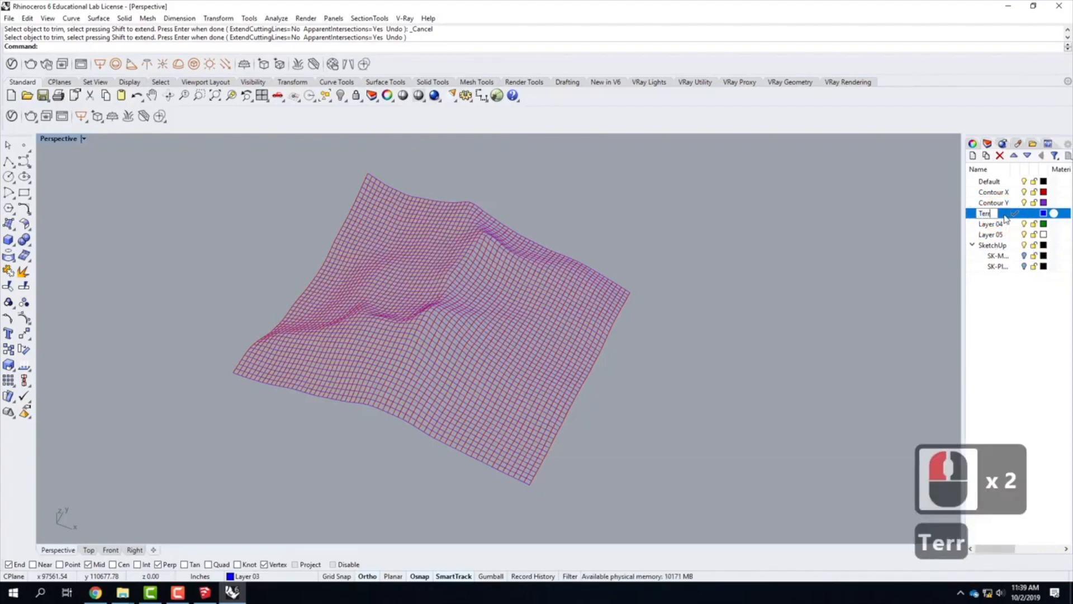
key(Return)
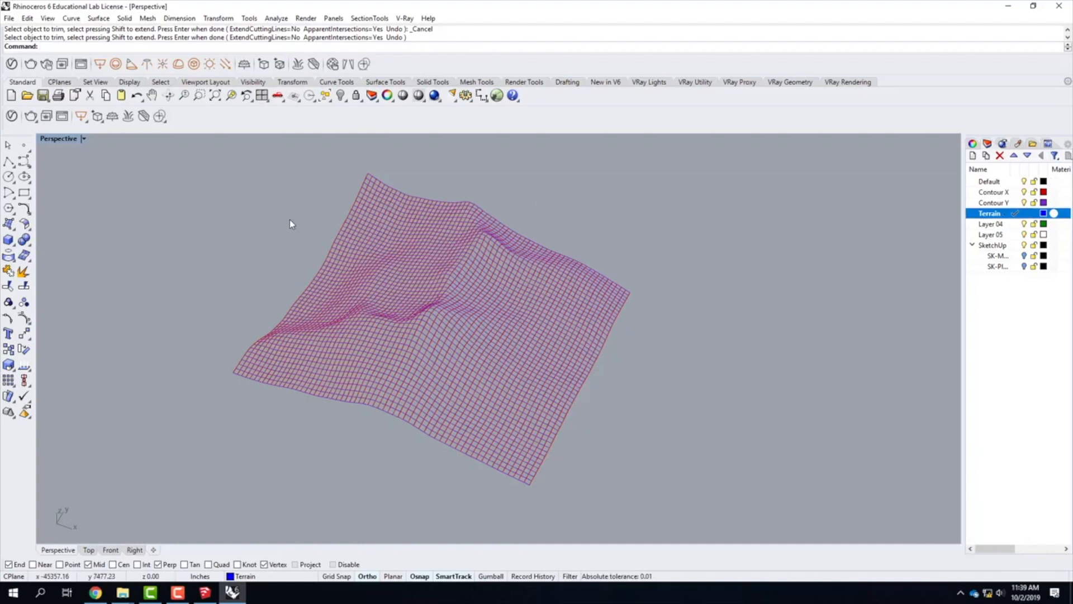
Start saving the model and create and open a new folder F2019 inside the Ex211 - Topography from SketchUp folder
click(9, 18)
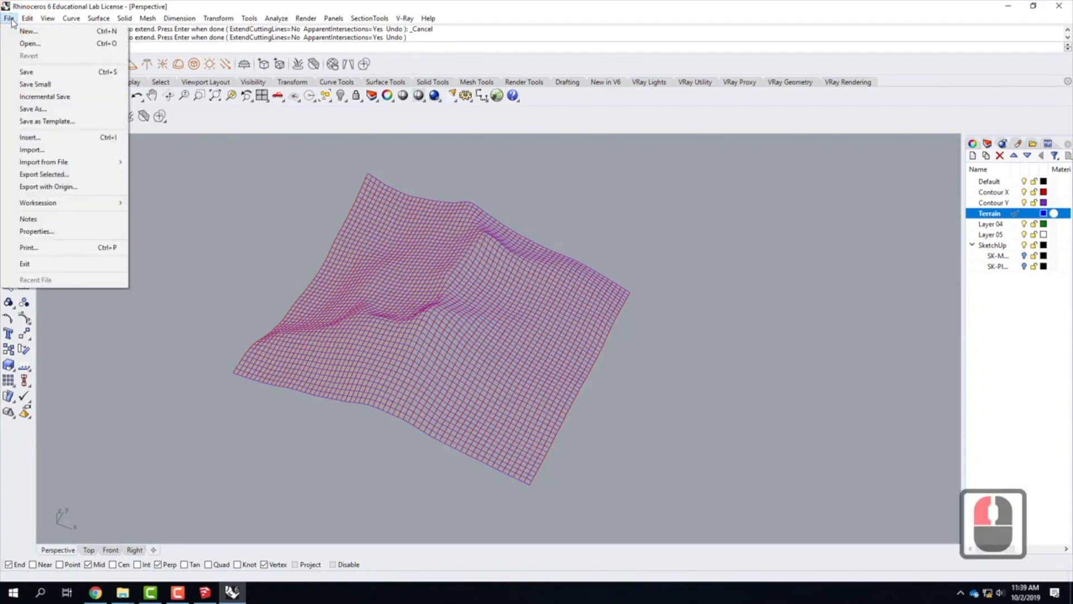
click(25, 73)
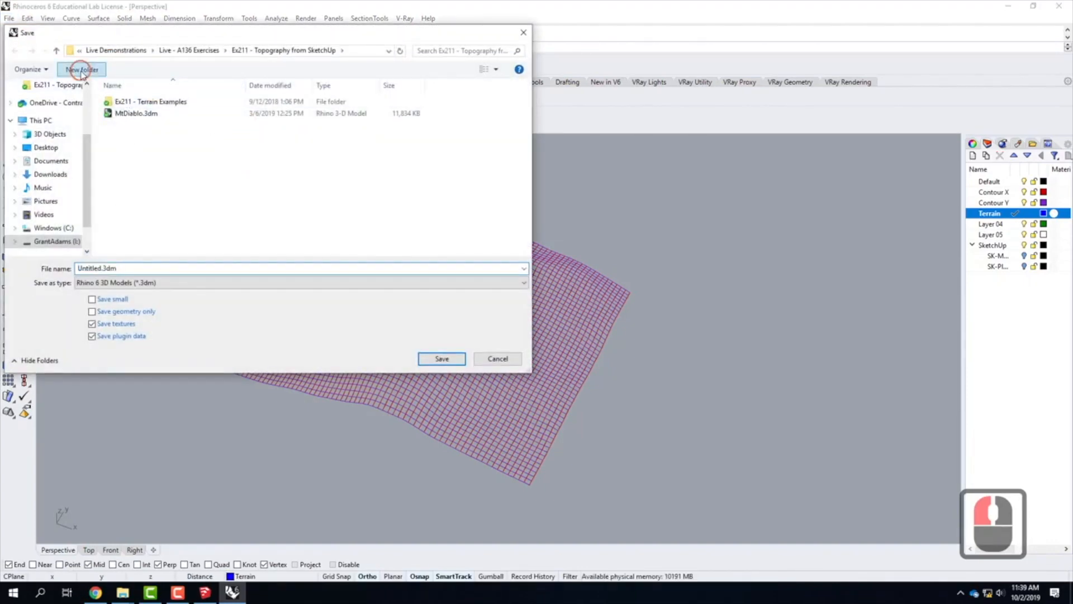
click(188, 45)
text(F2019)
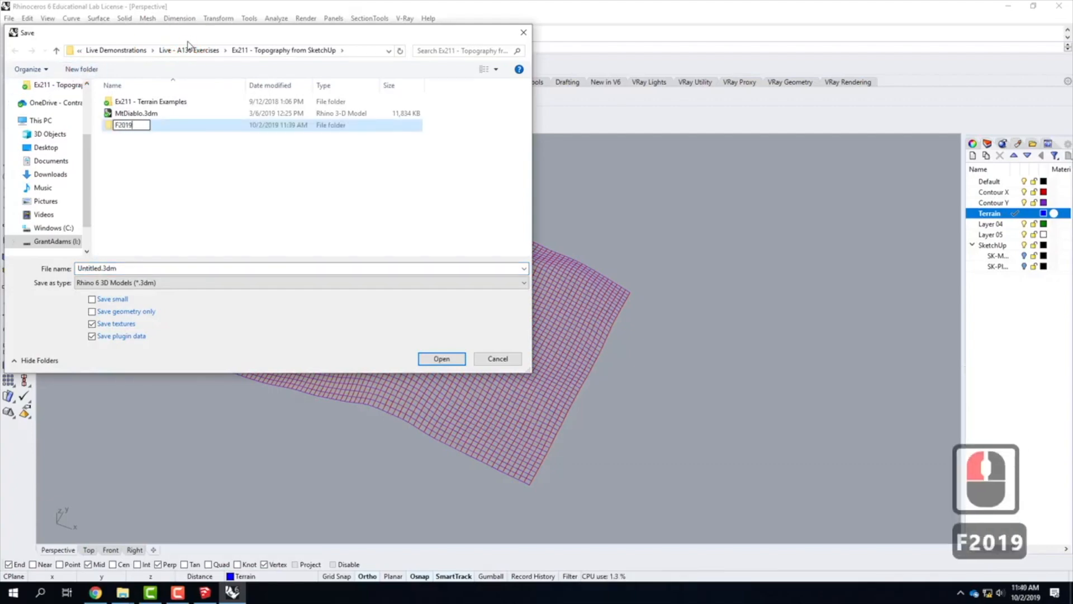
key(Return)
double_click(143, 125)
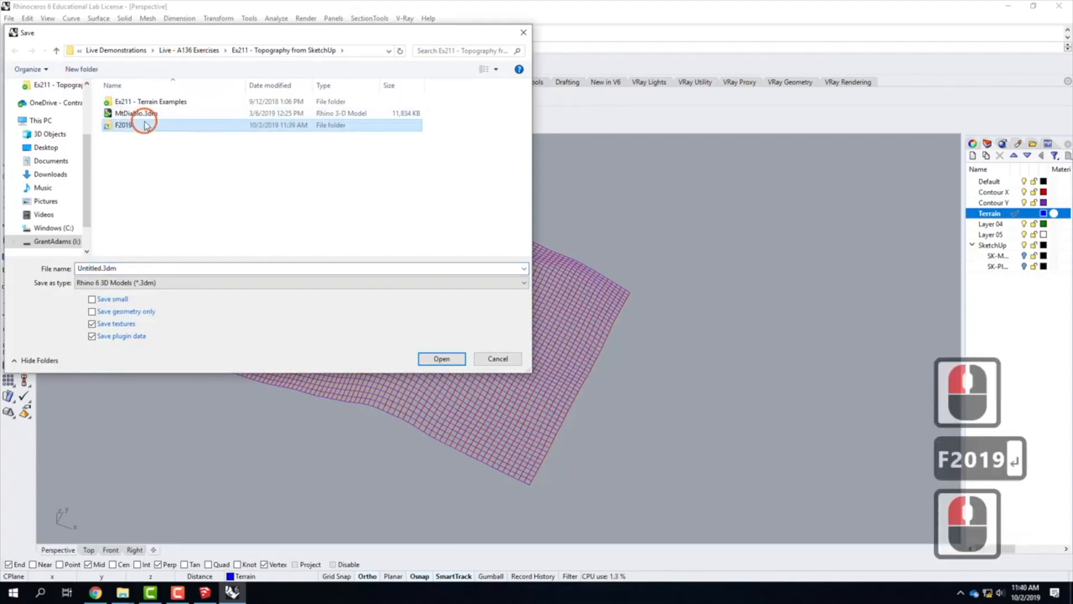
Name the file Sierra.3dm and save it in the F2019 folder
click(98, 267)
click(98, 268)
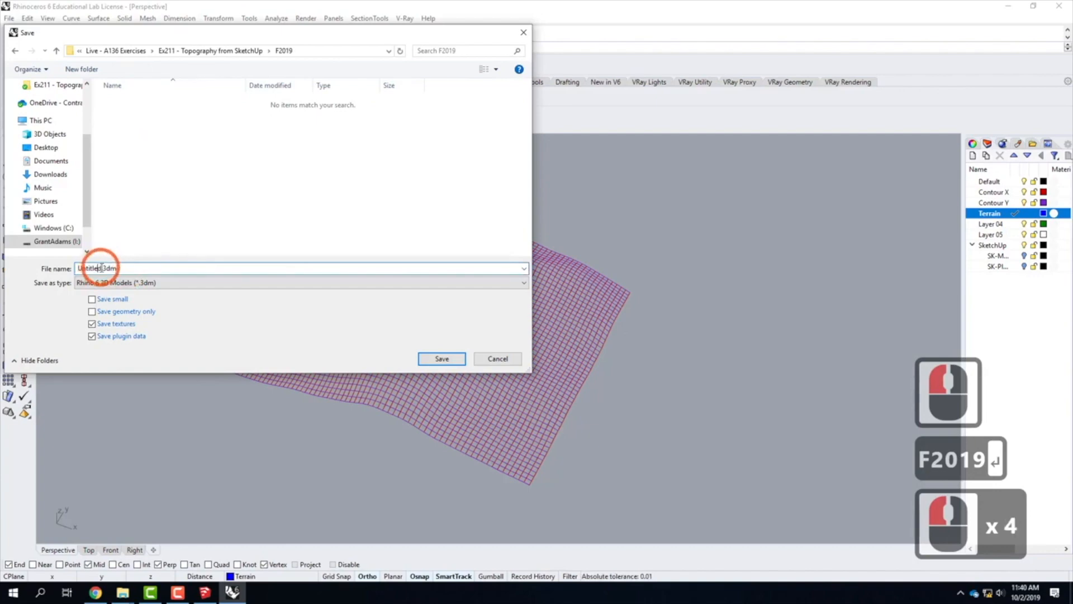
click(43, 262)
text(Sierra)
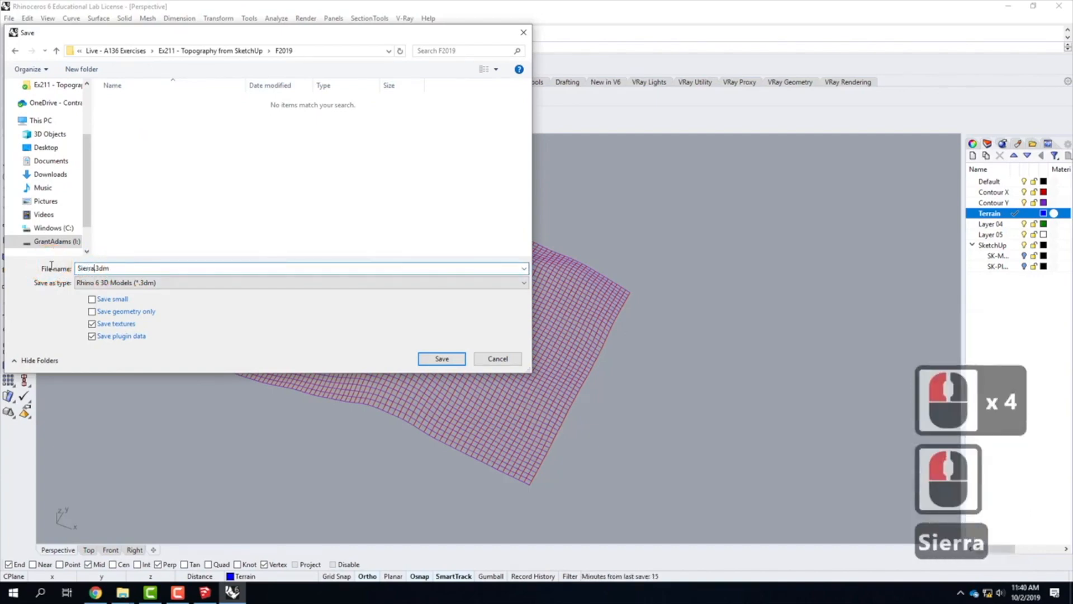
click(441, 358)
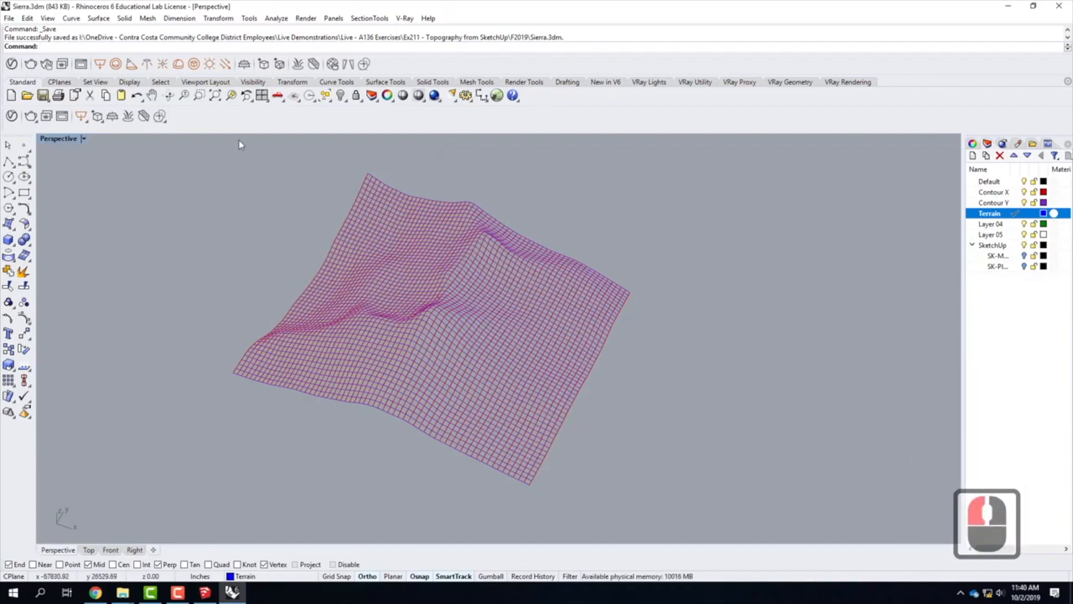
Run NetworkSrf on all the Contour X and Contour Y curves and agree to continue with the large curve selection
click(99, 20)
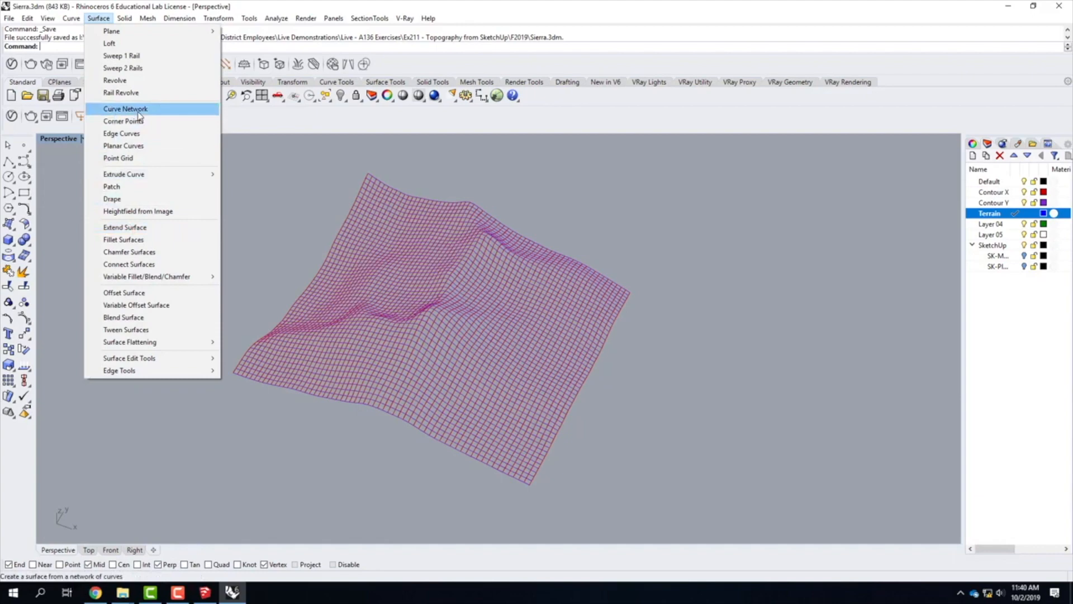
click(55, 50)
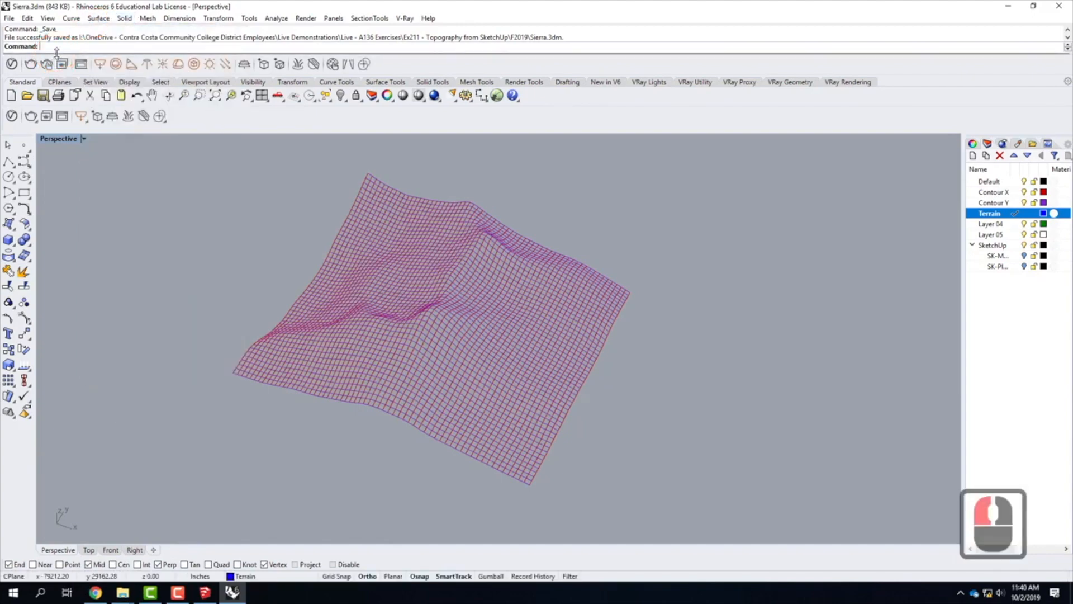
text(net)
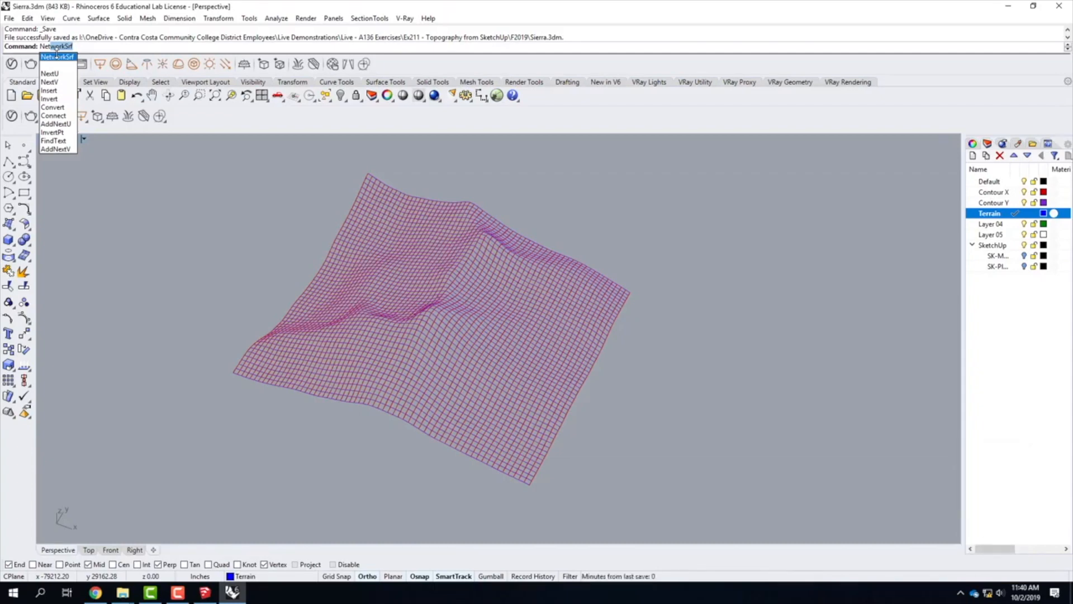
key(Return)
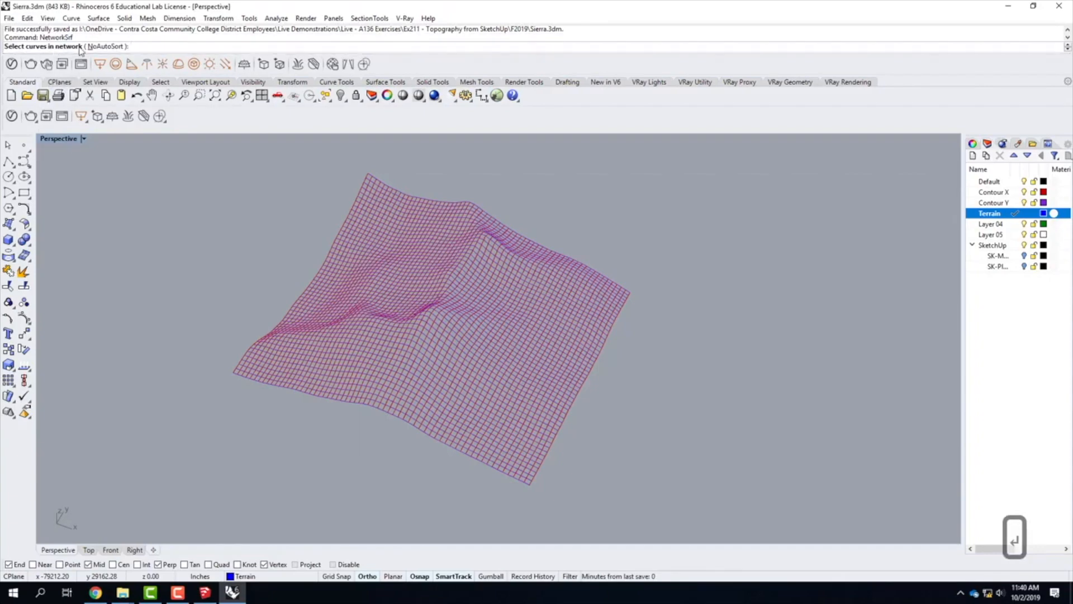
drag(212, 150, 723, 505)
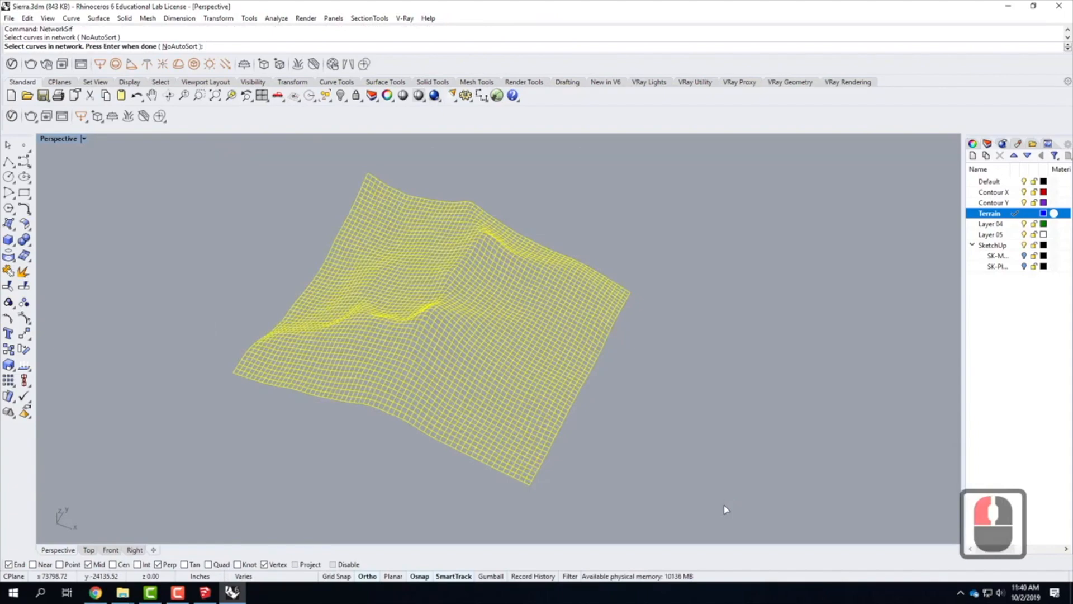
key(Return)
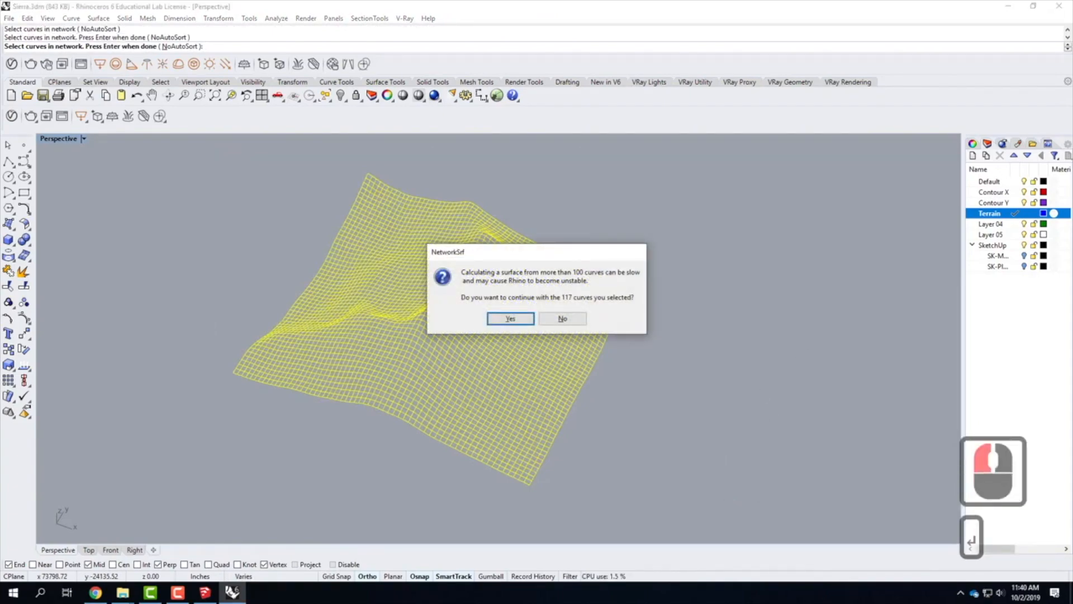
drag(555, 252, 687, 186)
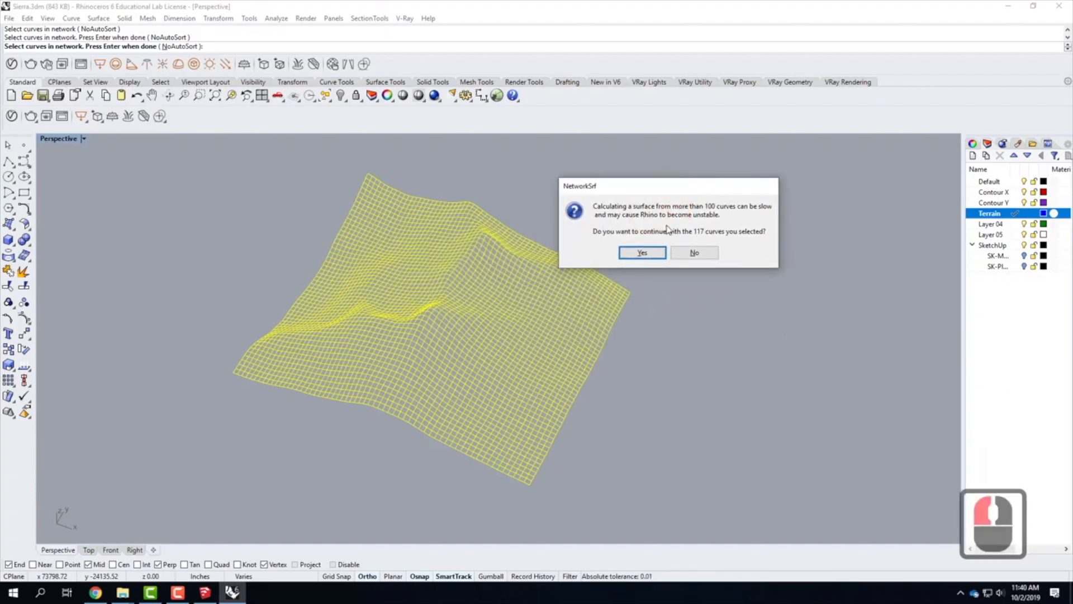
click(644, 254)
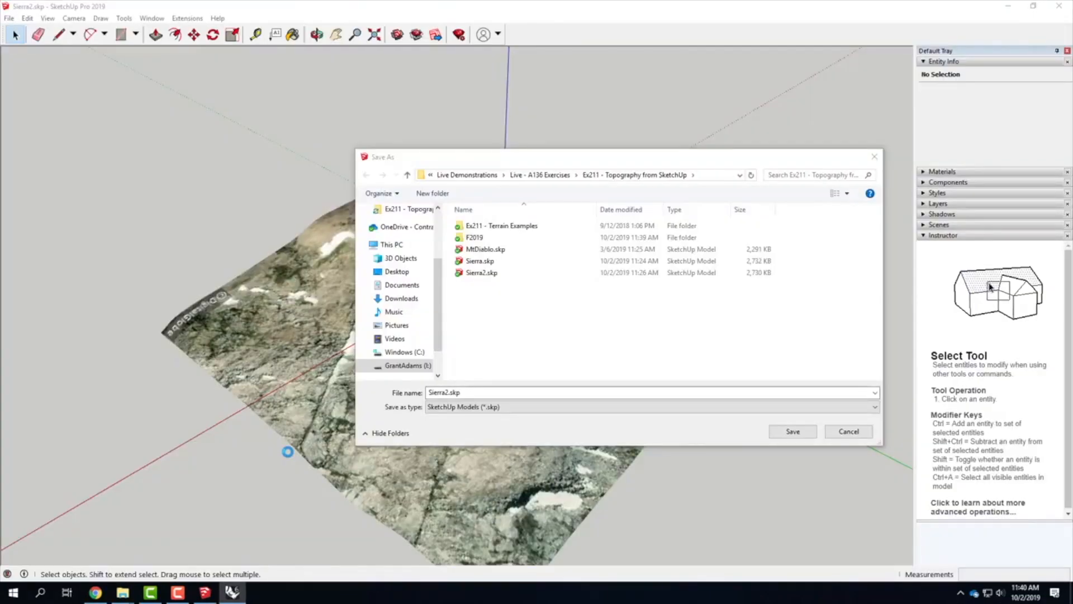
Cancel the Save As dialog in SketchUp and switch back to Rhino
click(230, 598)
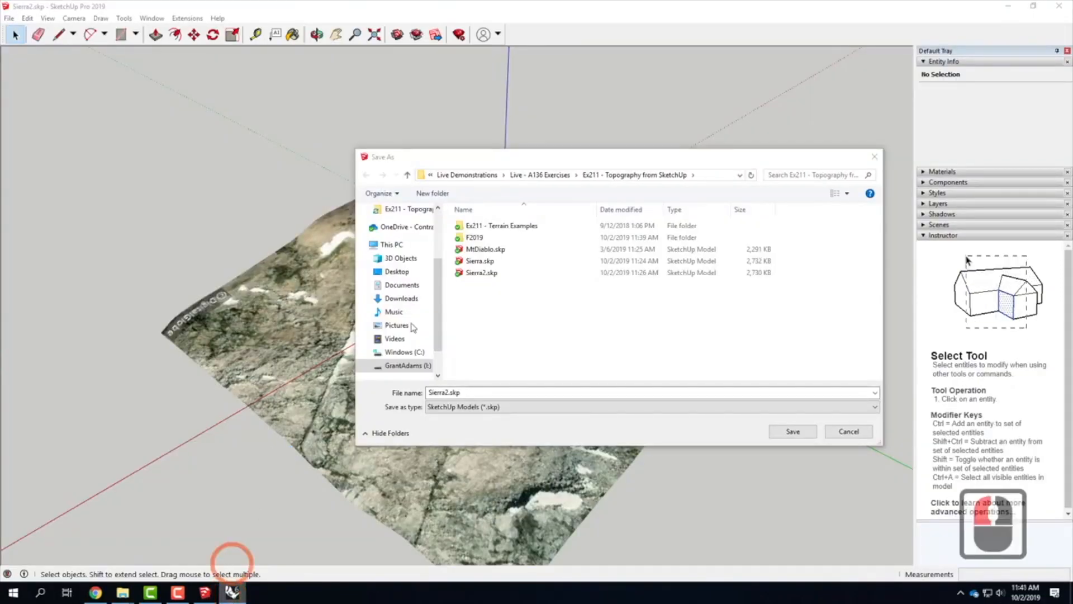
click(845, 432)
click(1002, 8)
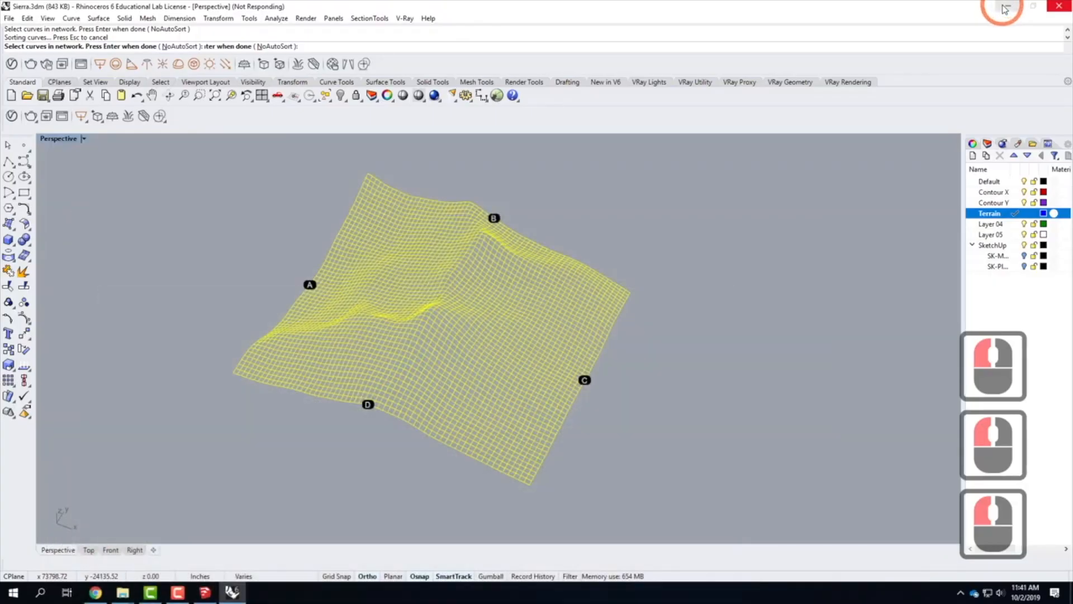
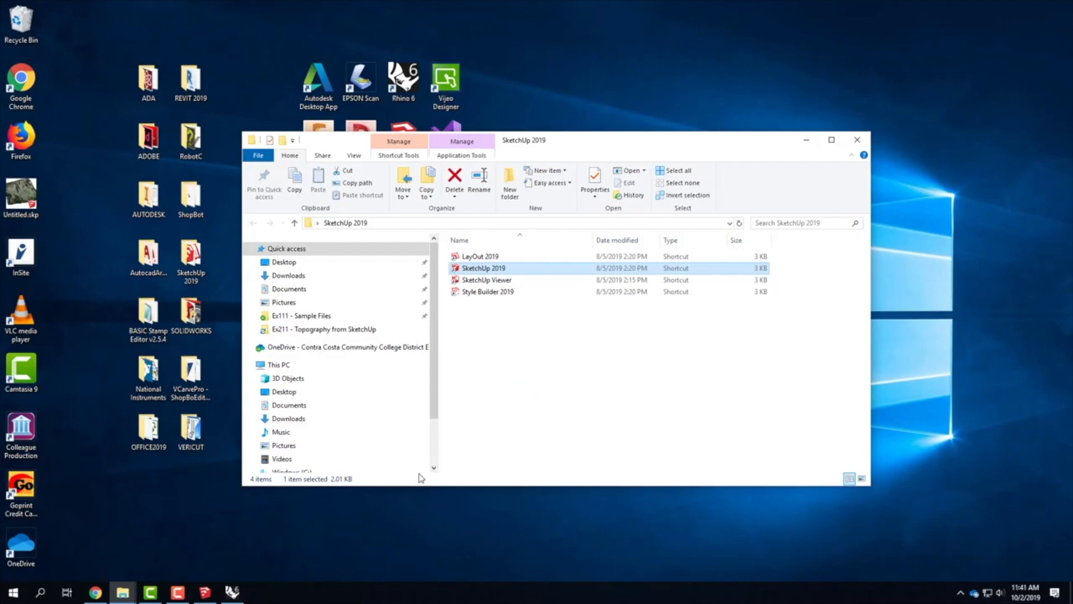
click(235, 590)
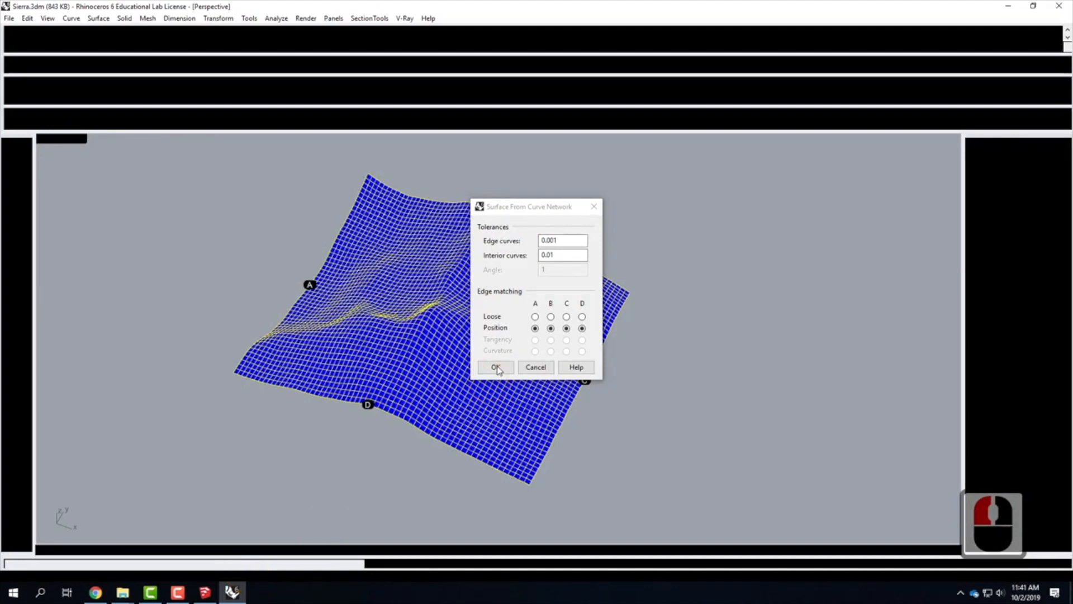
Create the network surface with tolerances of 0.001 for edge curves and 0.01 for interior curves, and Position matching on edges A to D
click(496, 367)
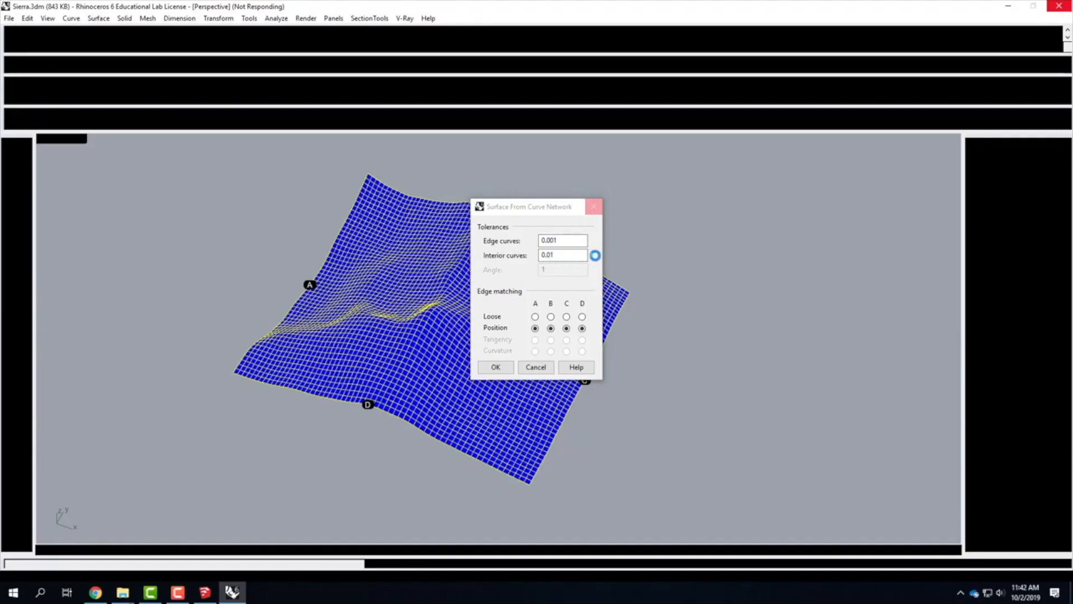
click(497, 367)
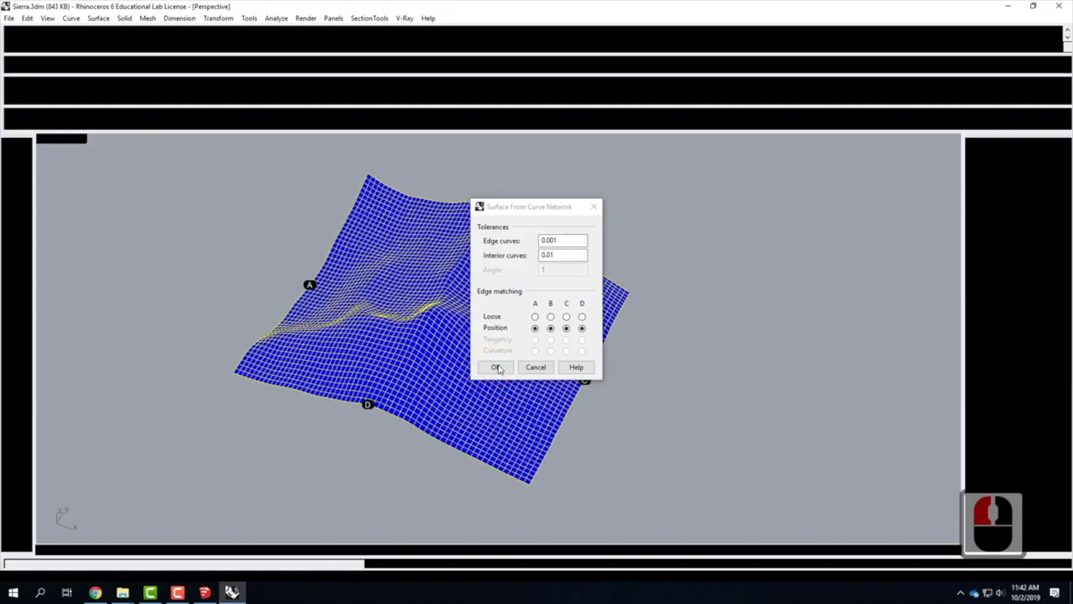
click(497, 367)
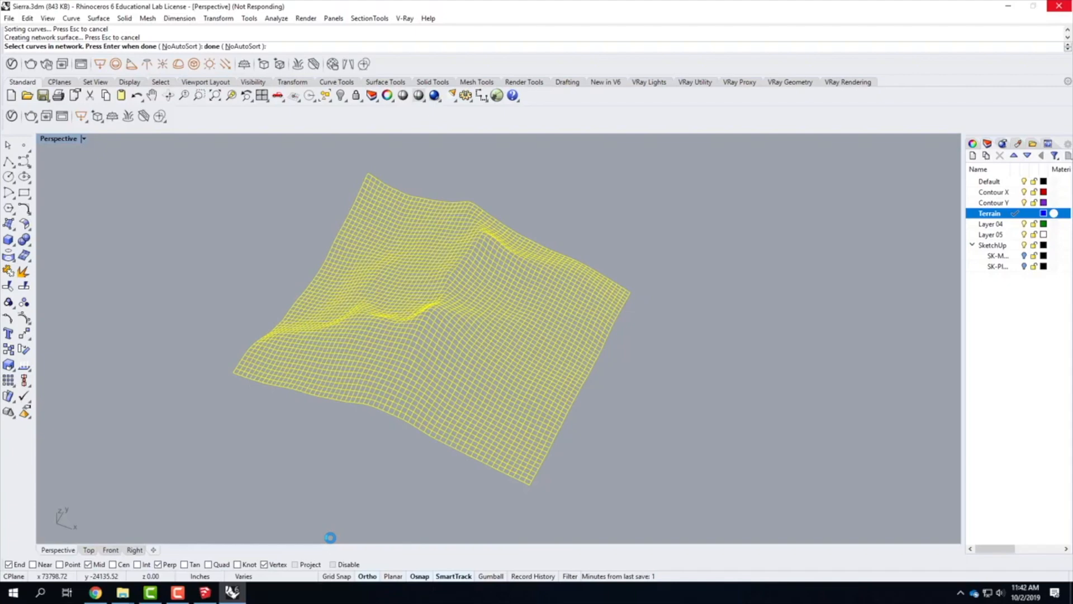
mouse_move(208, 599)
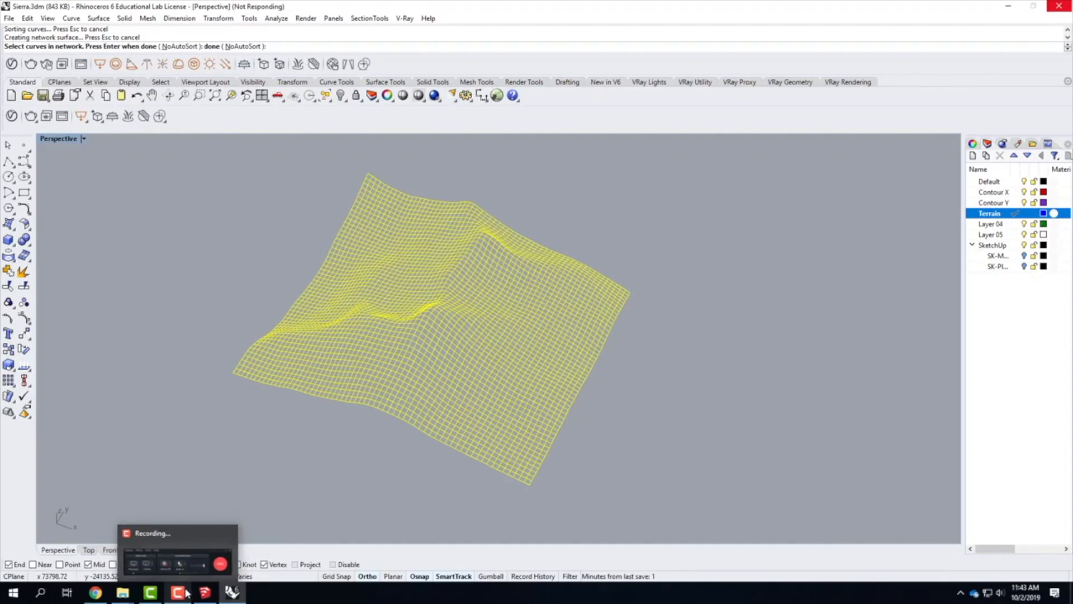
click(180, 596)
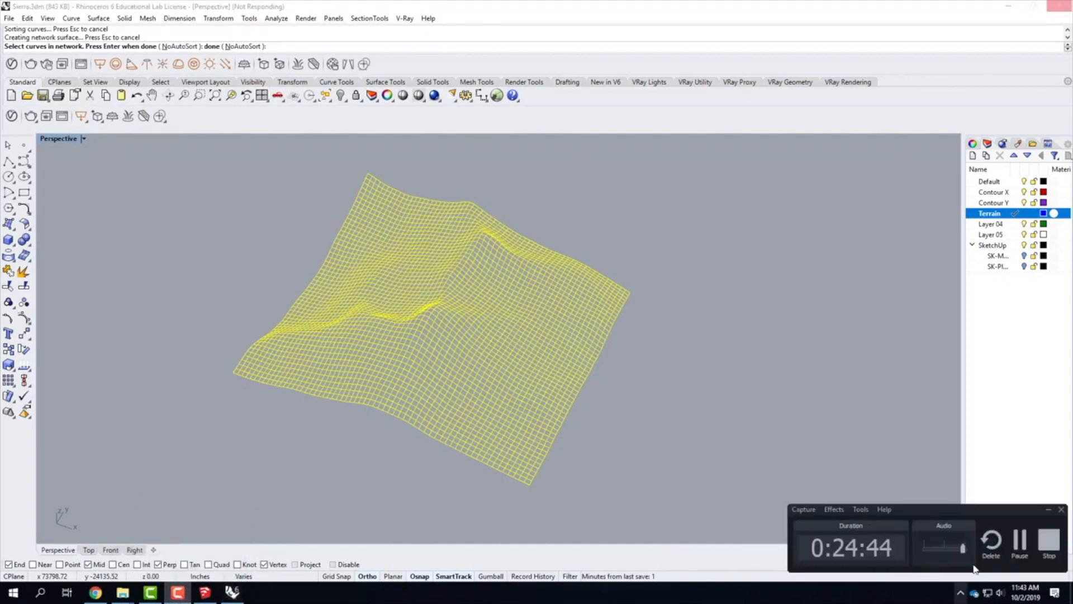
click(1021, 544)
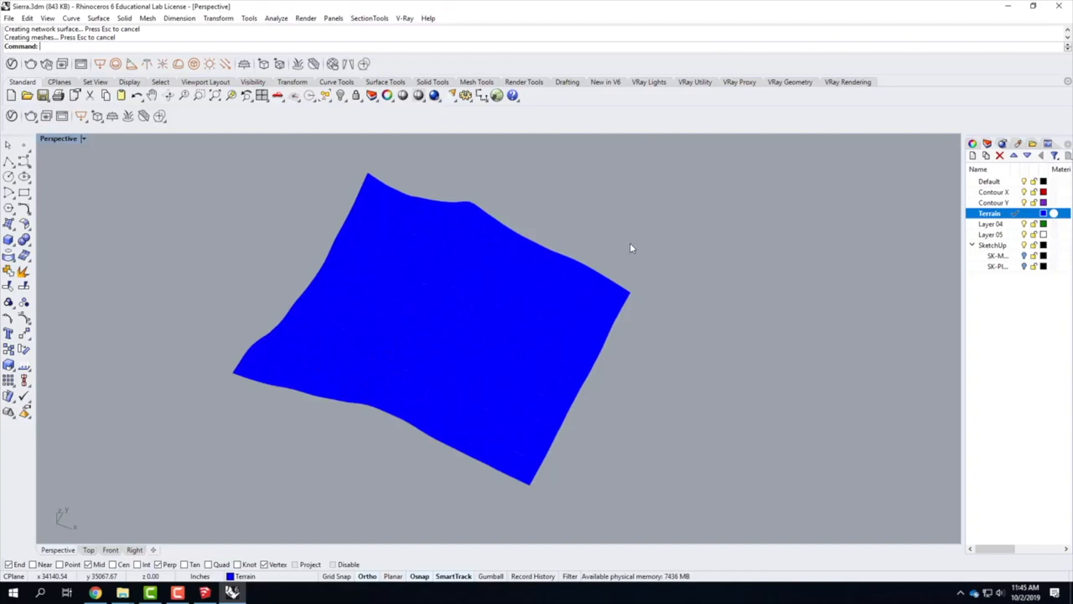
Rebuild the terrain surface with a point count of 200 in U and 200 in V, deleting the input, and deselect it
click(520, 291)
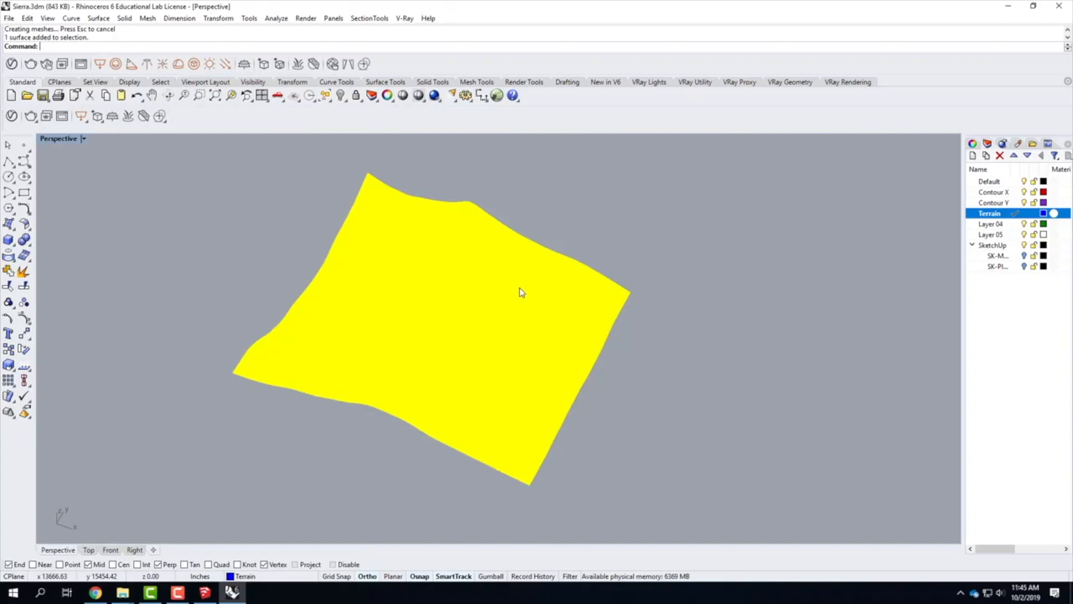
text(rebuild)
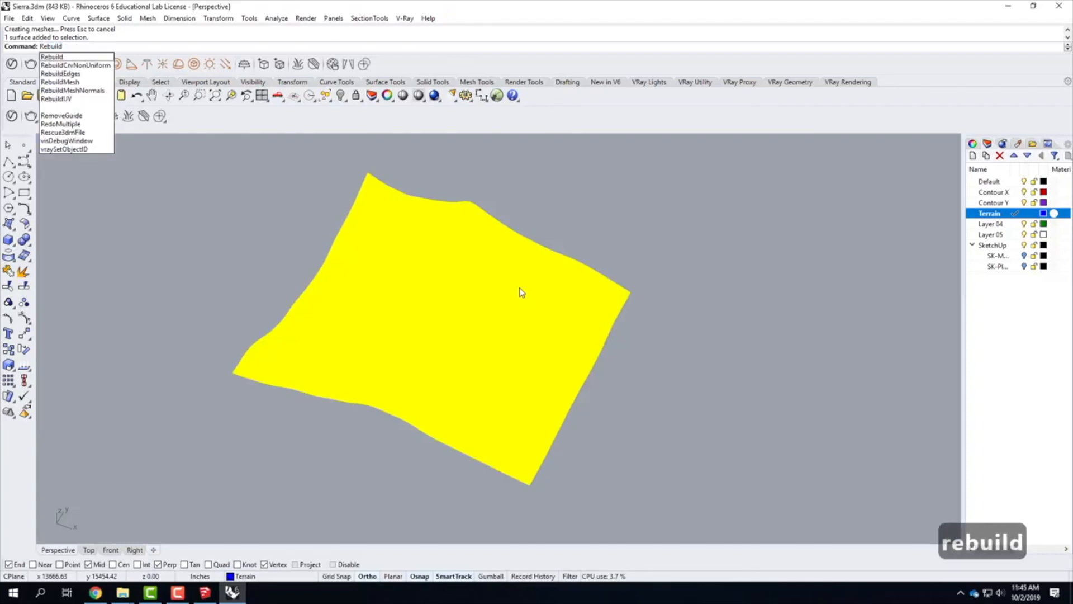
key(Return)
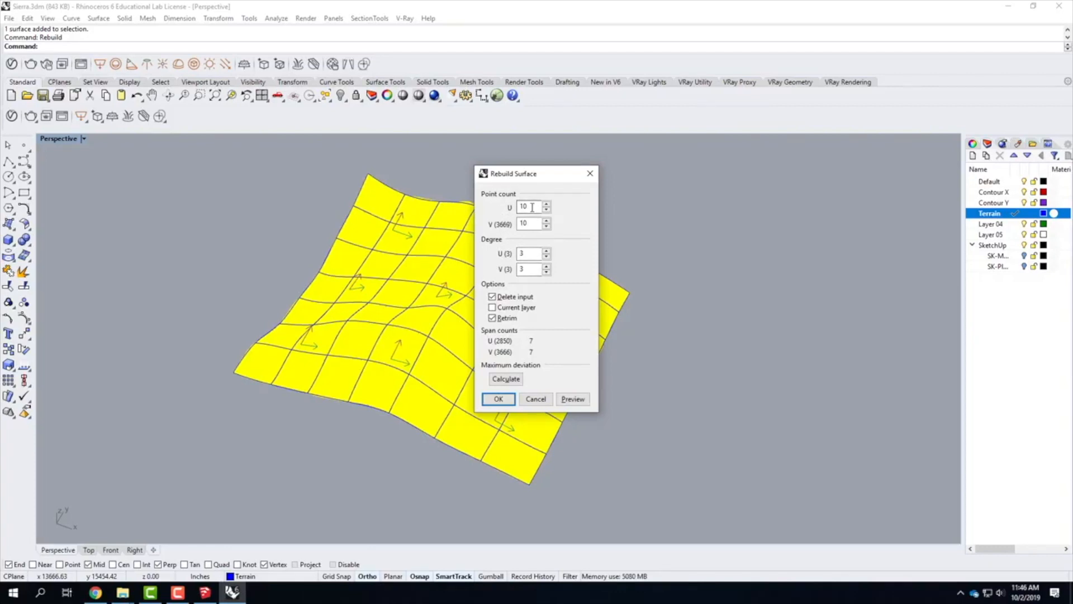
double_click(531, 207)
text(200)
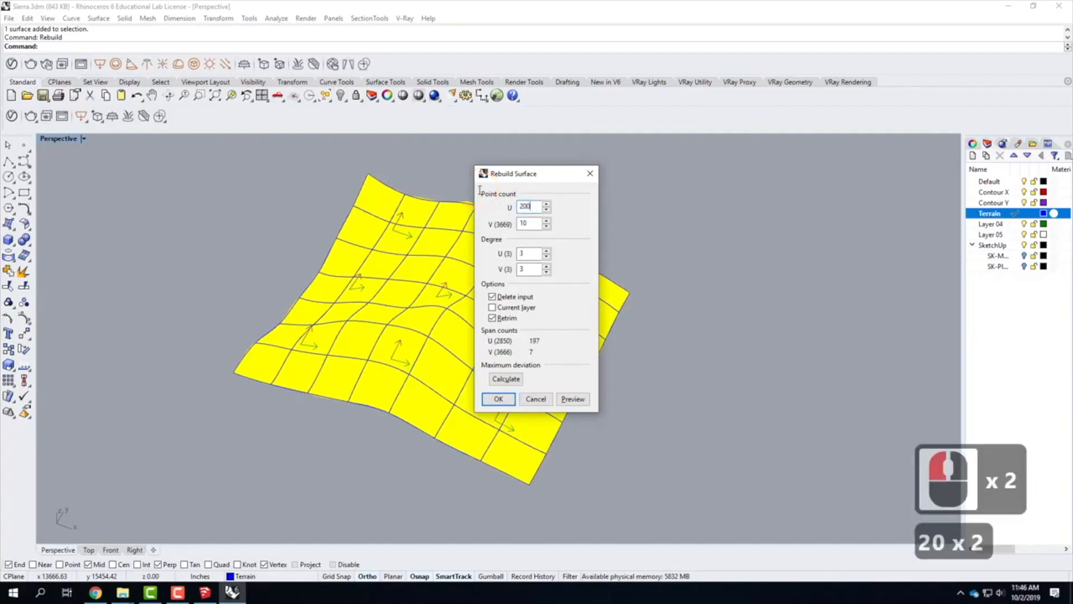
key(Tab)
text(200)
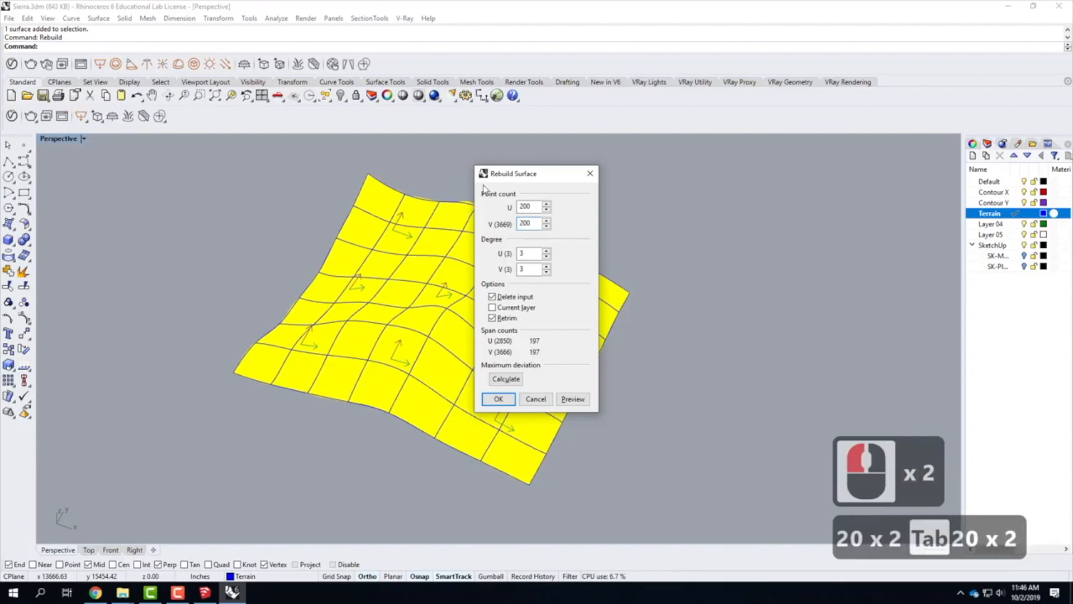
click(500, 399)
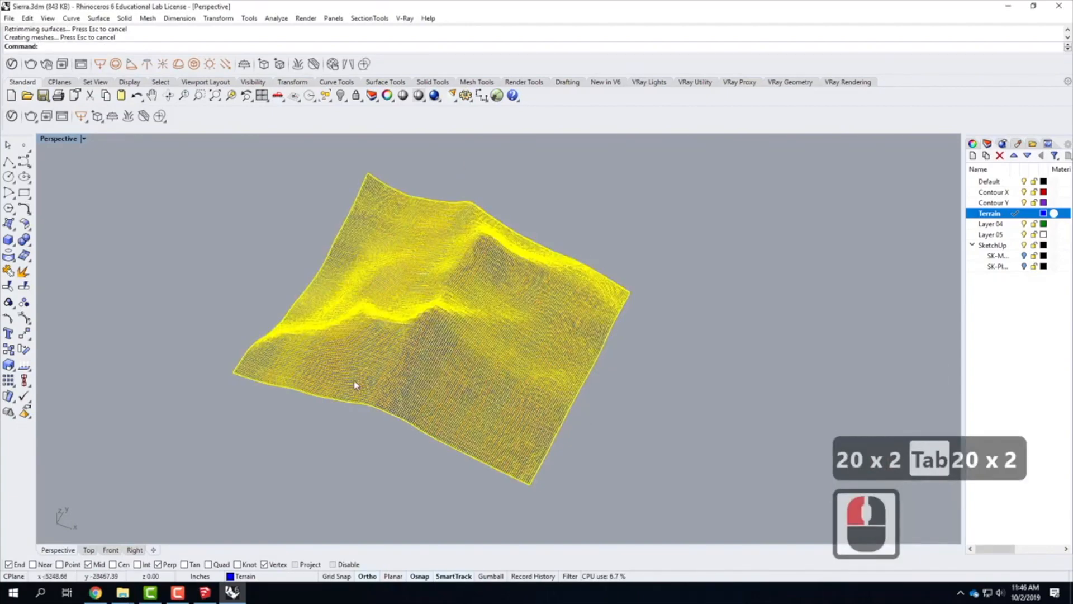
click(103, 382)
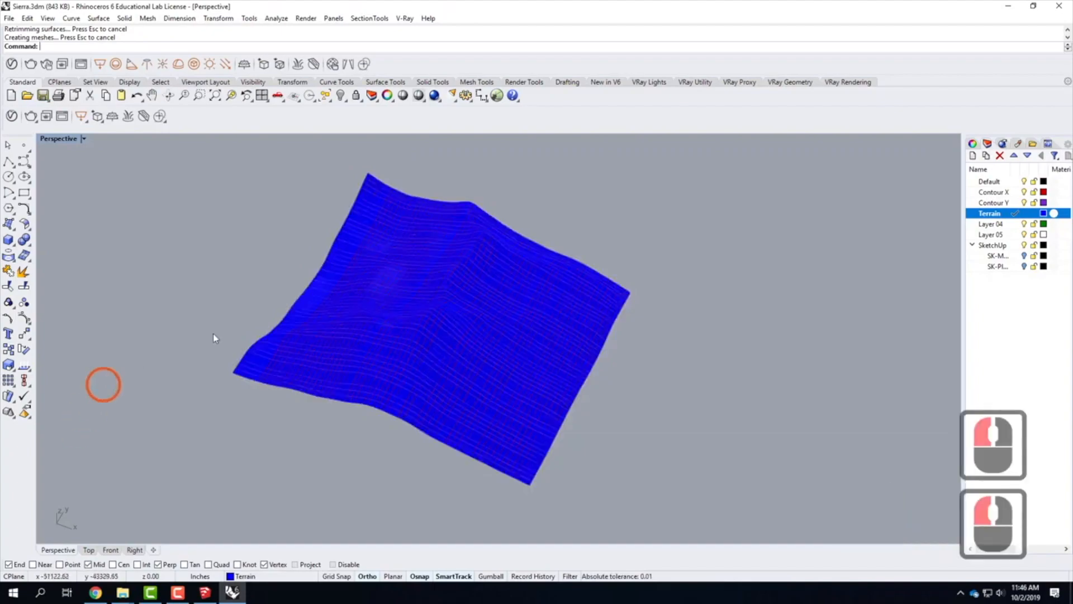
Change the Terrain layer's colour to Black
scroll(293, 370, up, 3)
right_drag(401, 376, 359, 367)
scroll(359, 366, down, 3)
scroll(571, 277, up, 4)
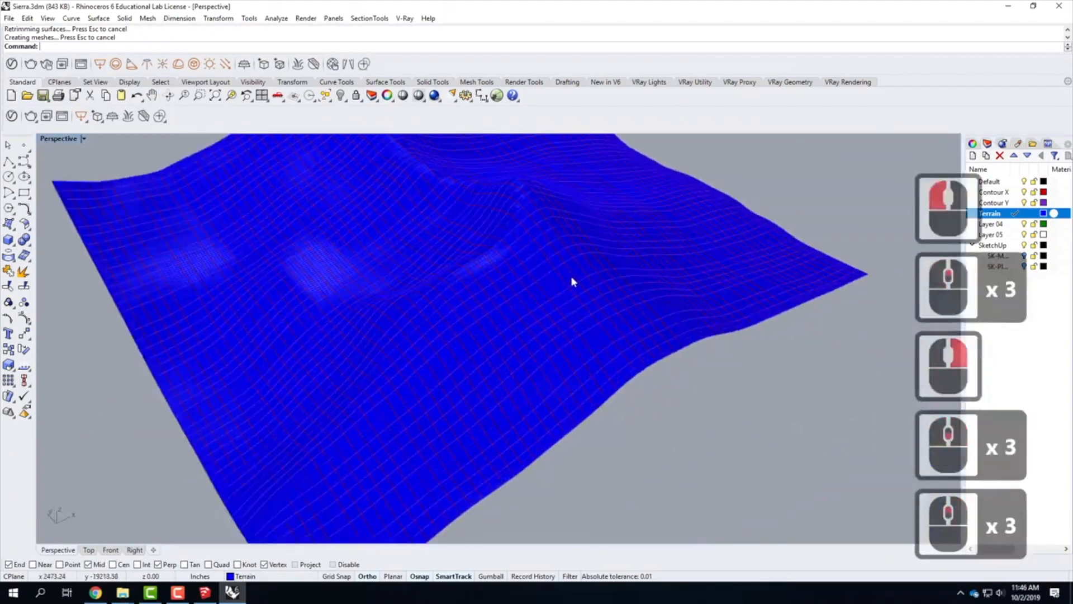
click(1043, 213)
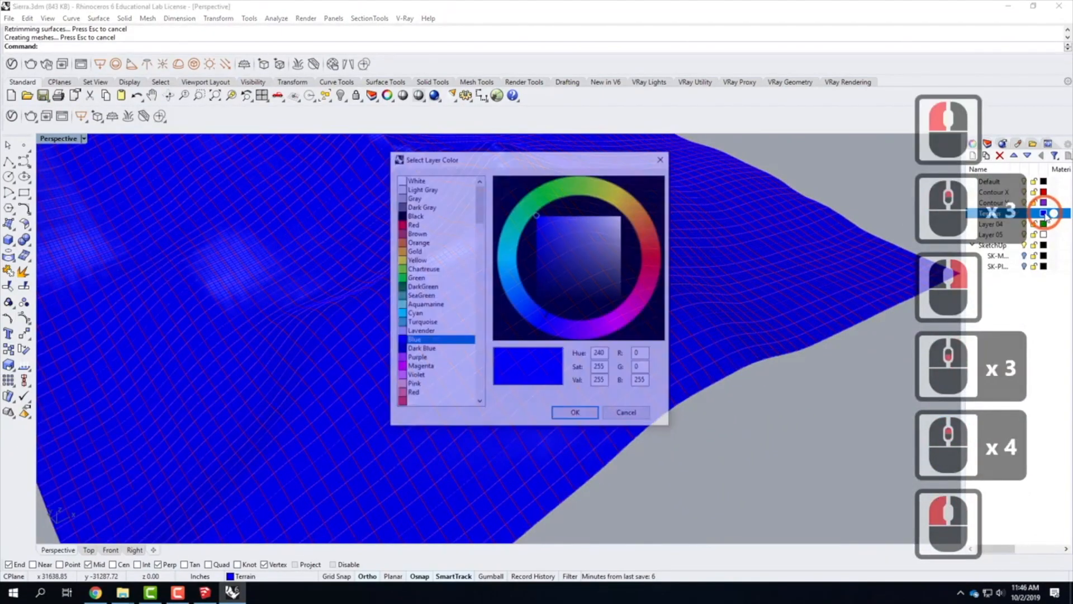
click(414, 215)
click(556, 414)
click(732, 471)
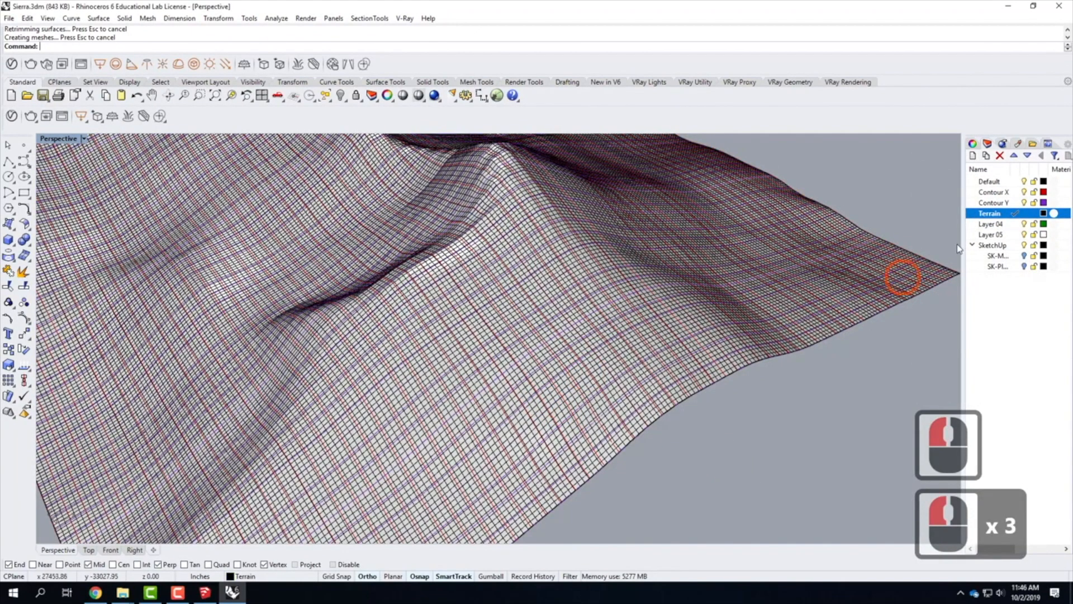
Hide the Contour X and Contour Y layers so only the terrain surface shows
click(1023, 192)
click(1024, 202)
Examine the rebuilt terrain surface from several angles, checking the smoothness of its peaks, ridges and slopes
scroll(726, 409, down, 4)
right_drag(545, 416, 615, 352)
scroll(701, 288, up, 6)
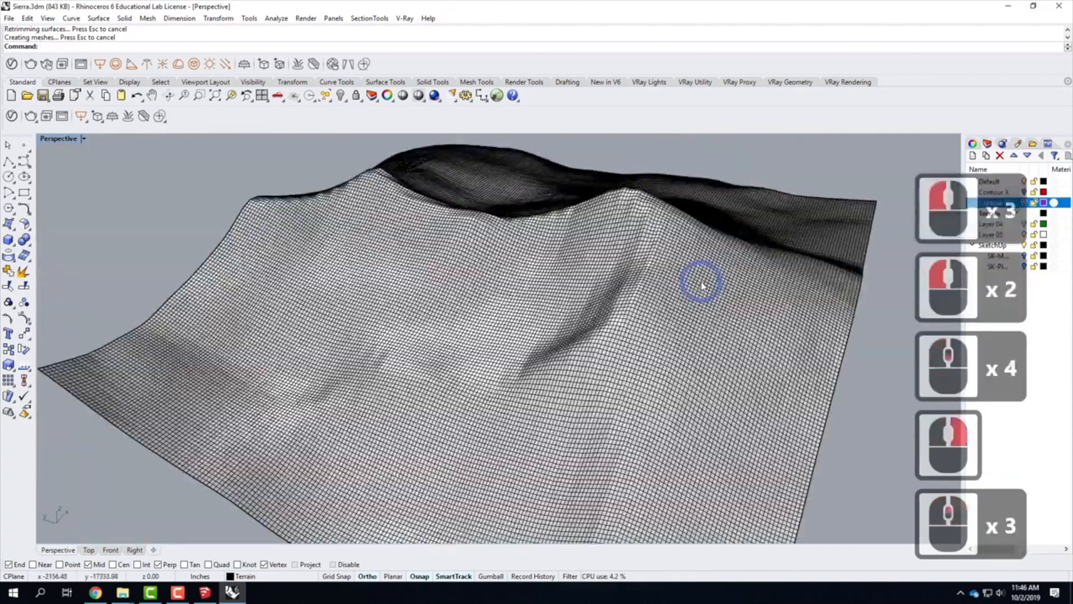
scroll(655, 362, down, 2)
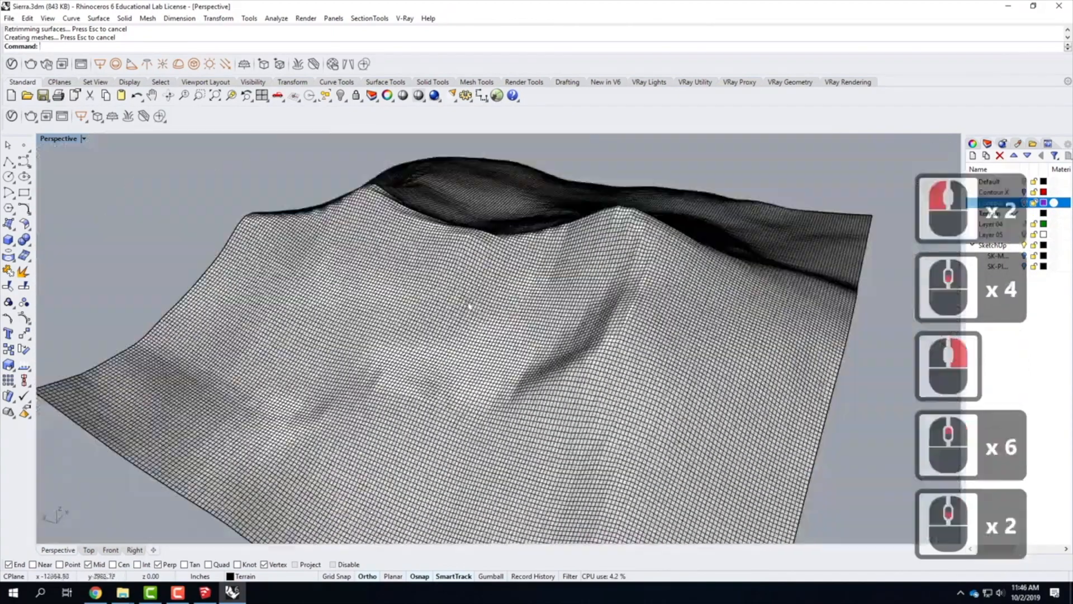
right_drag(645, 305, 391, 339)
scroll(486, 304, up, 4)
scroll(392, 339, down, 3)
scroll(392, 339, up, 4)
click(301, 272)
scroll(518, 307, down, 4)
right_drag(517, 306, 406, 308)
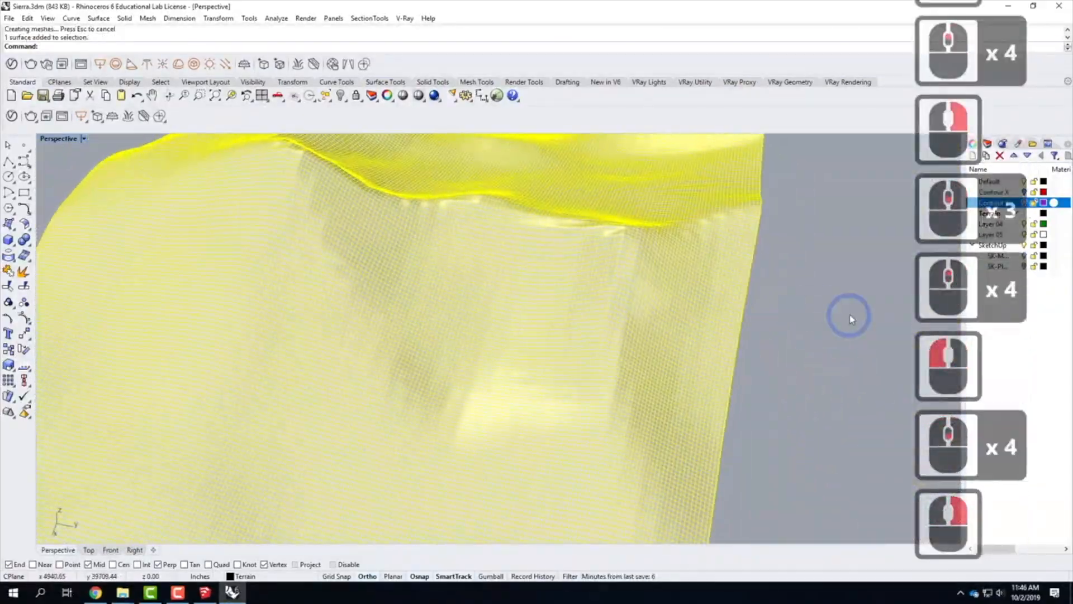
click(850, 317)
scroll(526, 233, up, 3)
right_drag(536, 227, 491, 285)
scroll(492, 285, down, 4)
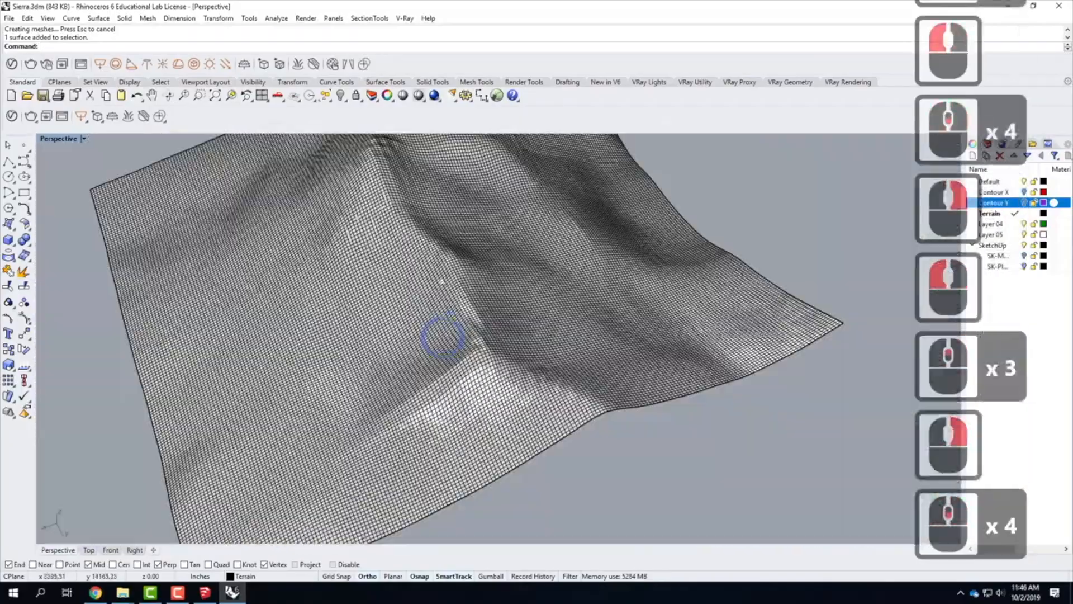
scroll(443, 335, up, 7)
right_drag(452, 335, 336, 246)
scroll(275, 353, down, 3)
scroll(276, 354, down, 3)
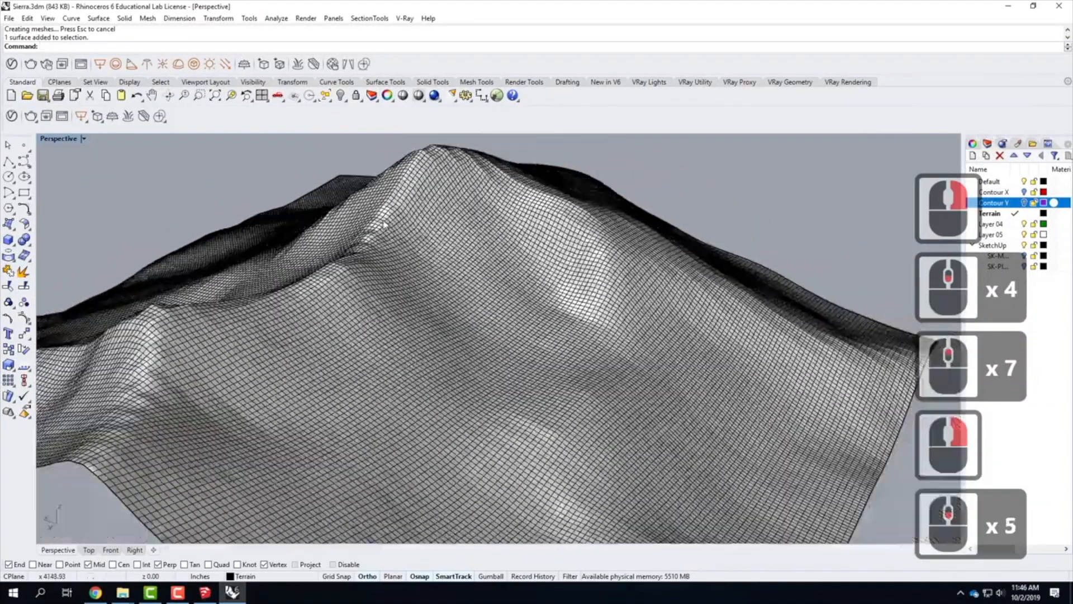
scroll(438, 165, up, 5)
scroll(439, 165, up, 4)
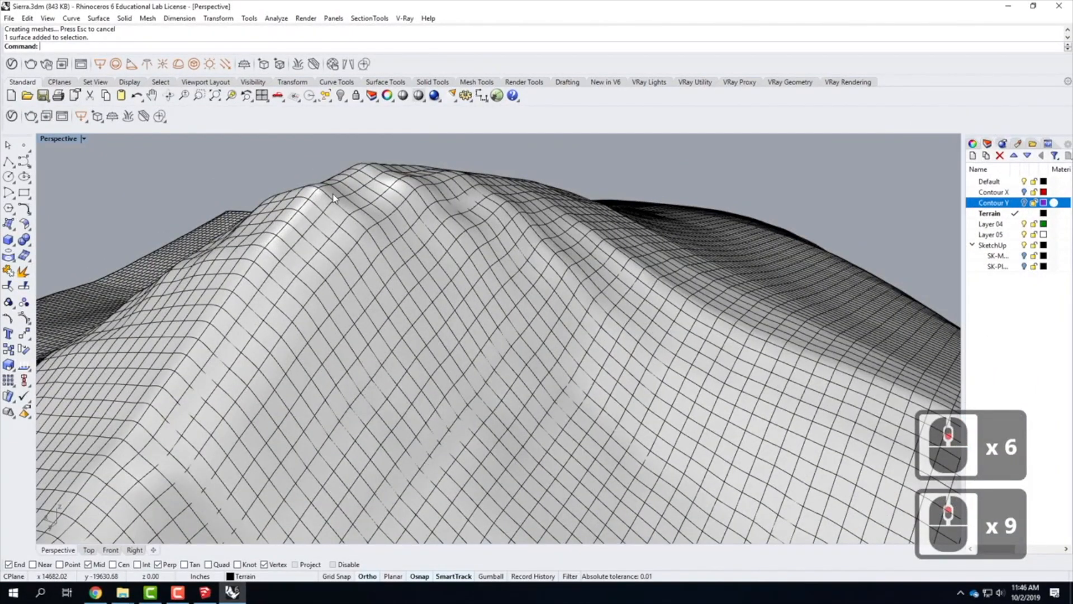
scroll(333, 198, down, 12)
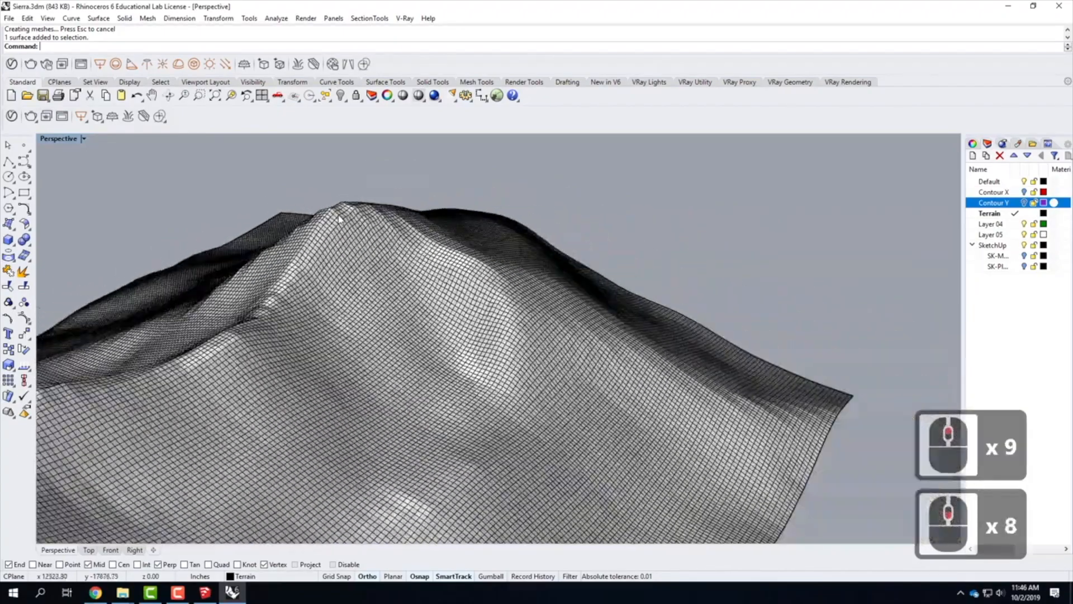
scroll(239, 295, up, 5)
right_drag(240, 296, 436, 307)
click(433, 303)
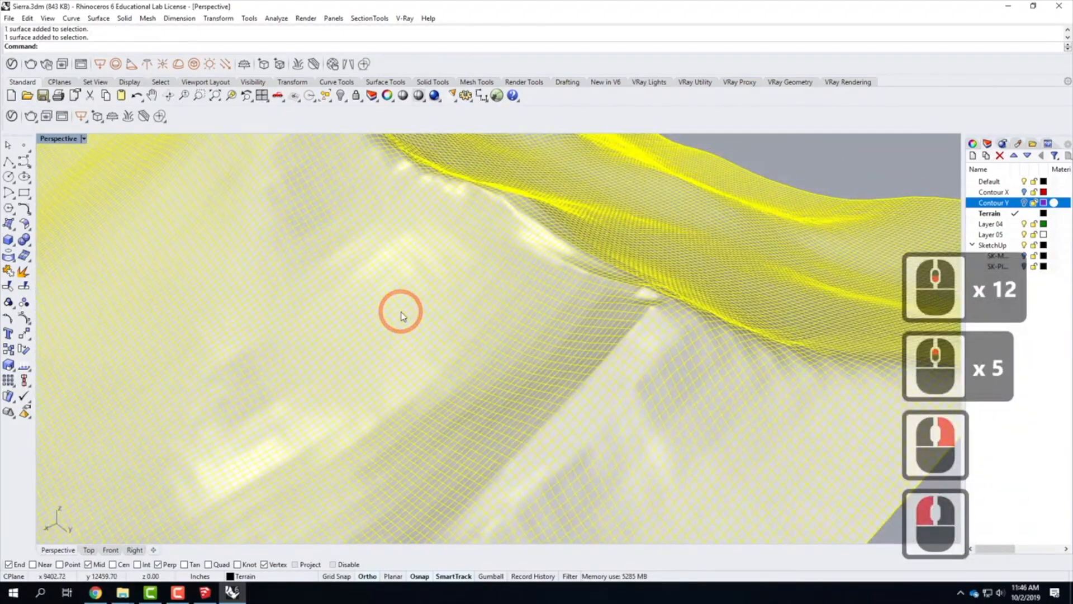
scroll(322, 311, down, 4)
right_drag(322, 312, 643, 364)
click(688, 360)
right_drag(503, 314, 631, 279)
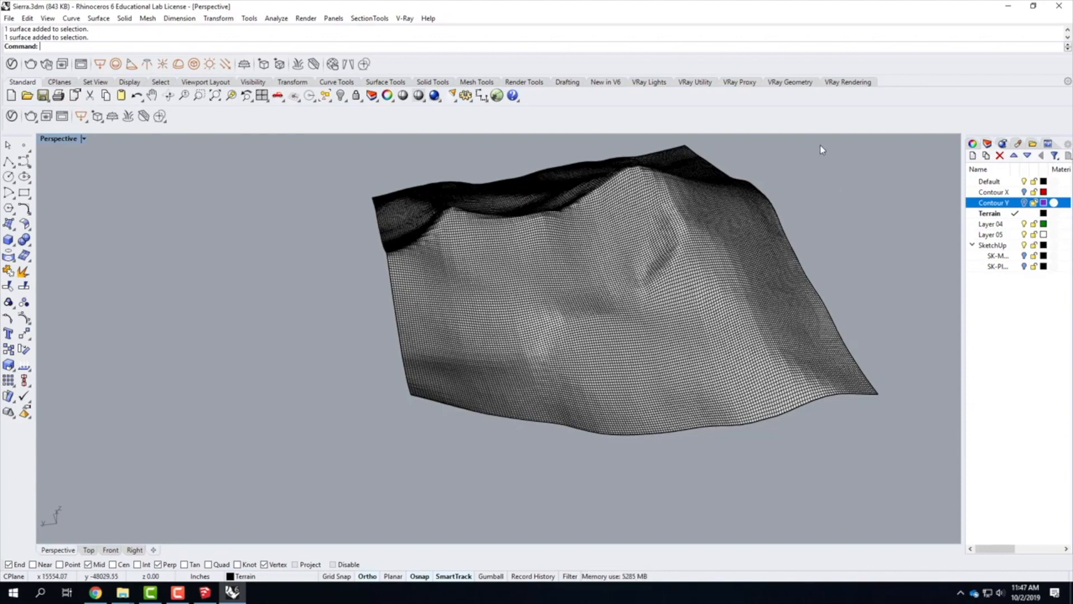
Copy the terrain surface in place, move the selected surface to Layer 04, and deselect it
click(702, 282)
click(527, 324)
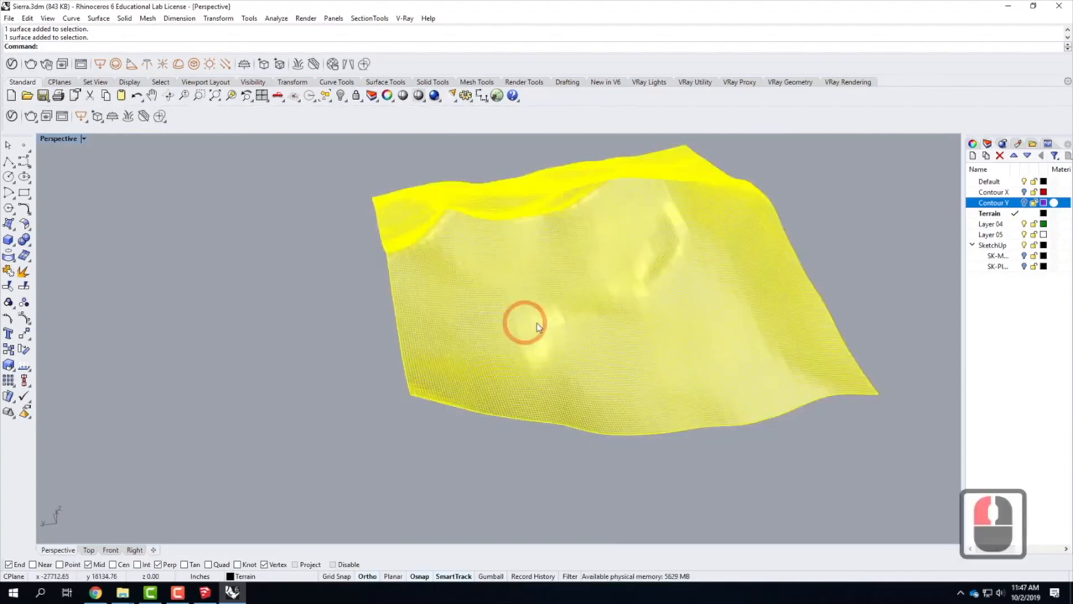
text(copy)
key(Return)
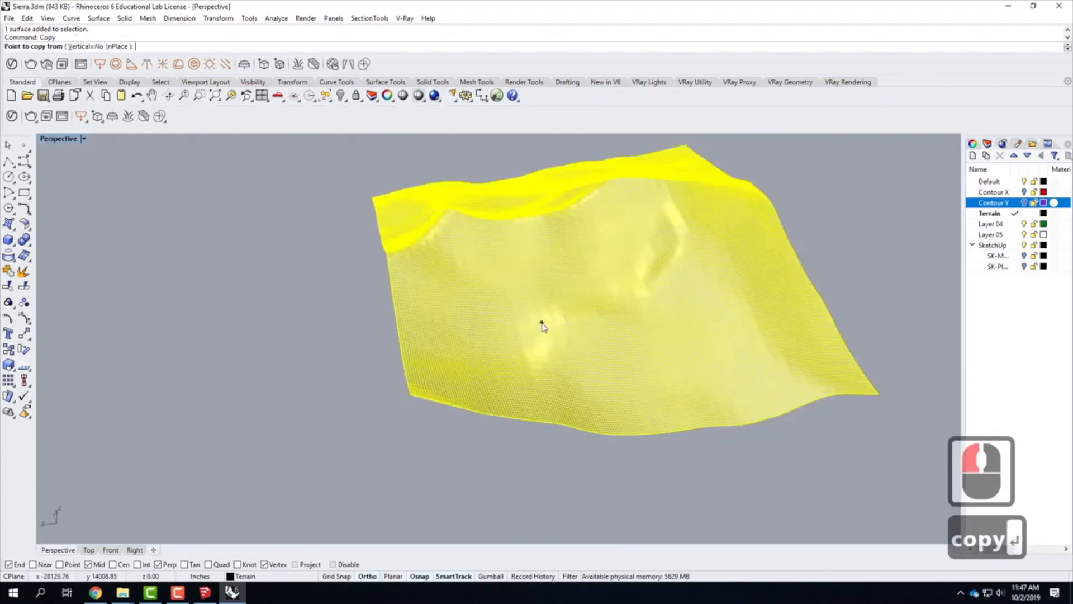
text(i)
key(Return)
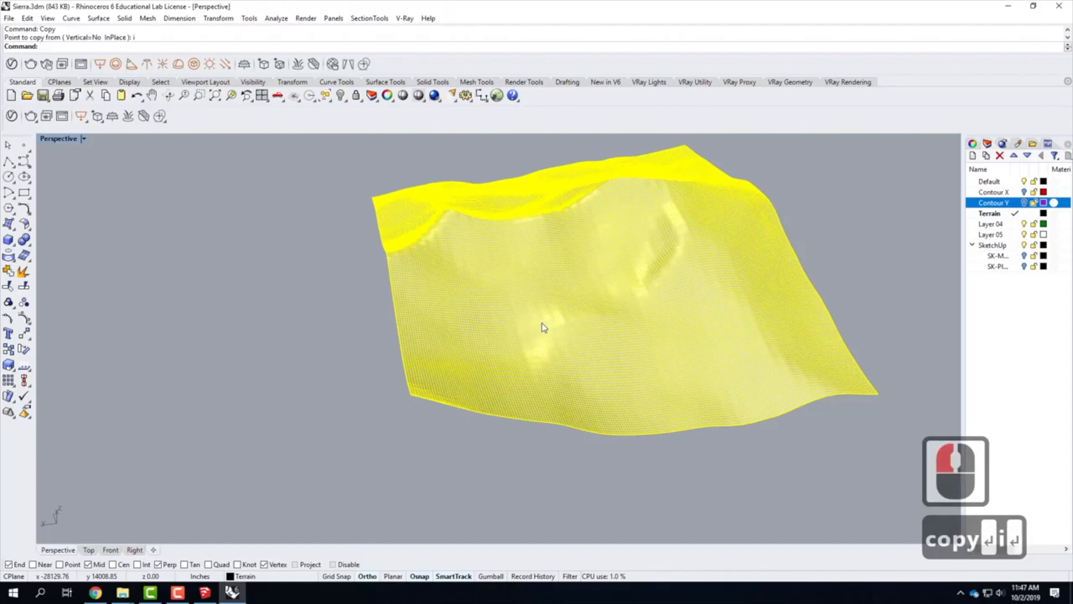
right_click(992, 223)
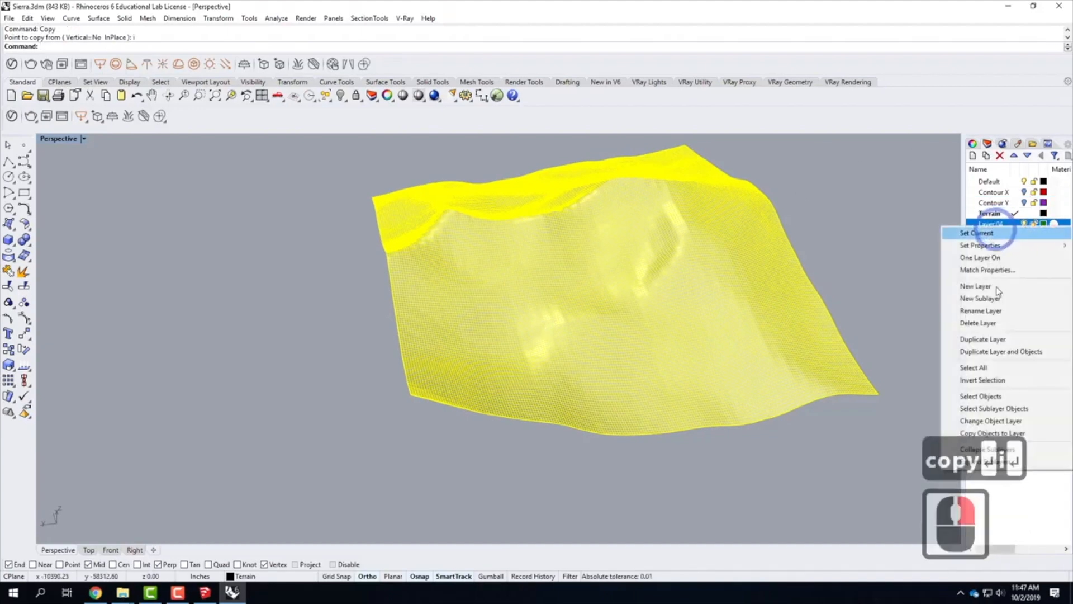
click(1003, 421)
click(831, 268)
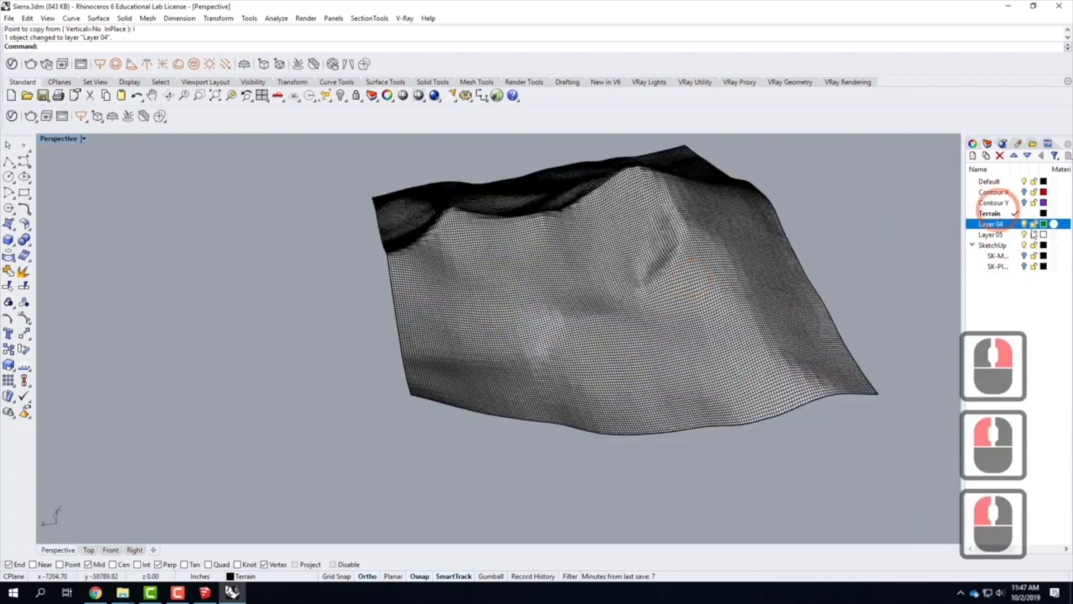
Make Default the current layer and hide the Terrain layer, keeping Layer 04 shown
click(1012, 182)
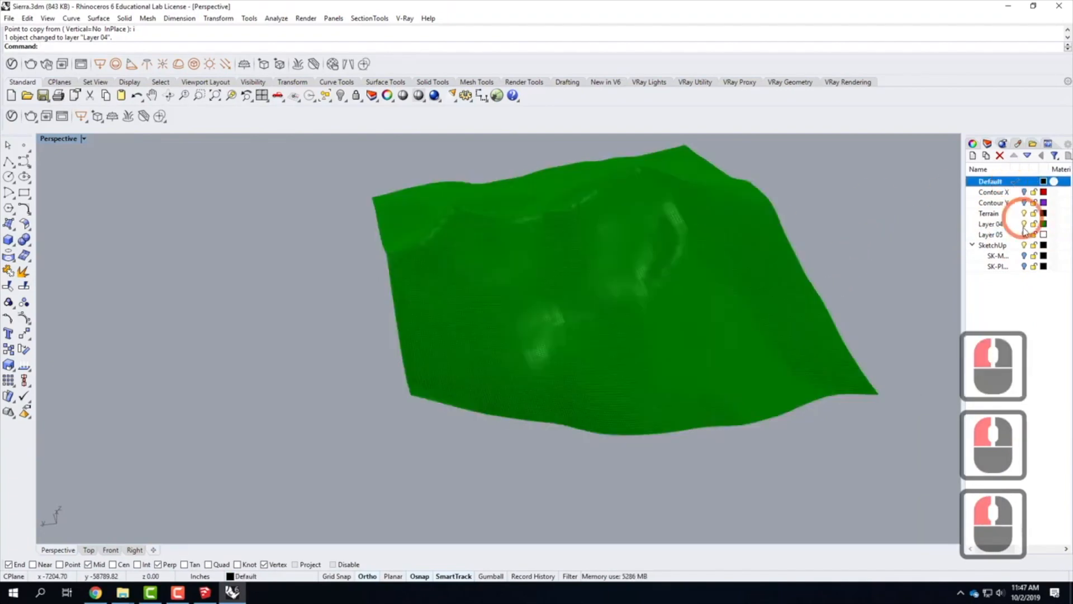
click(1025, 214)
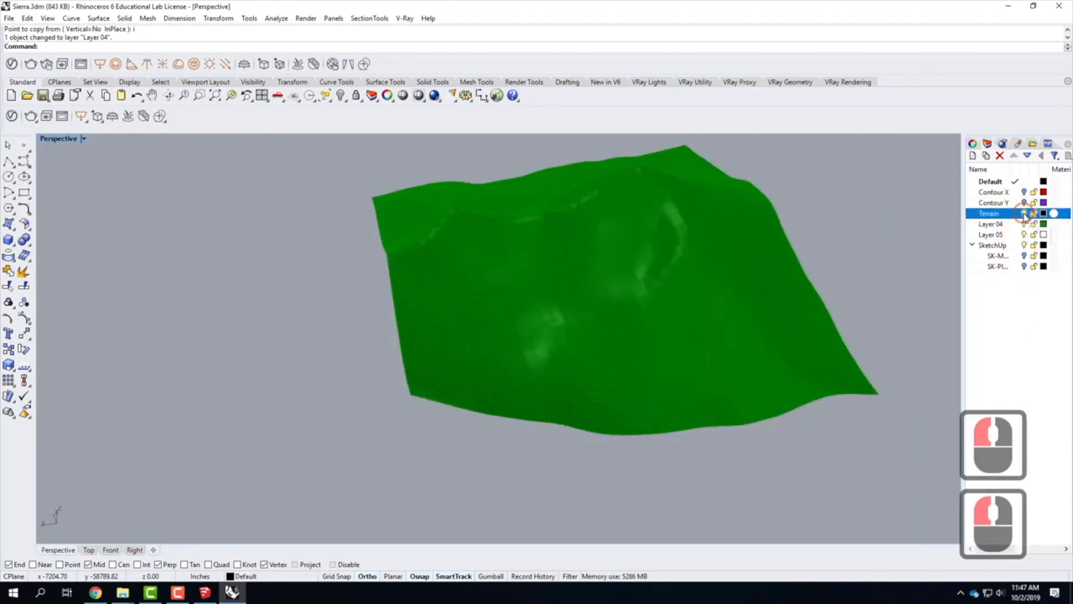
click(1025, 215)
click(1025, 214)
click(1027, 214)
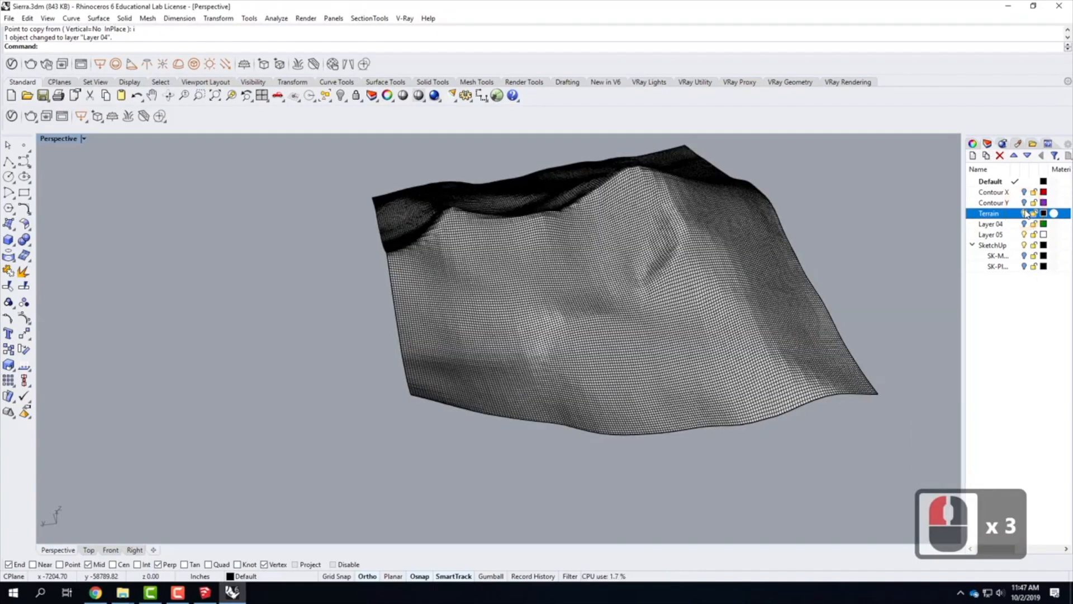
click(1026, 213)
click(1026, 224)
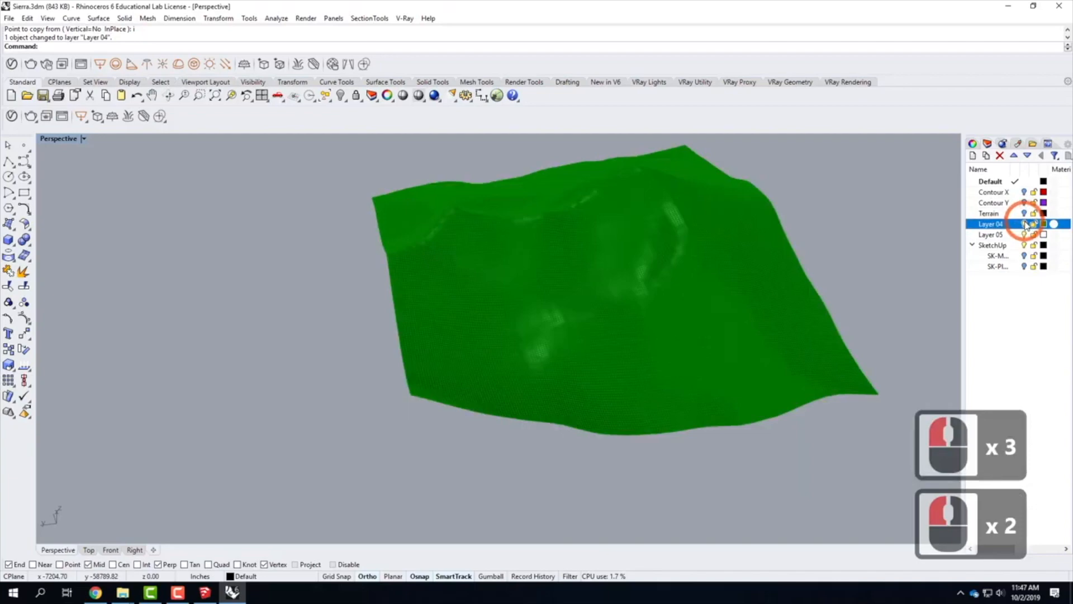
Select the green terrain surface and rename Layer 04 as 150
click(731, 267)
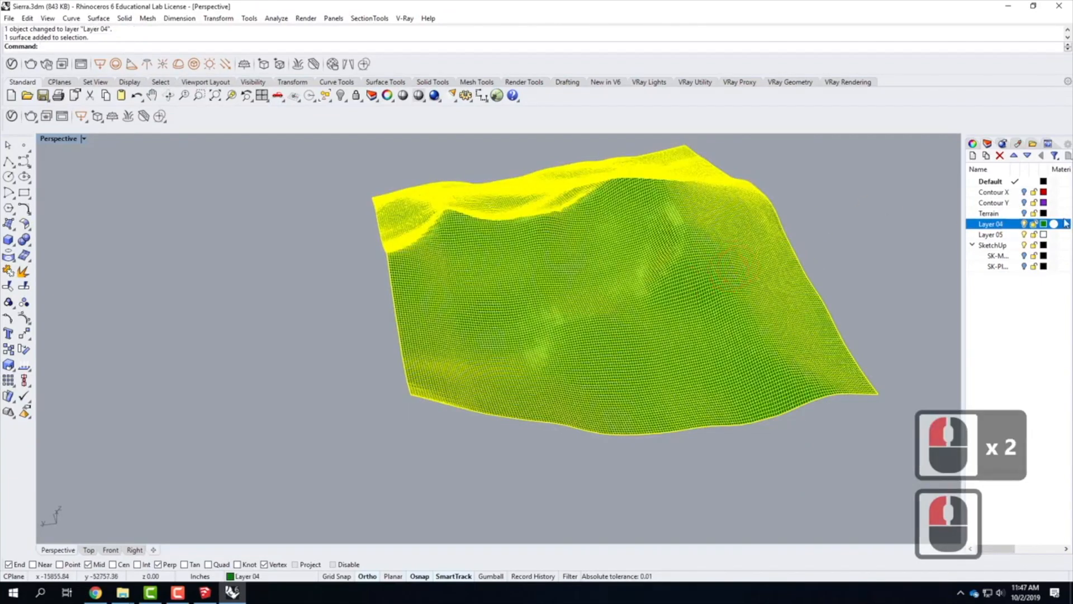
double_click(992, 223)
drag(1006, 223, 952, 215)
text(150)
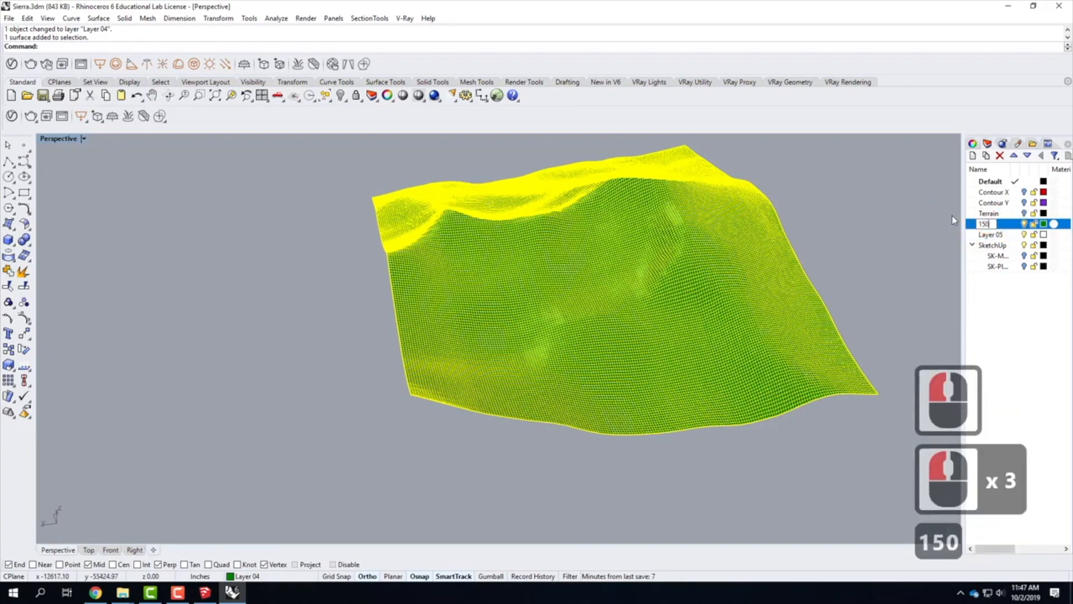
key(Return)
Create three new layers named 100, 50 and 10 below layer 150
click(972, 155)
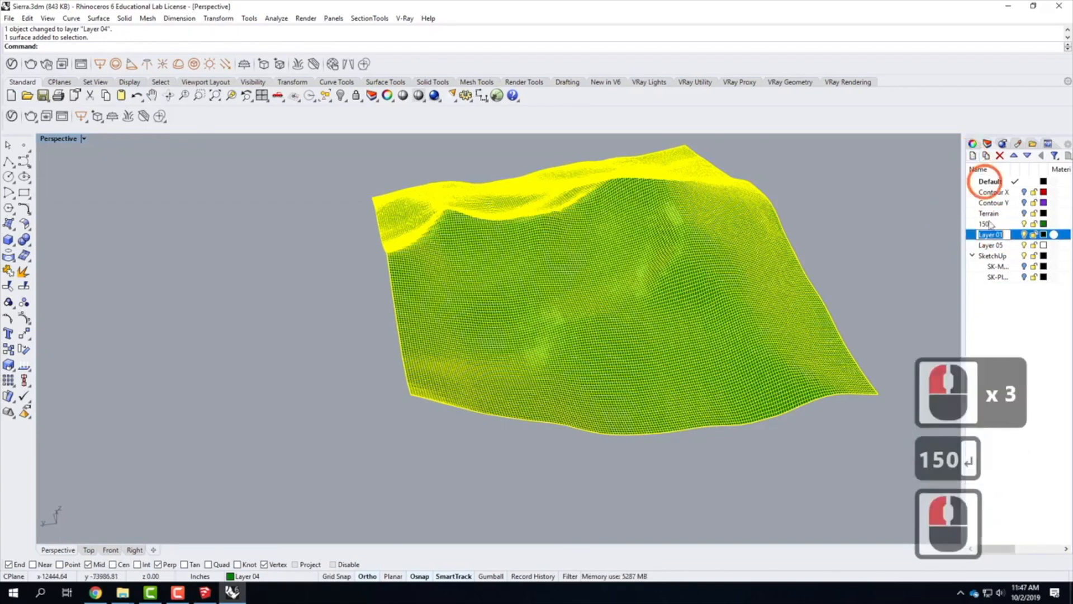
text(100)
key(Return)
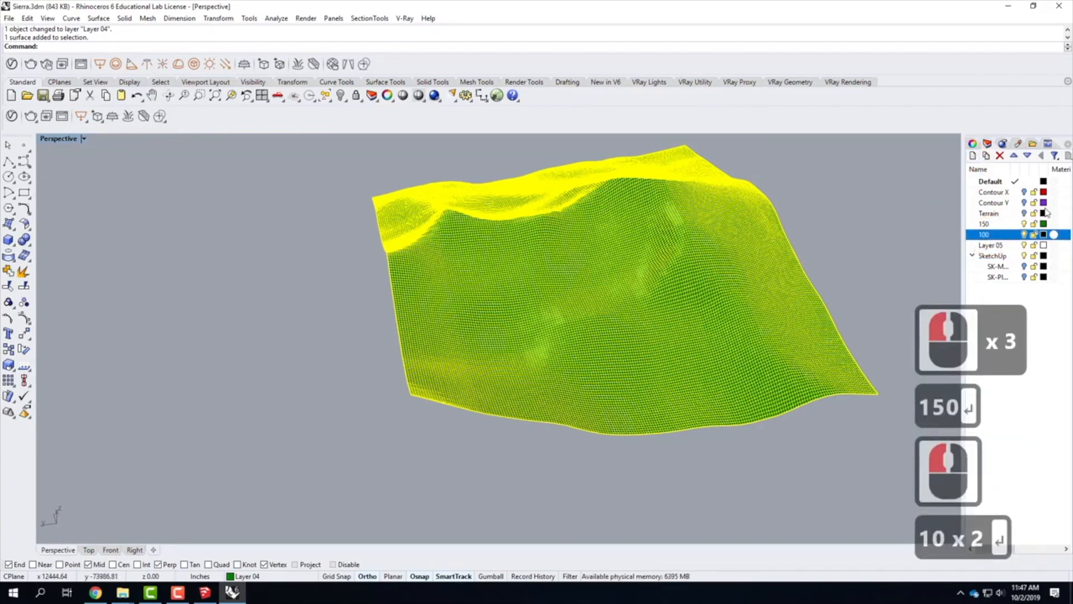
click(973, 156)
text(50)
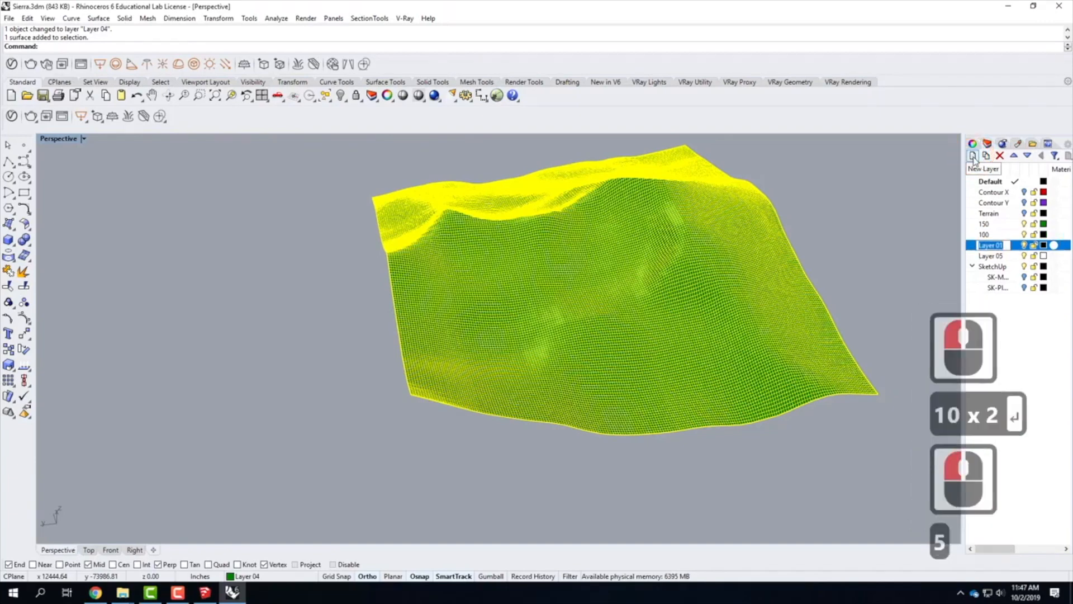
key(Return)
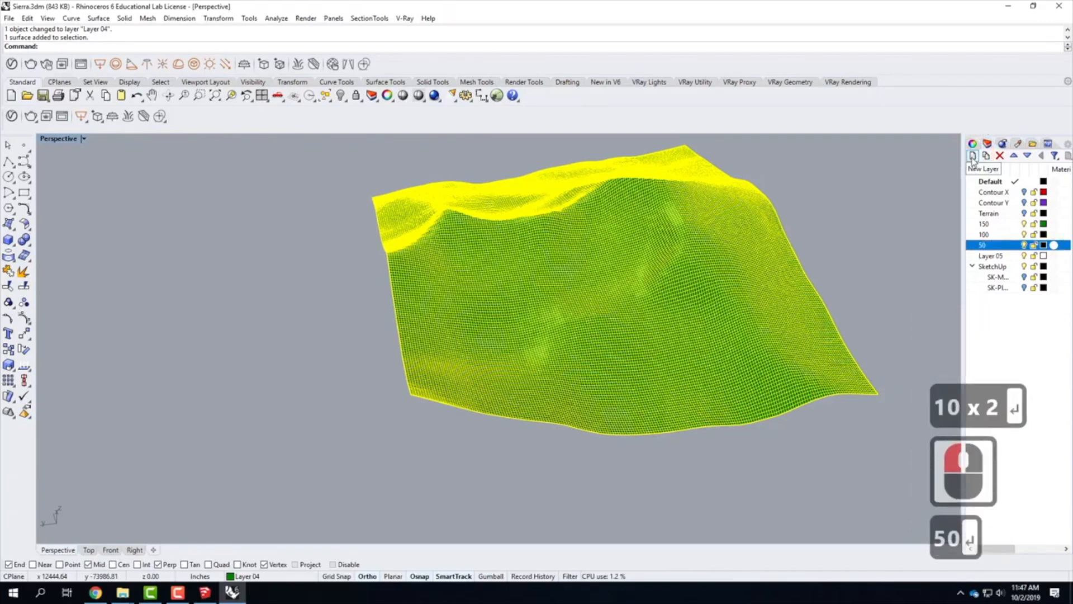
click(973, 156)
text(10)
key(Return)
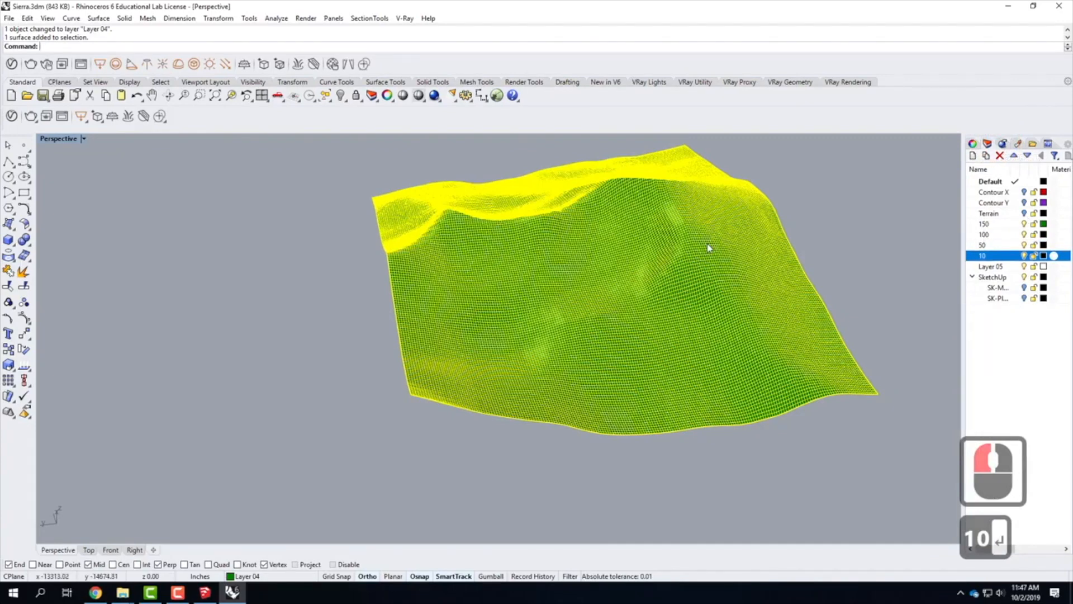
Copy the selected layer 150 terrain surface in place and clear the selection
text(copy)
key(Return)
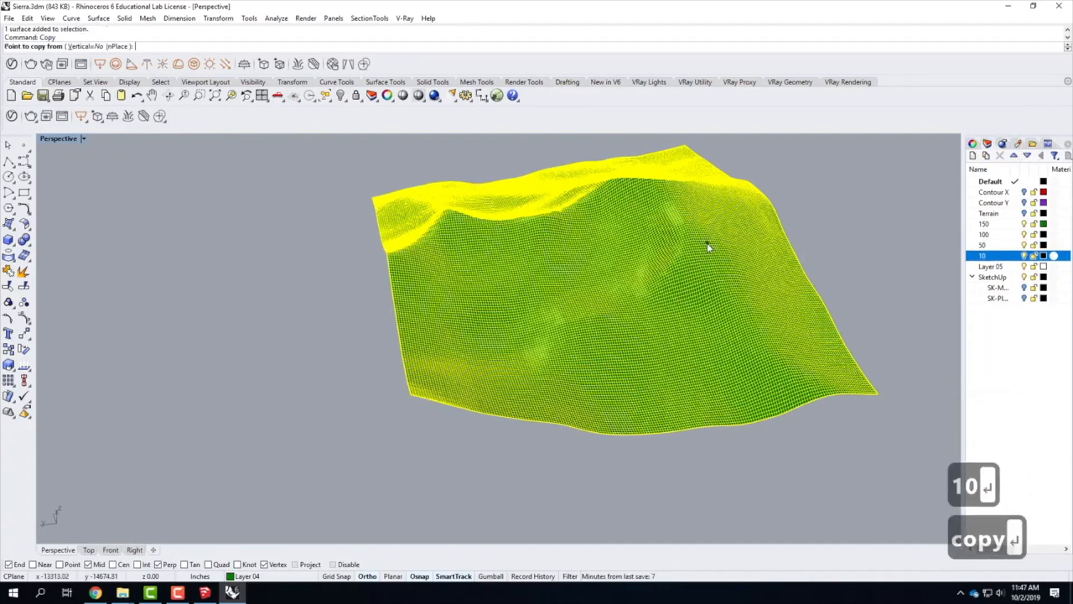
text(i)
key(Return)
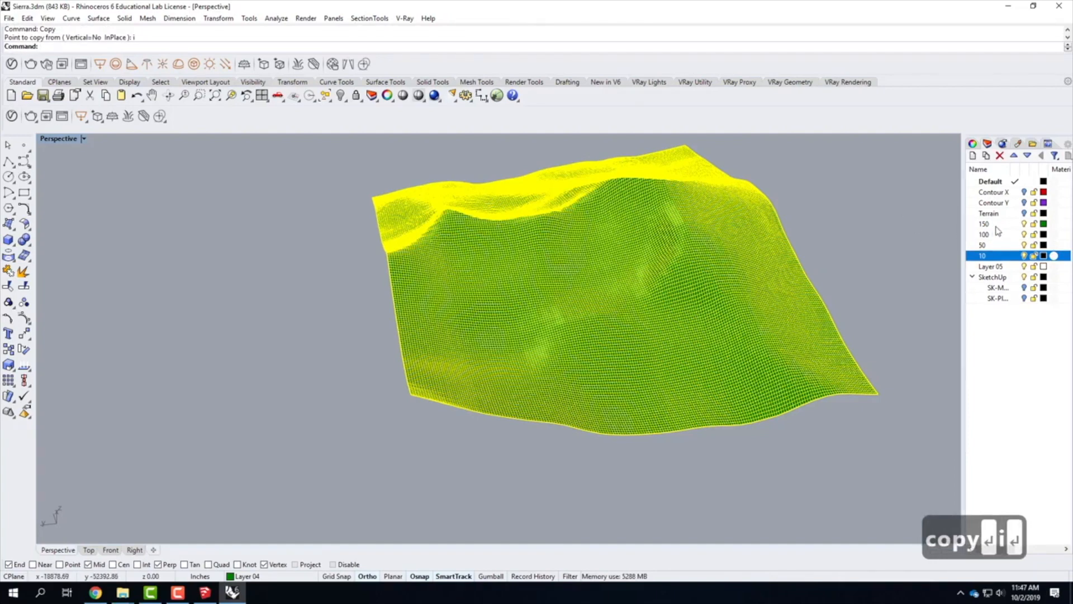
right_click(993, 224)
click(920, 213)
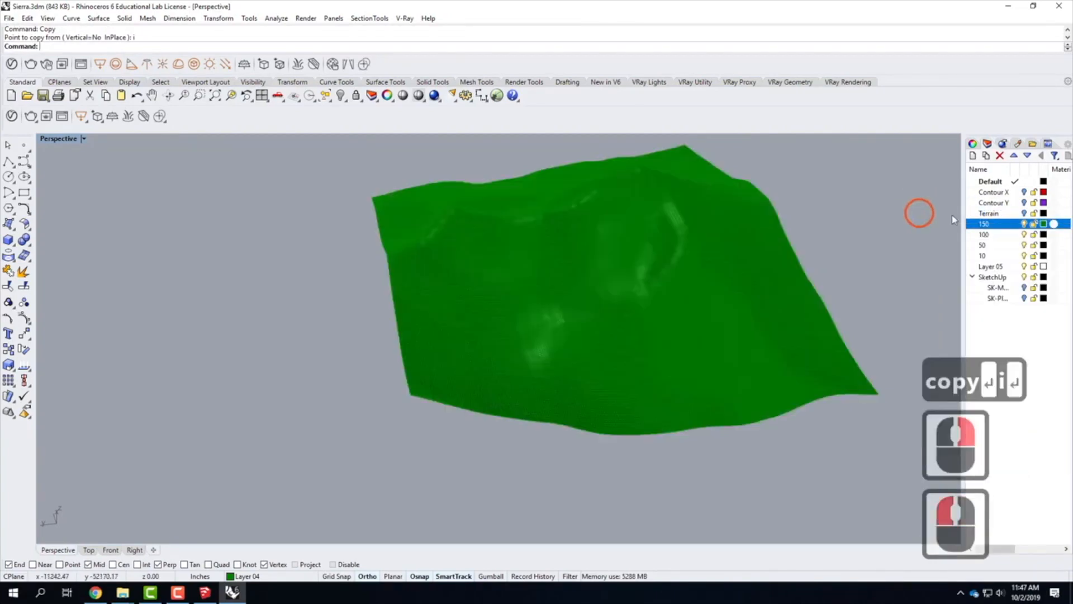
Select one of the two overlapping green surfaces and move it to layer 100
double_click(998, 237)
click(723, 233)
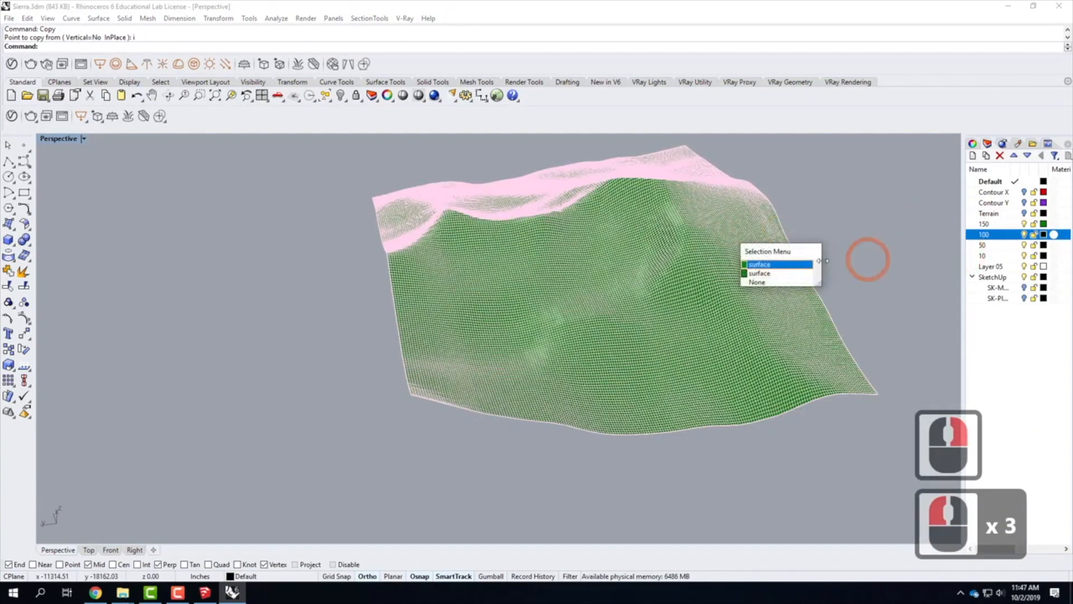
click(778, 265)
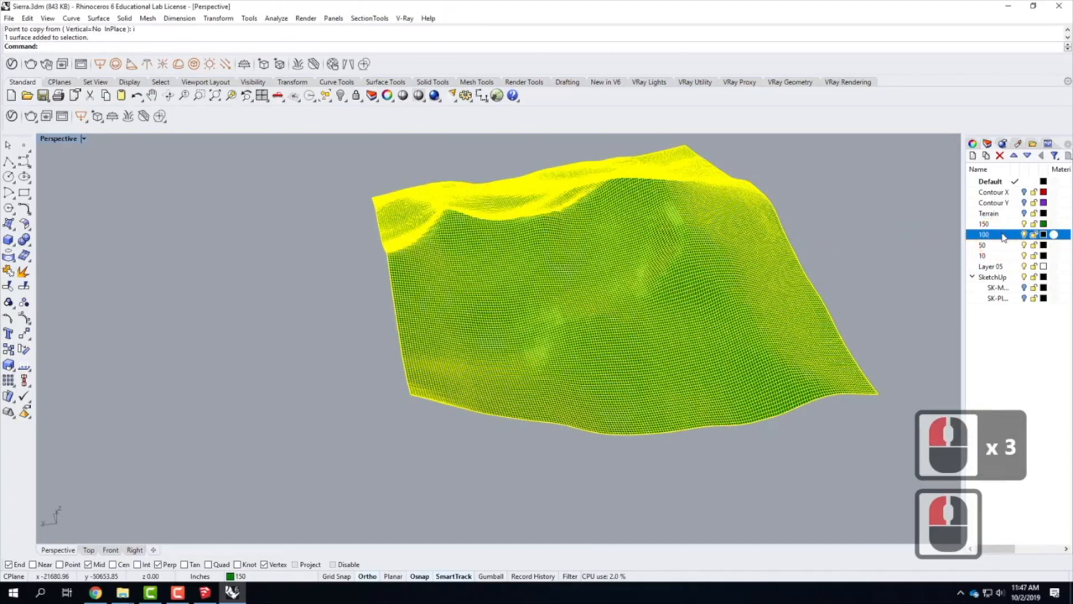
right_click(1003, 238)
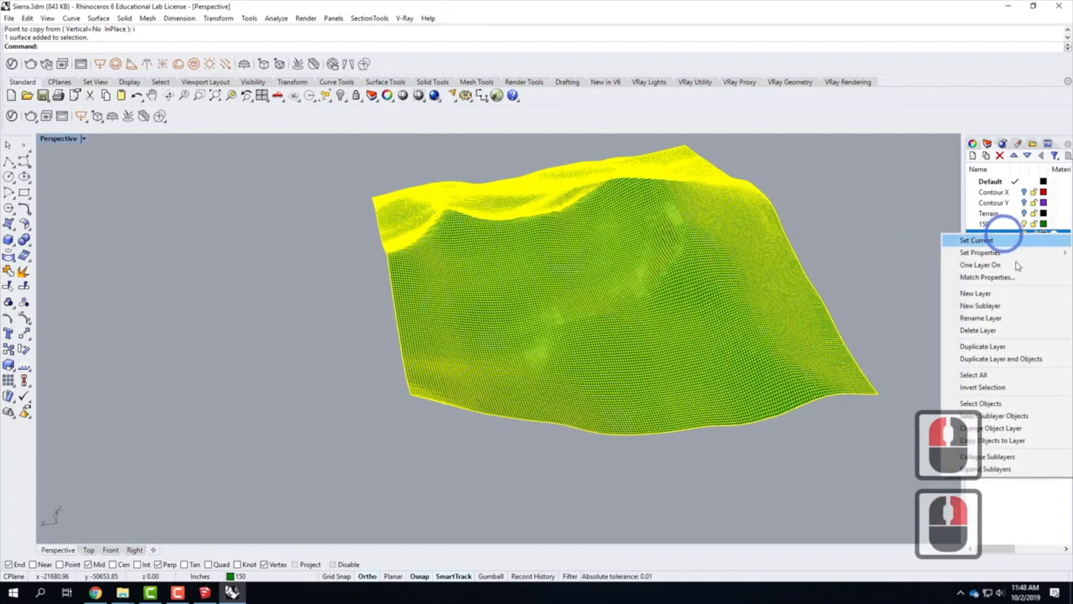
click(999, 428)
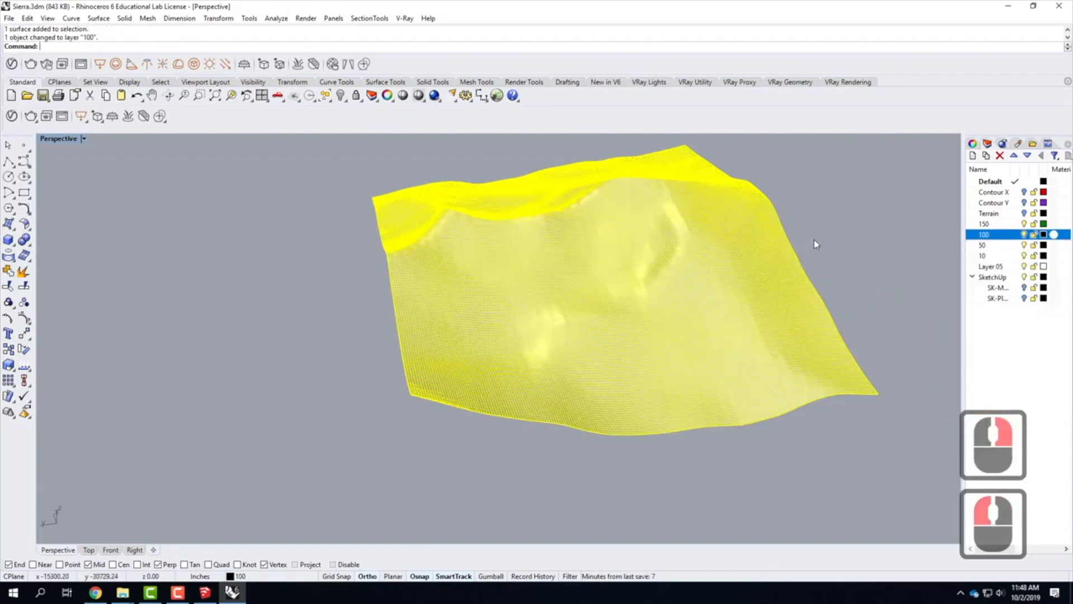
Copy the selected terrain surface in place and move the selected one to layer 50
text(copy)
key(Return)
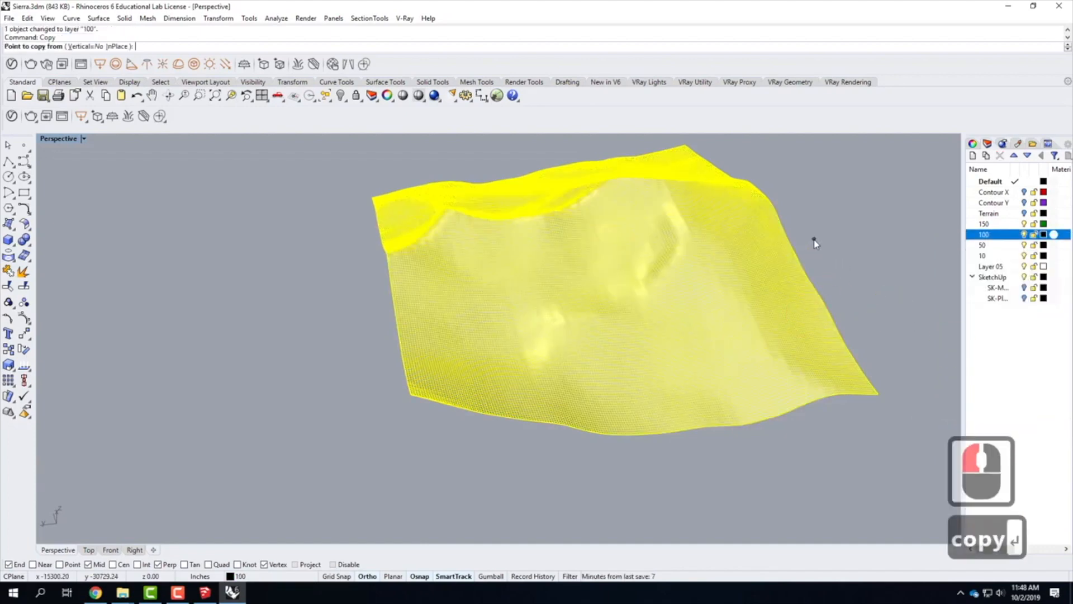
text(i)
key(Return)
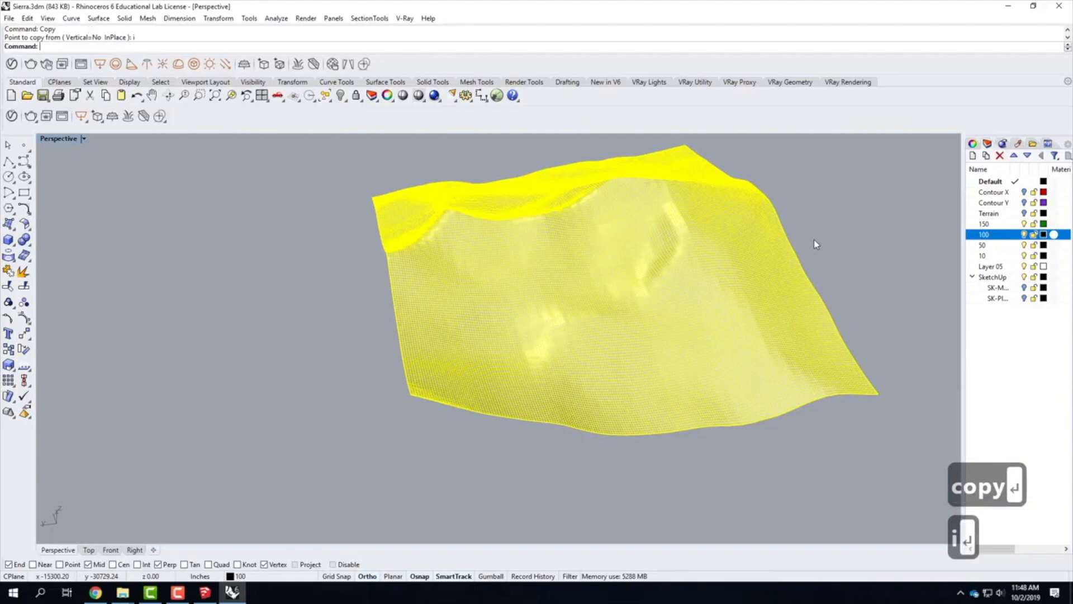
right_click(1002, 246)
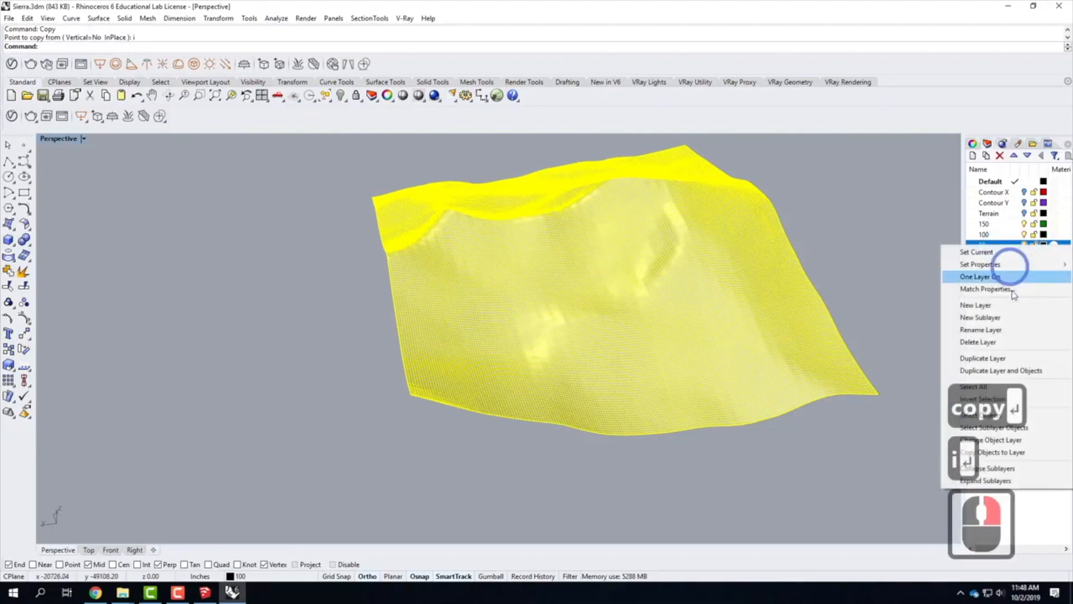
click(1033, 438)
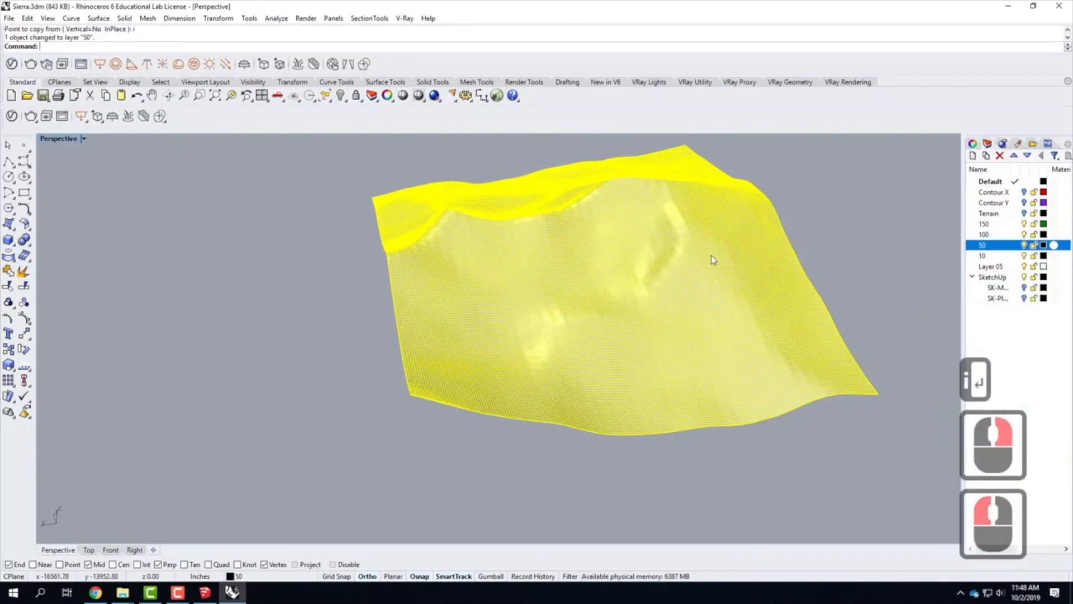
Make another in-place copy of the terrain surface and move the selected one to layer 10
text(copy)
key(Return)
text(i)
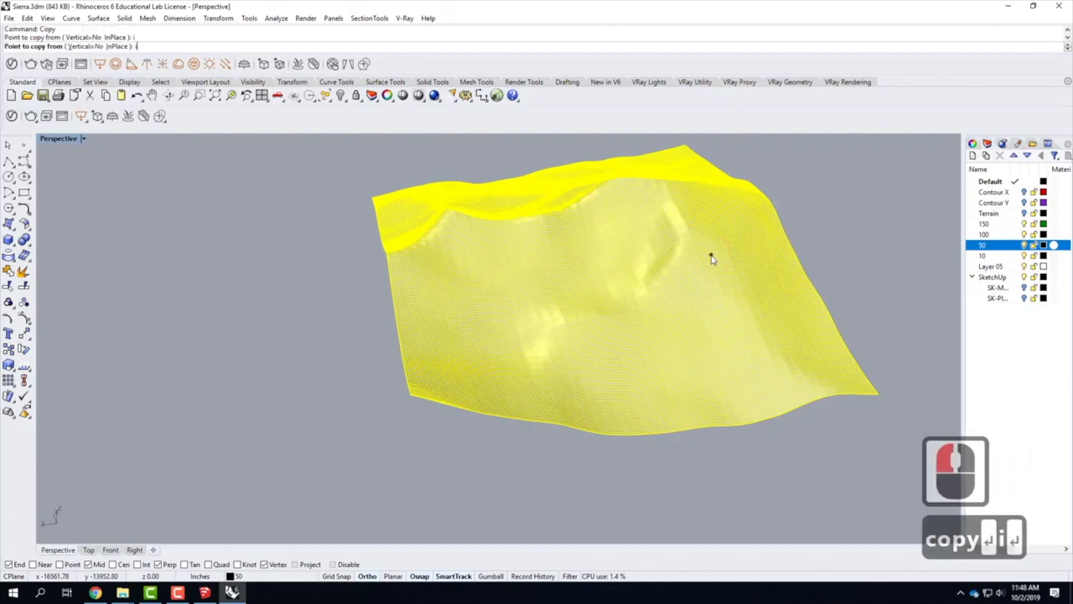
key(Return)
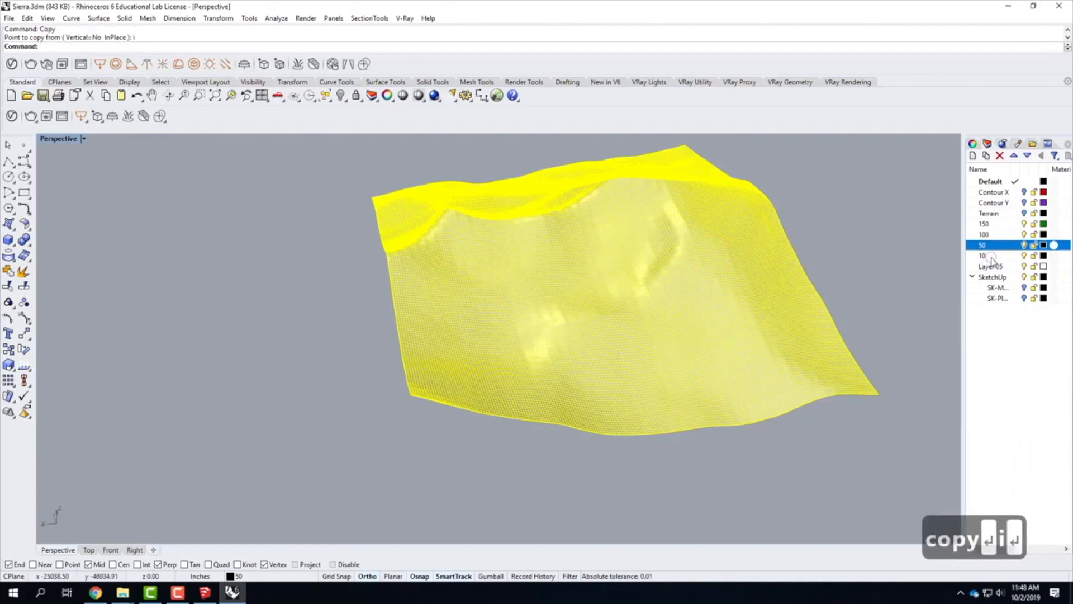
right_click(985, 256)
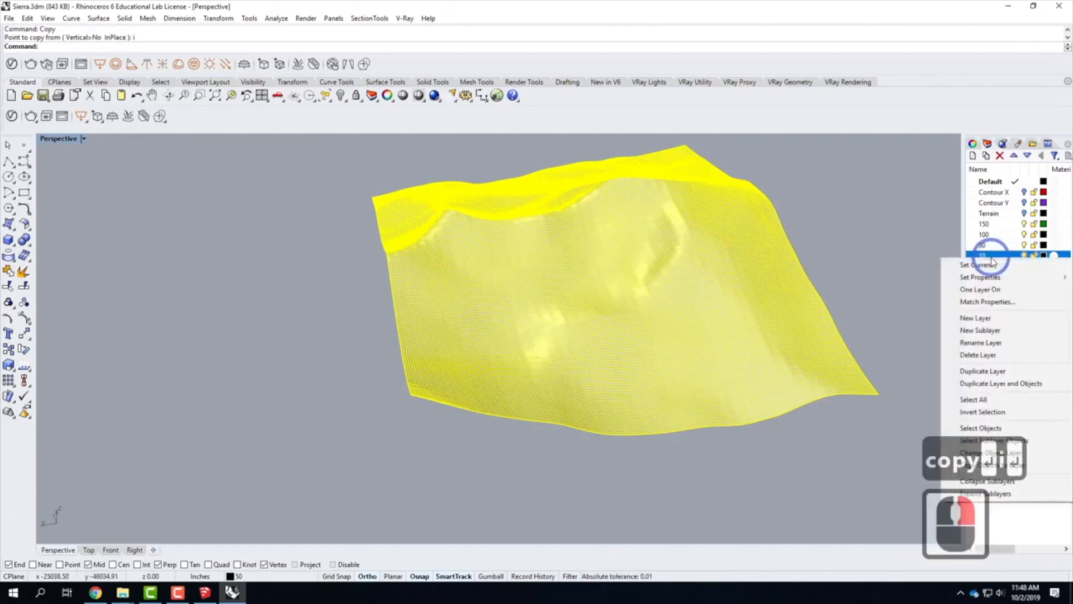
click(1051, 452)
Hide layers 10, 50, 100 and Terrain so that only the terrain surface on layer 150 is displayed
click(1025, 255)
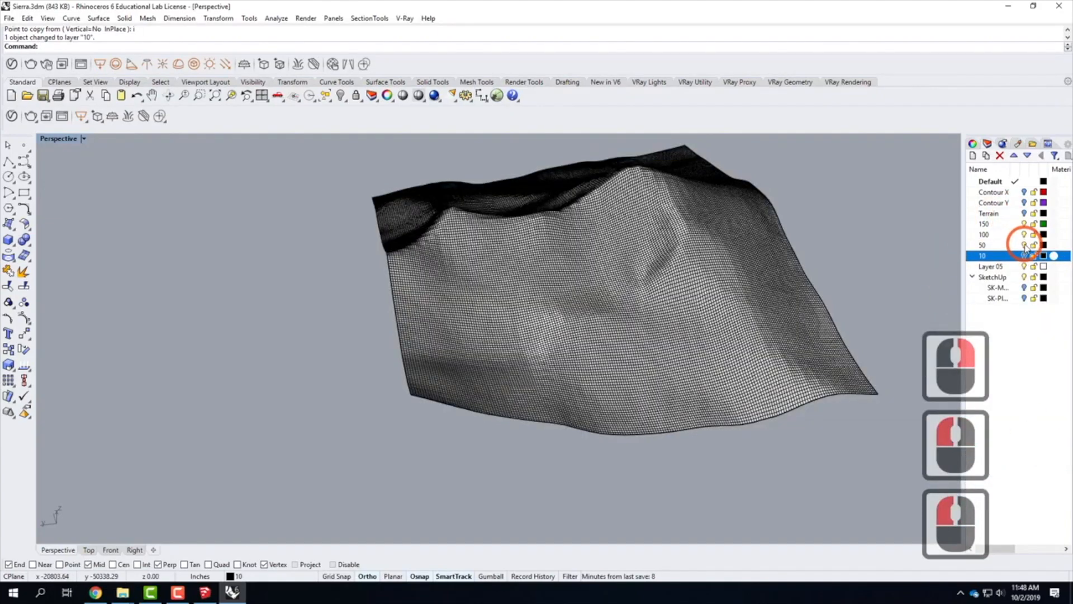
click(1024, 245)
click(1024, 234)
click(1024, 224)
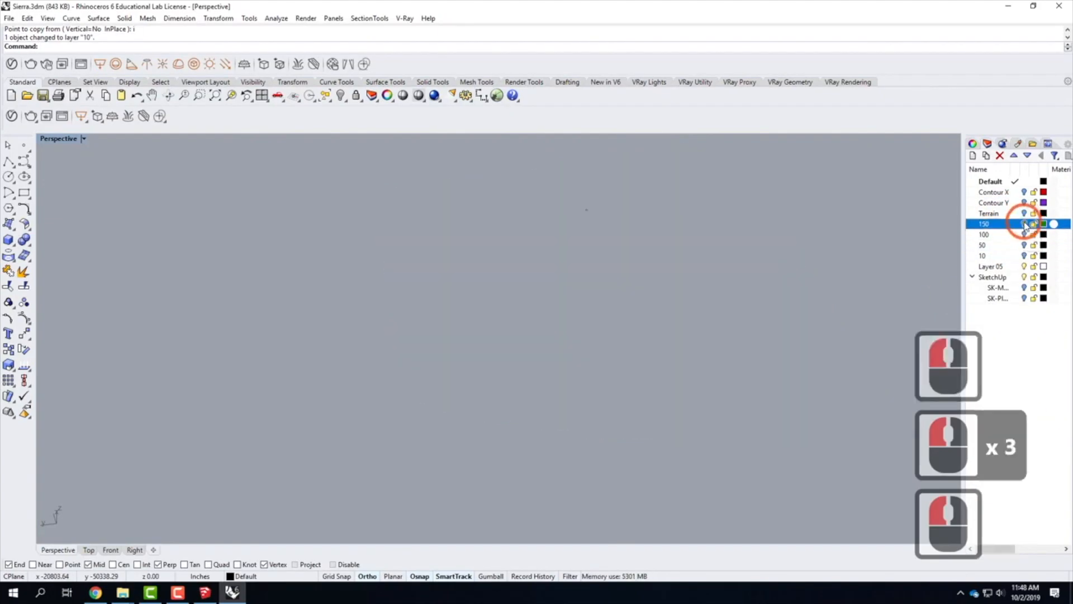
click(1025, 214)
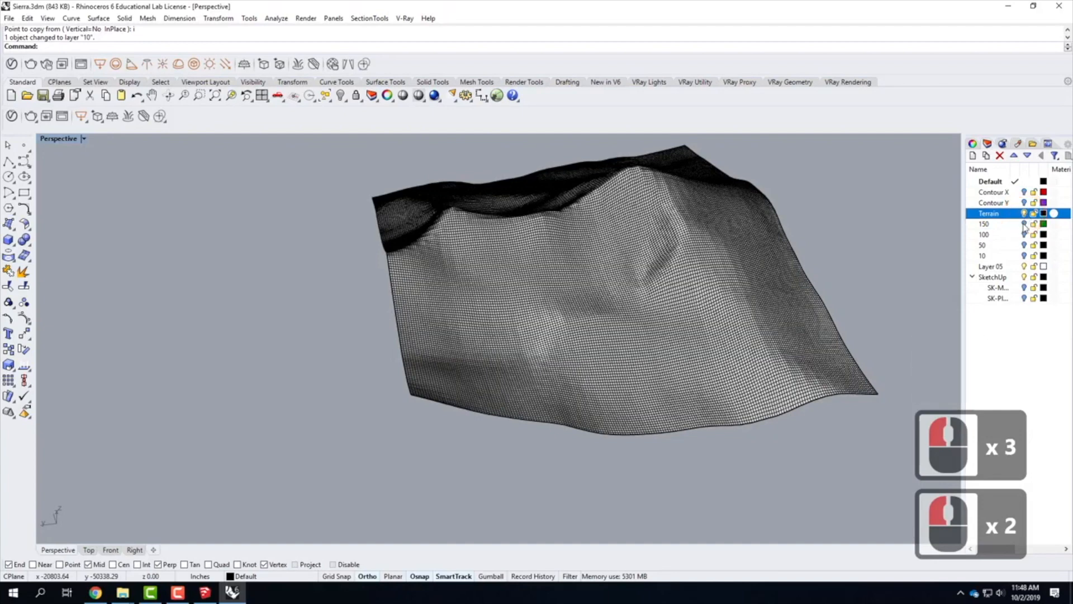
click(989, 224)
click(1024, 214)
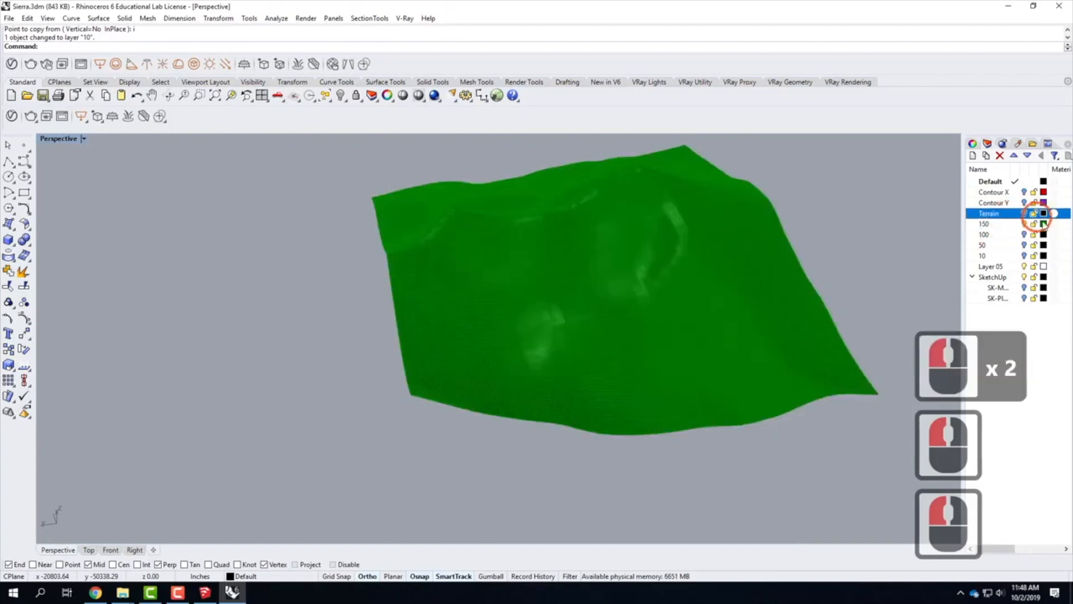
Change the color of layer 150 to Black
double_click(1043, 224)
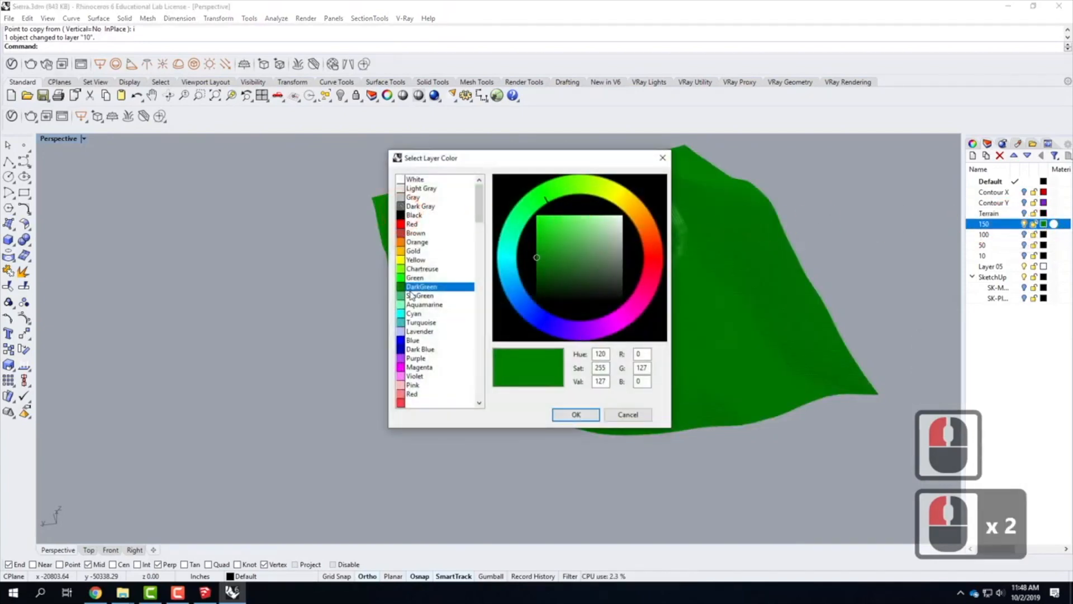
click(414, 216)
click(575, 414)
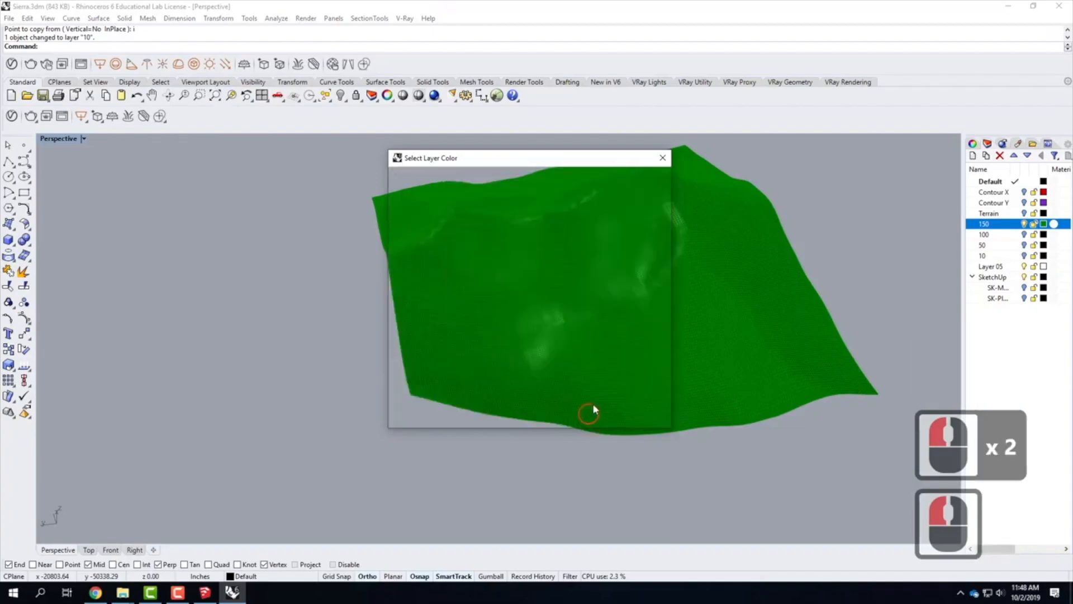
Rebuild the layer 150 surface with a point count of 150 in both U and V, and clear the selection
scroll(330, 367, down, 3)
scroll(642, 320, up, 3)
right_drag(643, 320, 527, 283)
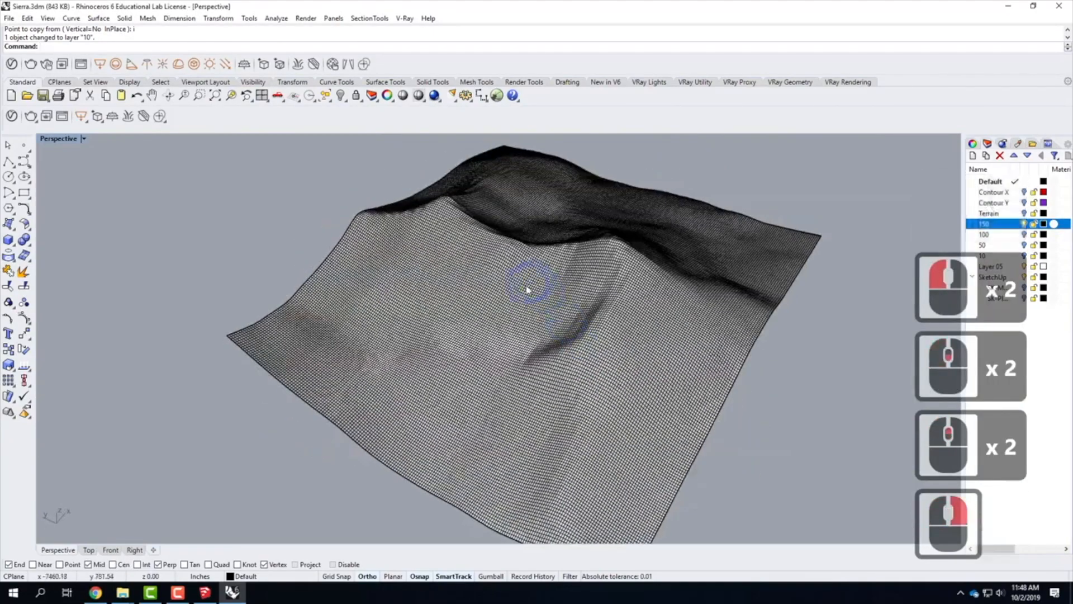
scroll(534, 297, up, 3)
scroll(457, 311, up, 3)
click(421, 302)
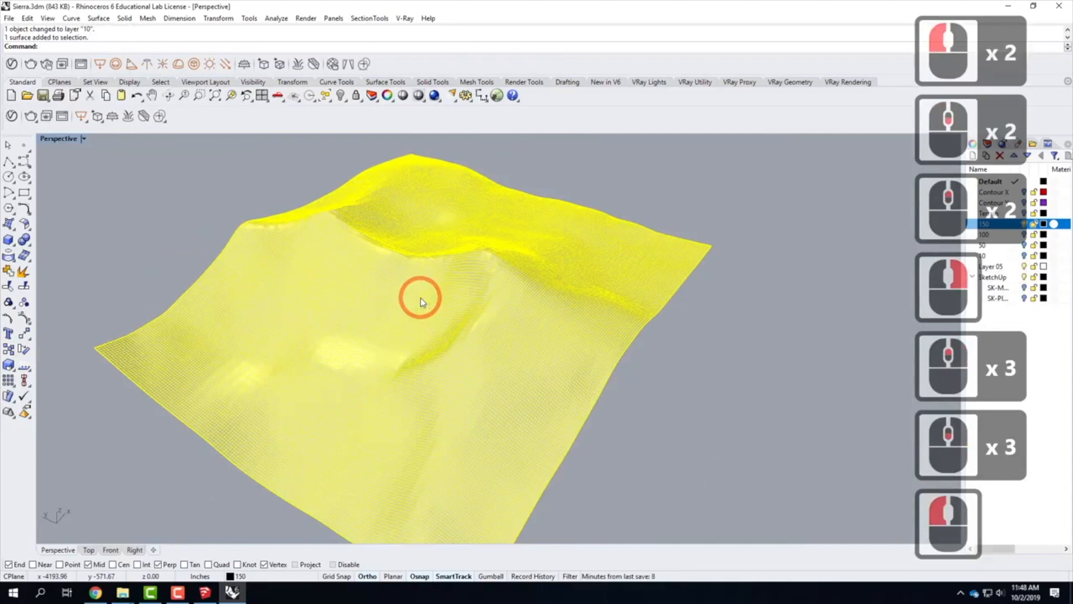
text(re)
key(Return)
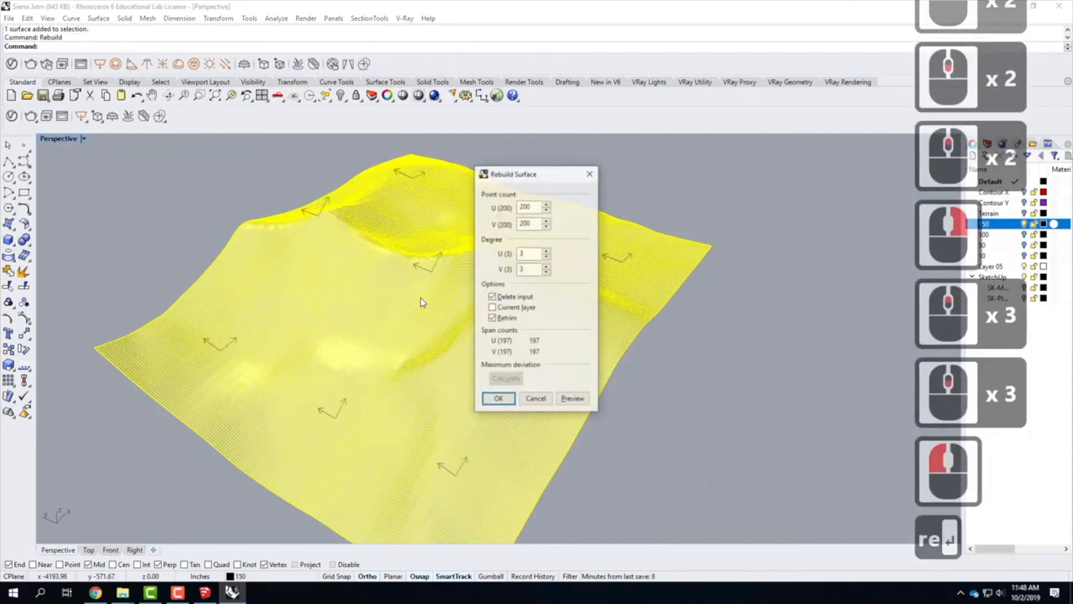
click(536, 205)
text(150)
key(Tab)
text(1)
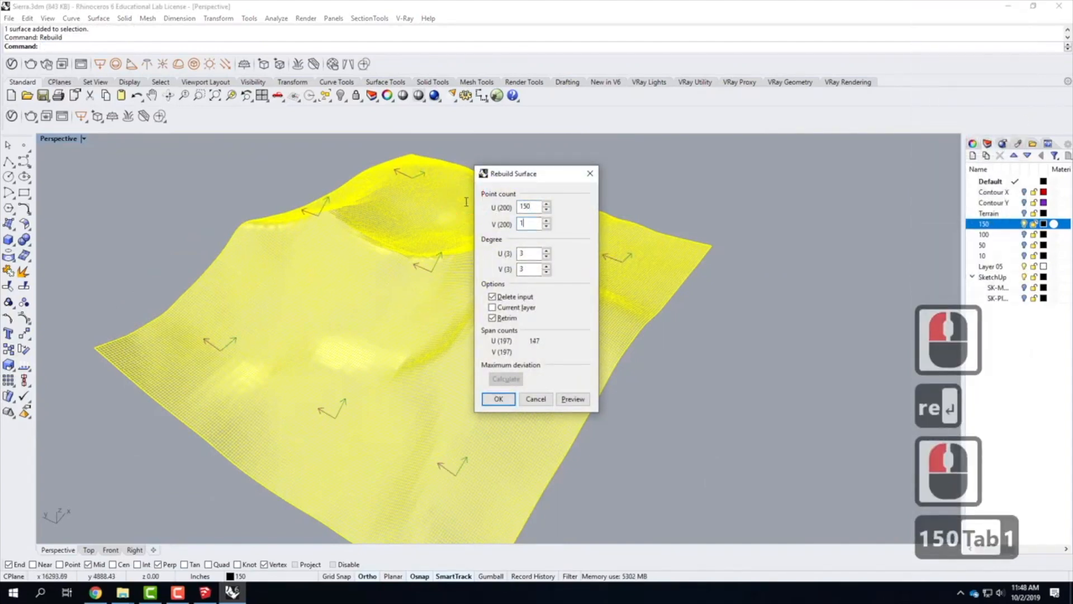
text(50)
key(Return)
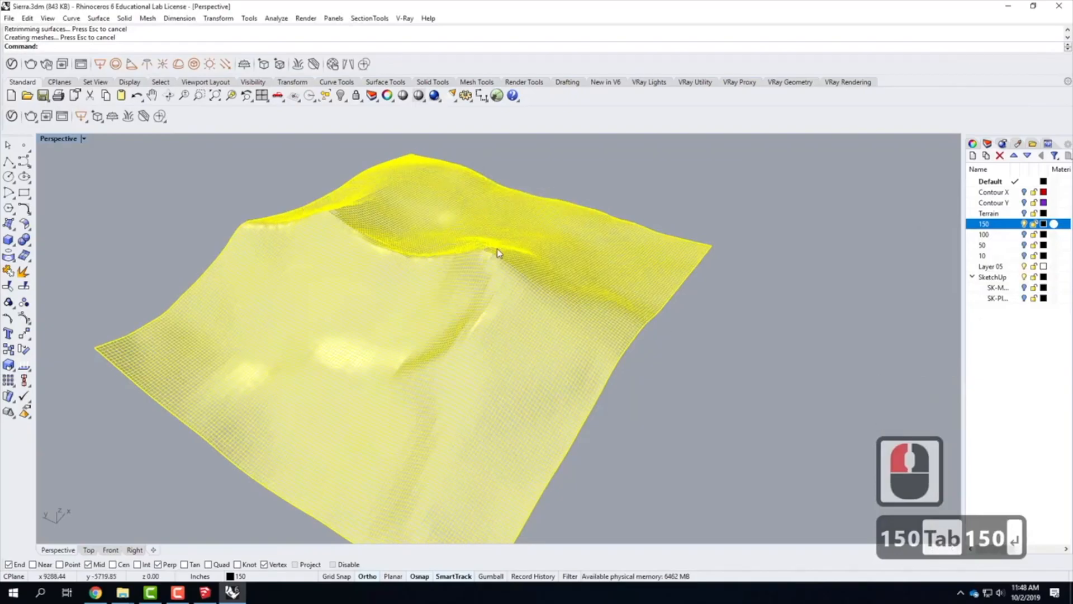
scroll(499, 253, up, 4)
right_click(846, 206)
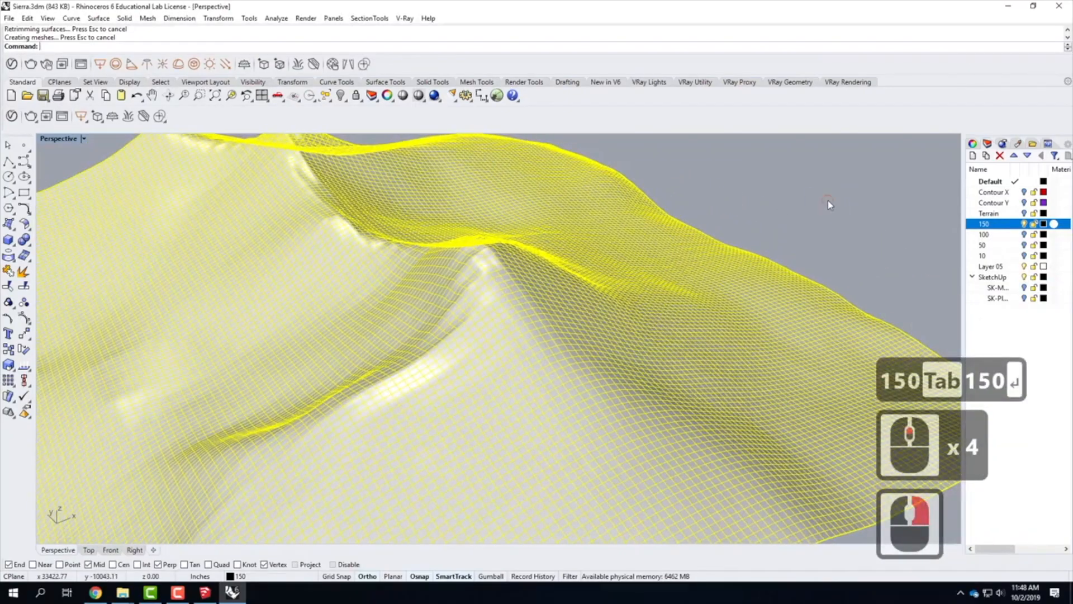
click(828, 201)
Show the Terrain layer over the layer 150 surface and set its color to DarkGreen
scroll(469, 240, up, 4)
right_drag(482, 243, 600, 299)
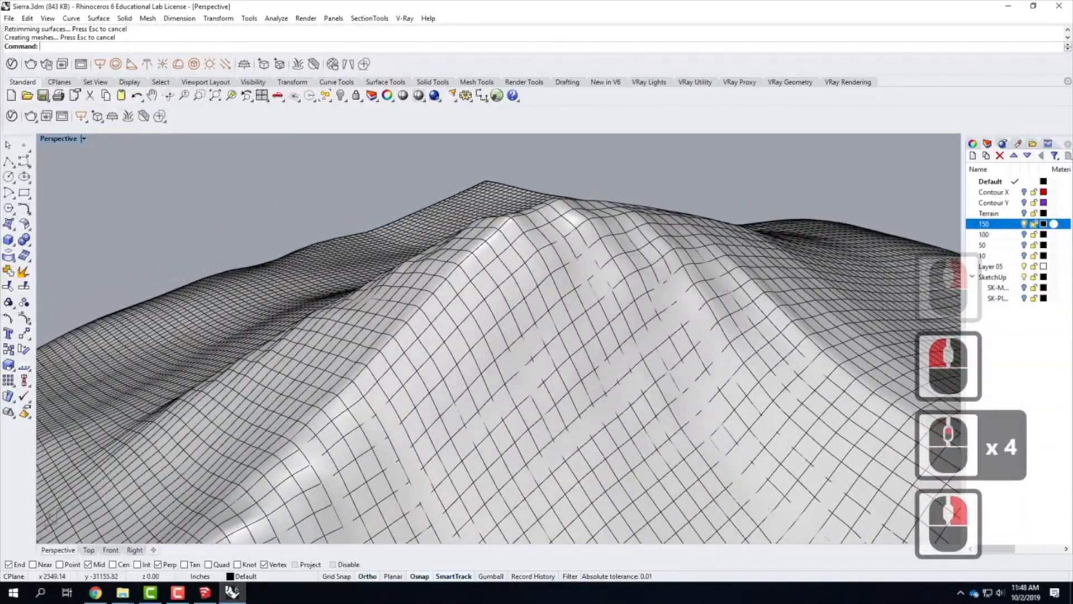
click(1026, 214)
click(1024, 213)
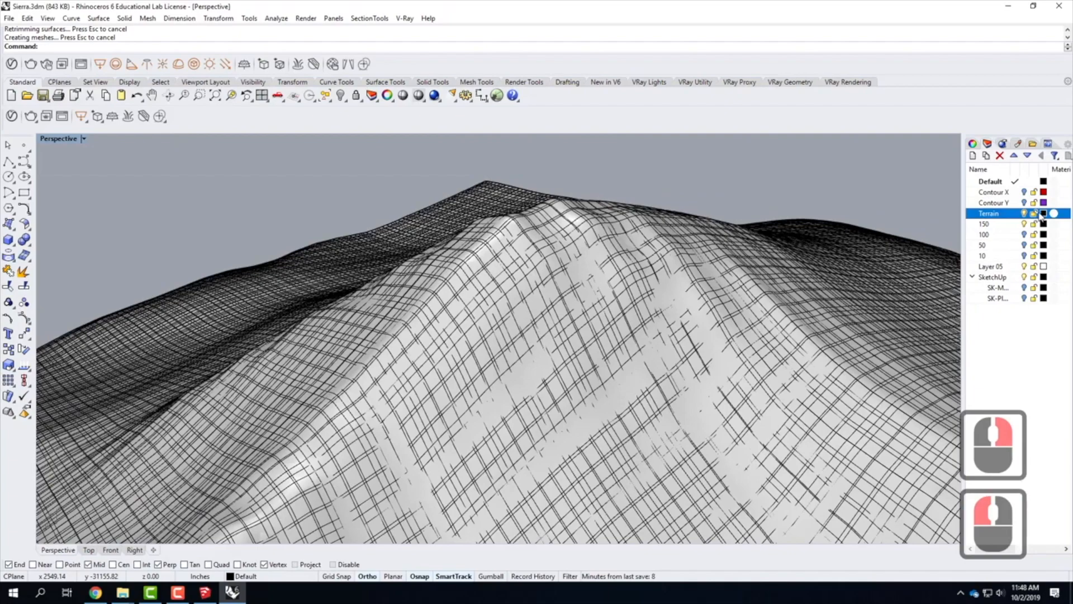
click(1043, 214)
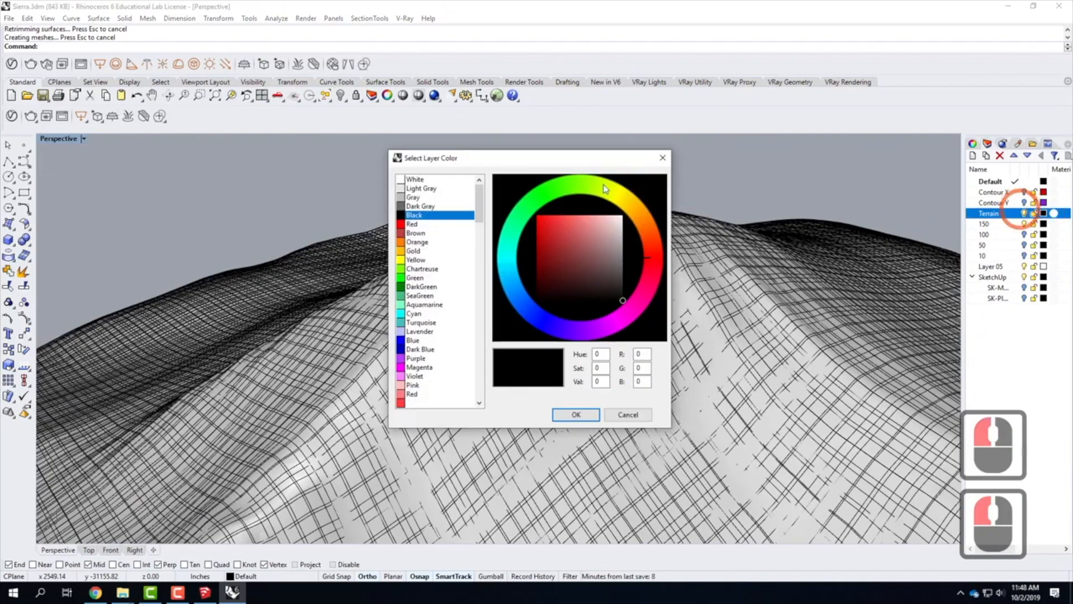
click(414, 286)
click(576, 415)
Compare the two overlapping surfaces along the ridge, then hide layers Terrain and 150 and show layer 100
right_drag(731, 310, 461, 331)
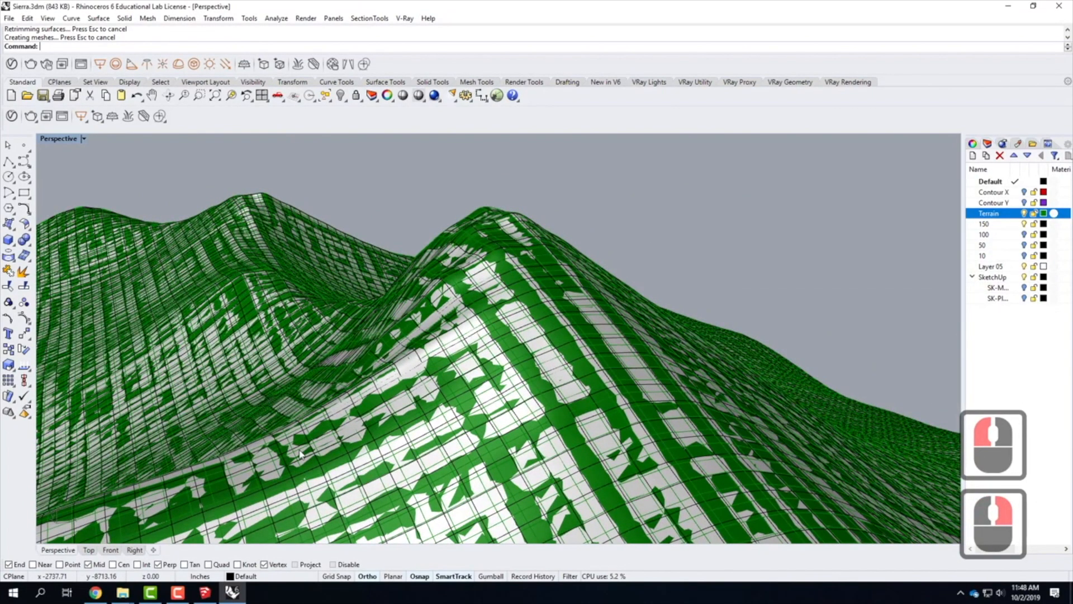
right_drag(535, 256, 757, 279)
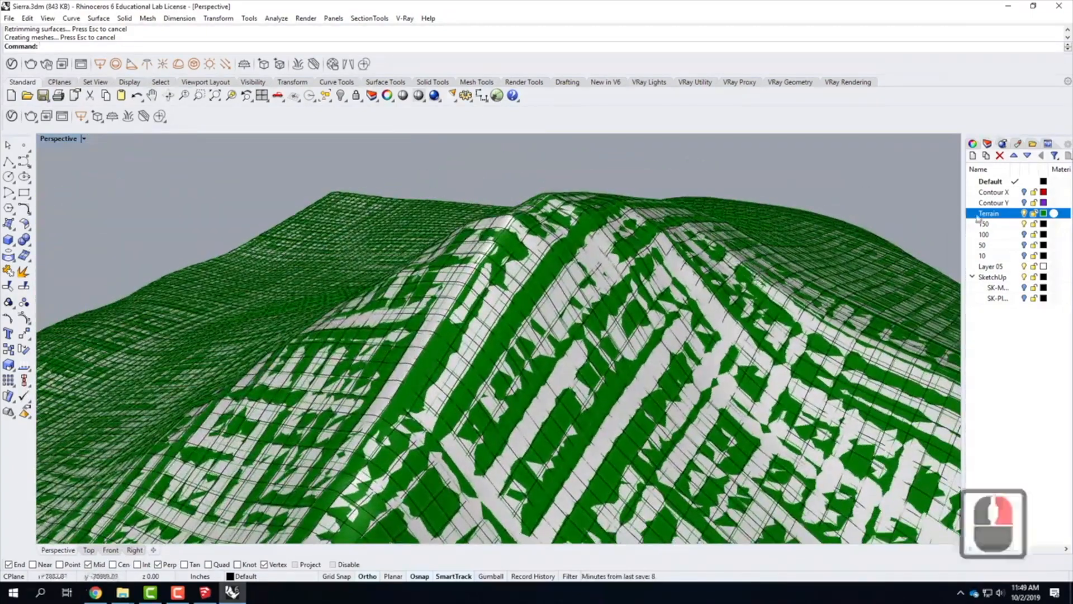
click(1025, 214)
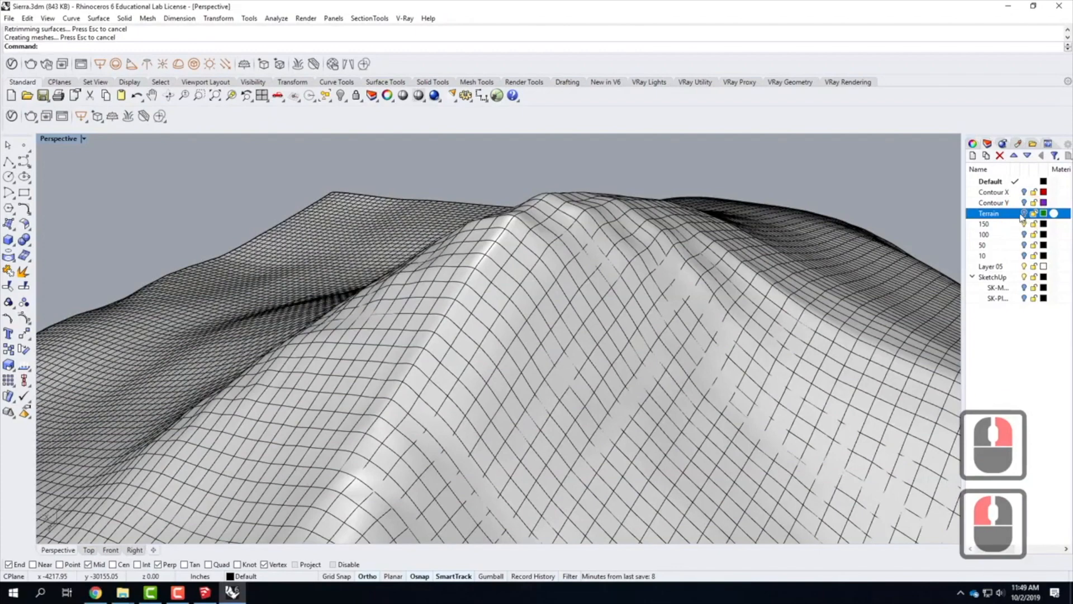
right_drag(538, 271, 534, 297)
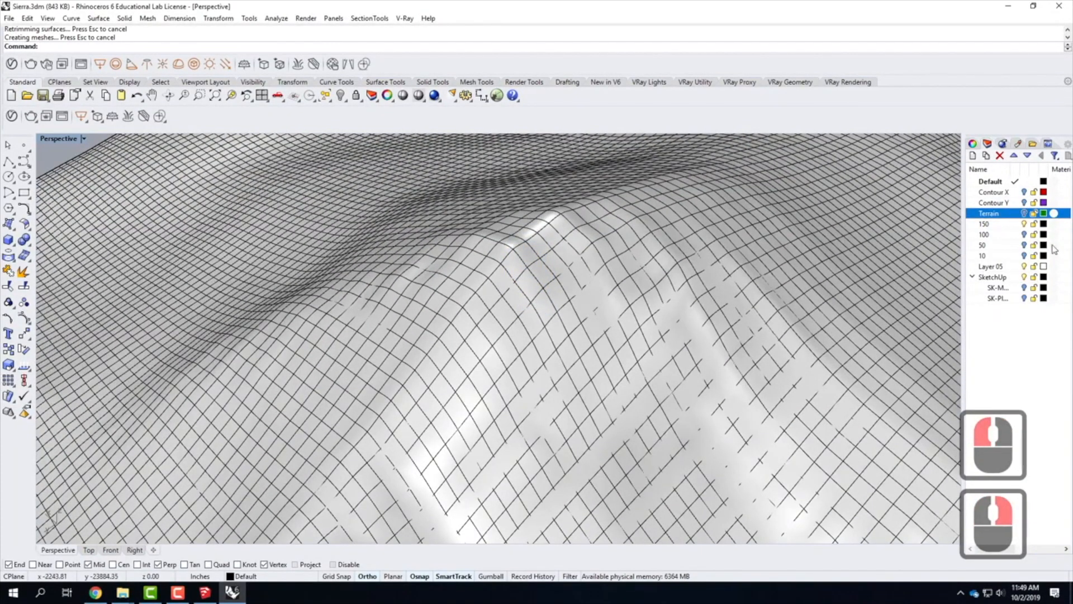
click(1024, 224)
click(1024, 235)
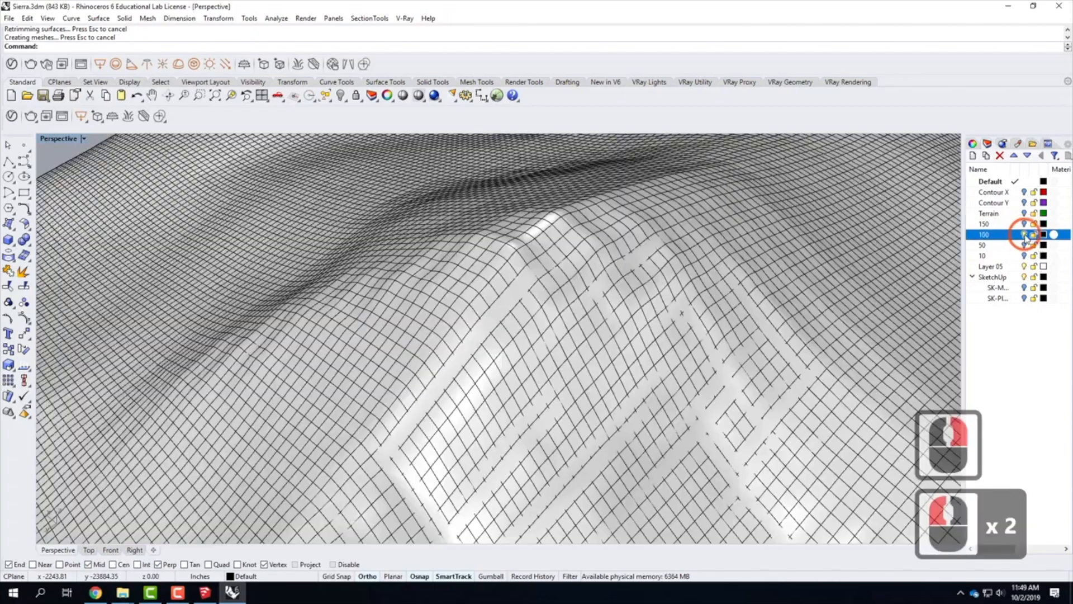
Rebuild the layer 100 surface with a point count of 100 in both U and V
click(485, 246)
click(596, 290)
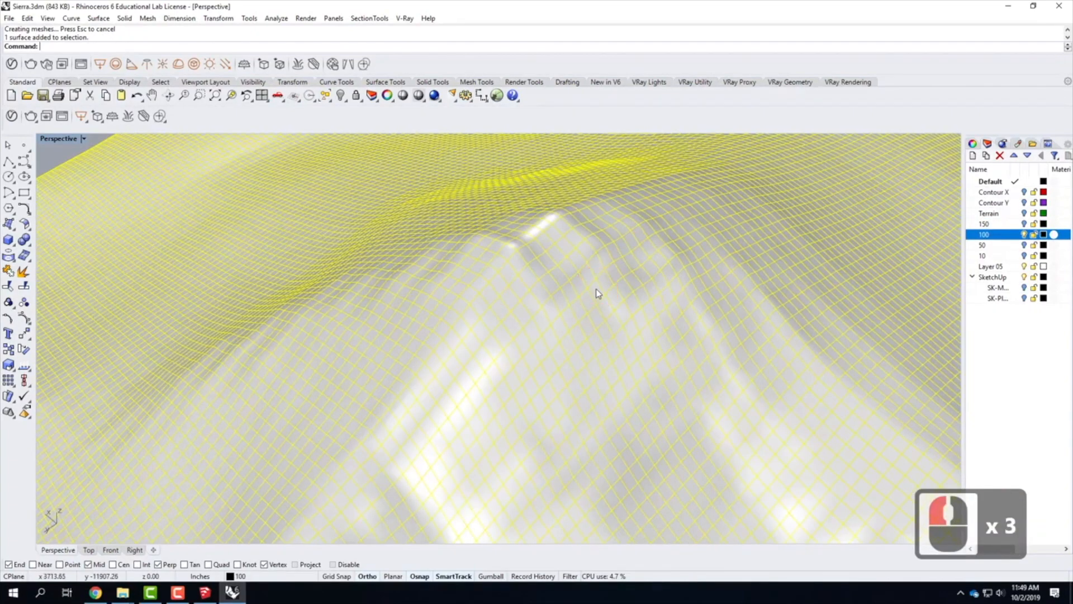
text(rebuild)
key(Return)
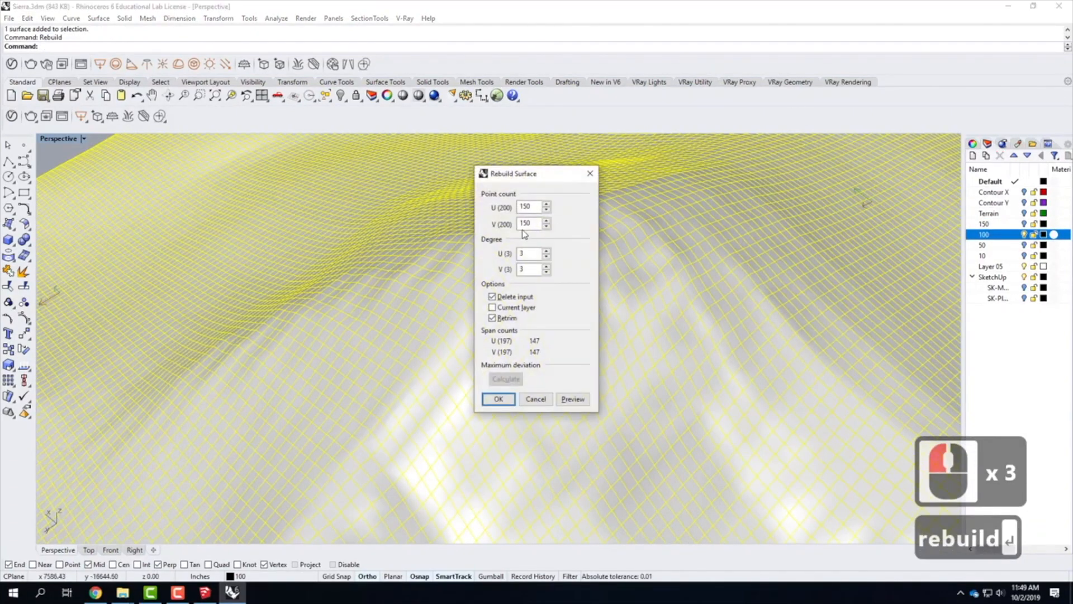
drag(537, 205, 498, 198)
text(100)
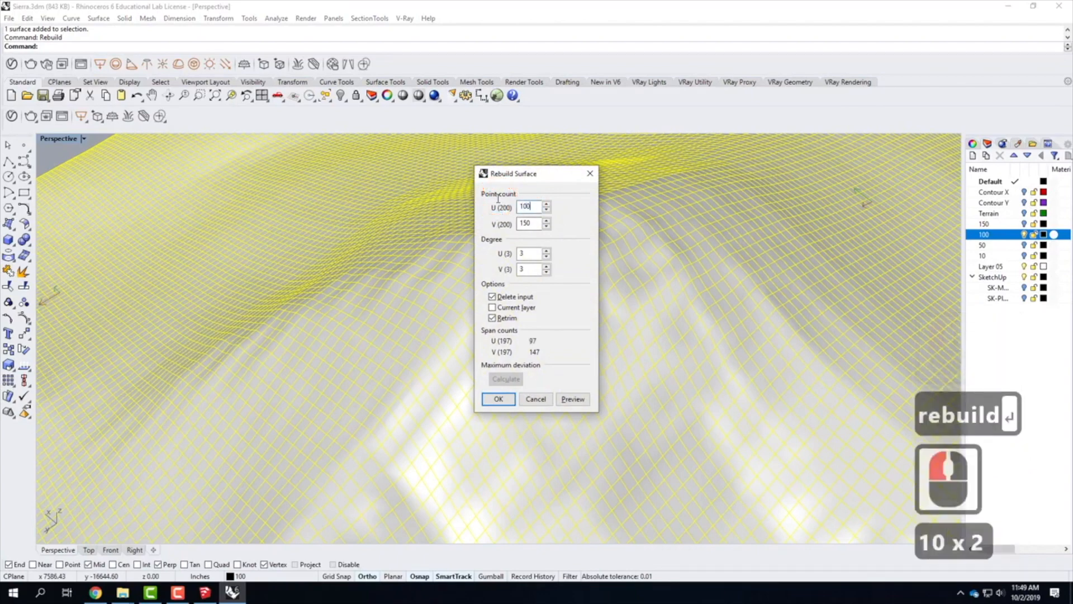
key(Tab)
text(100)
key(Return)
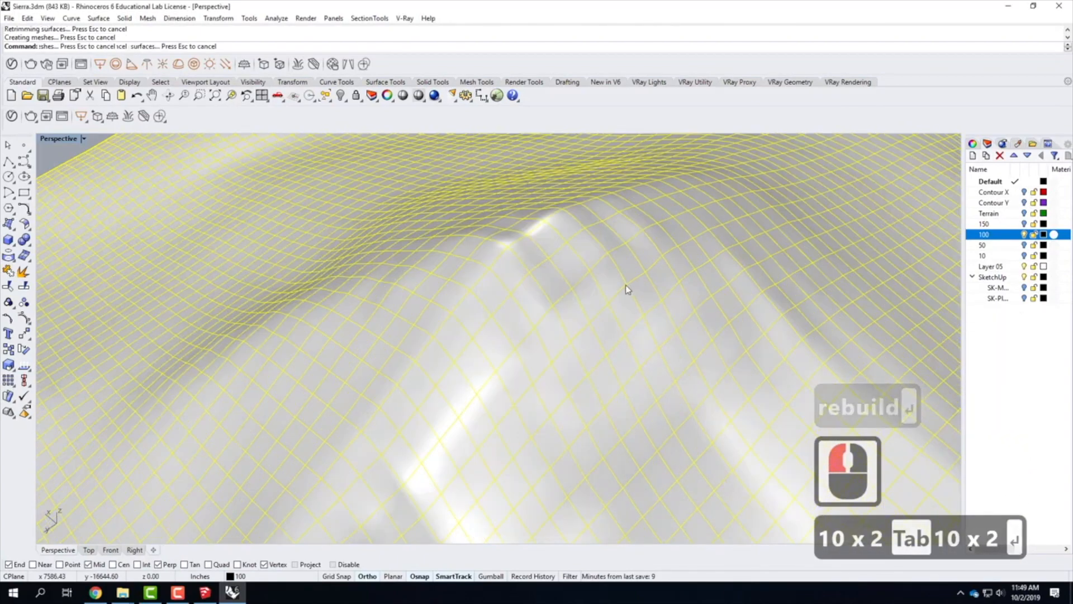
Deselect the rebuilt layer 100 surface and examine the shape of its peak up close
right_drag(652, 297, 762, 306)
scroll(580, 328, down, 4)
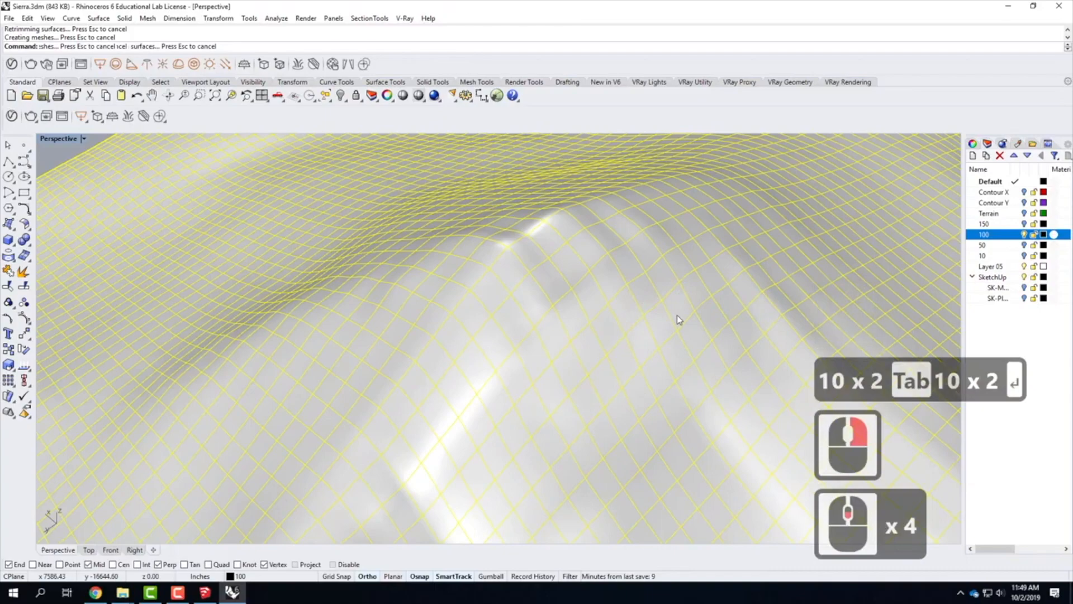
key(Escape)
right_drag(639, 329, 618, 317)
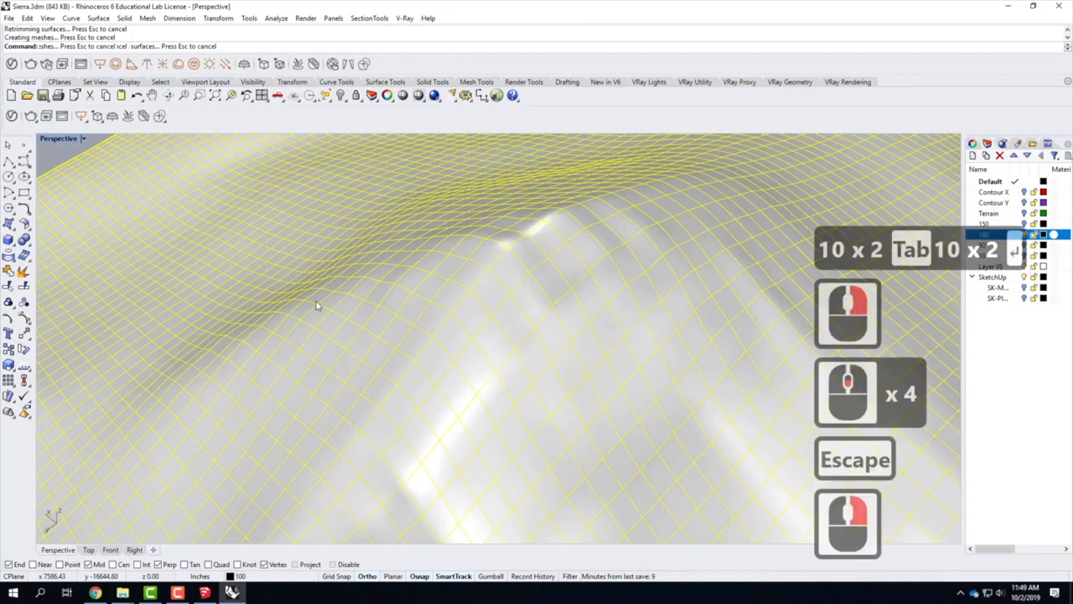
click(47, 159)
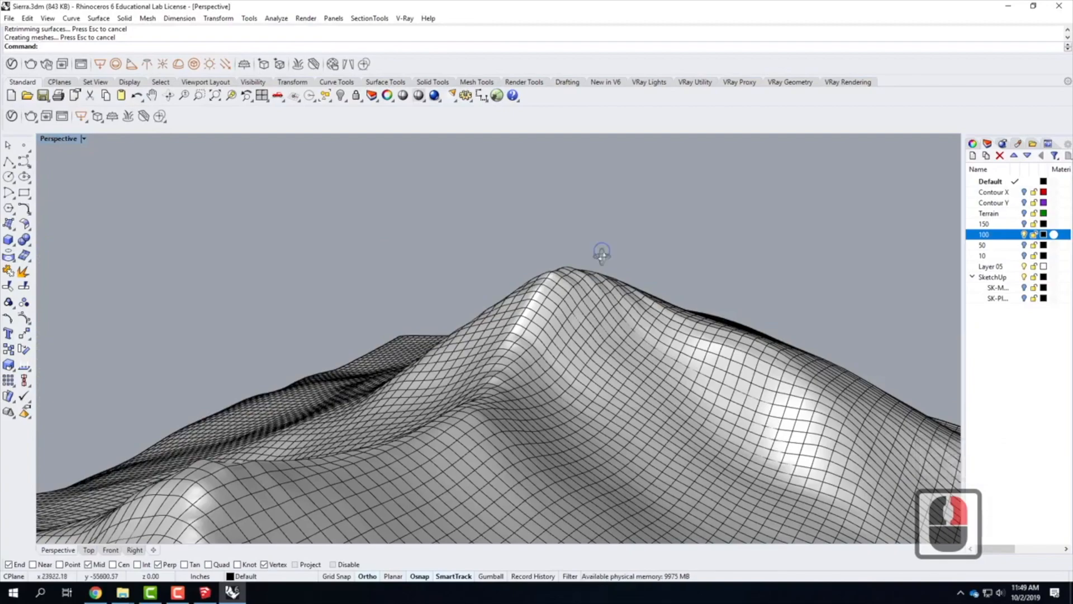
right_drag(610, 334, 527, 246)
scroll(584, 299, up, 4)
scroll(506, 272, up, 2)
scroll(505, 272, up, 1)
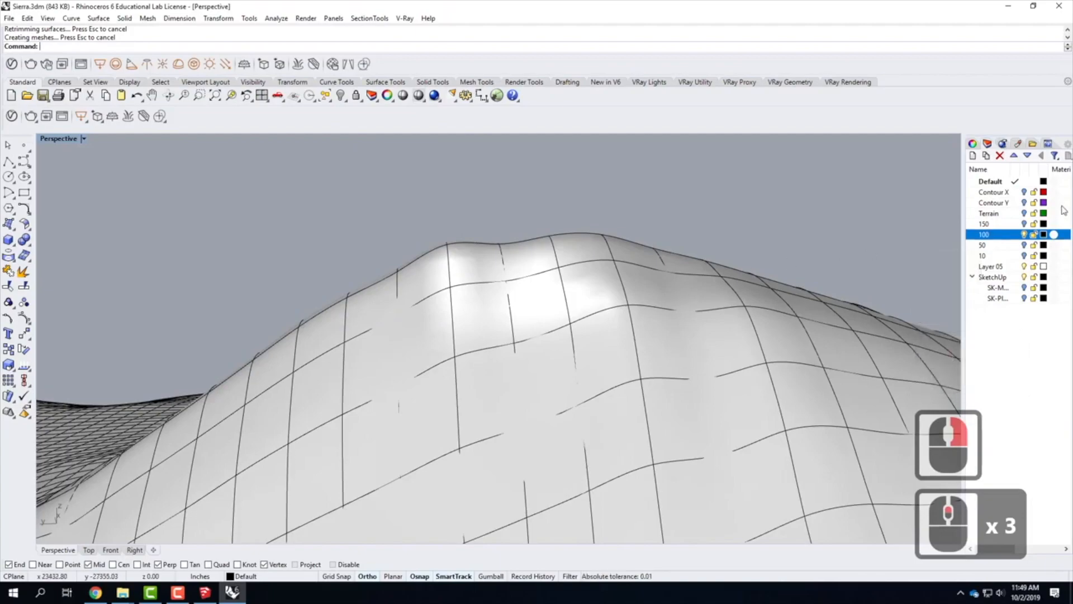
Overlay the Terrain surface on the layer 100 surface to compare them, then hide both layers and show layer 50
click(1025, 214)
right_drag(586, 228, 607, 279)
scroll(607, 279, down, 4)
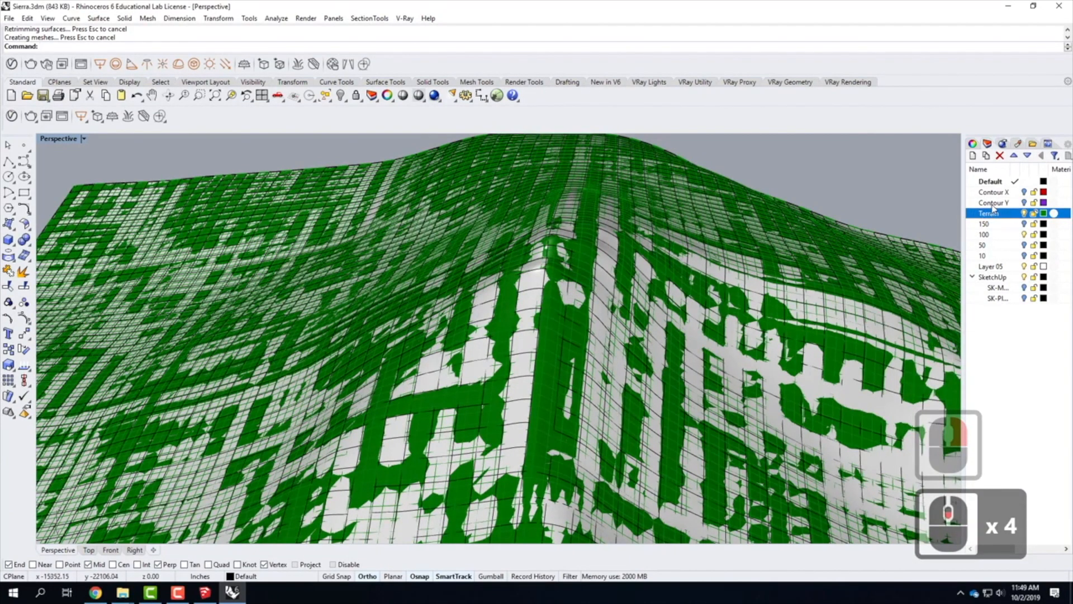
click(1025, 214)
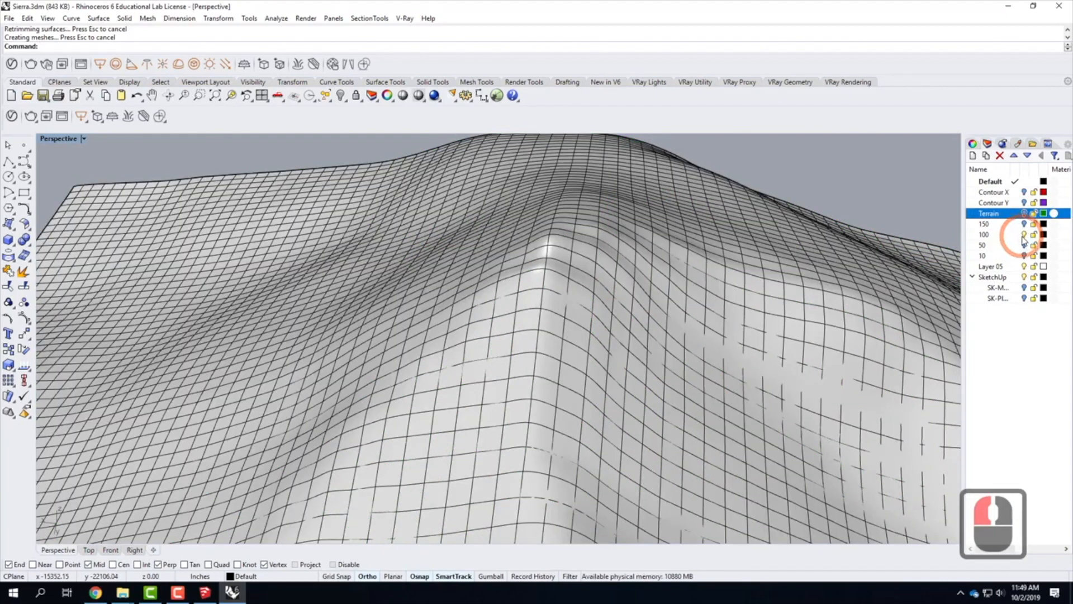
click(1025, 235)
click(1025, 245)
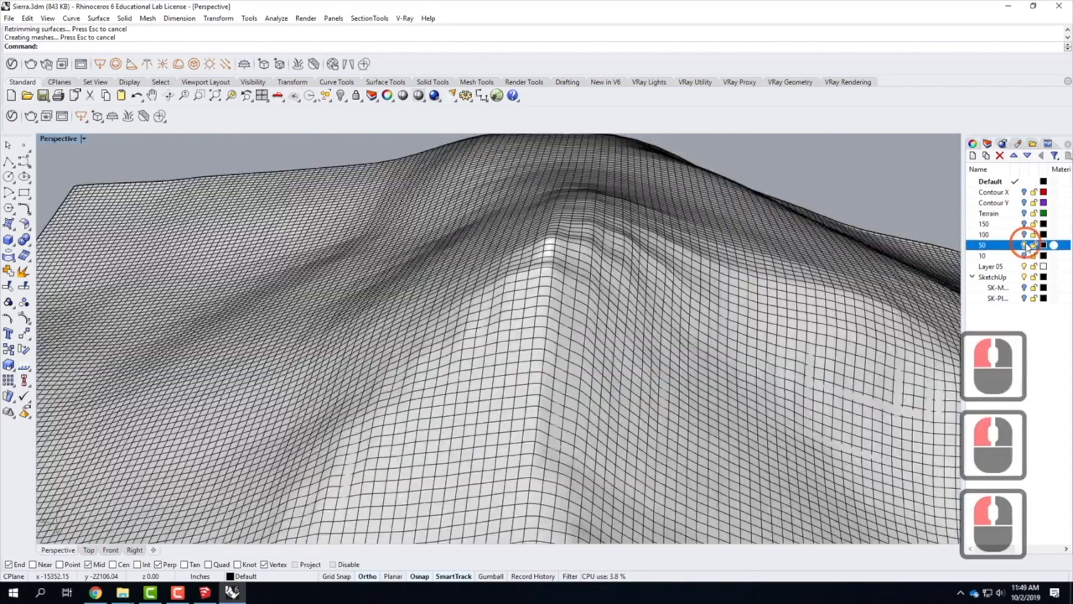
Rebuild the layer 50 surface with a point count of 50 in both U and V, then deselect it
click(614, 258)
text(rebuild)
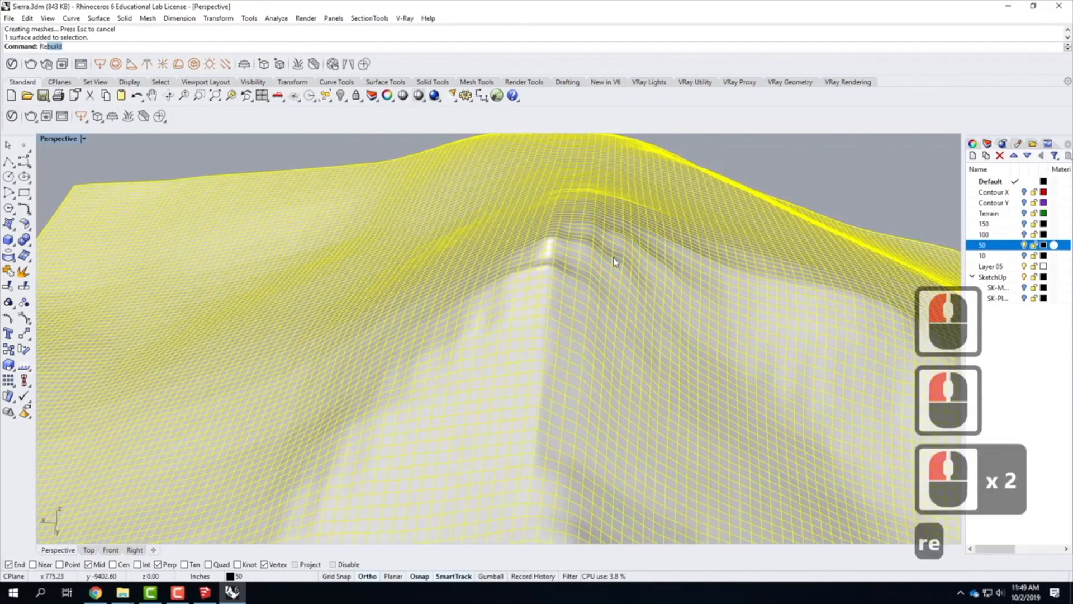
key(Return)
click(528, 207)
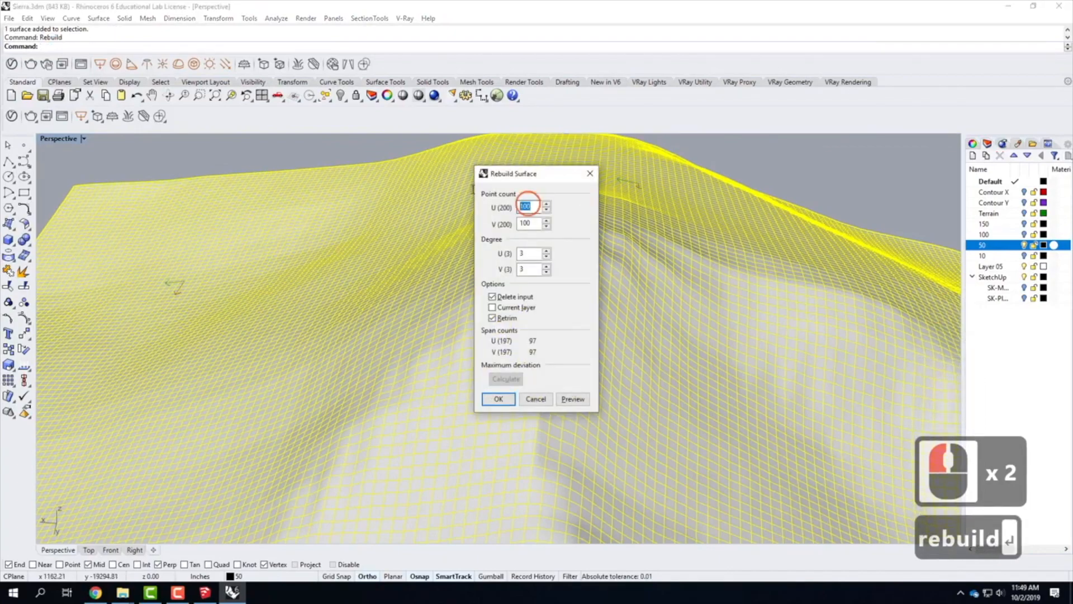
text(50)
key(Tab)
text(50)
key(Tab)
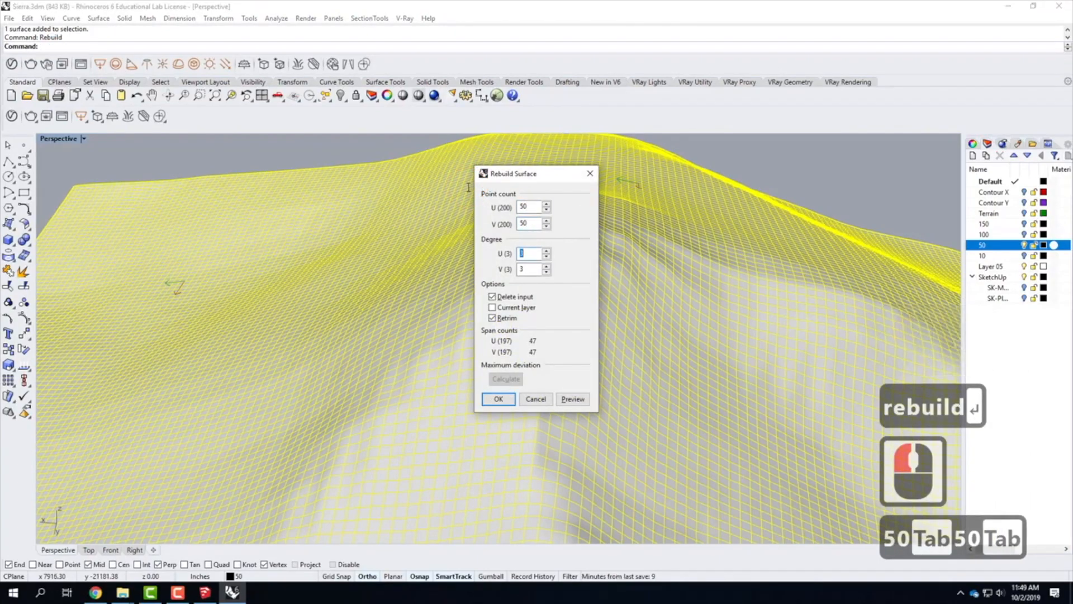
click(498, 398)
right_drag(495, 395, 467, 349)
click(663, 184)
Show the Terrain layer over the layer 50 surface and compare the two surfaces around the peak
scroll(498, 326, up, 1)
scroll(486, 281, up, 3)
scroll(468, 347, down, 4)
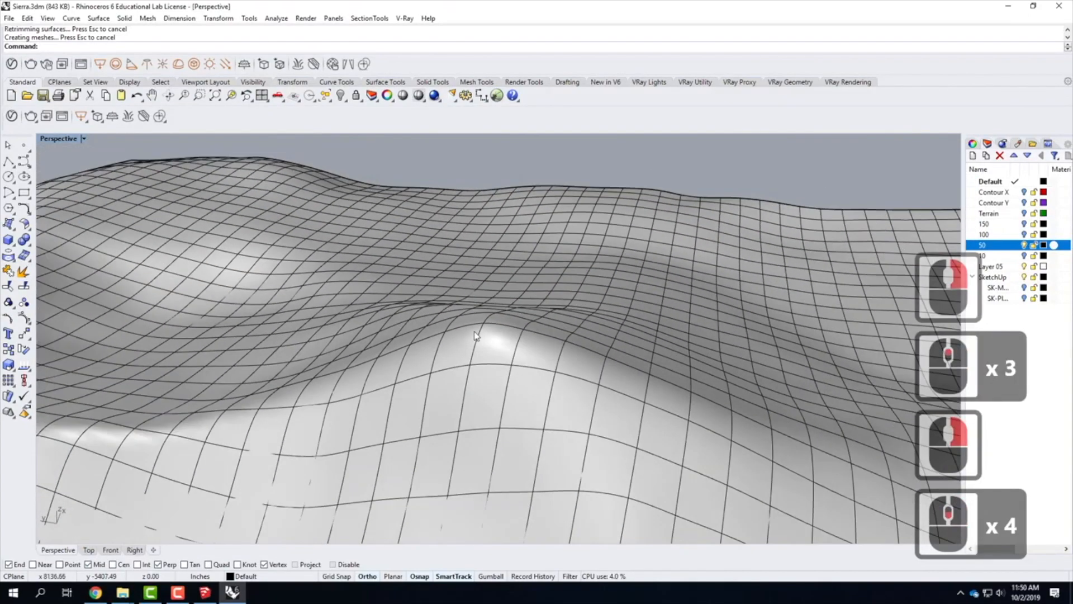
click(1025, 216)
right_drag(504, 380, 593, 285)
scroll(540, 326, down, 4)
scroll(556, 299, up, 7)
scroll(563, 296, up, 2)
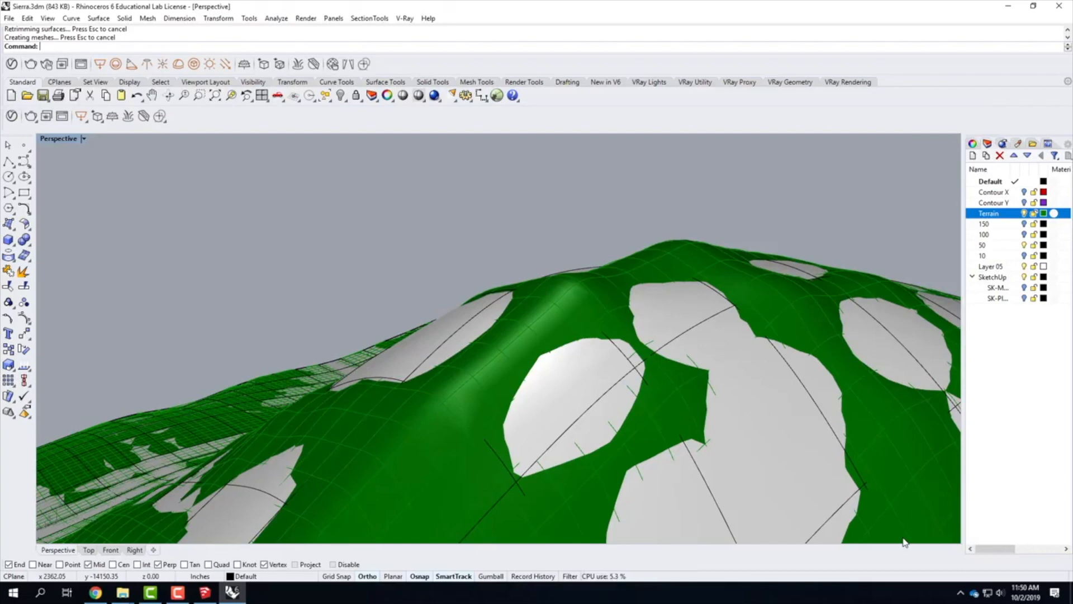
Hide layers Terrain and 50 and show layer 10
click(1024, 214)
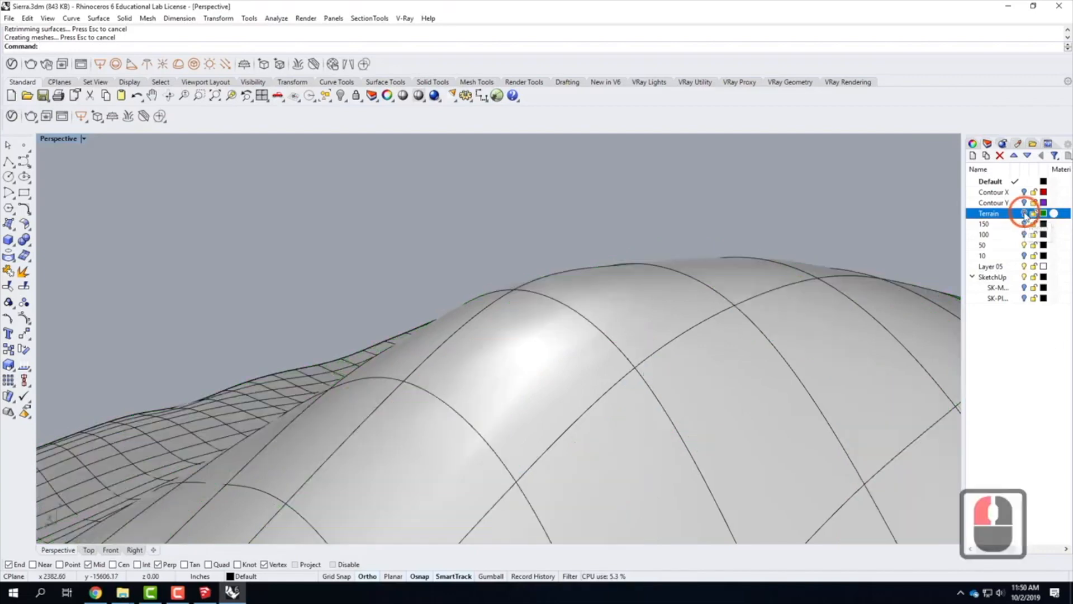
click(1024, 245)
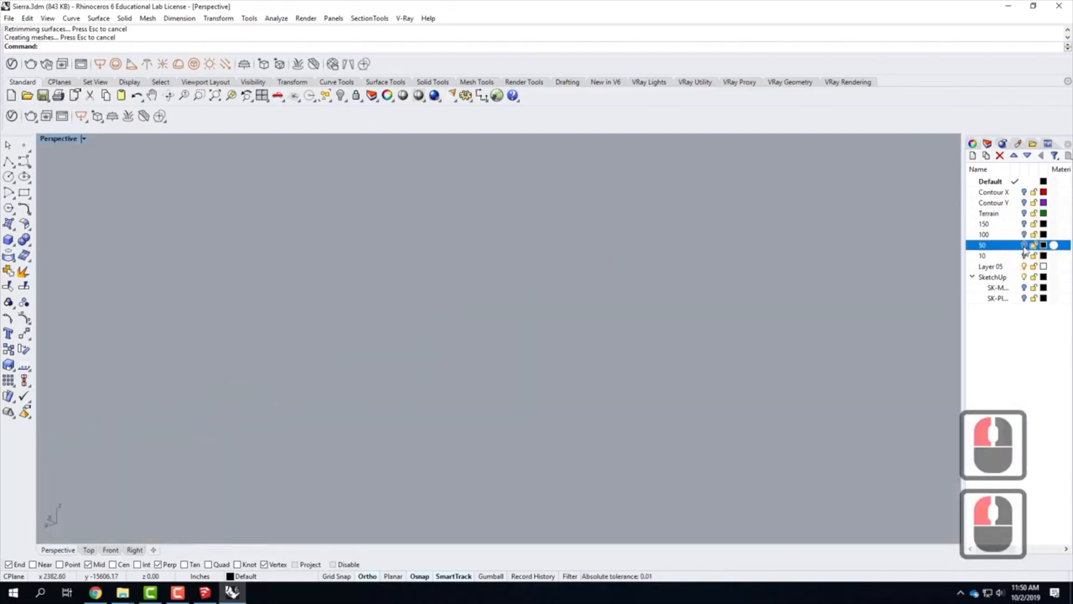
click(1024, 246)
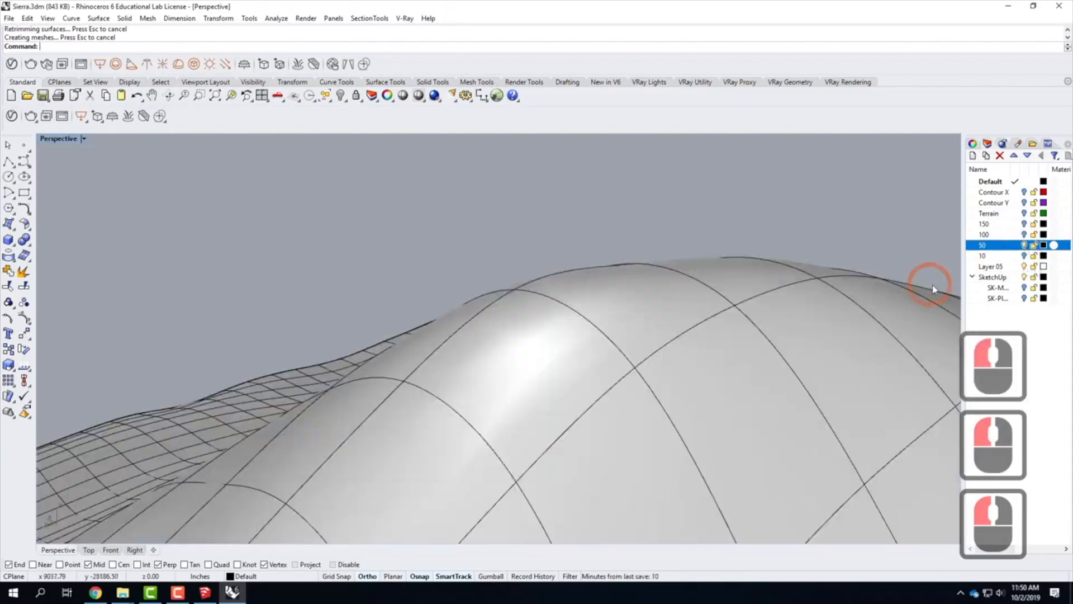
click(1025, 256)
click(1025, 245)
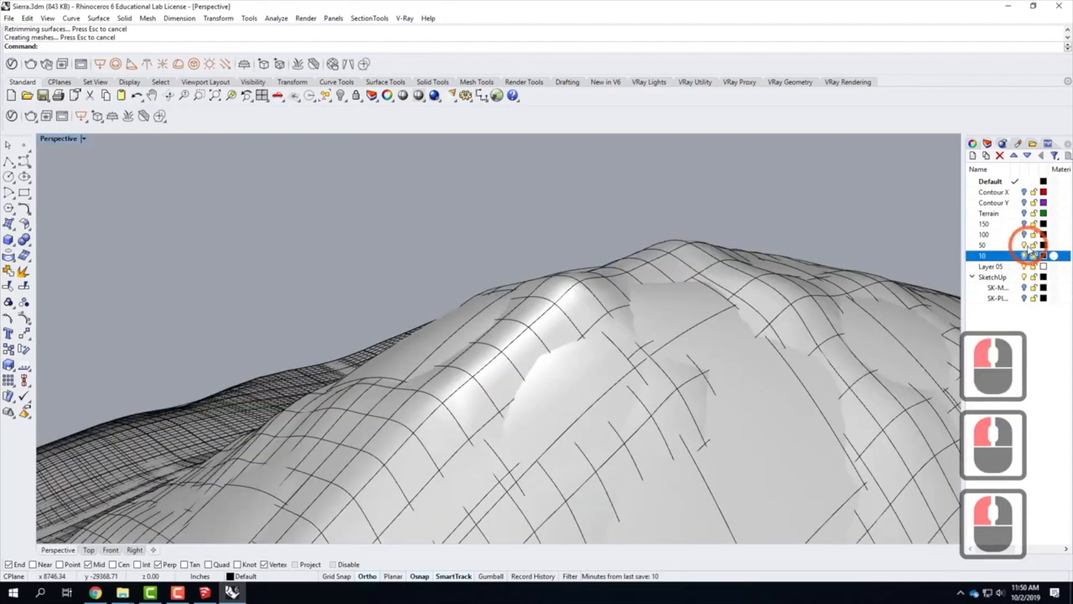
Rebuild the layer 10 surface with a point count of 10 in both U and V, then deselect it
click(726, 340)
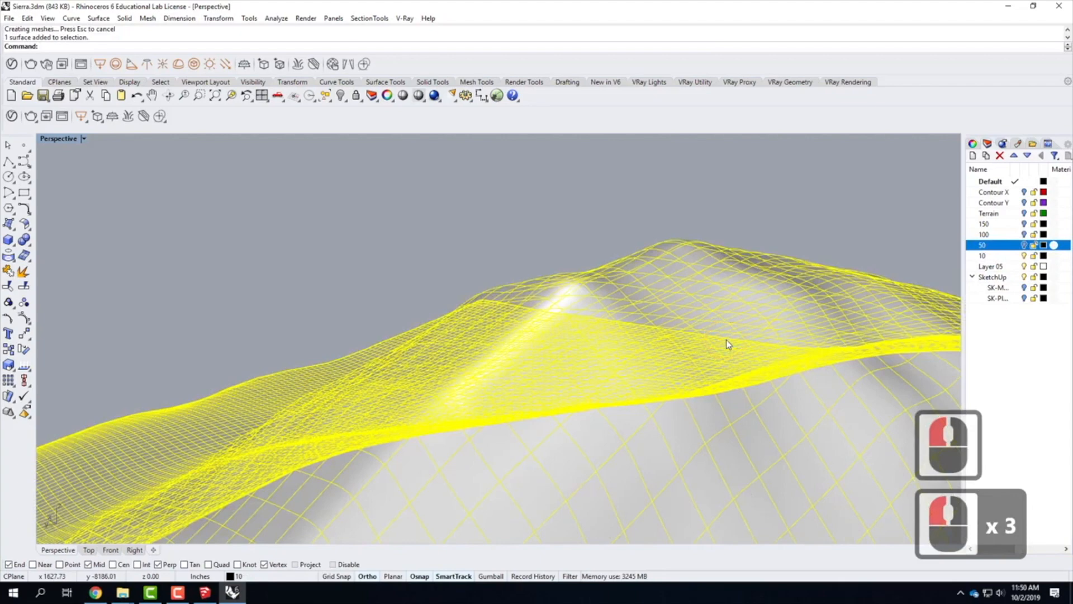
text(re)
key(Return)
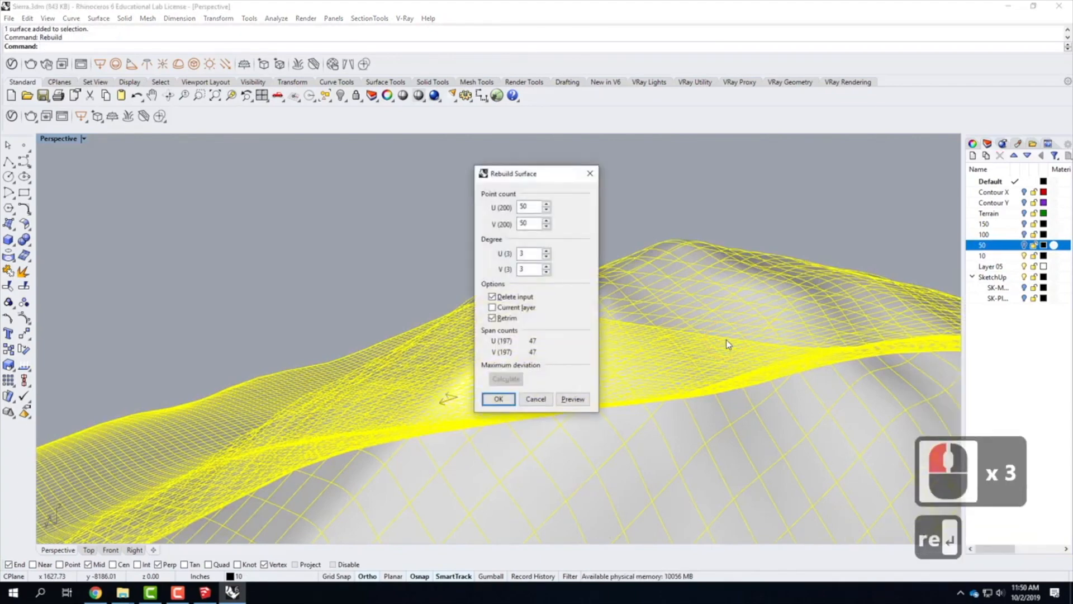
click(456, 199)
text(10)
key(Tab)
text(10)
click(498, 399)
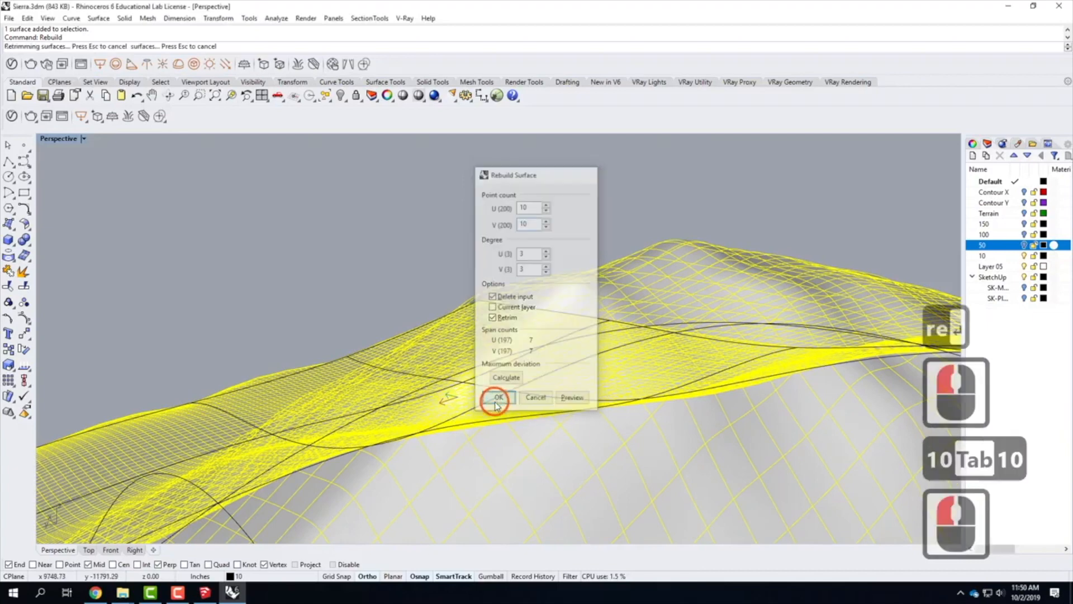
scroll(541, 270, up, 4)
scroll(571, 254, down, 3)
click(633, 220)
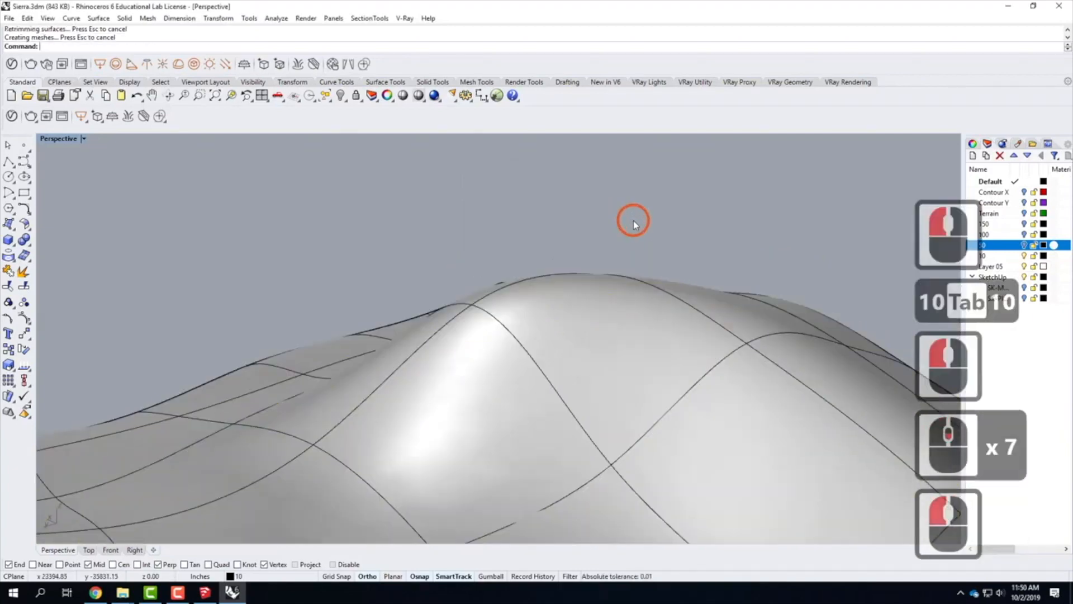
Show the Terrain layer over the layer 10 surface and compare them from an overall view and close to the peak
scroll(648, 234, down, 5)
right_drag(666, 251, 727, 279)
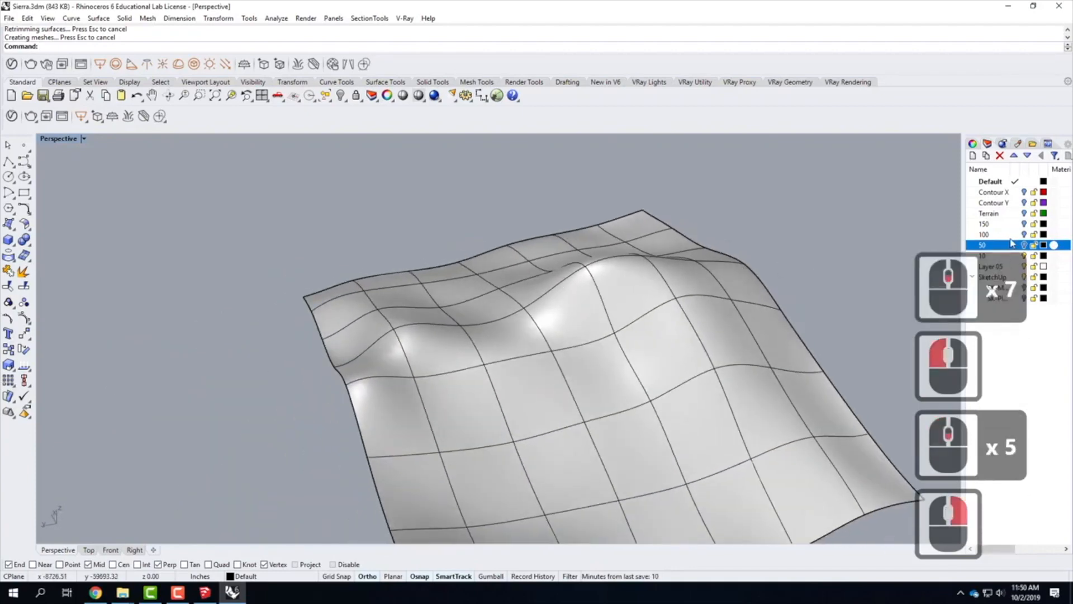
click(988, 213)
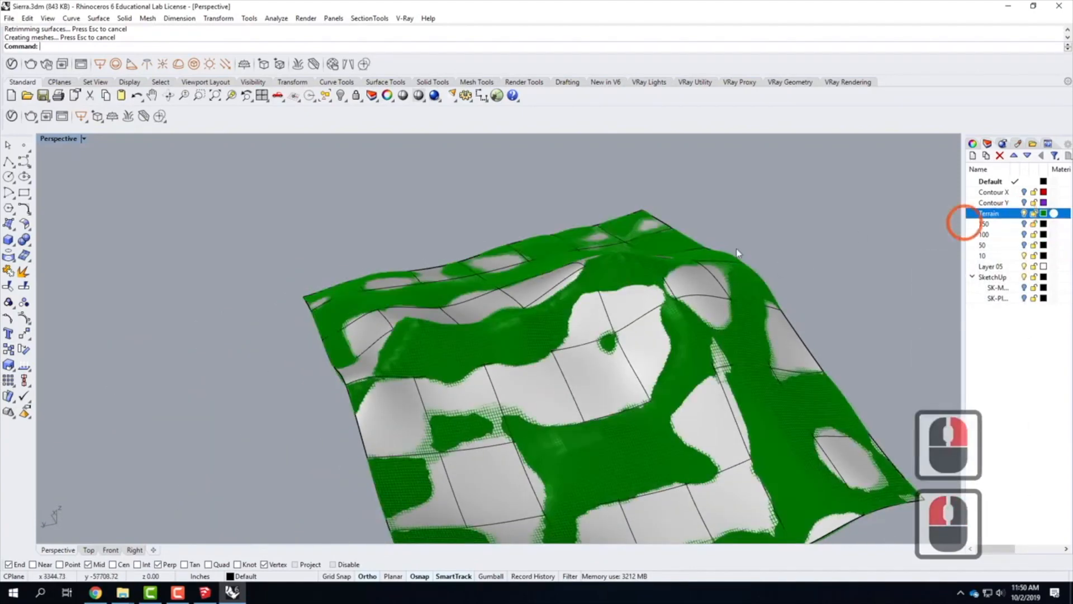
scroll(610, 285, up, 7)
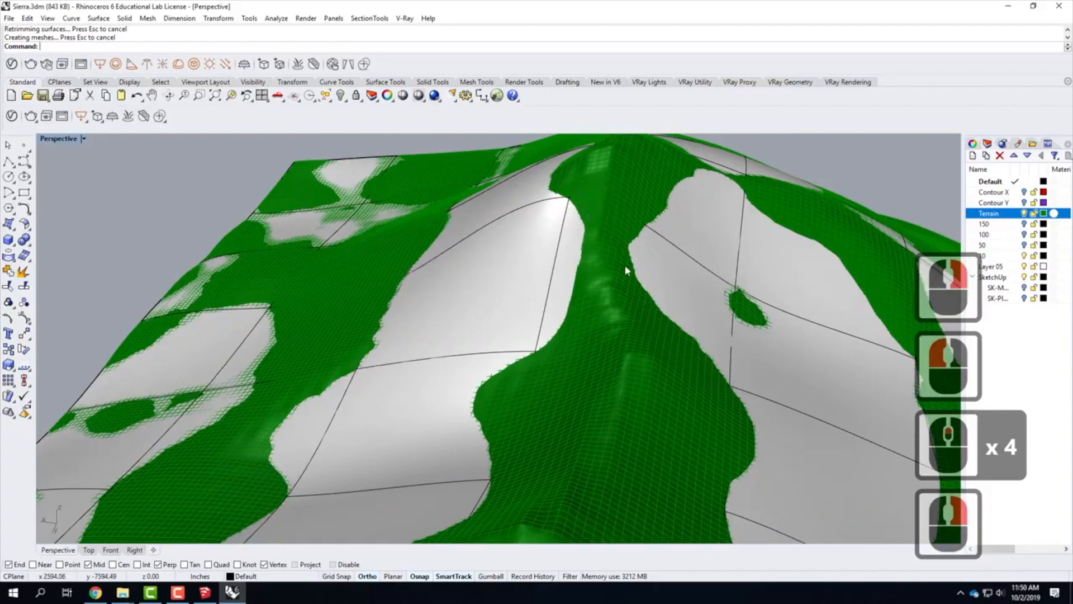
right_drag(626, 271, 532, 352)
scroll(545, 335, down, 3)
scroll(628, 328, up, 4)
right_drag(628, 329, 573, 284)
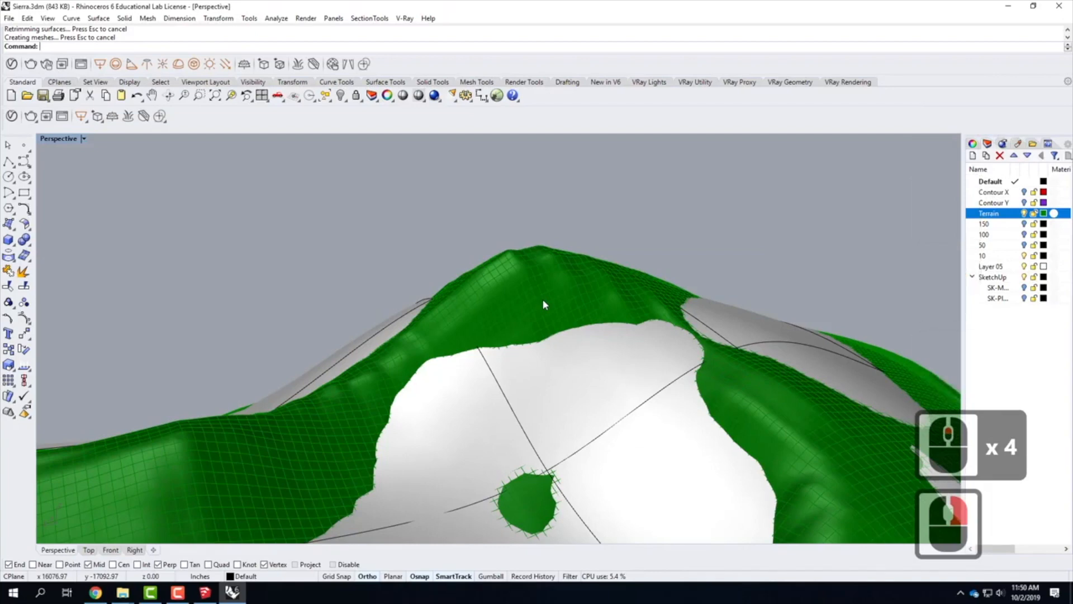
scroll(543, 303, down, 3)
scroll(330, 370, down, 3)
right_drag(330, 370, 382, 383)
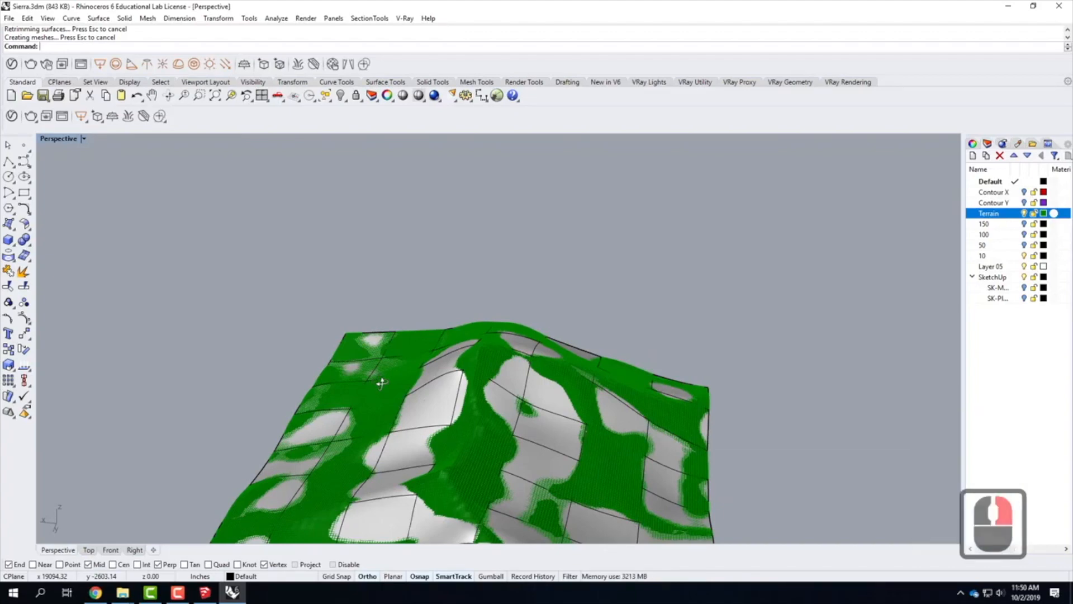
Show layer 150, hide layers Terrain and 10, and examine the layer 150 surface around the peak
click(1024, 224)
click(1024, 213)
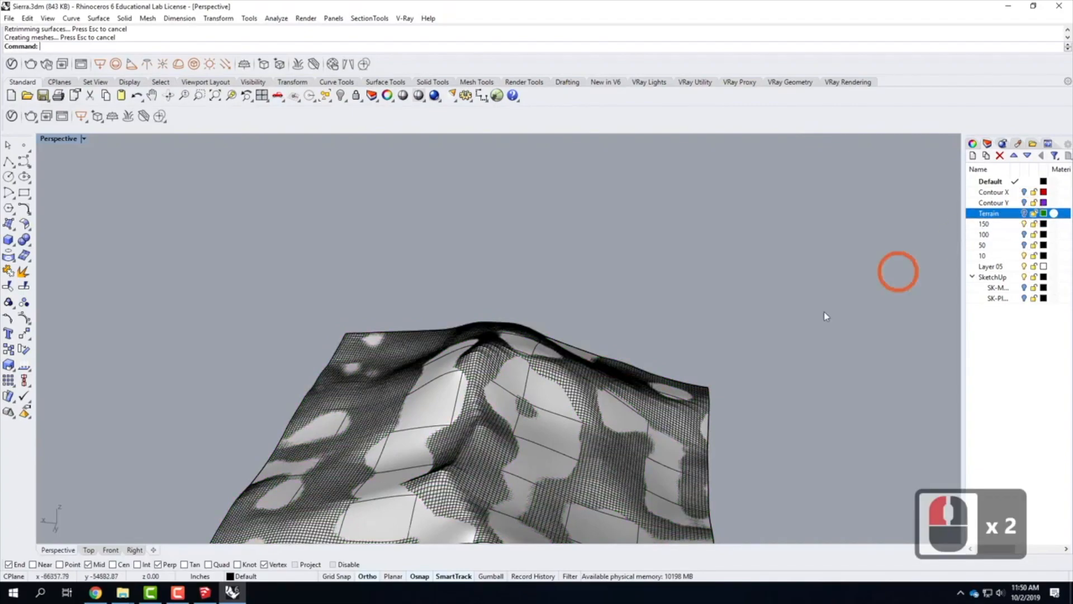
scroll(770, 377, up, 3)
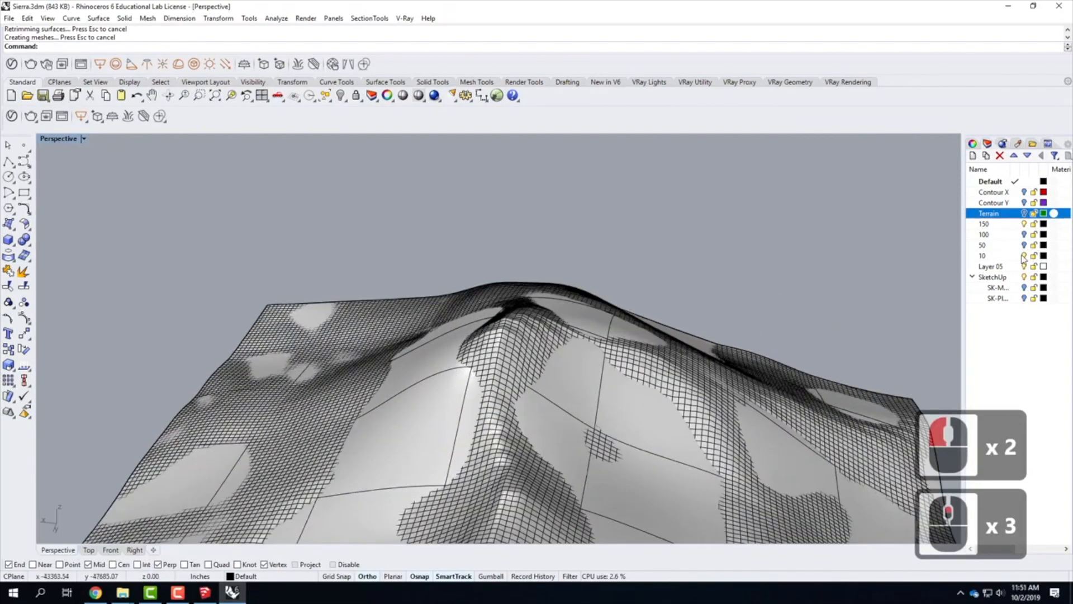
click(1024, 256)
right_drag(635, 456, 383, 287)
scroll(383, 286, up, 3)
scroll(383, 287, up, 1)
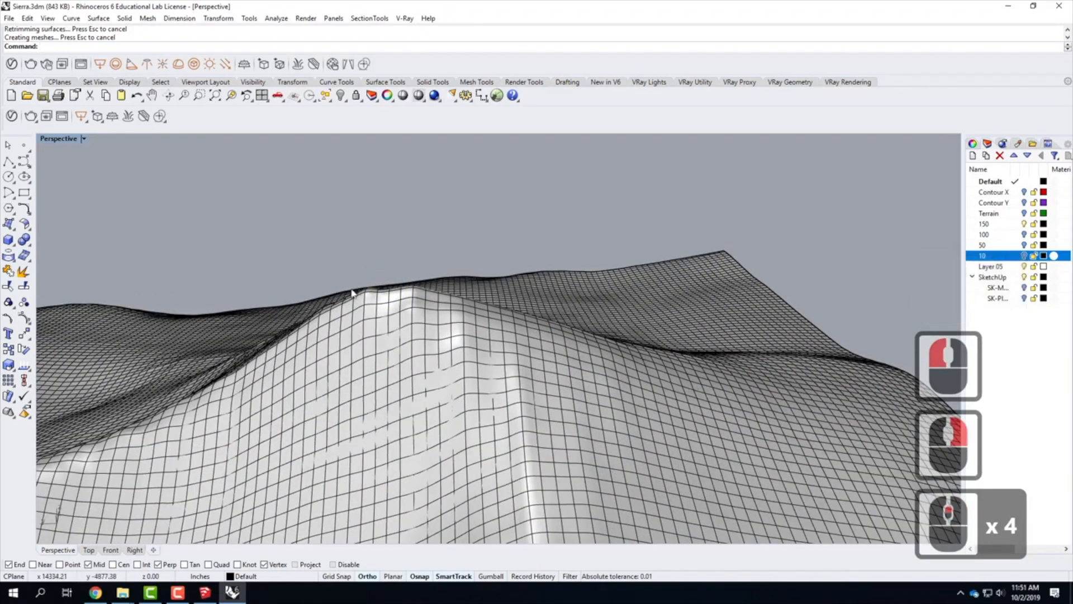
scroll(386, 313, up, 4)
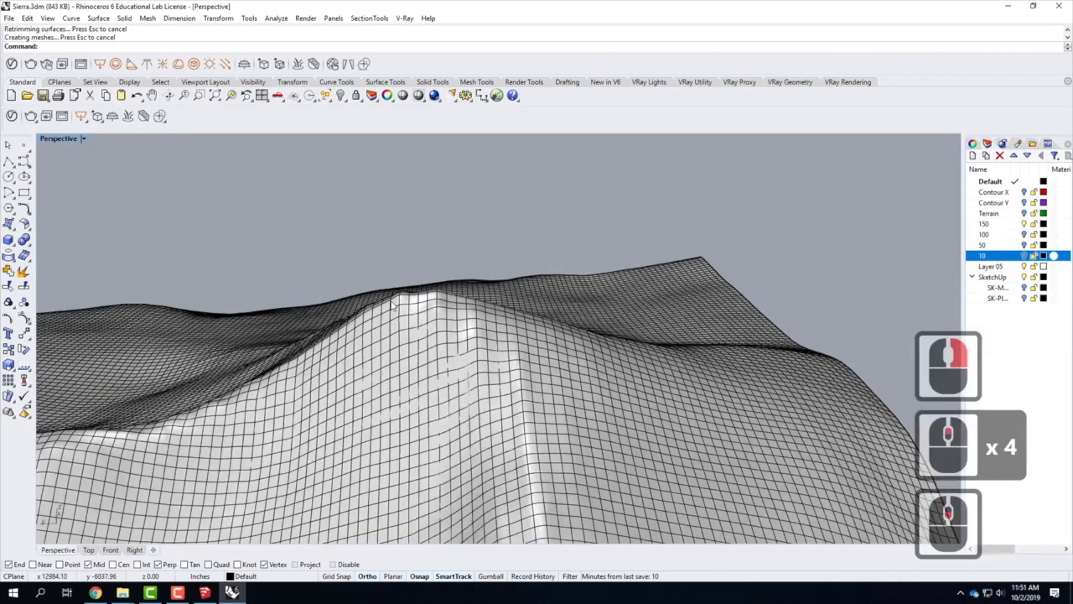
right_drag(391, 308, 450, 308)
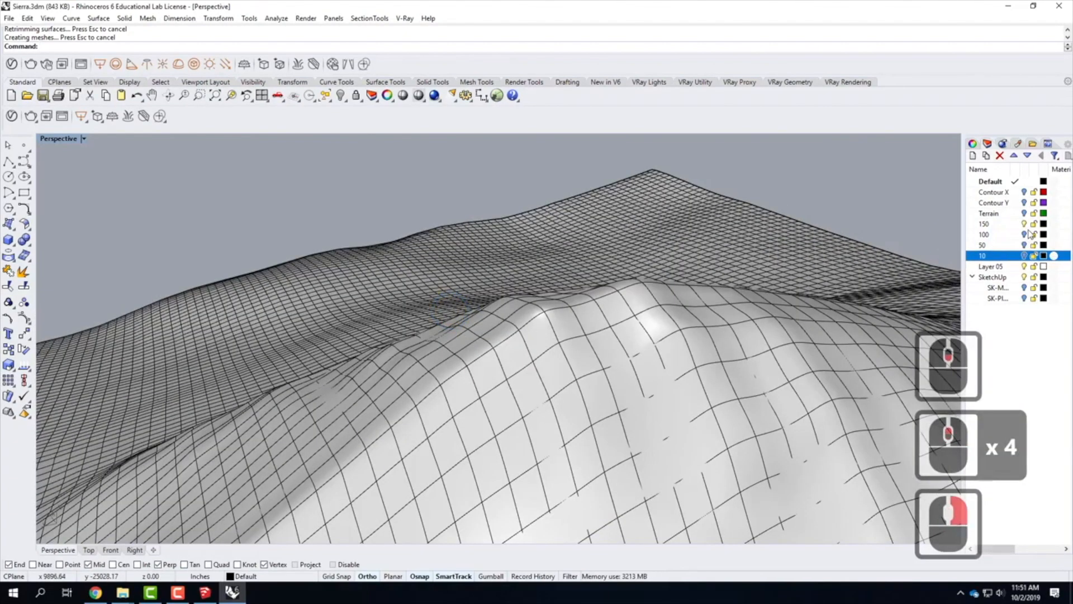
Replace layer 150 with layer 100 in the view and briefly overlay layer 50 to compare the two surfaces
click(1025, 234)
click(1025, 234)
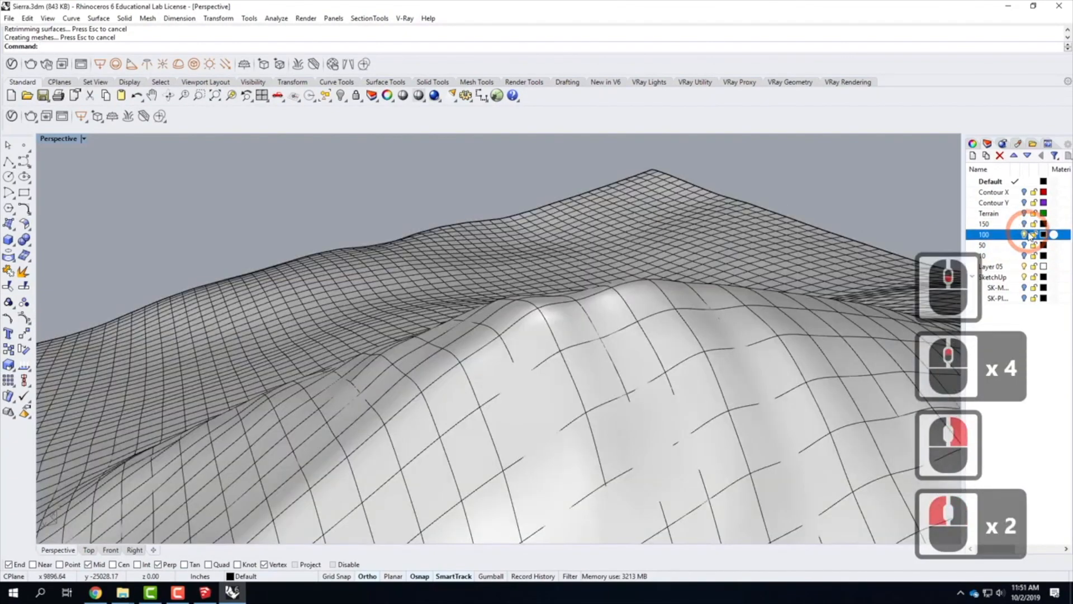
click(1025, 245)
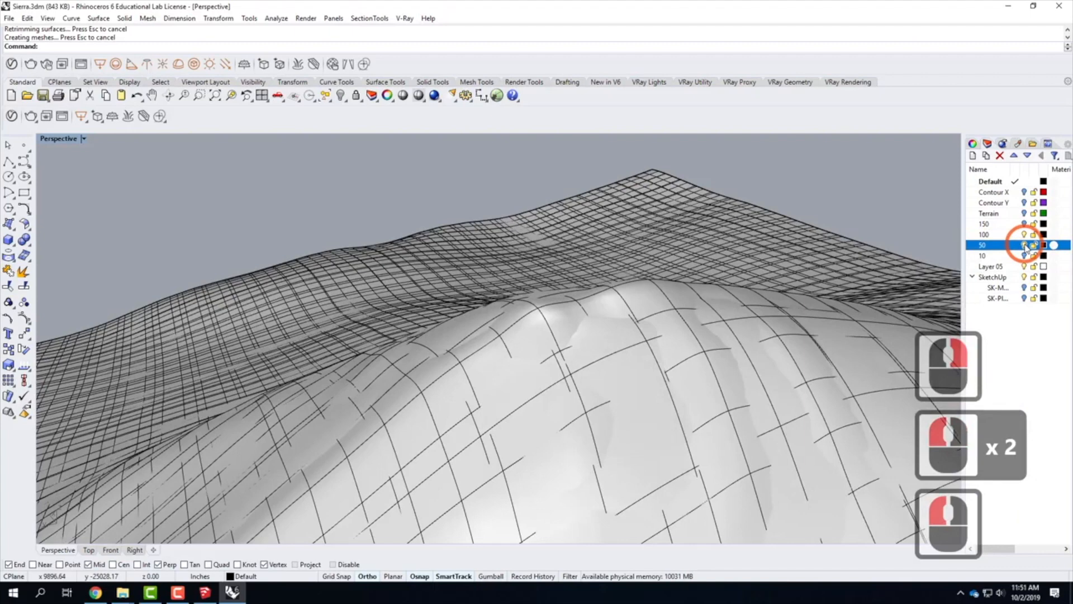
click(1024, 244)
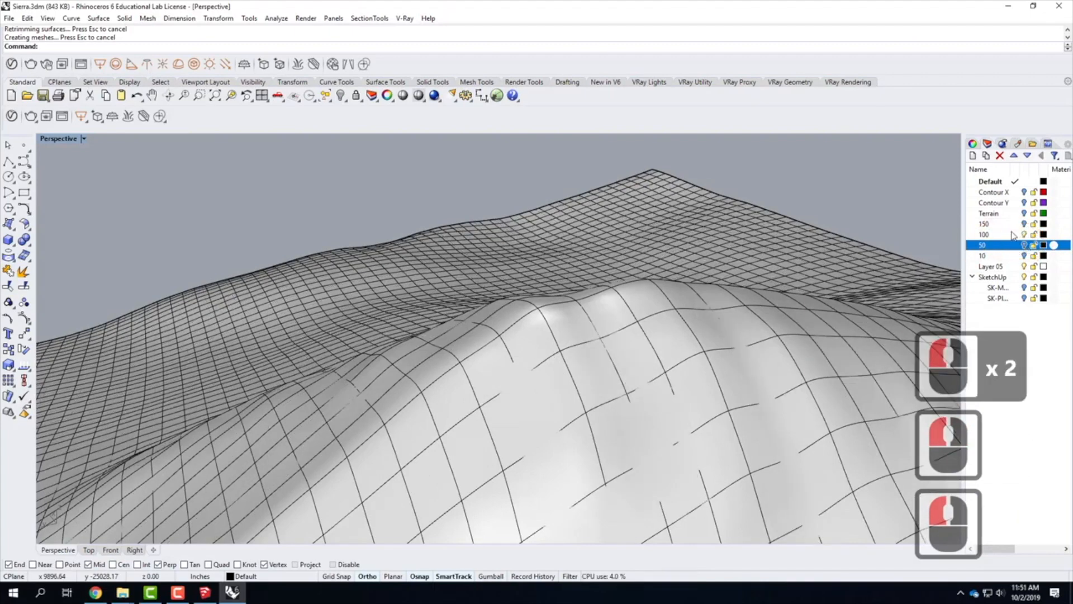
click(1006, 234)
Rebuild the layer 100 surface with a point count of 80 in both U and V, then deselect it
double_click(595, 332)
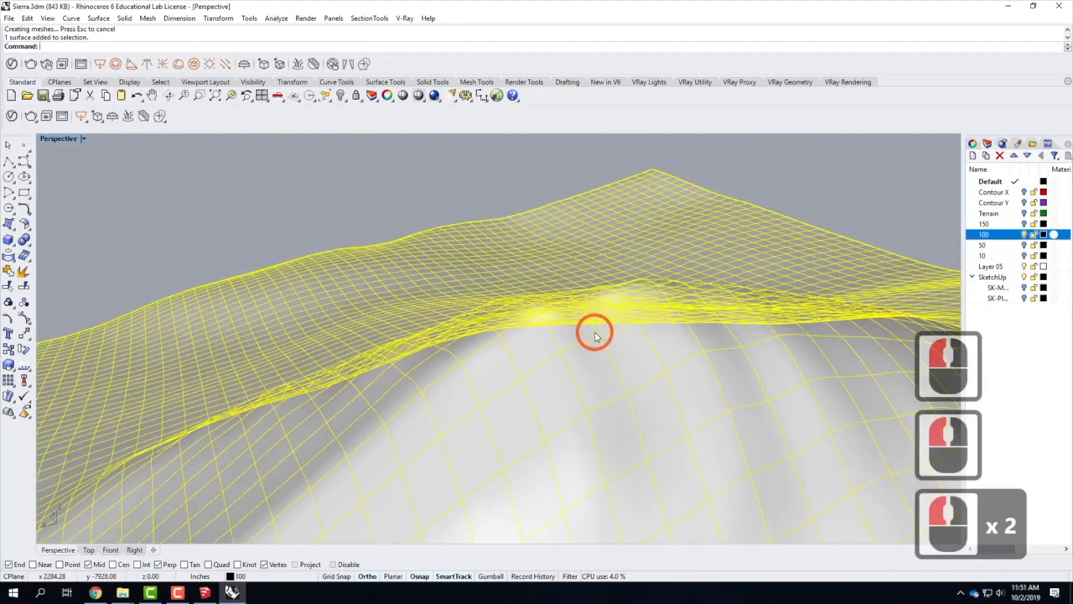
text(rebuild)
key(Return)
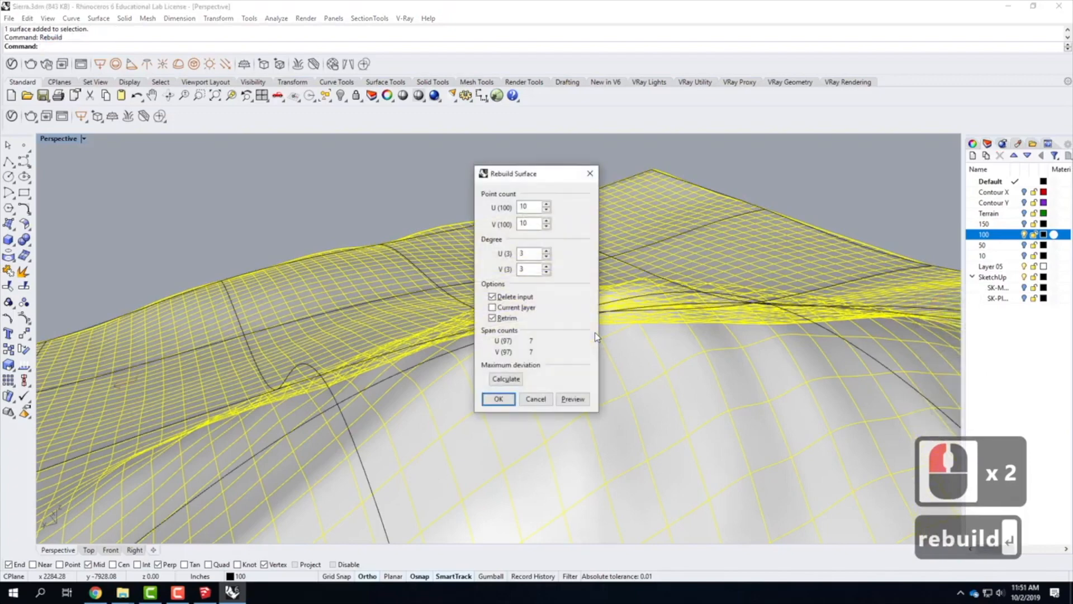
drag(534, 207, 476, 192)
text(80)
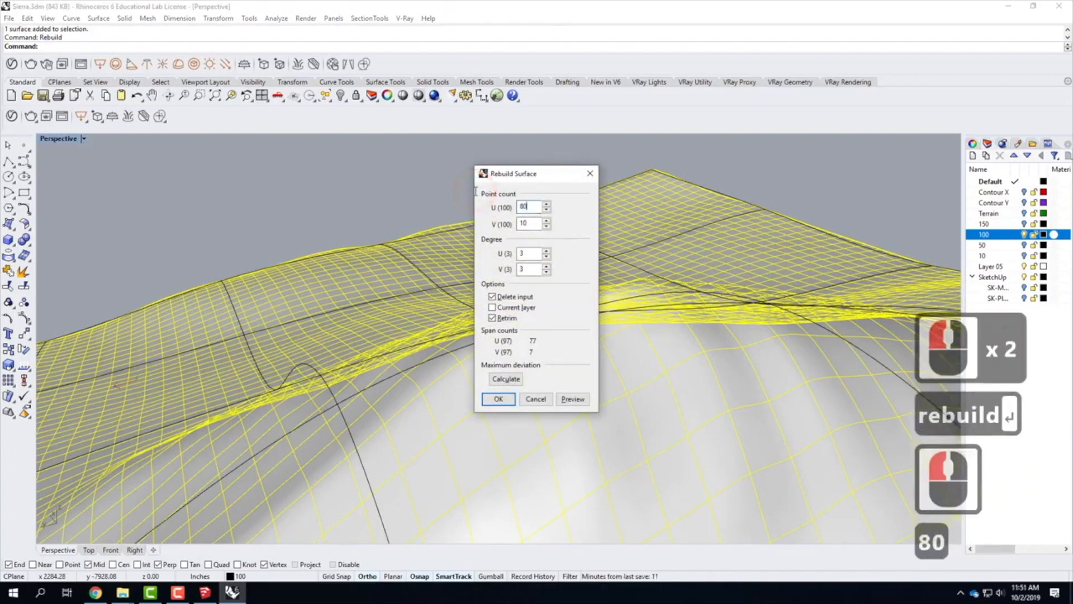
key(Tab)
key(grave)
text(80)
click(497, 399)
click(386, 195)
Examine the rebuilt layer 100 surface close to its peak and as a whole
middle_drag(508, 281, 620, 361)
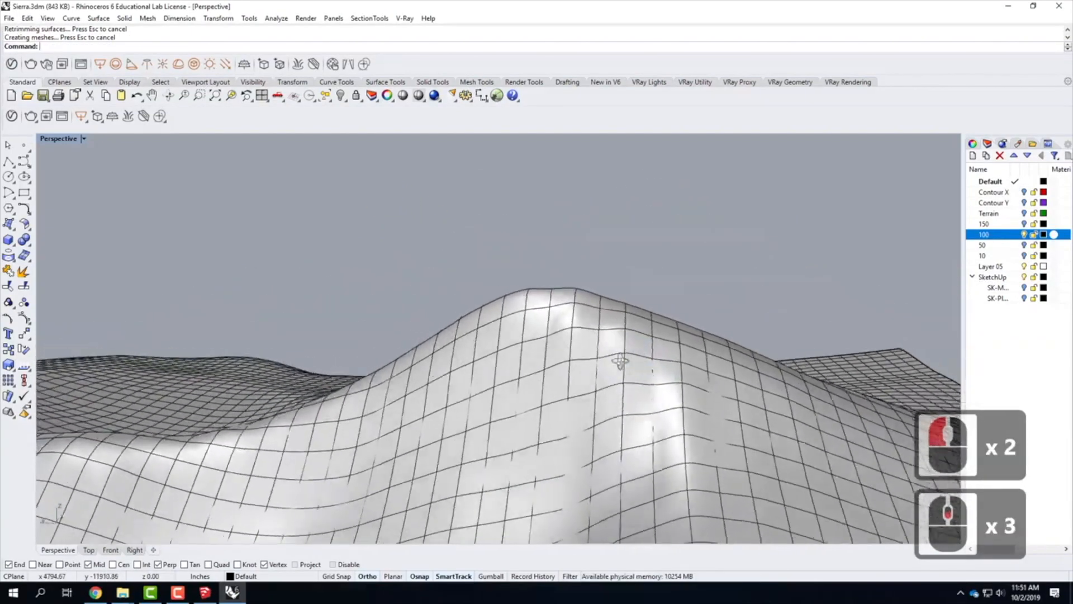
right_drag(619, 362, 621, 361)
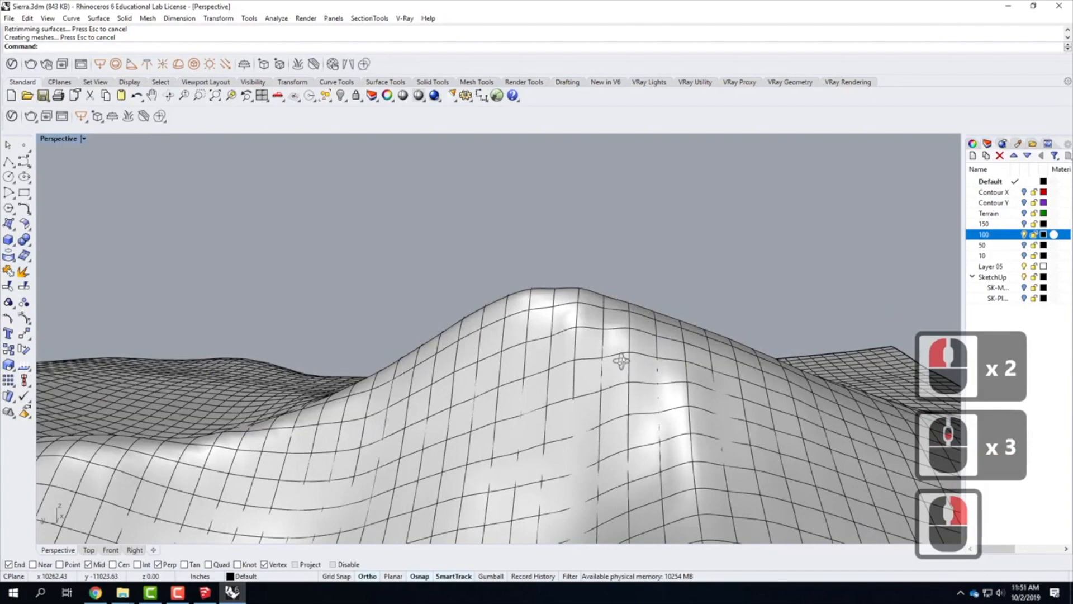
scroll(627, 362, down, 3)
right_drag(598, 239, 628, 311)
scroll(692, 274, down, 3)
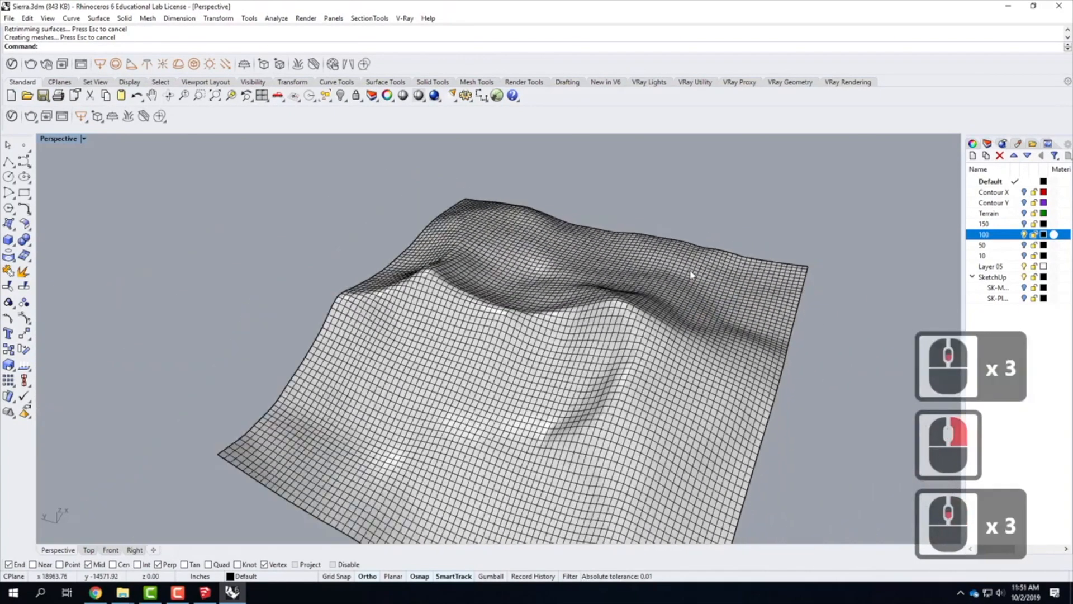
Rebuild the layer 100 surface with a point count of 75 in both U and V, then deselect it
click(602, 311)
text(re)
key(Return)
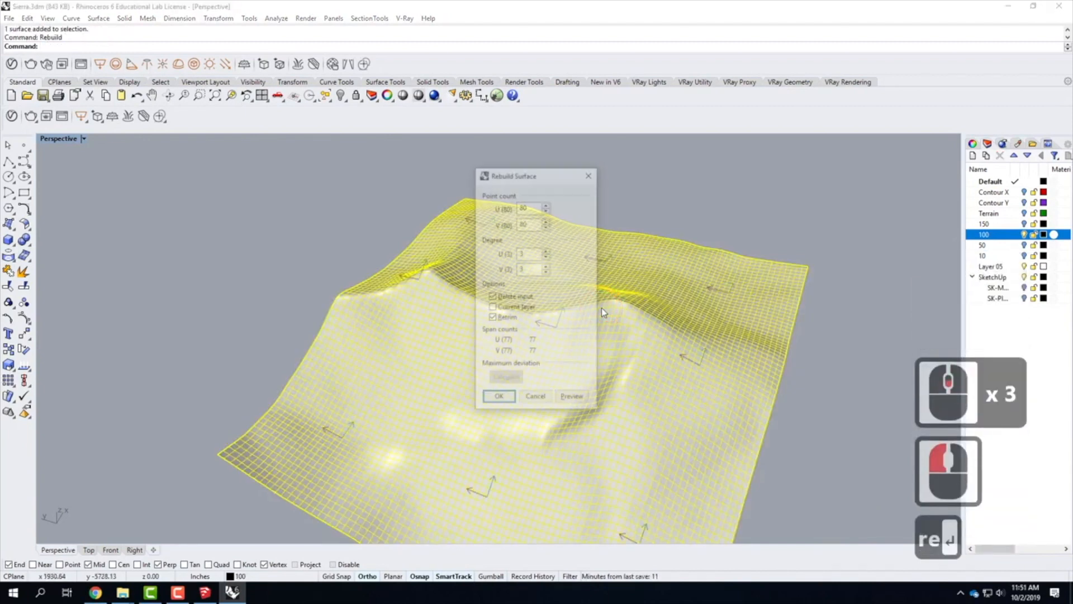
click(451, 192)
text(75)
key(Tab)
text(75)
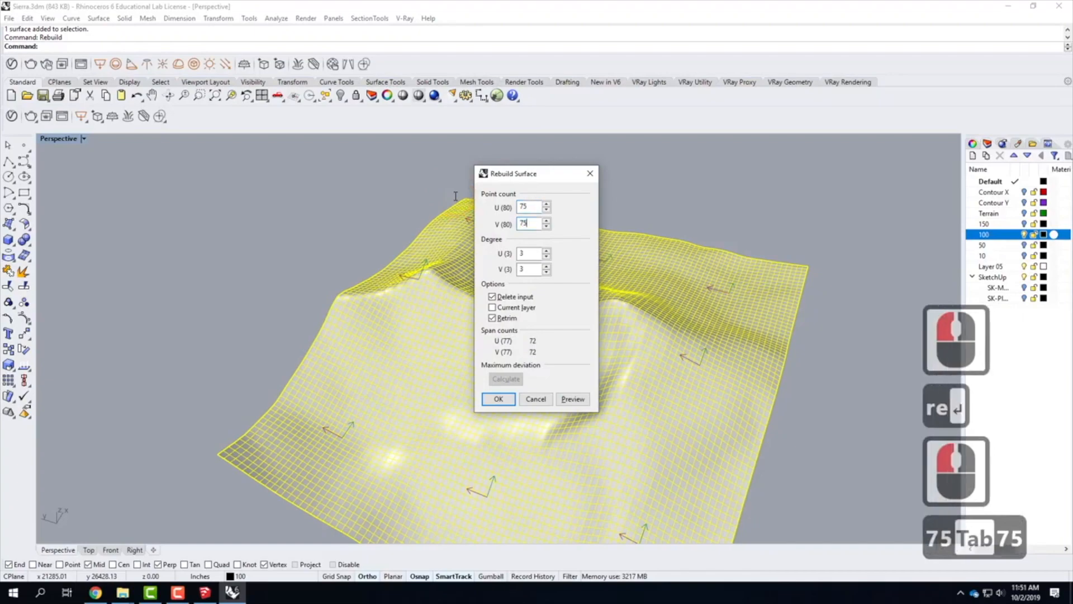
click(499, 399)
scroll(702, 236, up, 3)
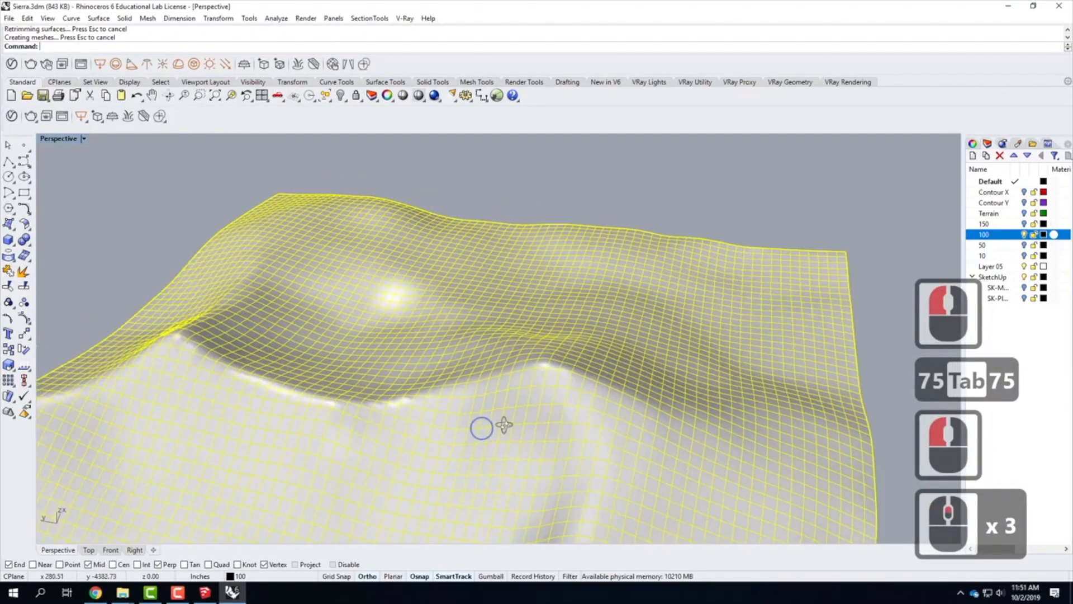
right_drag(494, 428, 589, 269)
click(651, 263)
Examine the 75-point layer 100 surface around its peak and as a whole from several angles
scroll(565, 350, up, 3)
right_drag(606, 335, 588, 346)
scroll(622, 295, down, 3)
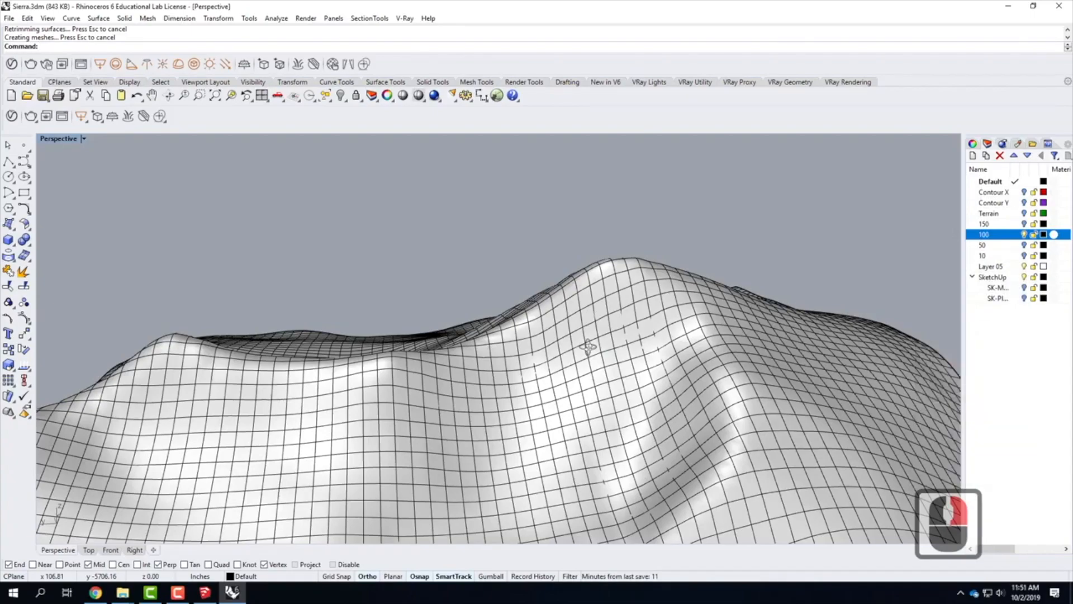
scroll(630, 292, down, 3)
right_drag(630, 292, 671, 339)
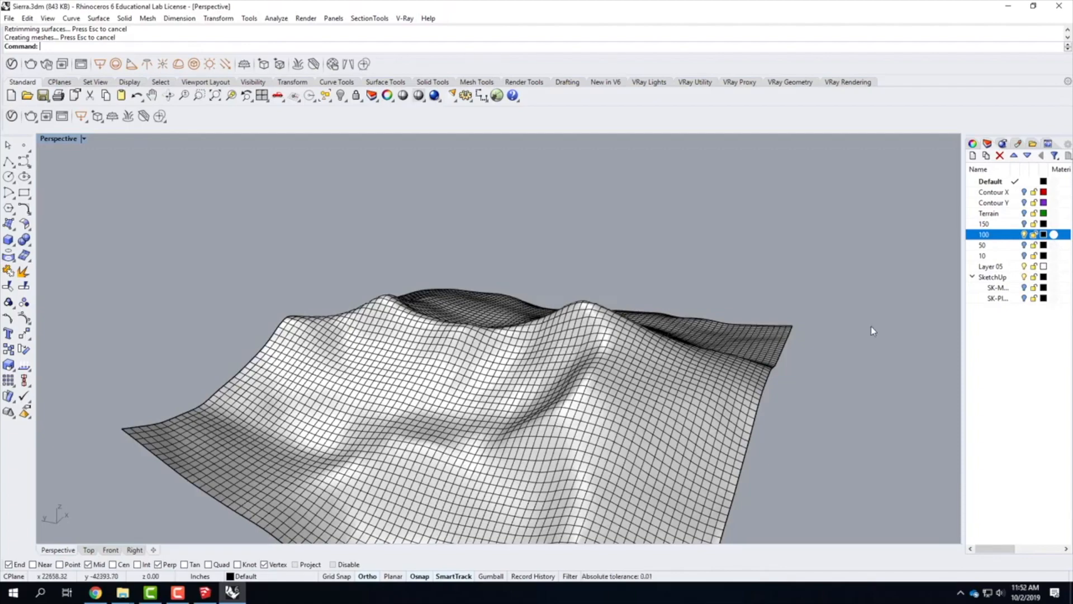
scroll(590, 208, down, 3)
right_drag(646, 246, 444, 292)
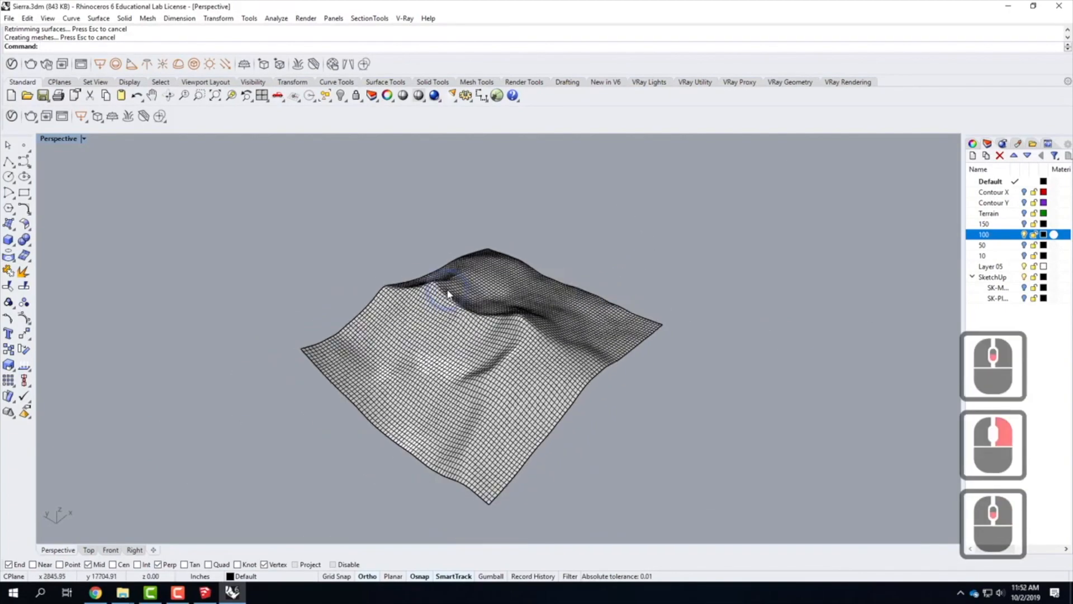
scroll(486, 305, down, 2)
scroll(487, 305, up, 4)
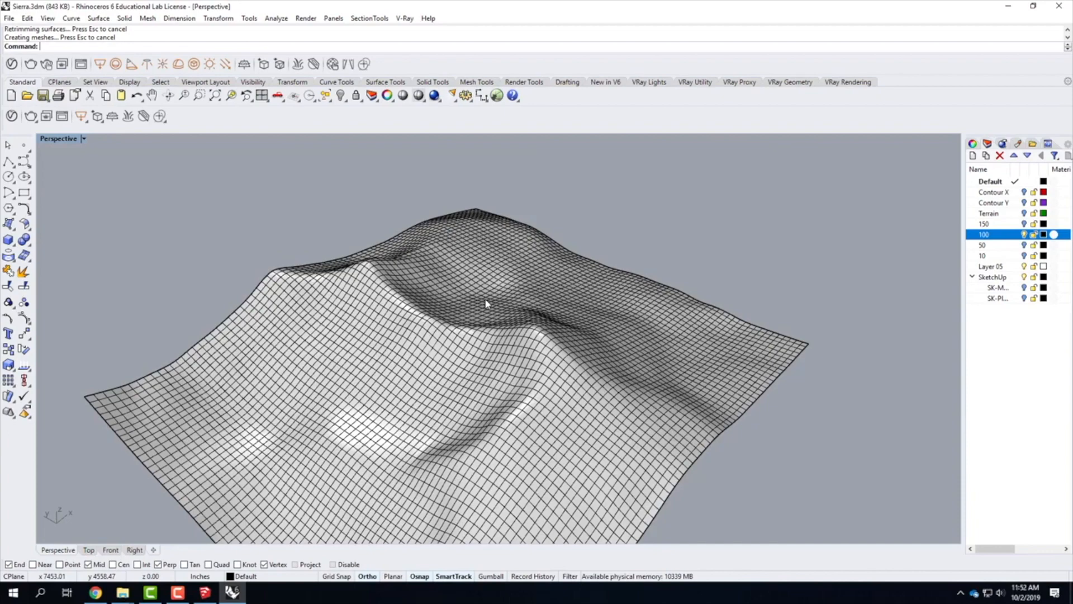
scroll(477, 295, down, 2)
scroll(546, 410, down, 3)
scroll(547, 393, up, 3)
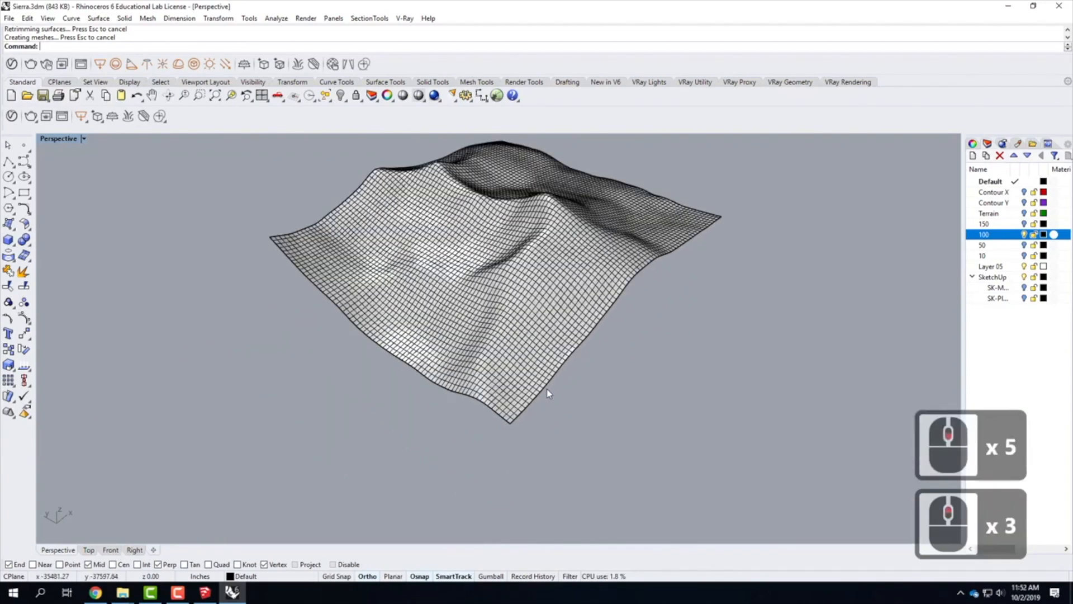
scroll(403, 462, down, 3)
scroll(472, 383, up, 3)
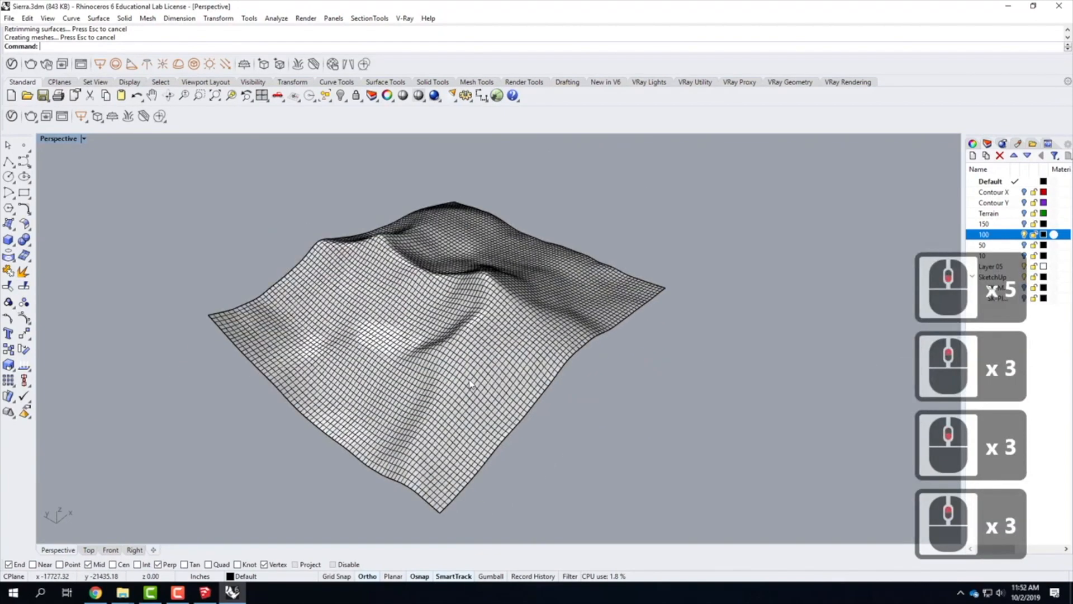
Create a new layer named TopoLines and make it the current layer
click(973, 155)
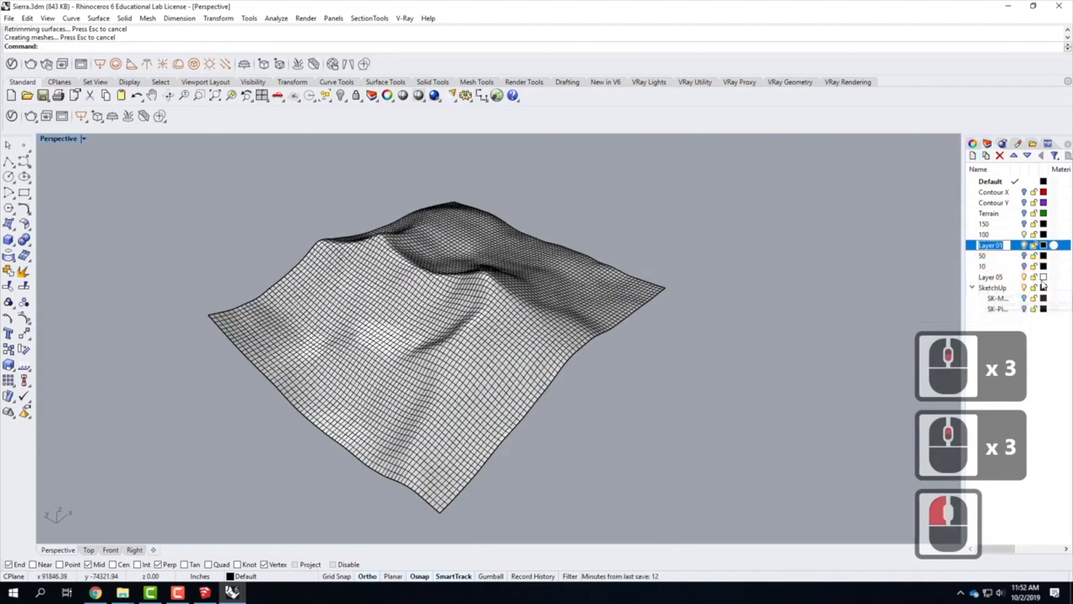
text(TopoLines)
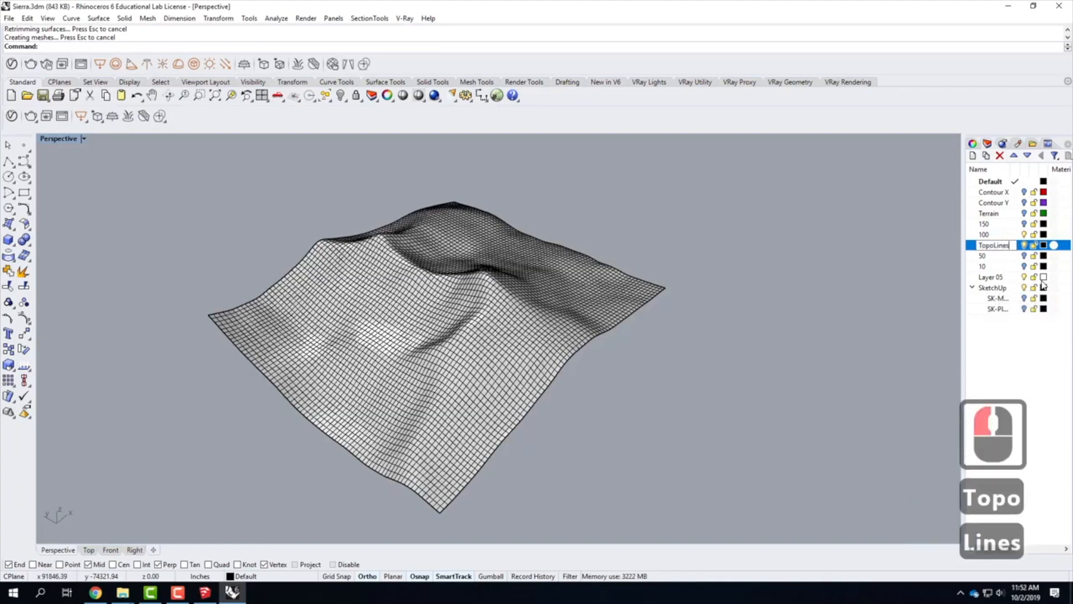
key(Return)
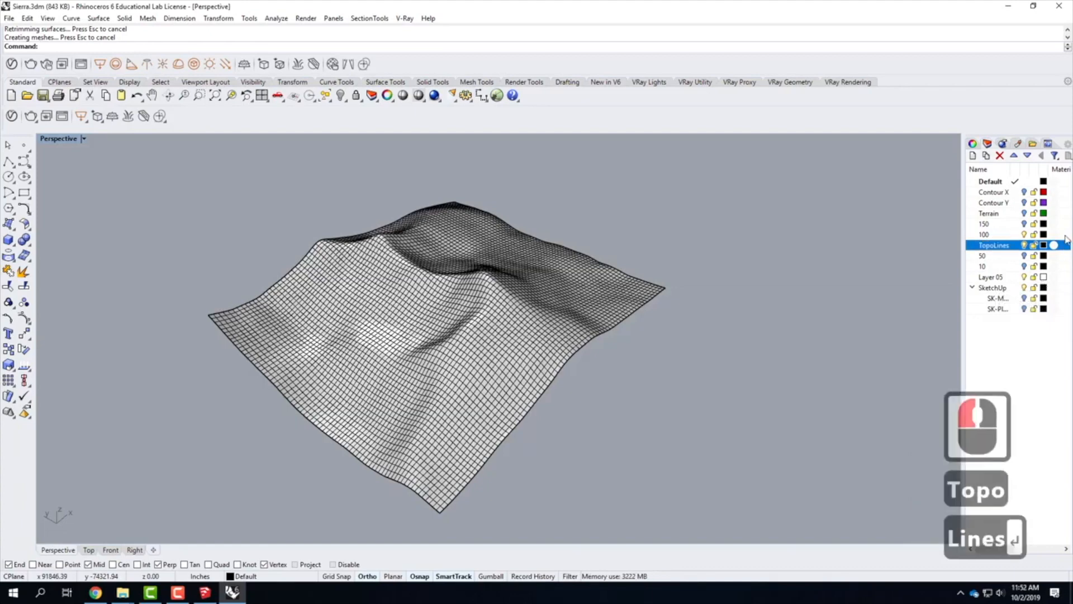
click(1015, 246)
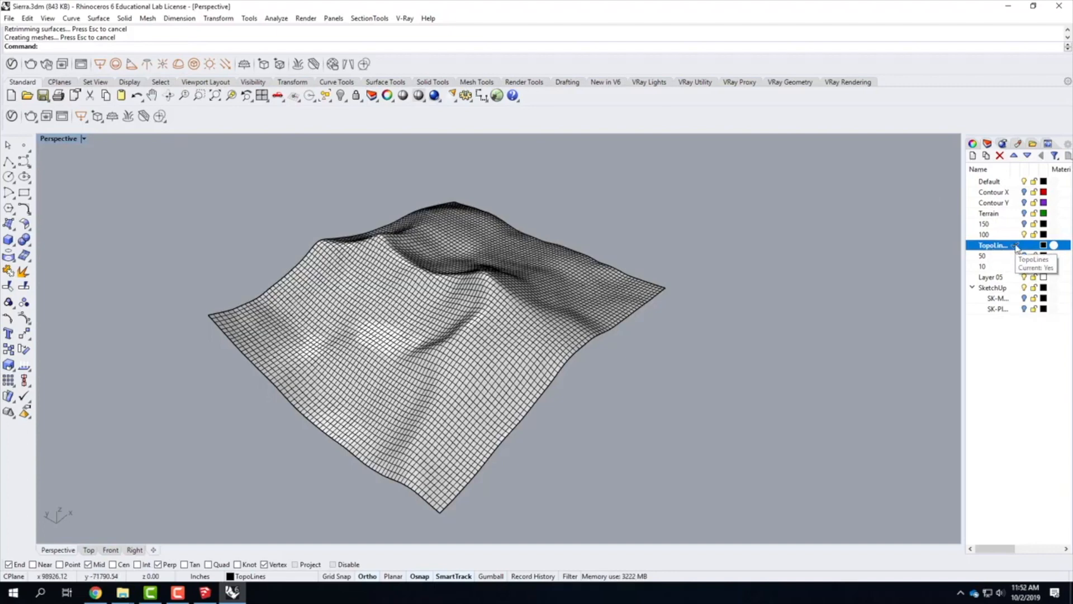
Set the TopoLines layer colour to Red
click(1043, 245)
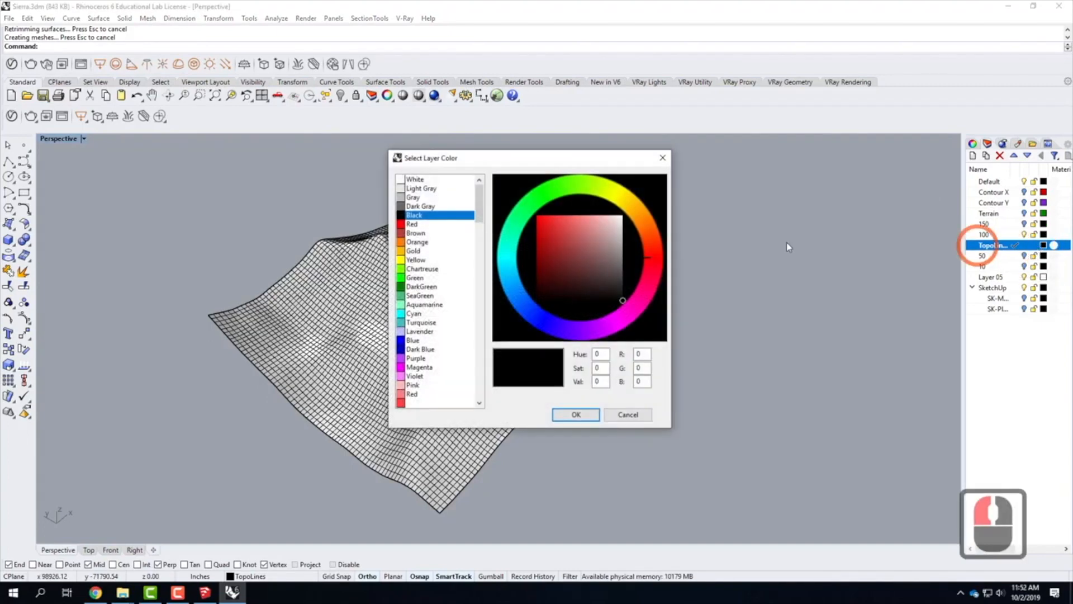
click(414, 225)
click(581, 417)
click(408, 389)
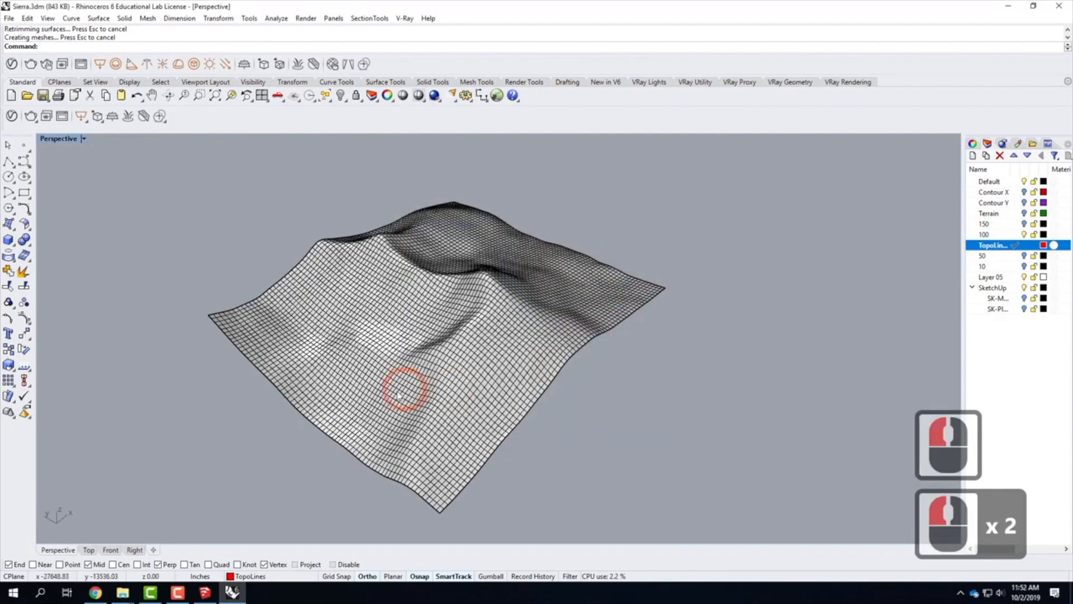
Start the Contour command on the layer 100 surface, with the contour plane base point at its nearest corner endpoint
scroll(396, 451, up, 2)
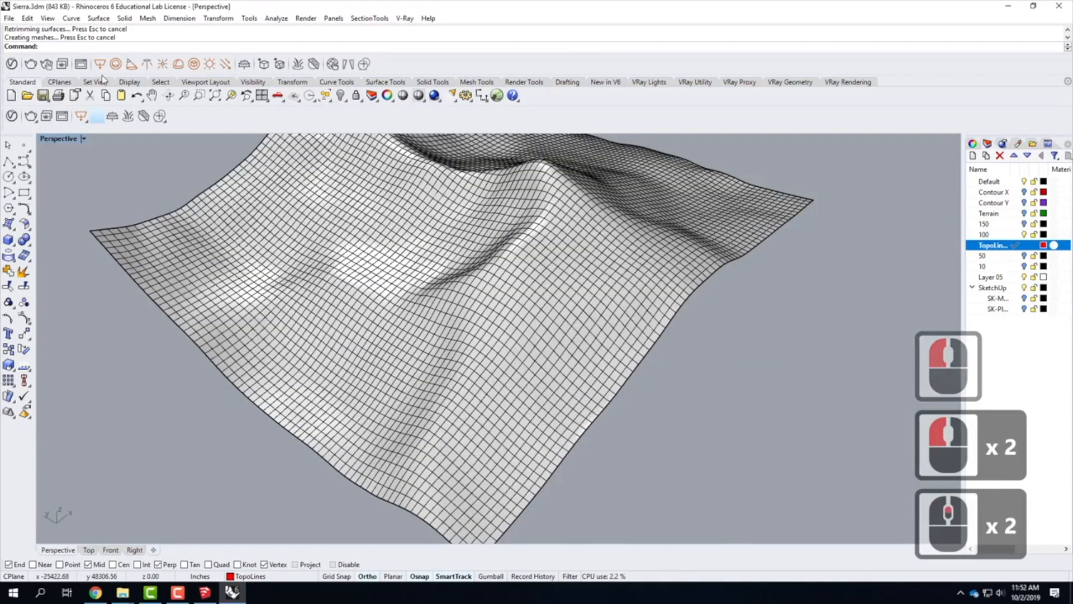
click(72, 20)
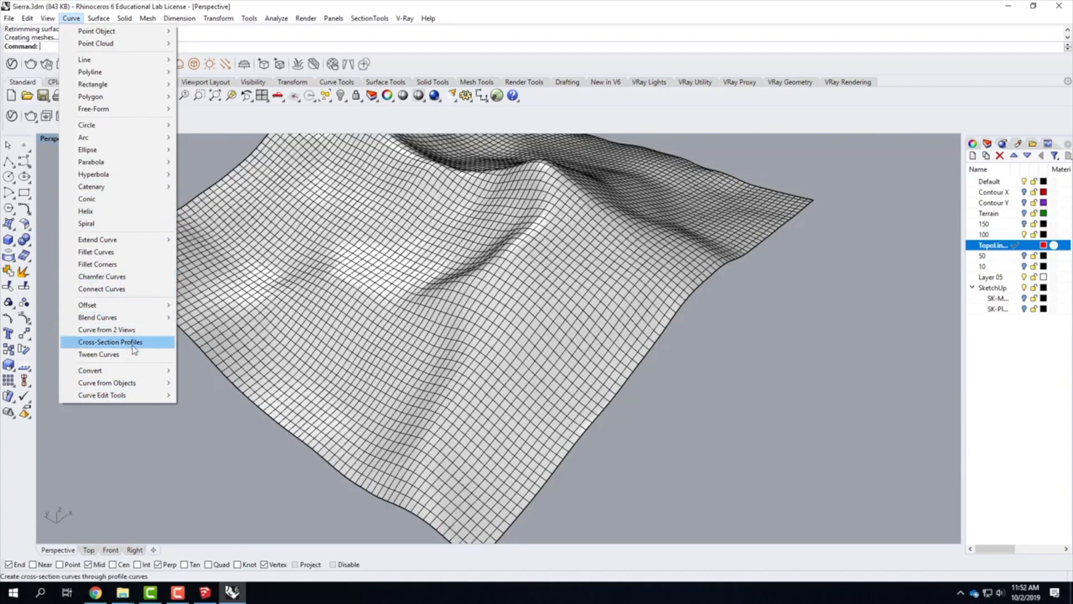
mouse_move(146, 383)
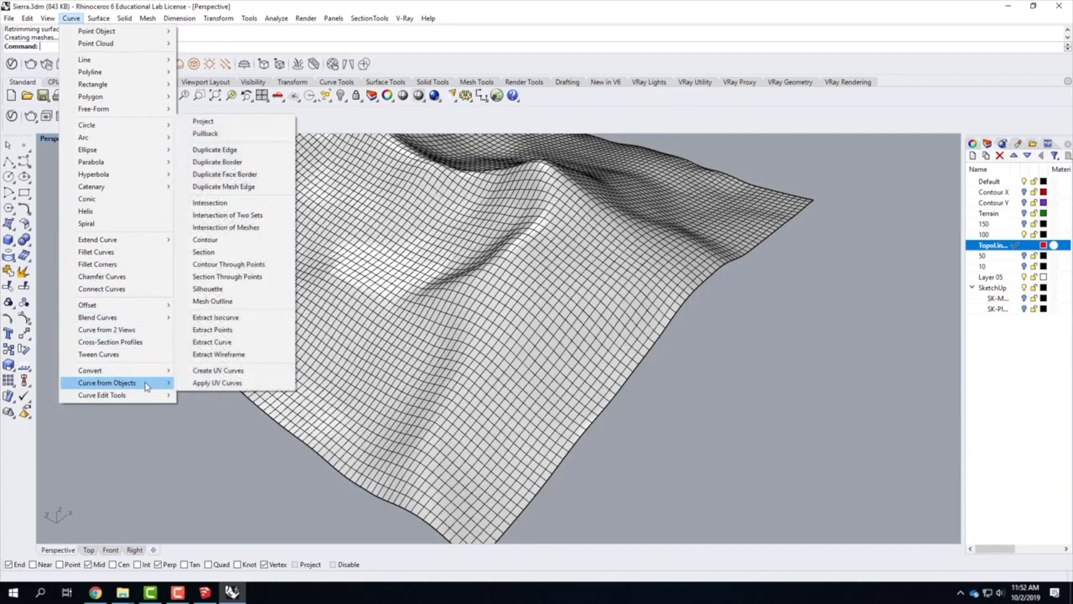
click(274, 241)
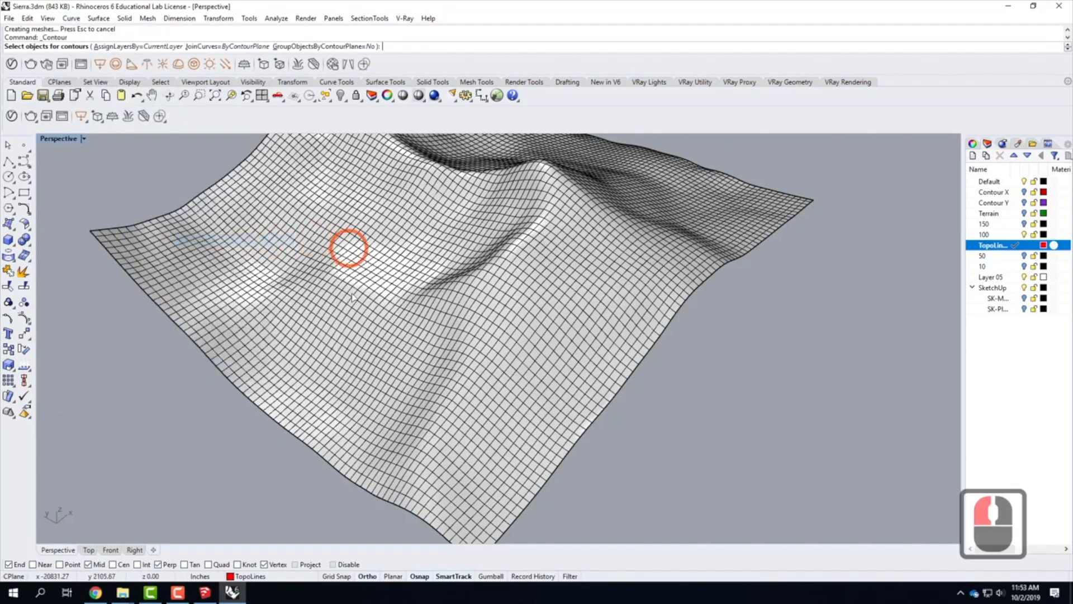
click(351, 366)
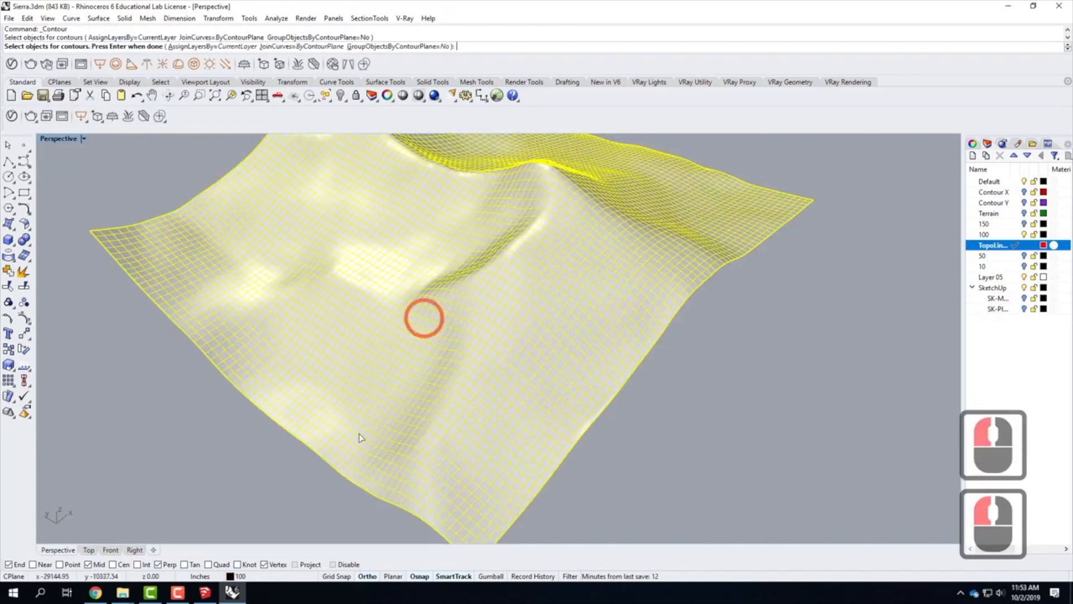
key(Return)
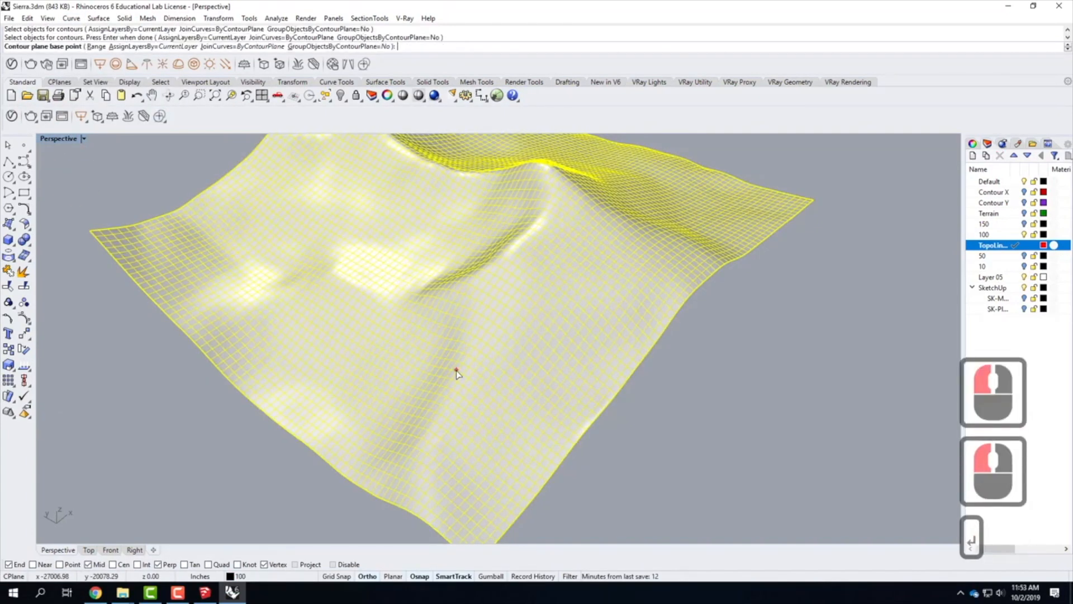
scroll(398, 329, down, 2)
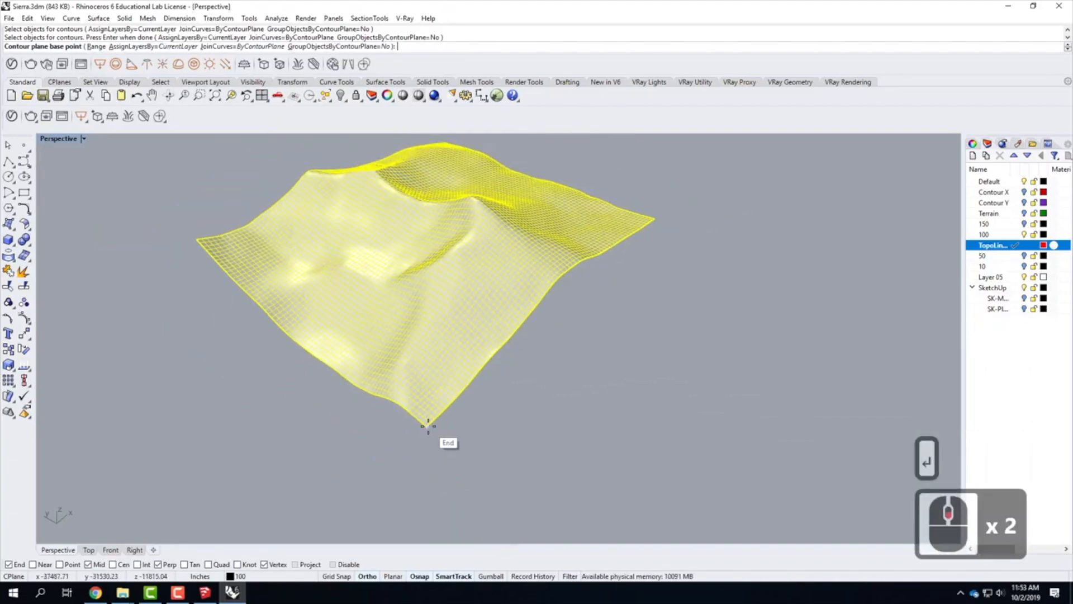
click(428, 426)
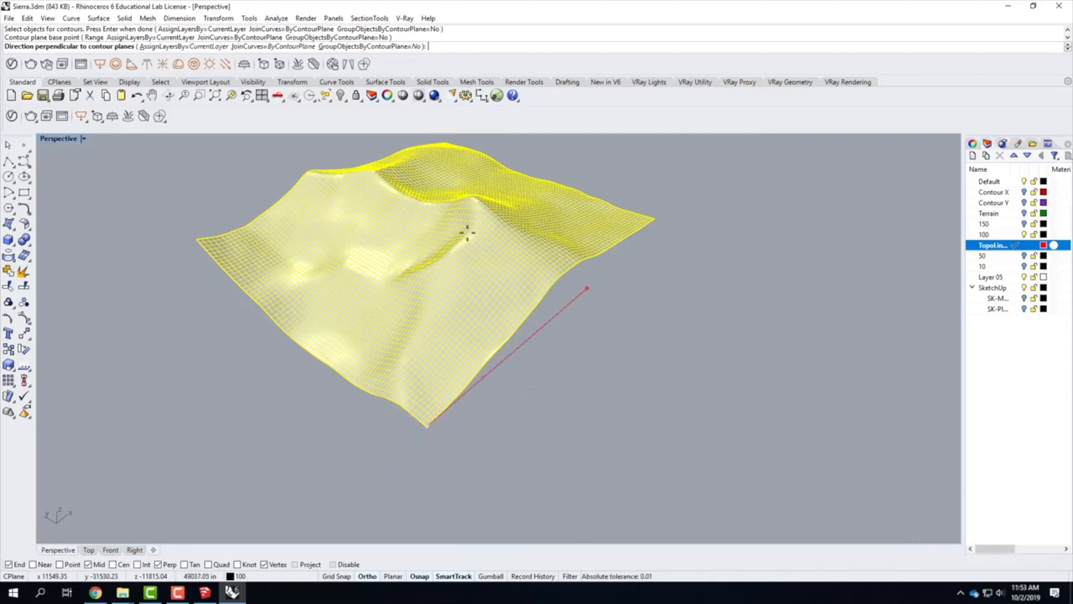
Define an upward contour direction in the Front view and generate the terrain contours at a spacing of 40'
double_click(47, 139)
scroll(224, 456, up, 19)
scroll(229, 455, down, 20)
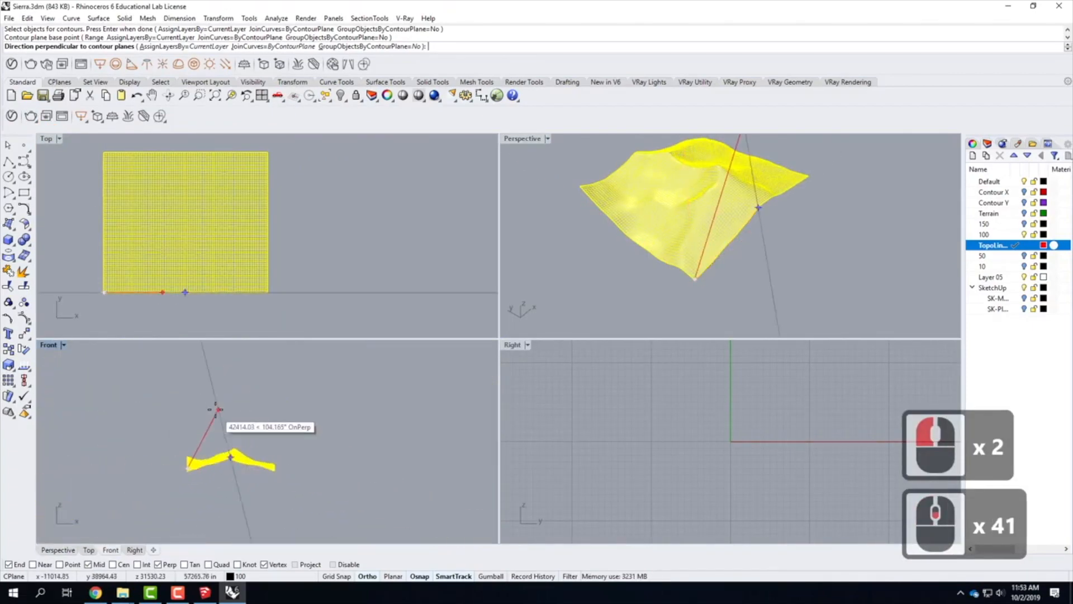
click(154, 414)
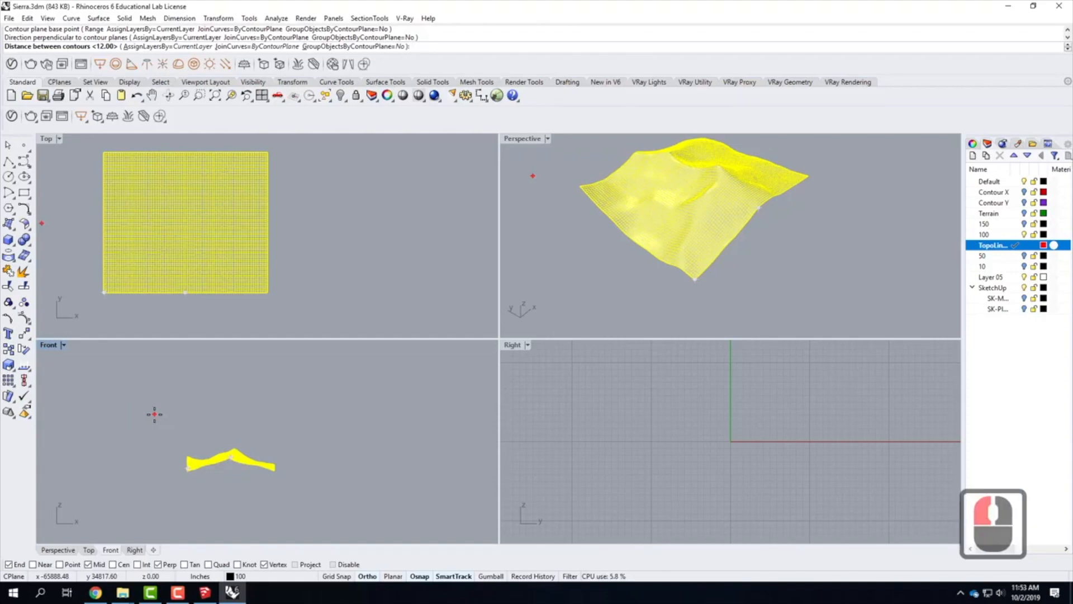
text(40)
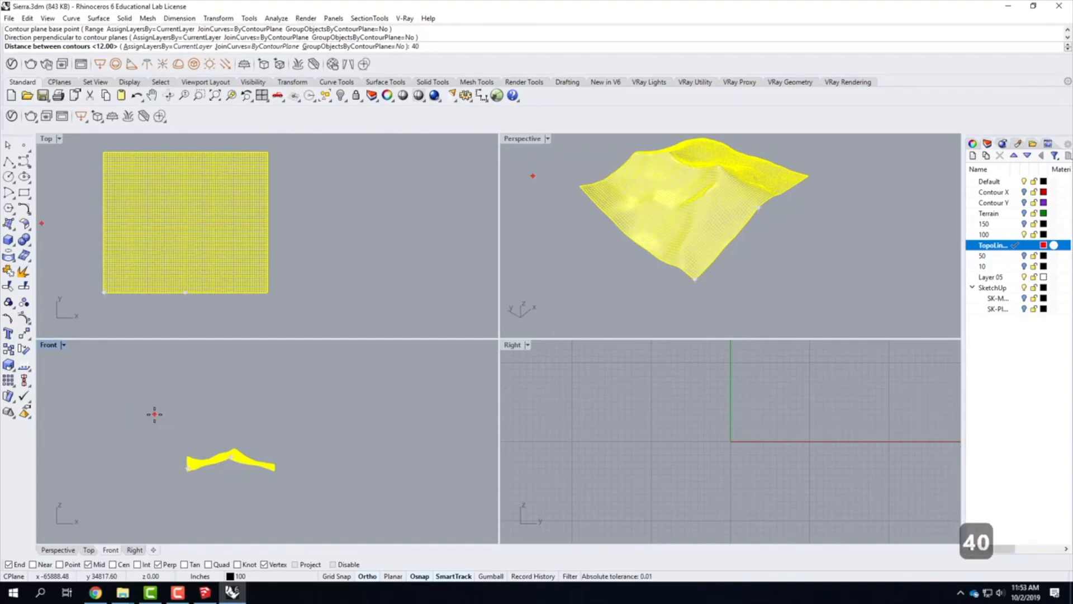
text(')
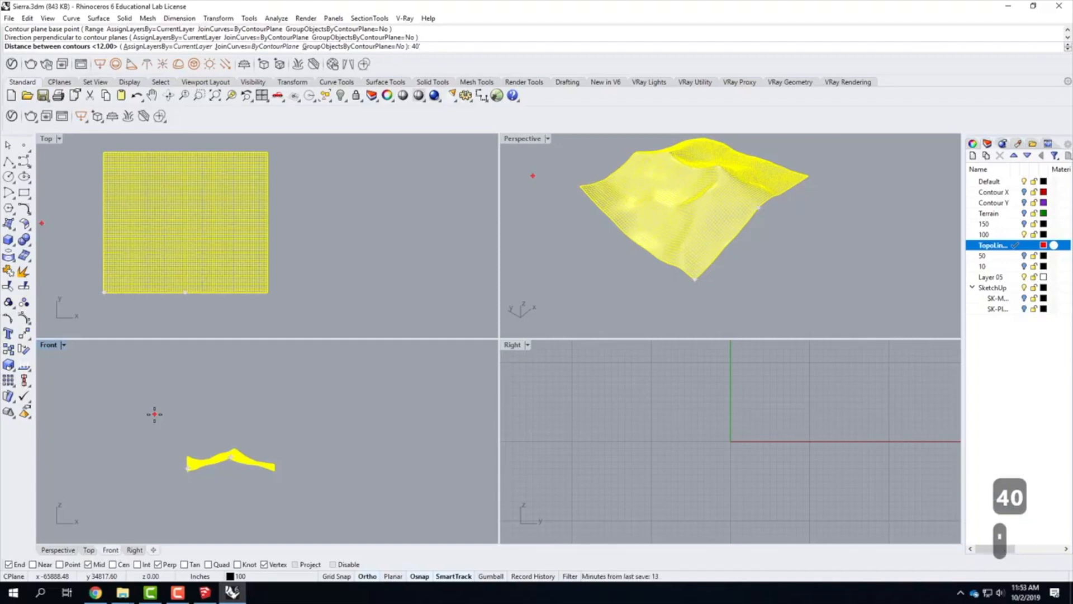
key(Return)
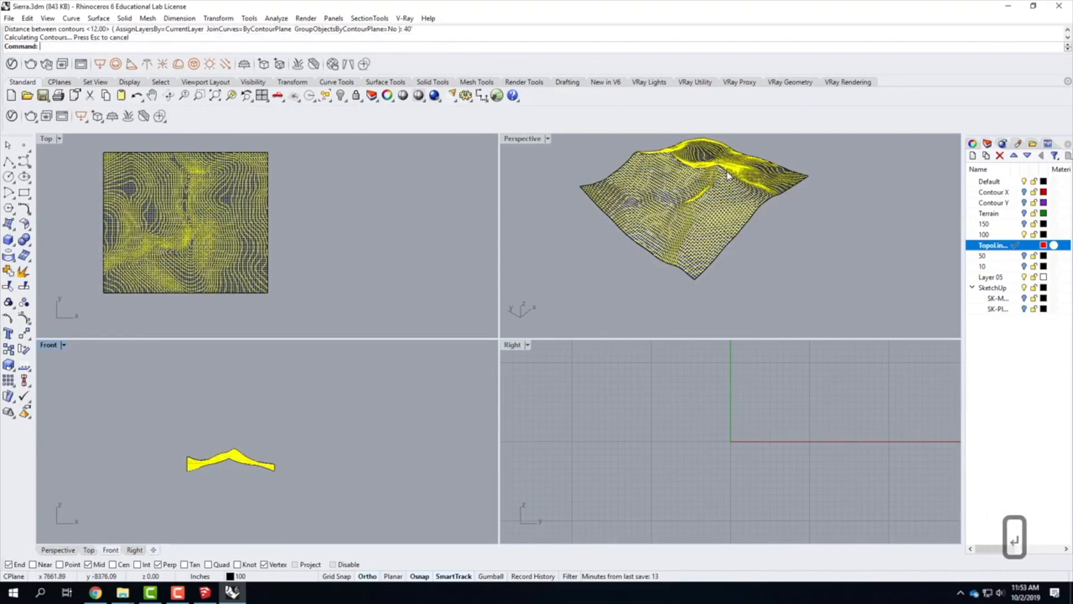
Examine the contour lines on the terrain in the Top and maximized Perspective views, clearing the selection
scroll(160, 231, up, 4)
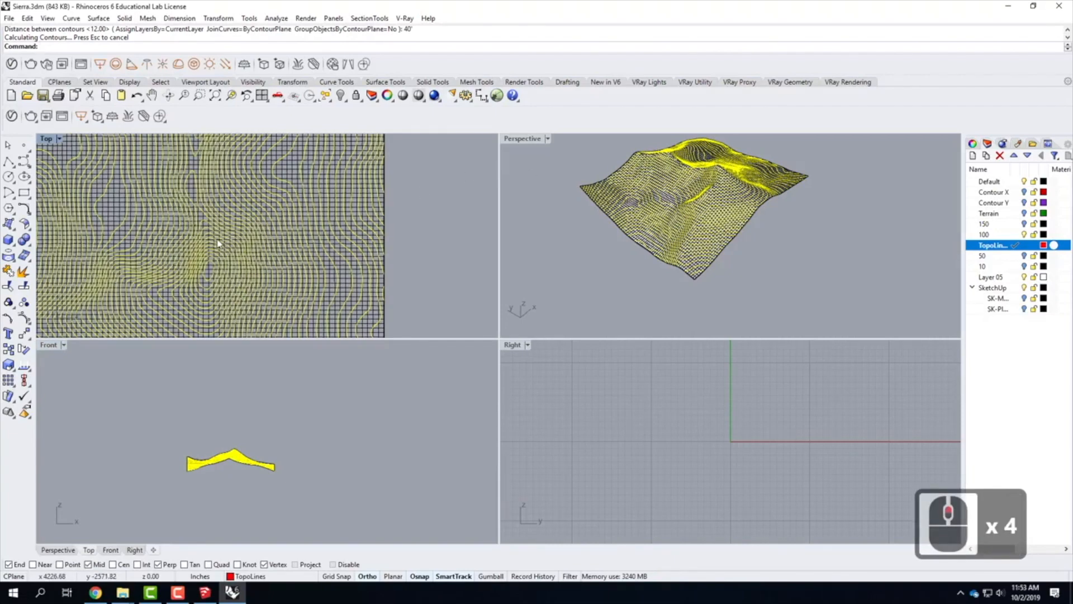
double_click(512, 142)
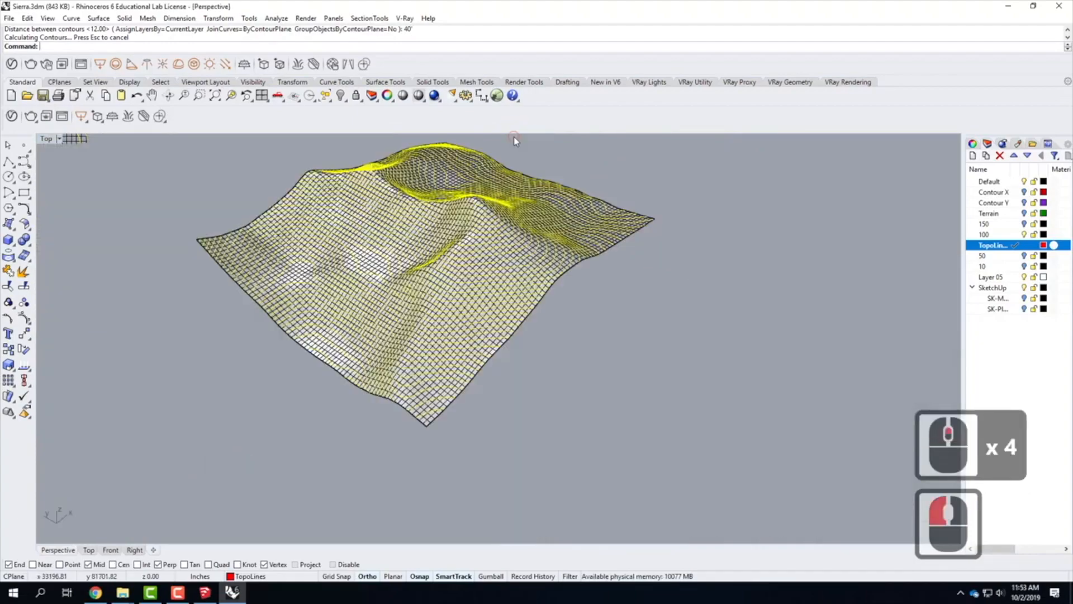
scroll(460, 283, up, 3)
scroll(608, 336, down, 2)
right_drag(609, 335, 591, 320)
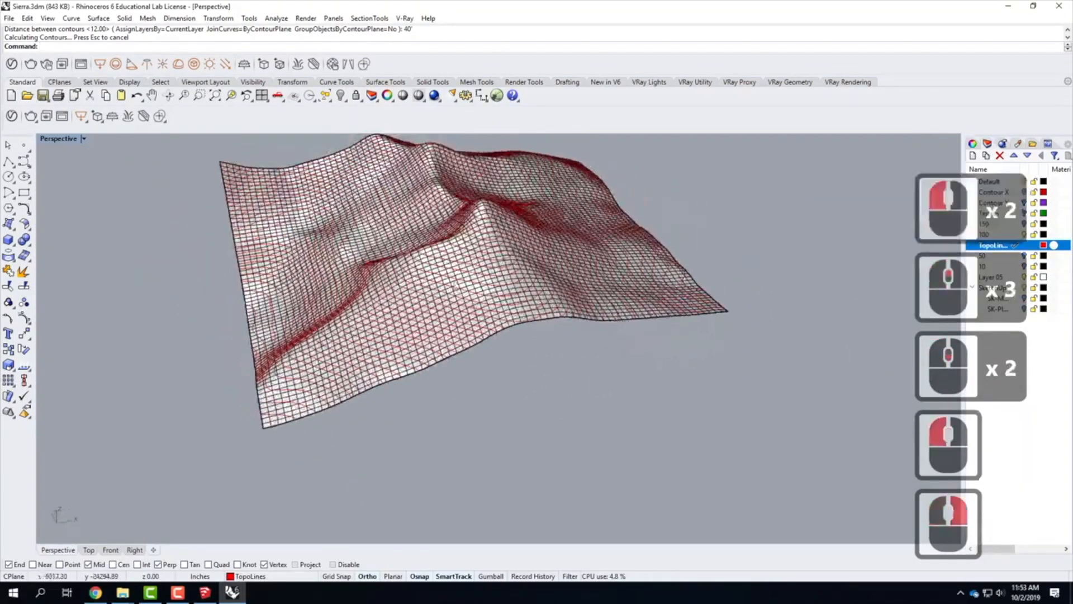
scroll(527, 289, up, 6)
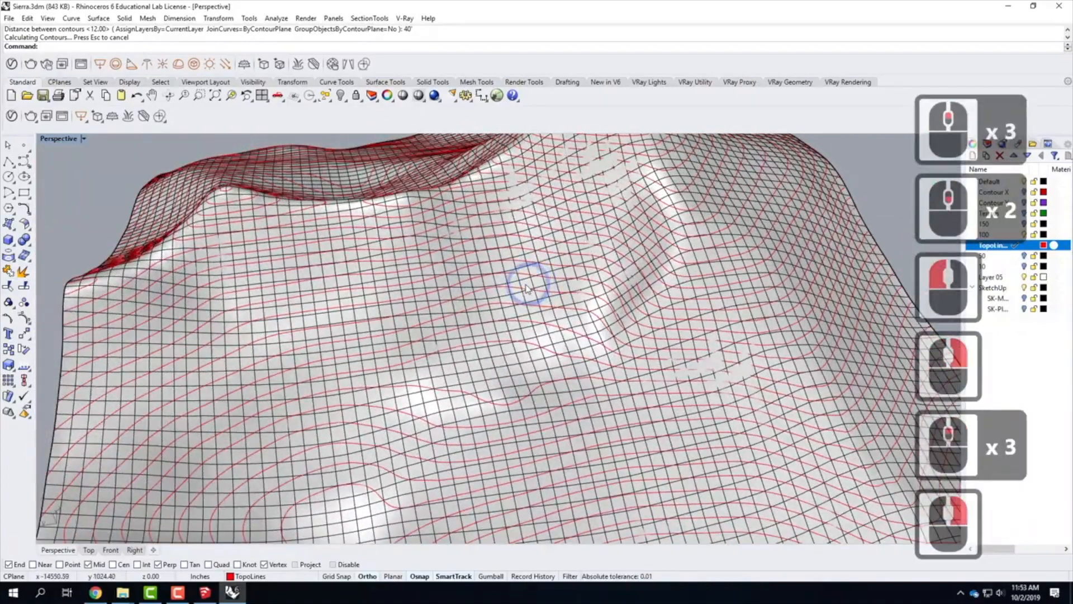
scroll(528, 289, down, 3)
right_drag(528, 289, 349, 290)
scroll(349, 291, down, 3)
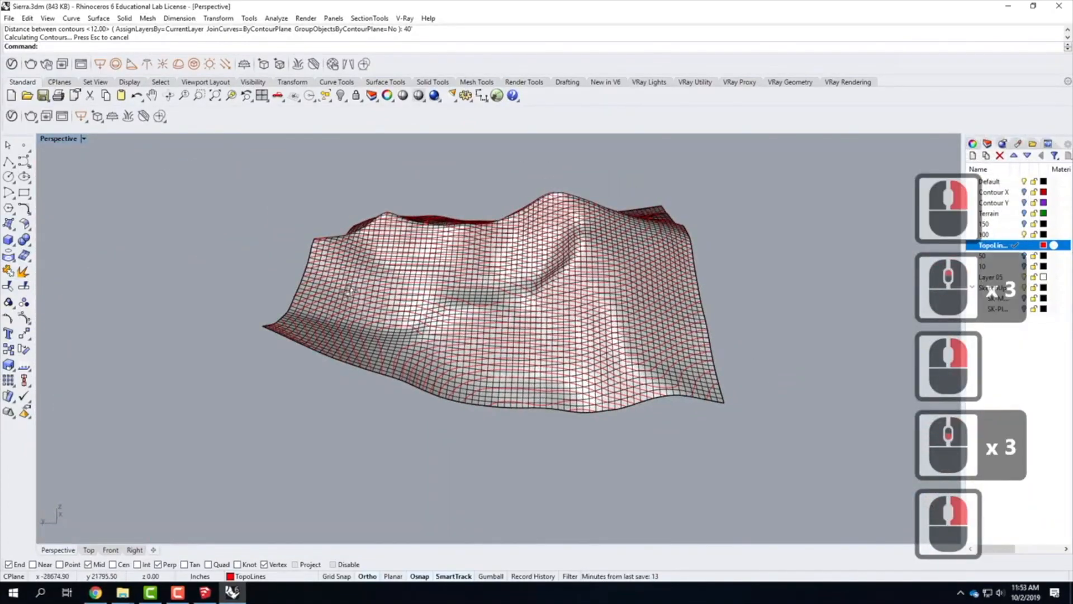
scroll(350, 291, down, 2)
right_drag(553, 298, 330, 385)
scroll(377, 330, up, 1)
scroll(365, 419, down, 4)
scroll(363, 418, up, 2)
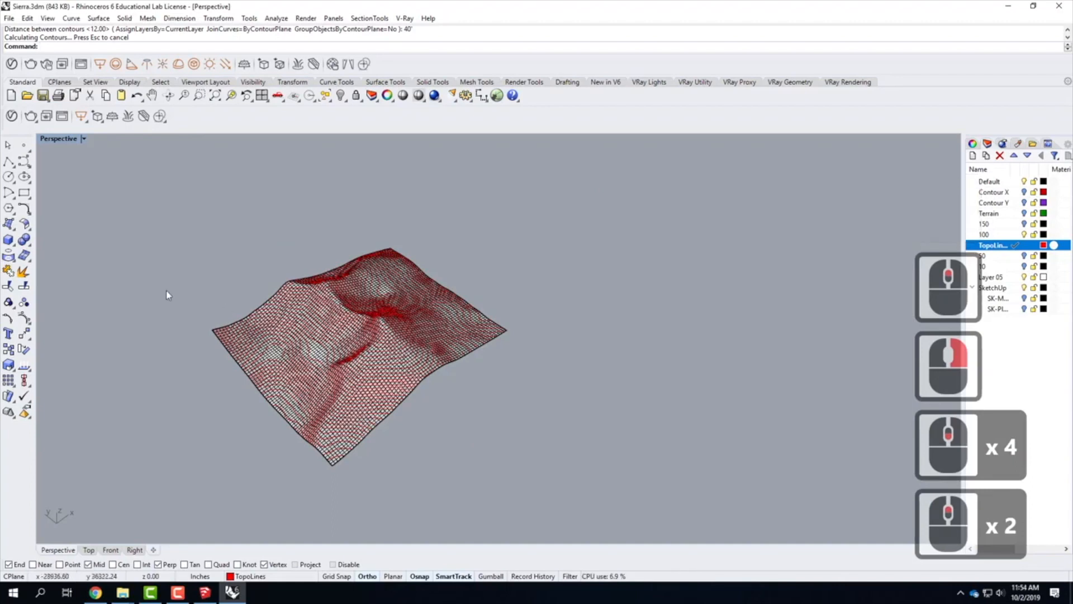
Add a new layer named TopoFlat and make it the current layer
click(973, 156)
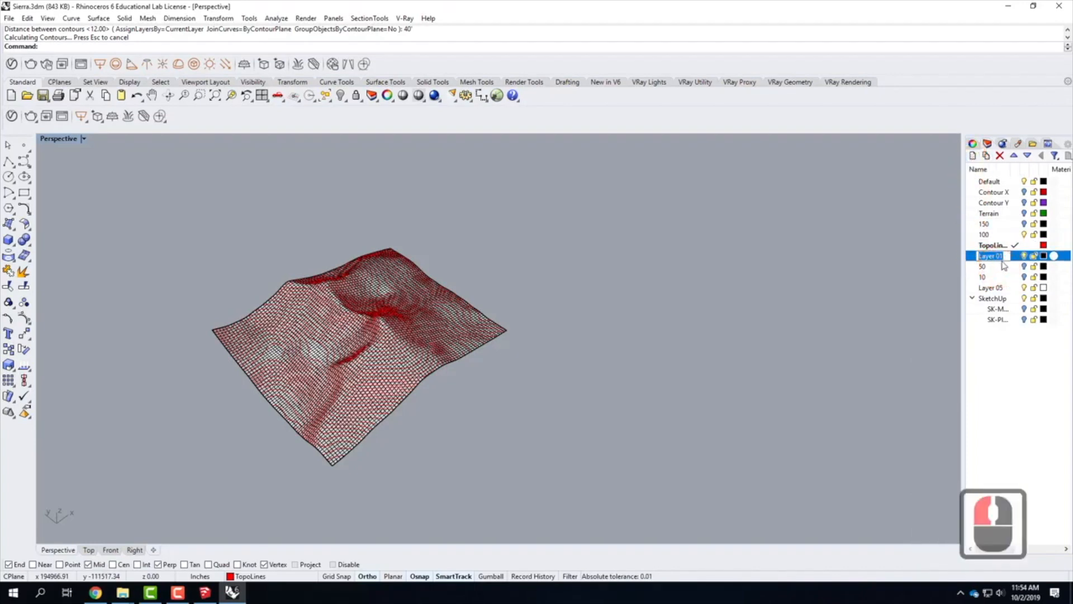
text(TopoFlat)
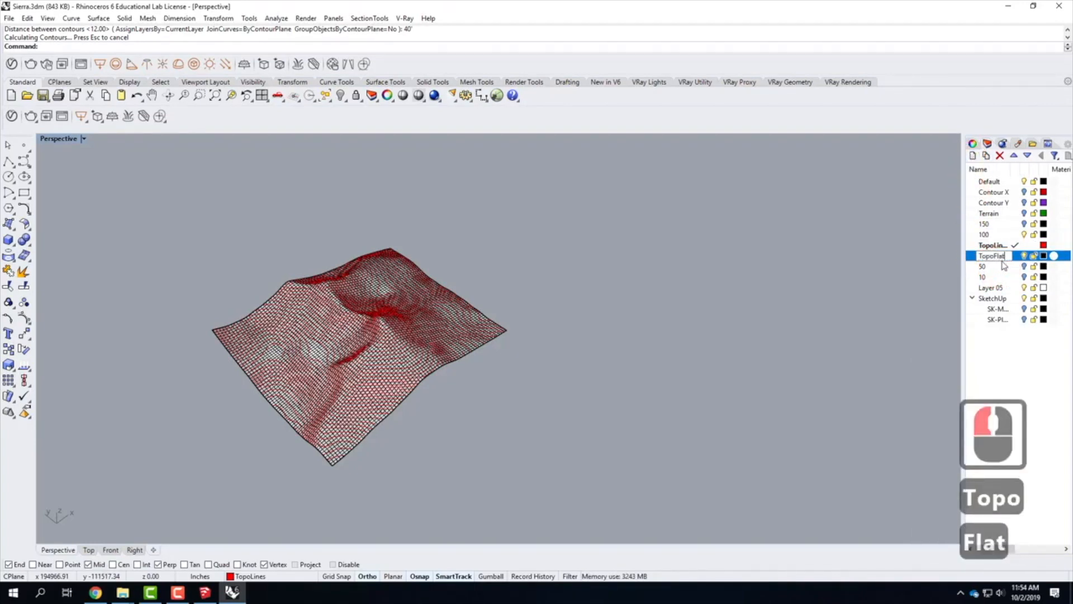
key(Return)
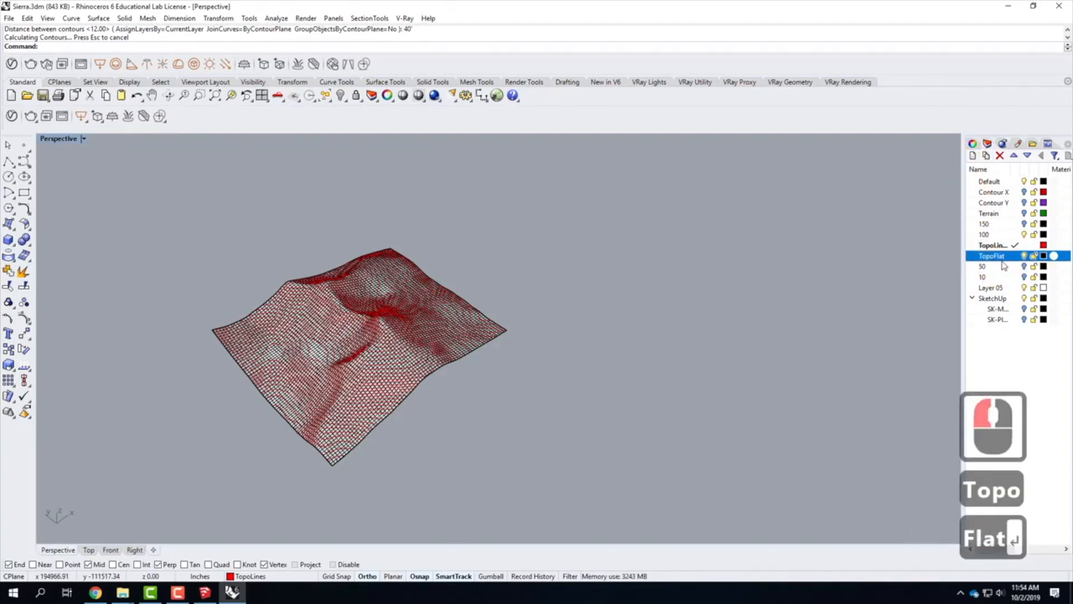
click(1016, 256)
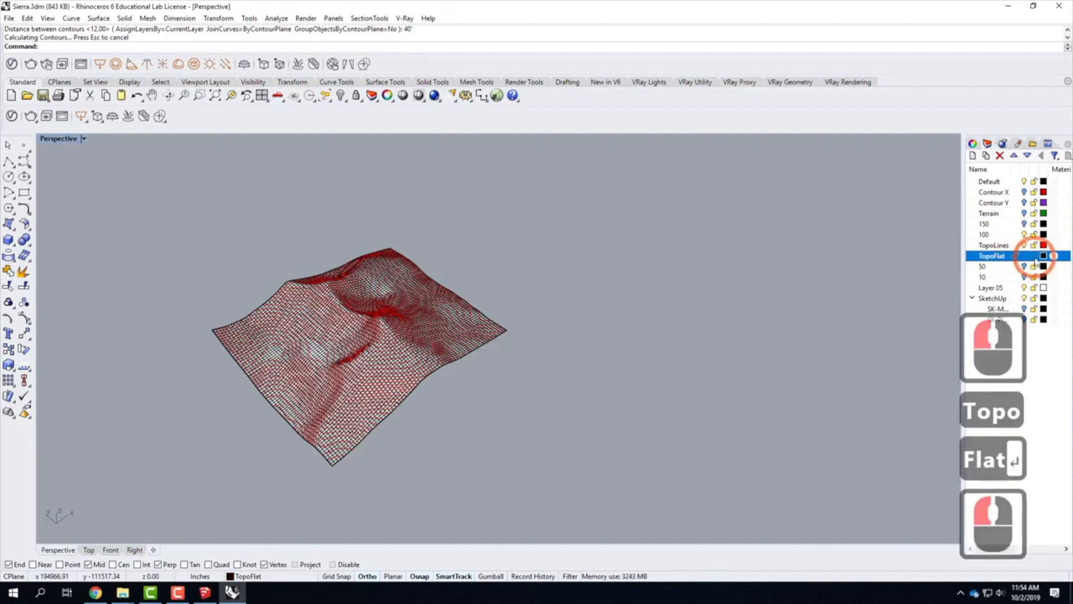
Set the TopoFlat layer colour to Blue
click(1043, 256)
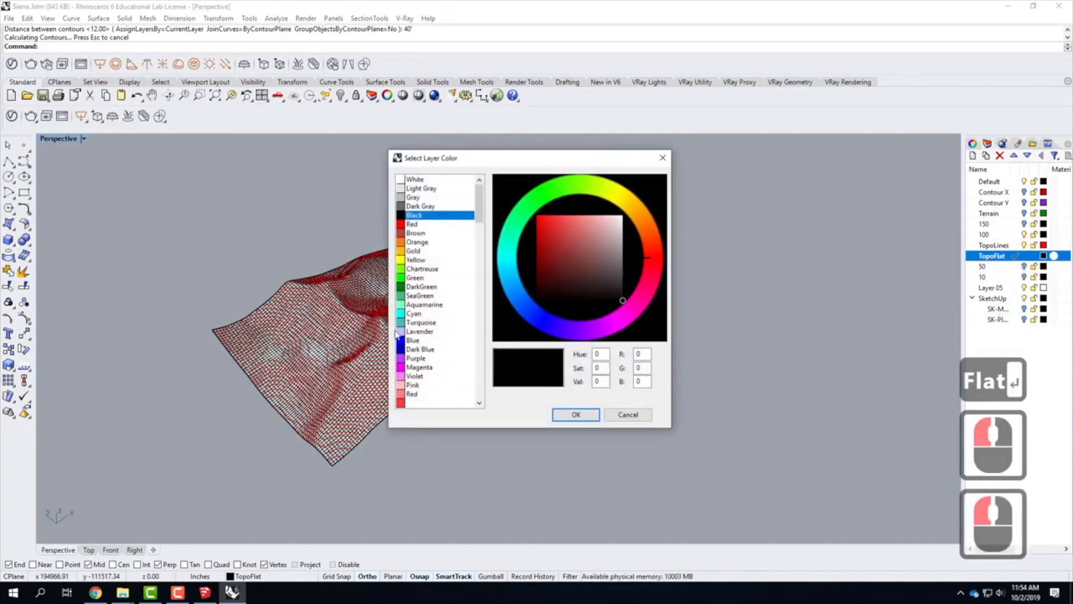
click(414, 340)
double_click(574, 415)
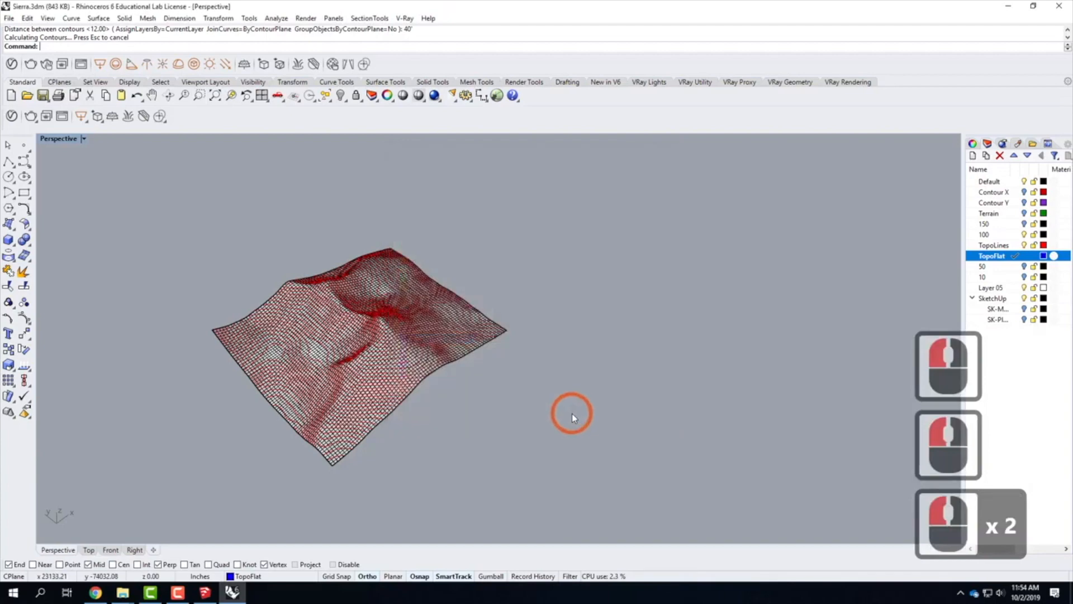
Turn off layer 100 to hide the terrain surface behind the red contour lines
scroll(600, 292, down, 2)
scroll(457, 296, up, 2)
scroll(457, 296, up, 2)
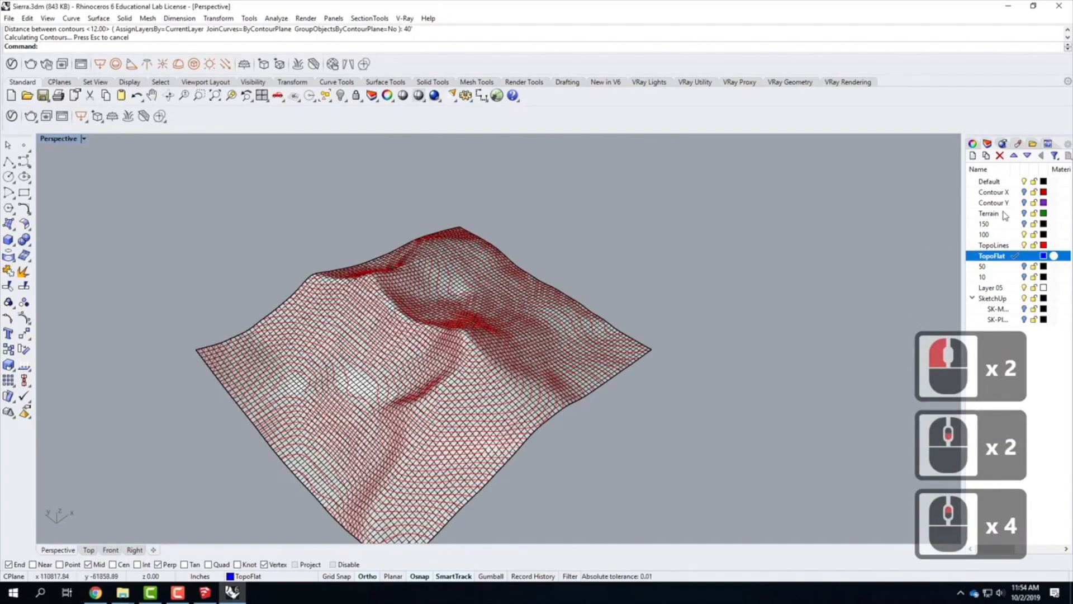
click(1024, 234)
scroll(559, 263, down, 3)
right_drag(519, 280, 477, 227)
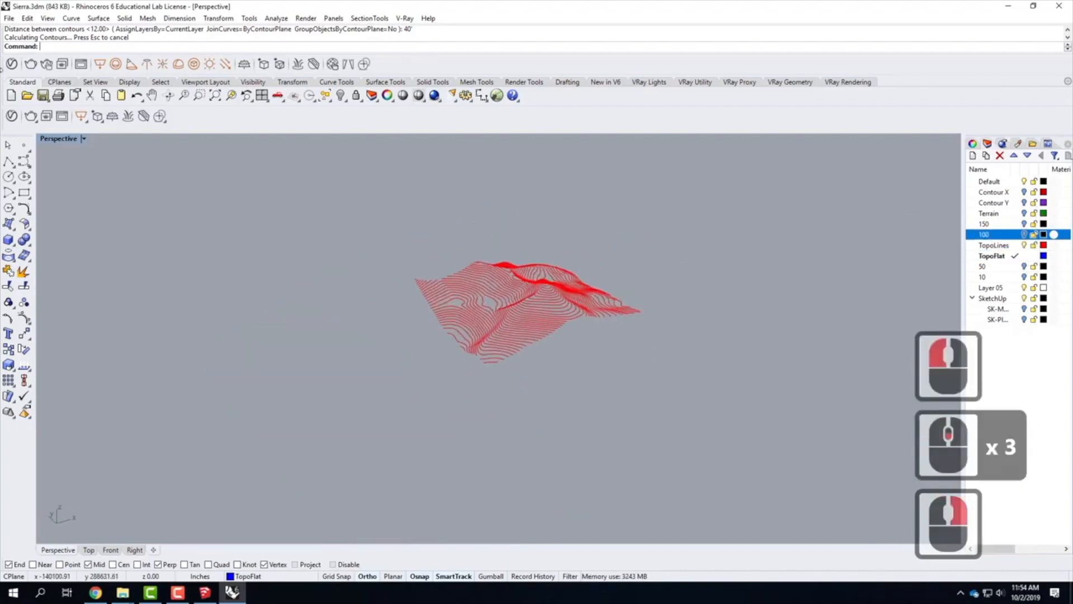
Draw a horizontal rectangular plane surface from corner to corner, extending past the terrain contours on all sides
right_click(8, 224)
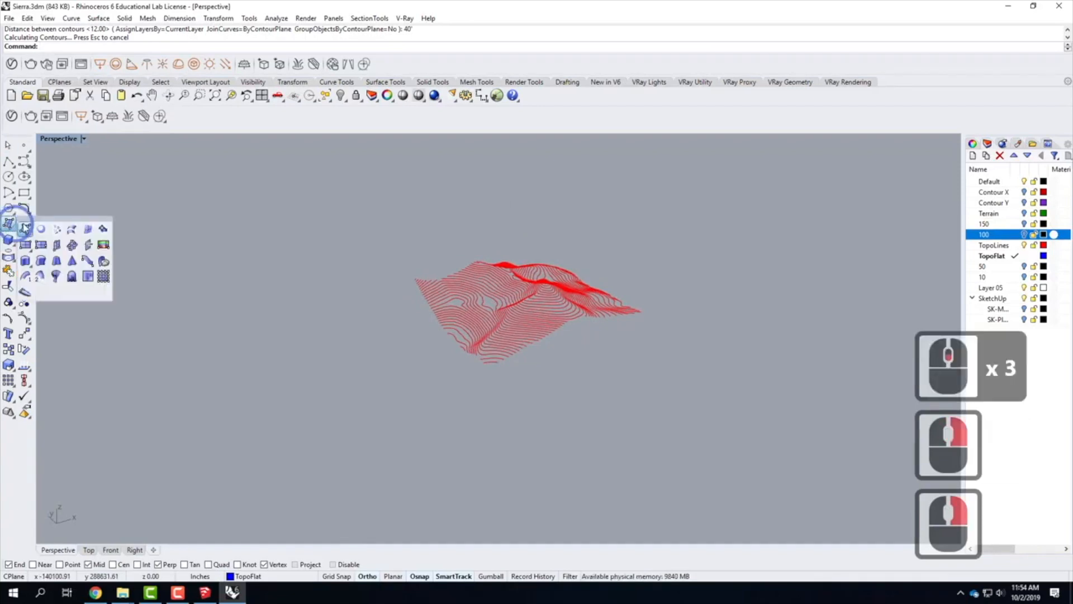
click(25, 245)
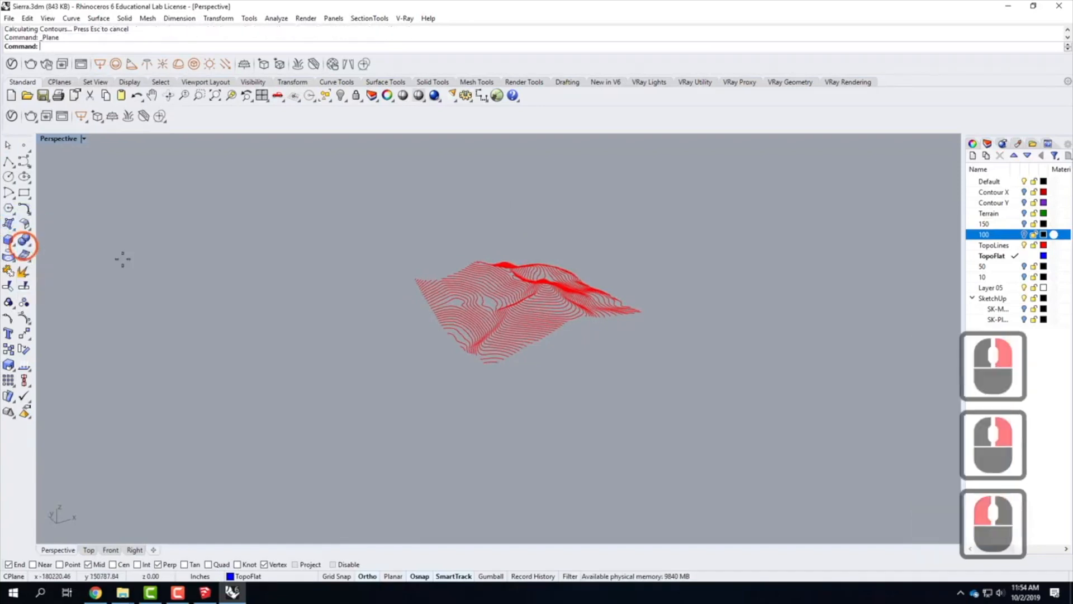
right_drag(379, 316, 464, 358)
click(374, 175)
click(643, 464)
right_drag(690, 464, 609, 330)
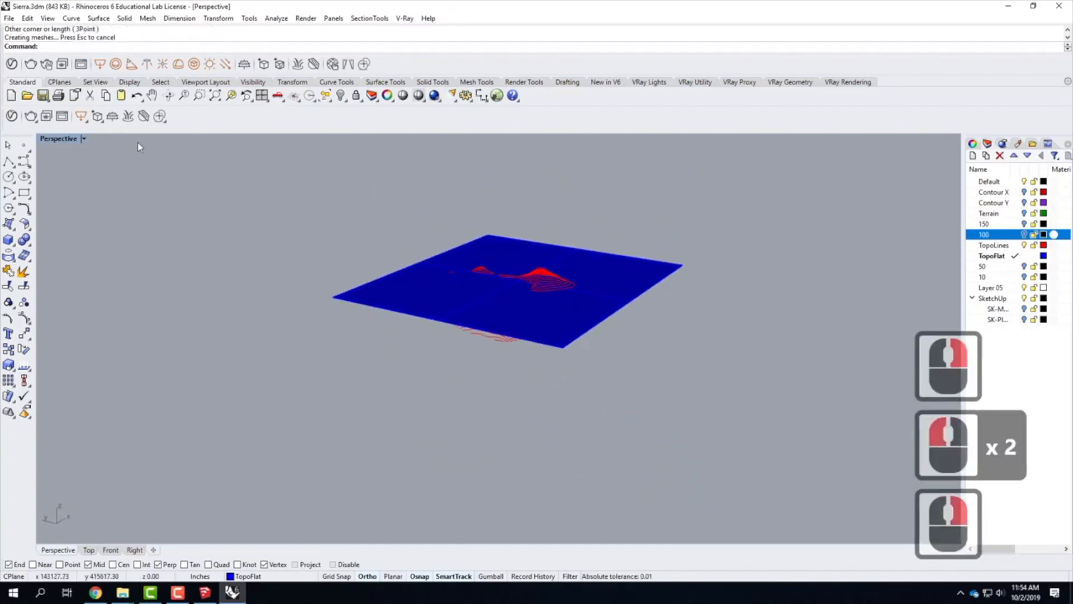
Project all the red terrain contour lines onto the plane surface, working in the Top view
double_click(58, 138)
scroll(187, 272, down, 6)
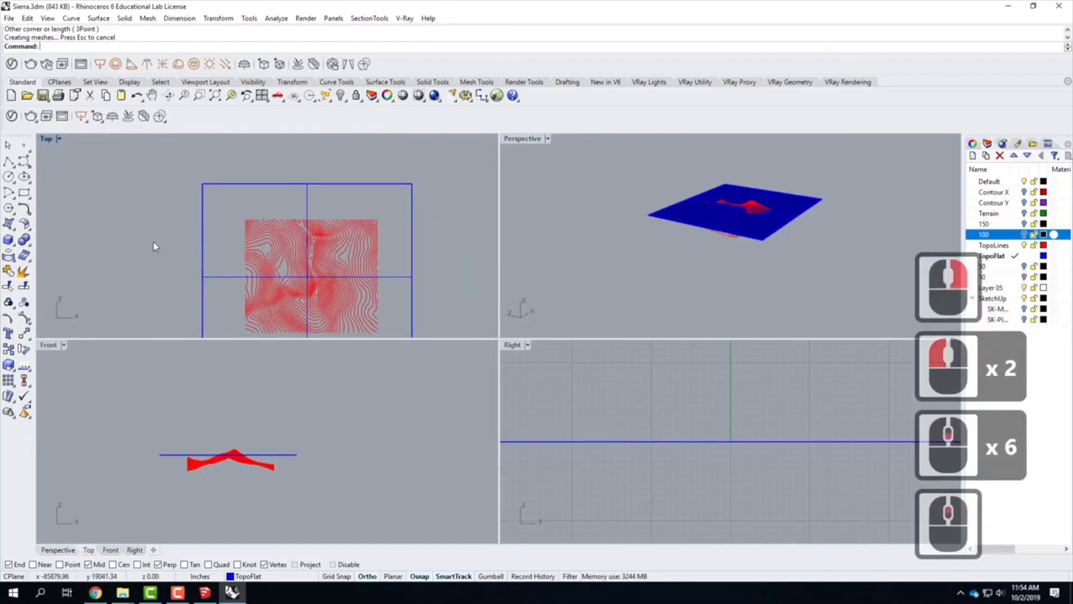
scroll(134, 283, up, 1)
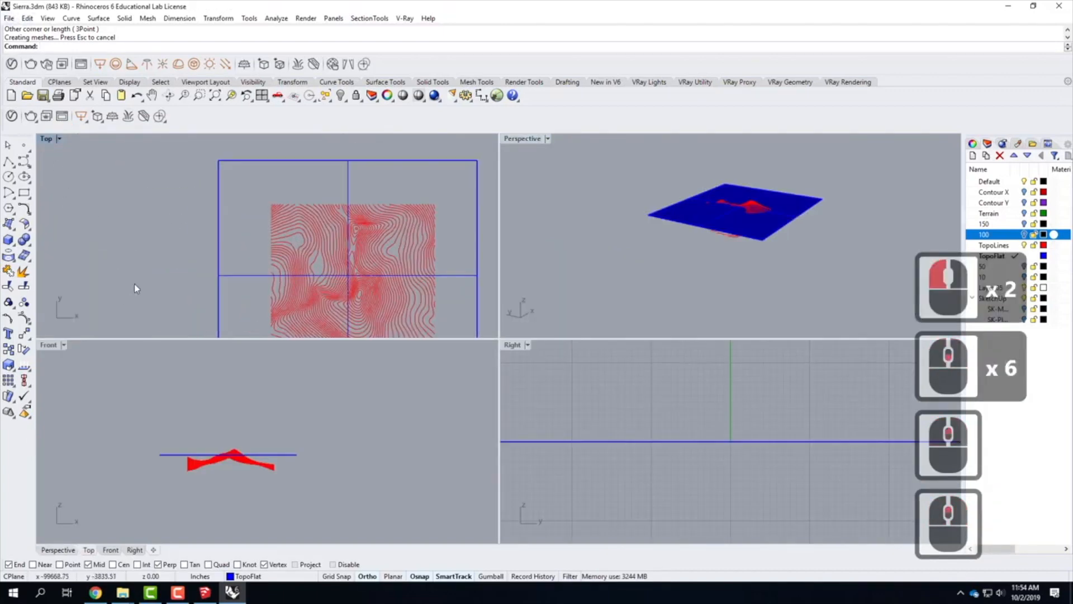
scroll(98, 242, down, 3)
scroll(102, 245, up, 2)
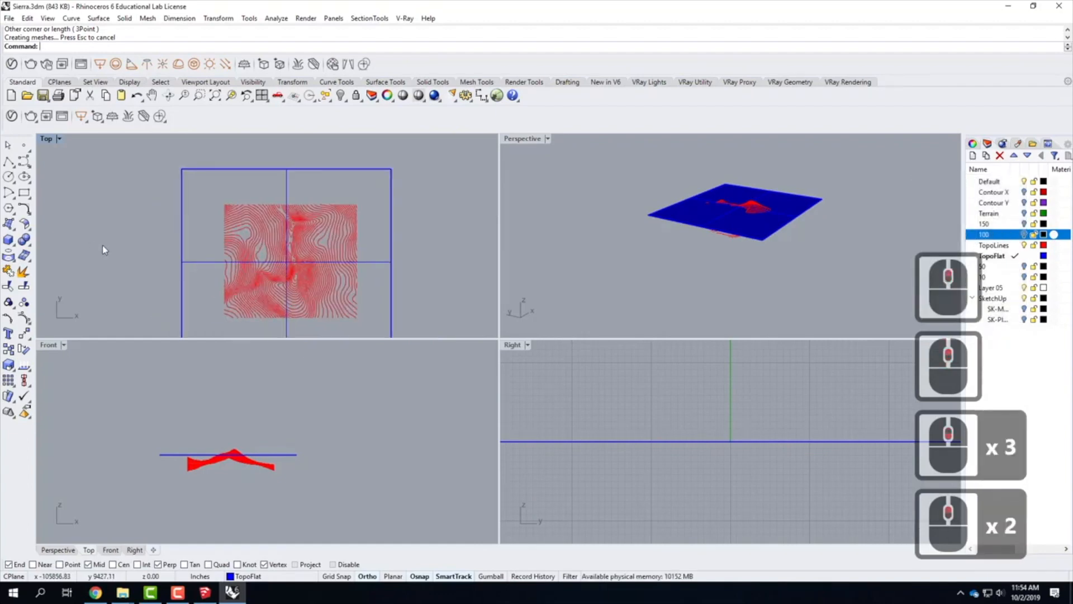
text(proj)
key(Return)
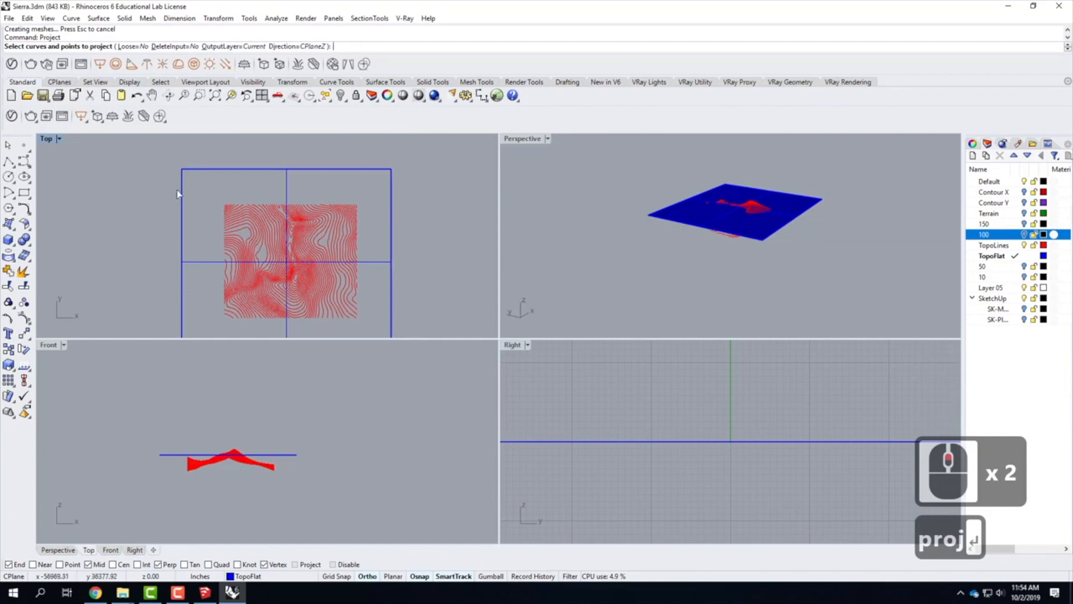
drag(136, 185, 386, 274)
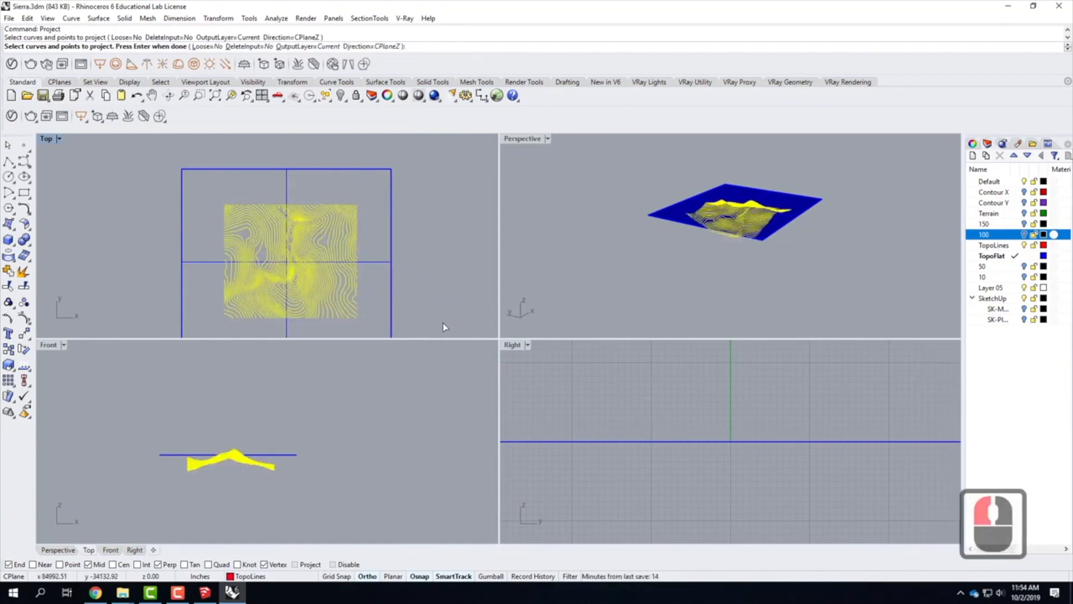
key(Return)
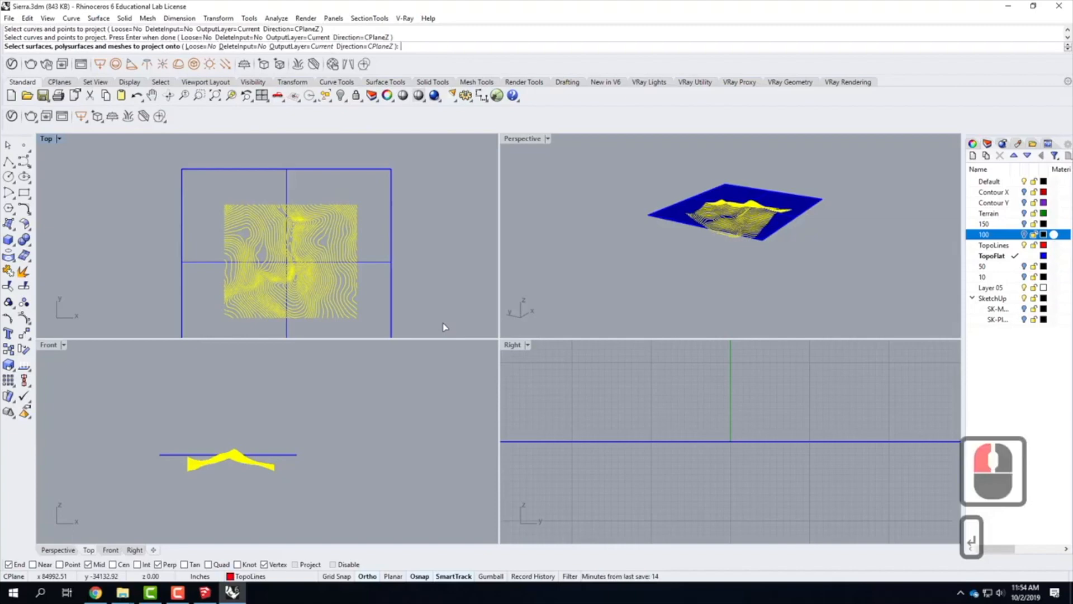
click(372, 262)
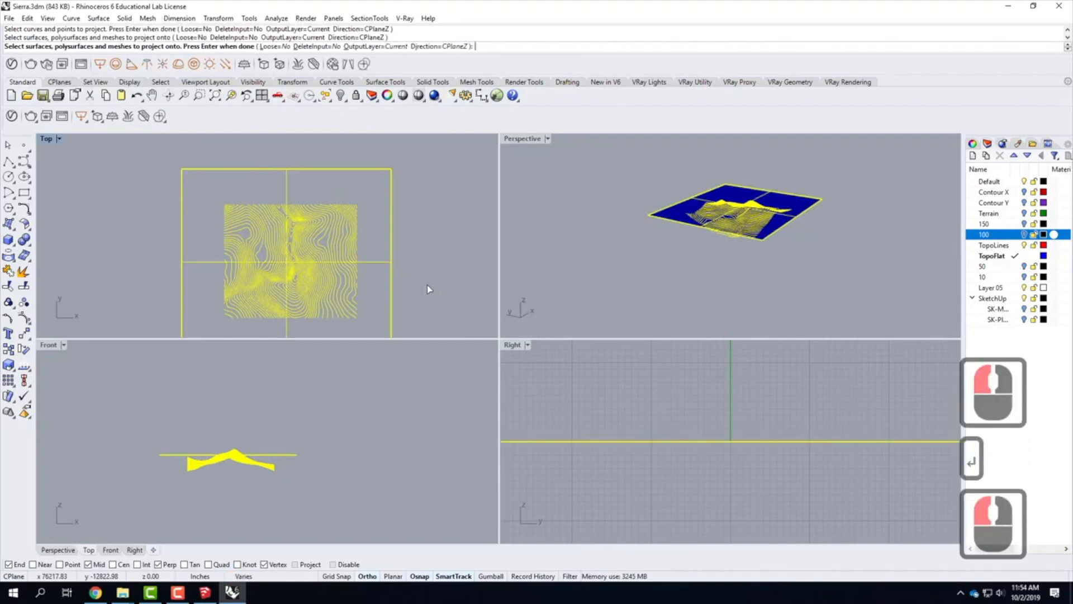
key(Return)
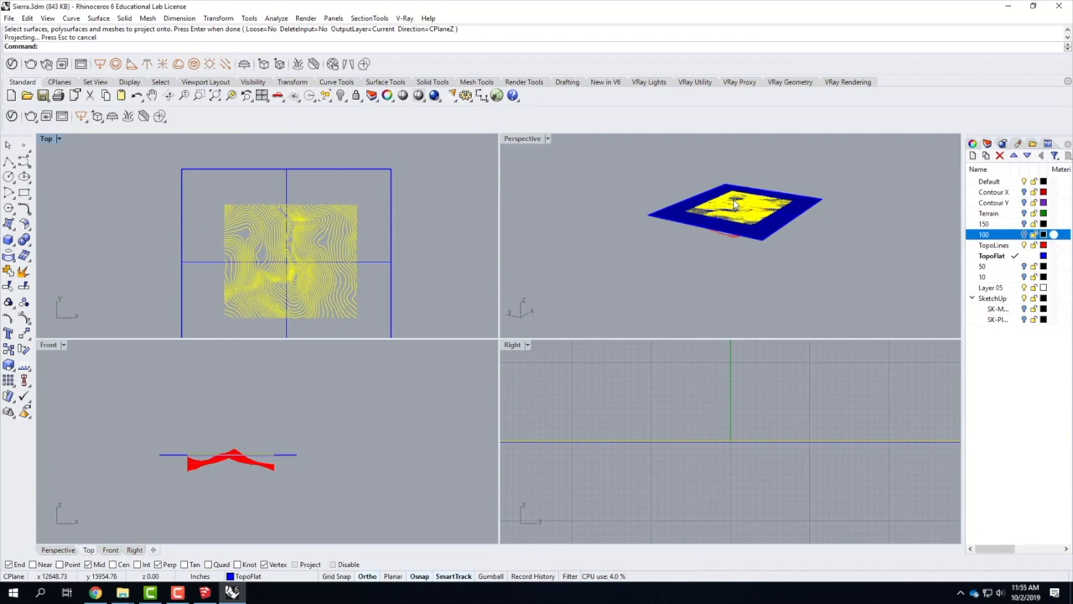
Move the projected contours clear of the plane to one side of the terrain and delete the plane surface
text(move)
key(Return)
click(654, 243)
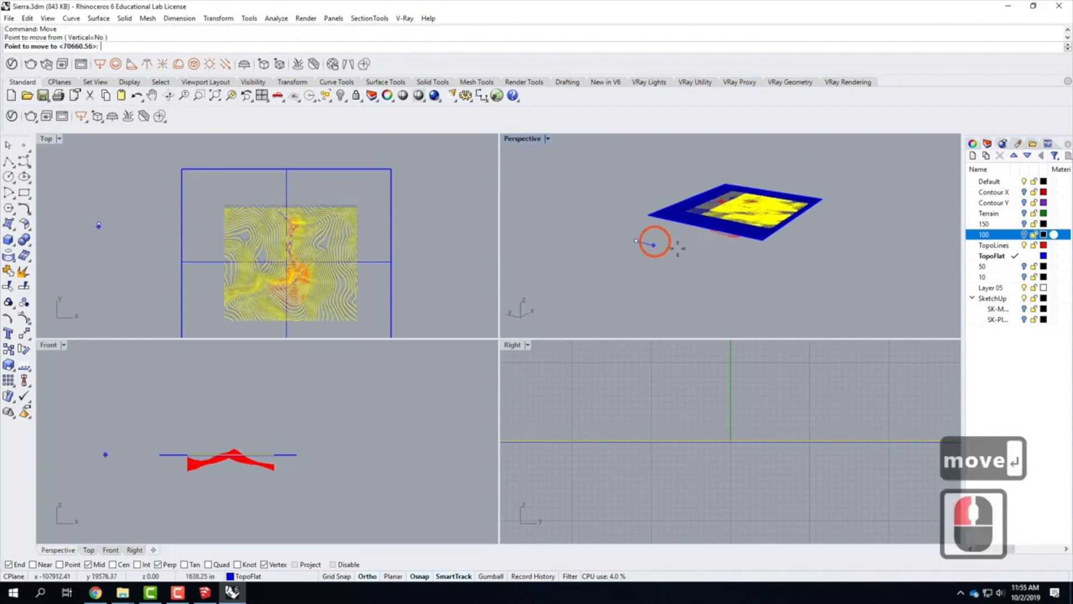
click(739, 277)
key(Escape)
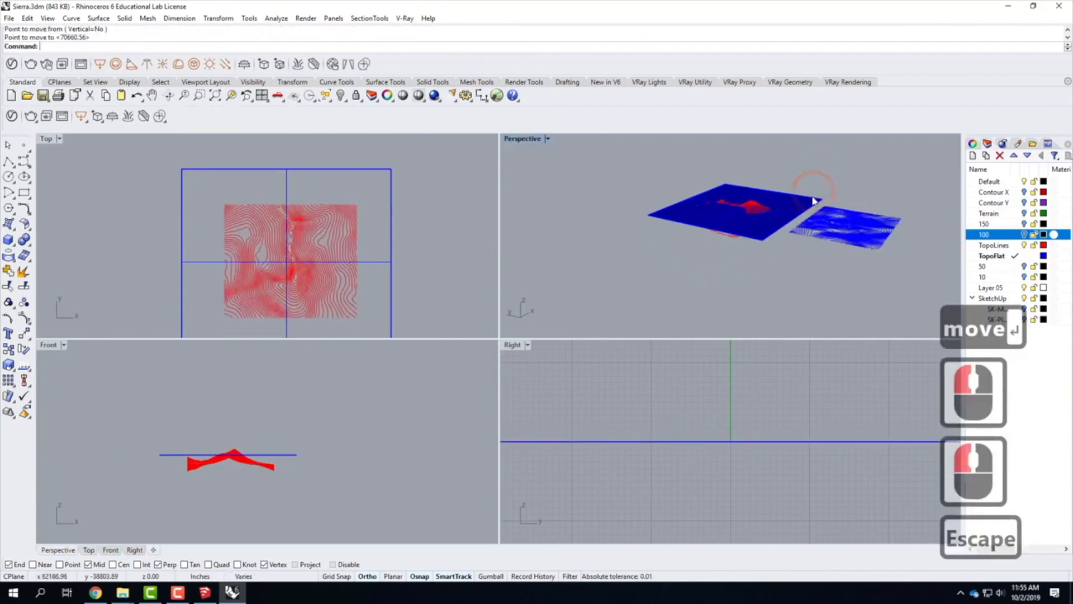
click(813, 200)
key(Delete)
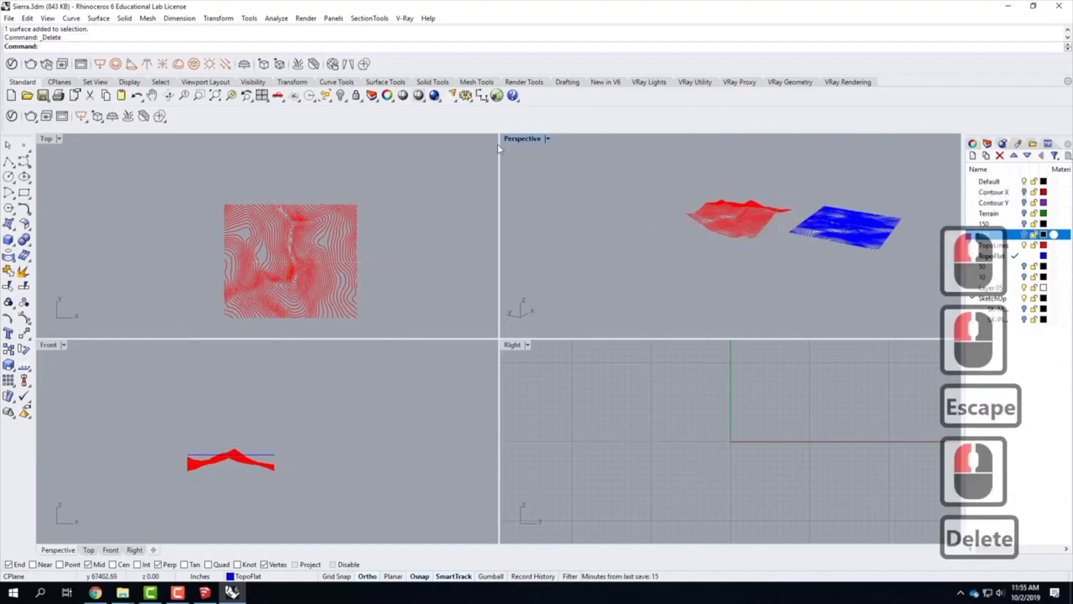
Compare the flat blue contours with the 3D red contours in the maximized Perspective view
double_click(534, 139)
scroll(512, 313, up, 3)
right_drag(514, 327, 366, 292)
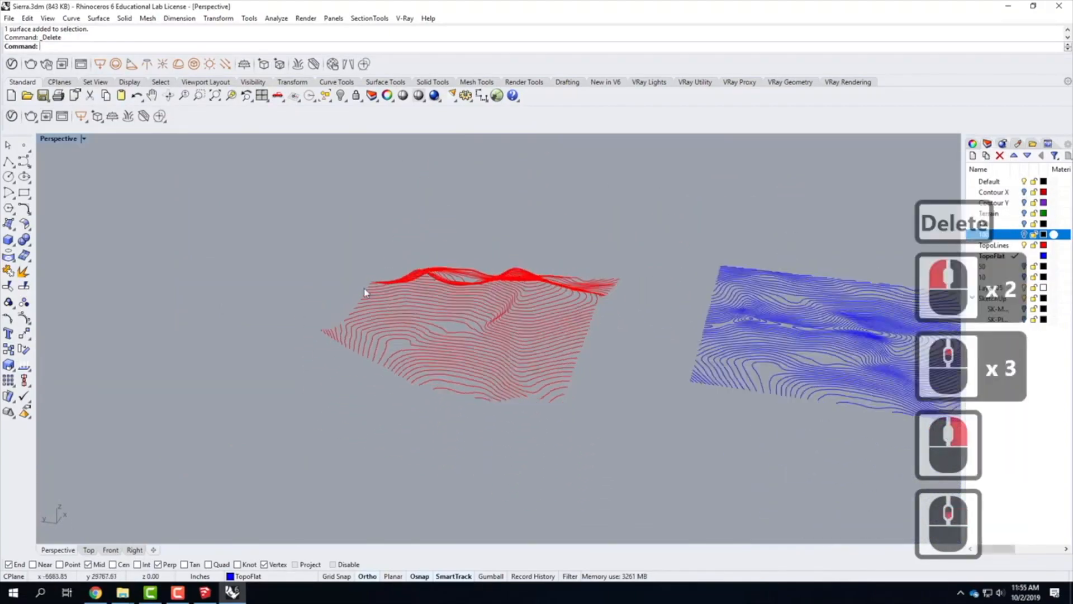
scroll(614, 302, down, 3)
scroll(582, 280, up, 4)
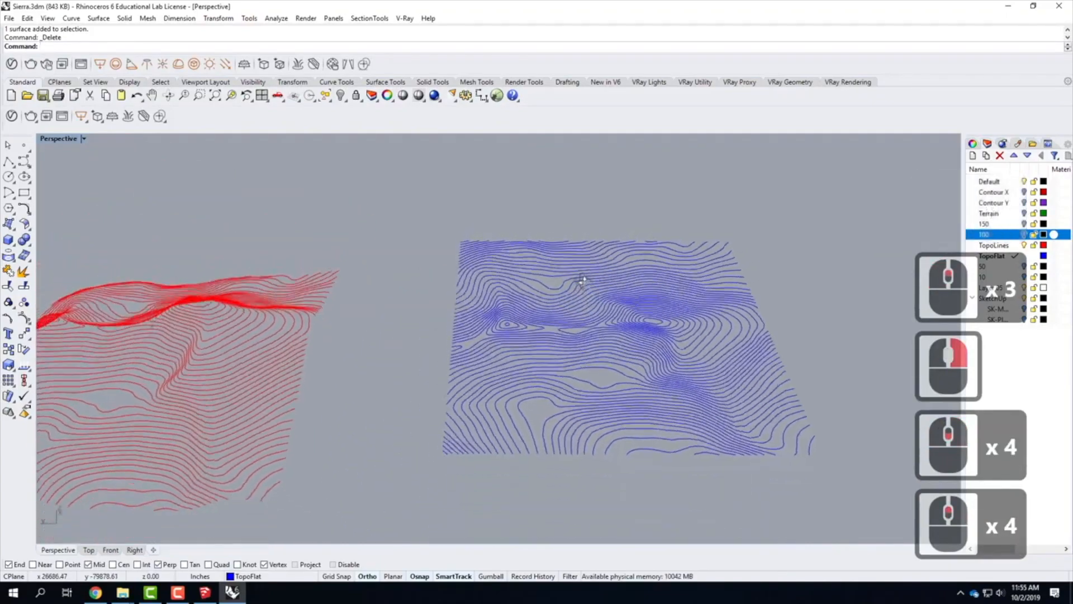
right_drag(581, 279, 582, 306)
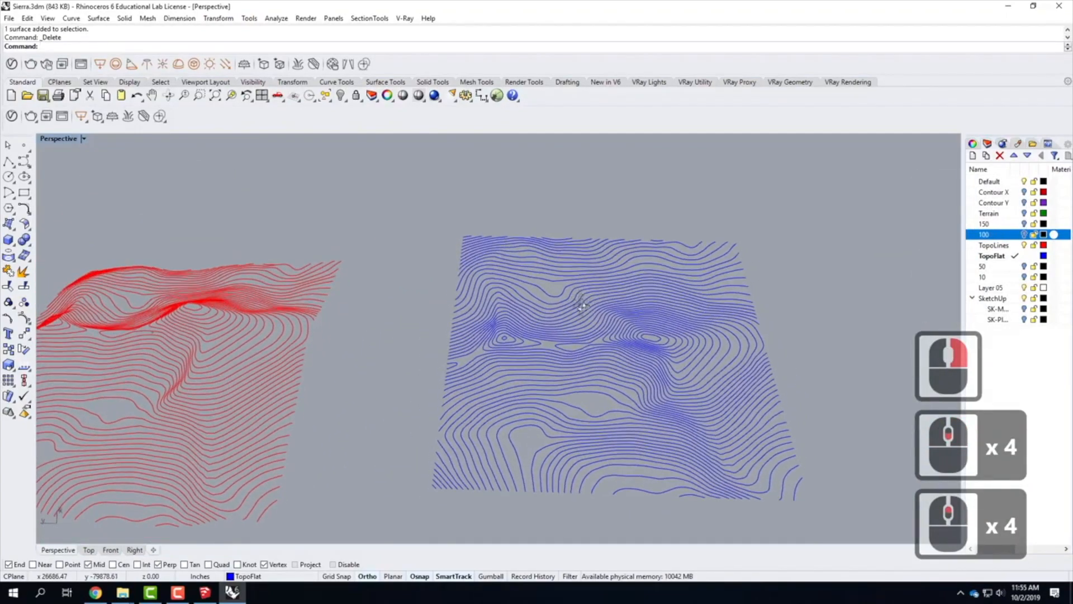
scroll(448, 266, down, 3)
right_drag(447, 266, 434, 261)
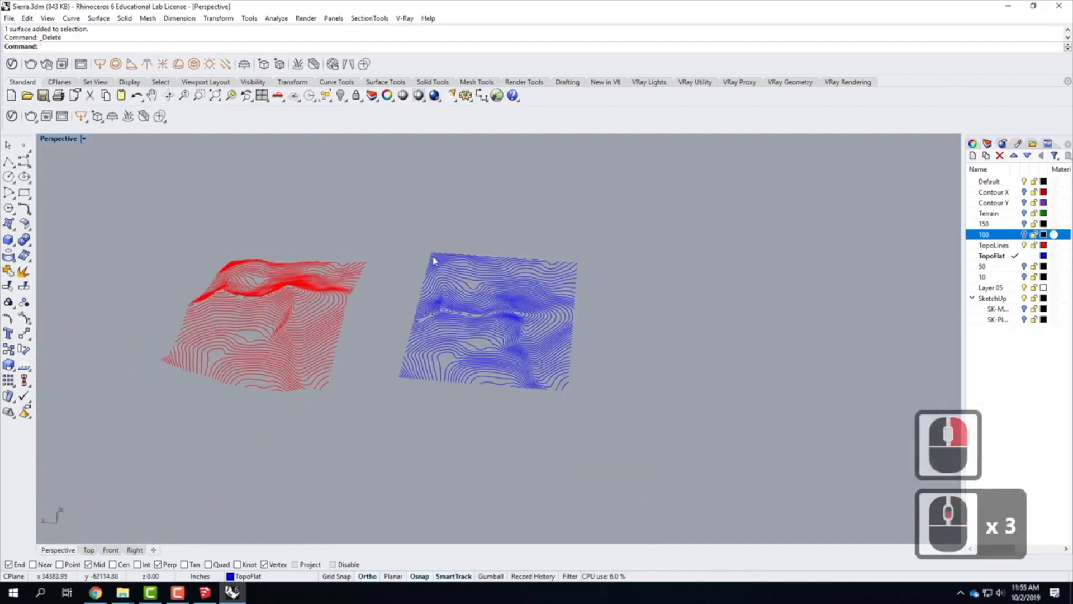
Select all the flat blue contours and start exporting the selection as an AutoCAD Drawing (*.dwg)
drag(388, 199, 615, 438)
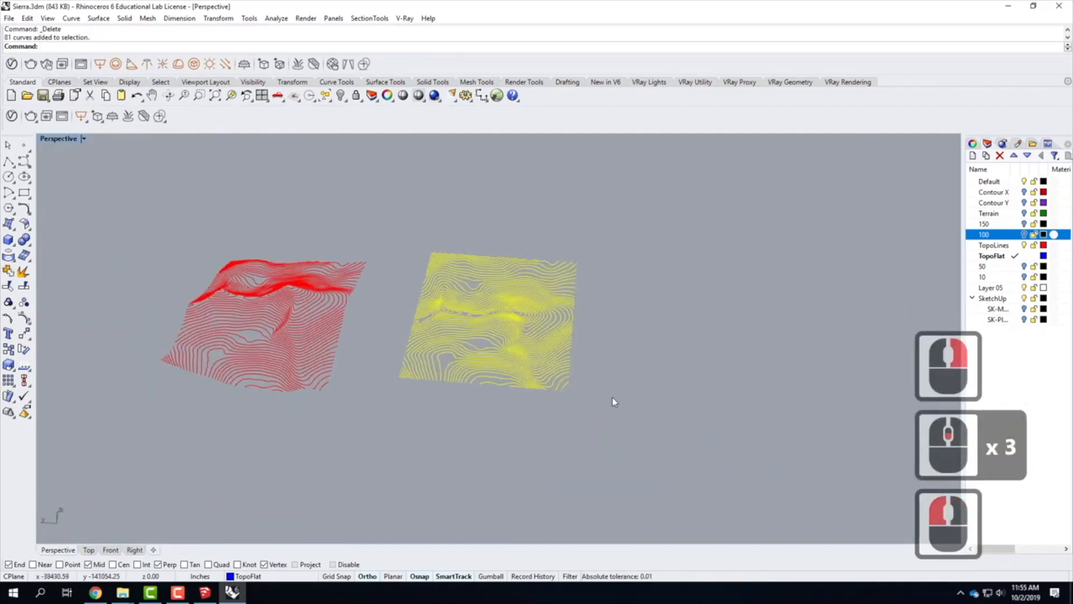
click(8, 18)
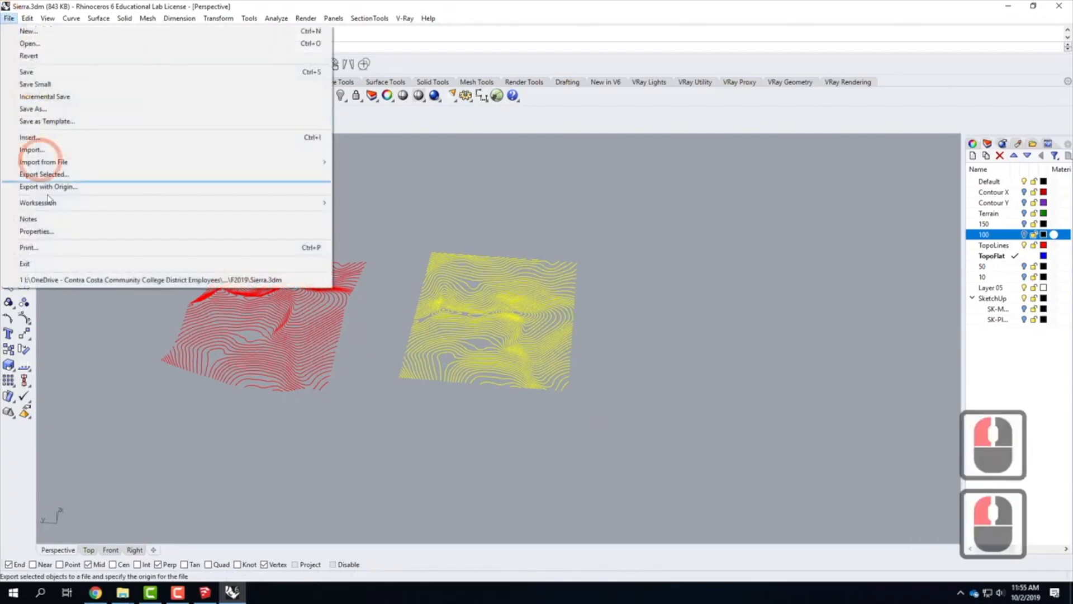
click(67, 174)
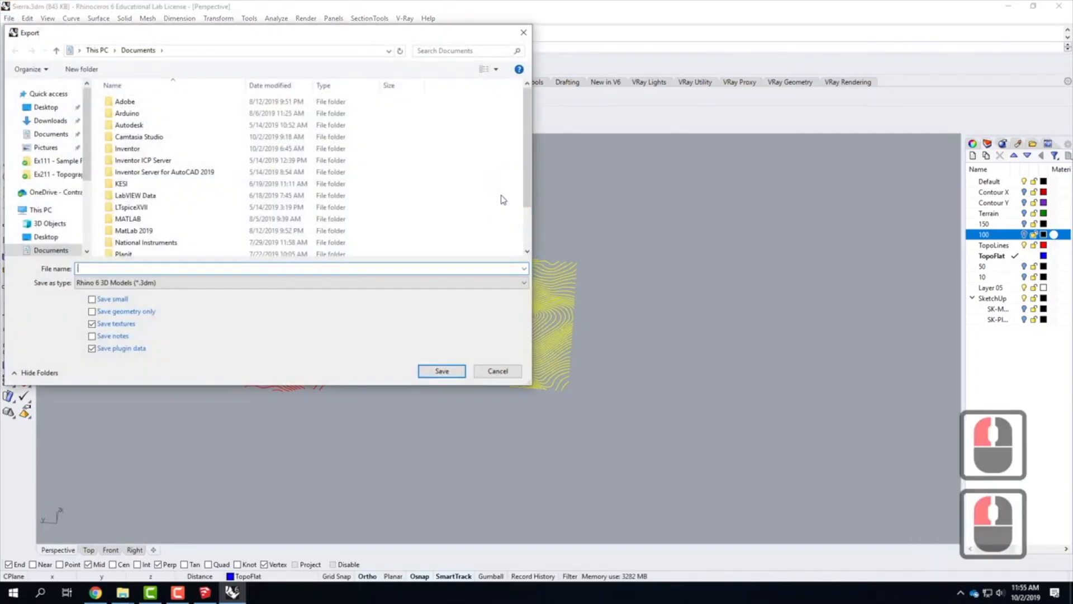
click(115, 282)
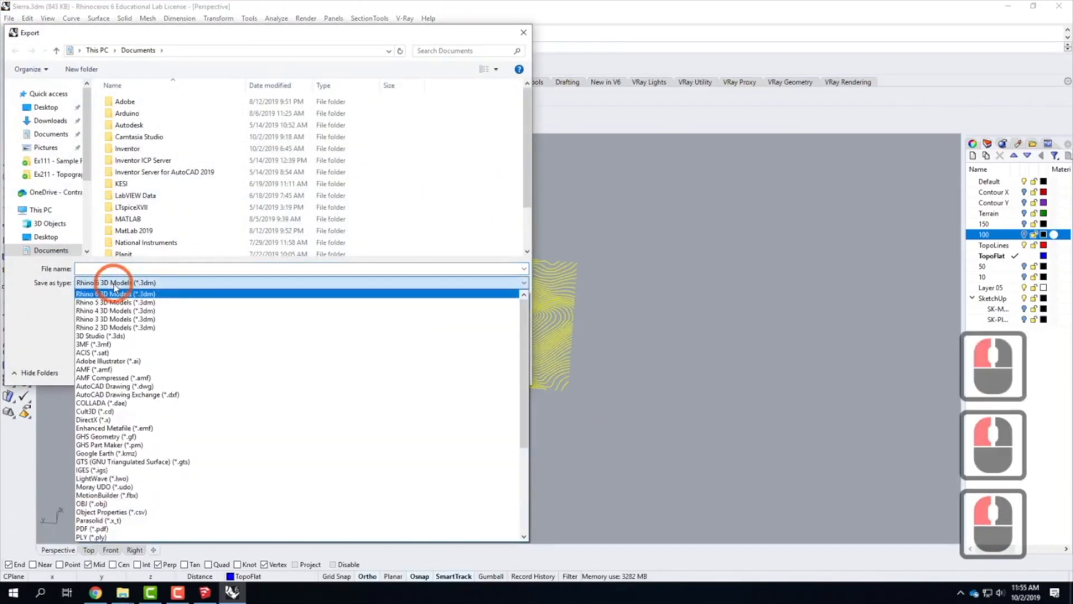
click(120, 385)
Export the selected flat contours as Sierra_Lasercut in the F2019 folder of Ex211 - Topography from SketchUp, using the Default export scheme, and clear the selection
click(94, 269)
text(Sier)
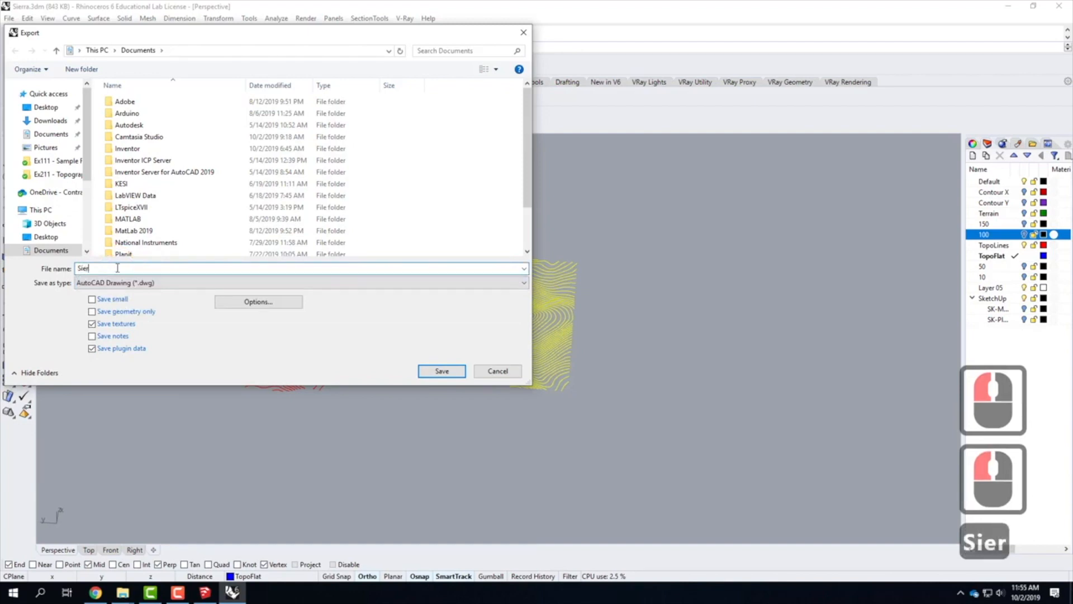
text(ra_Lasercut)
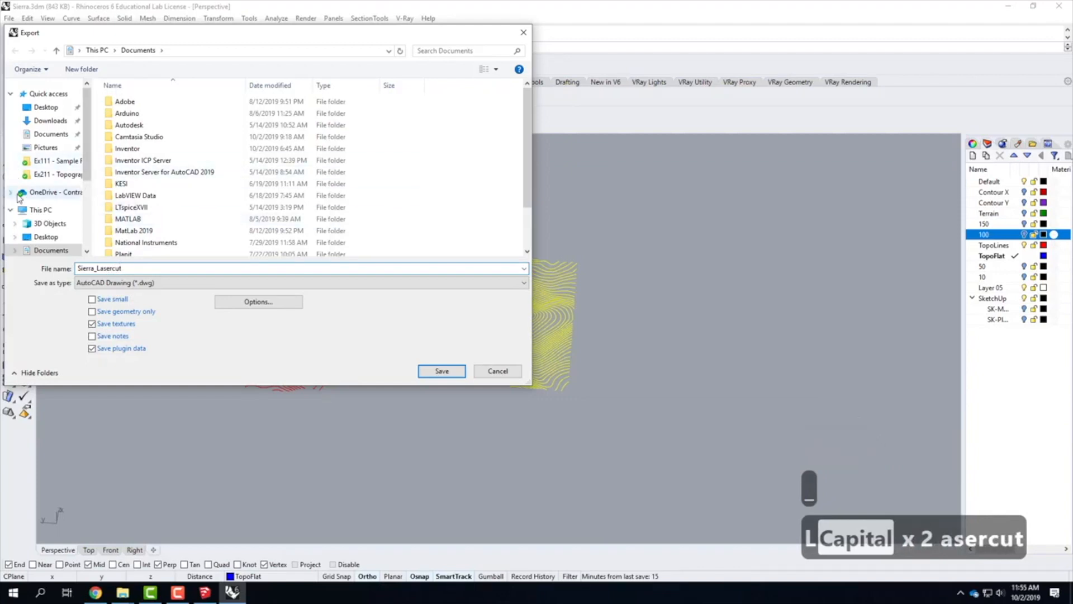
click(42, 174)
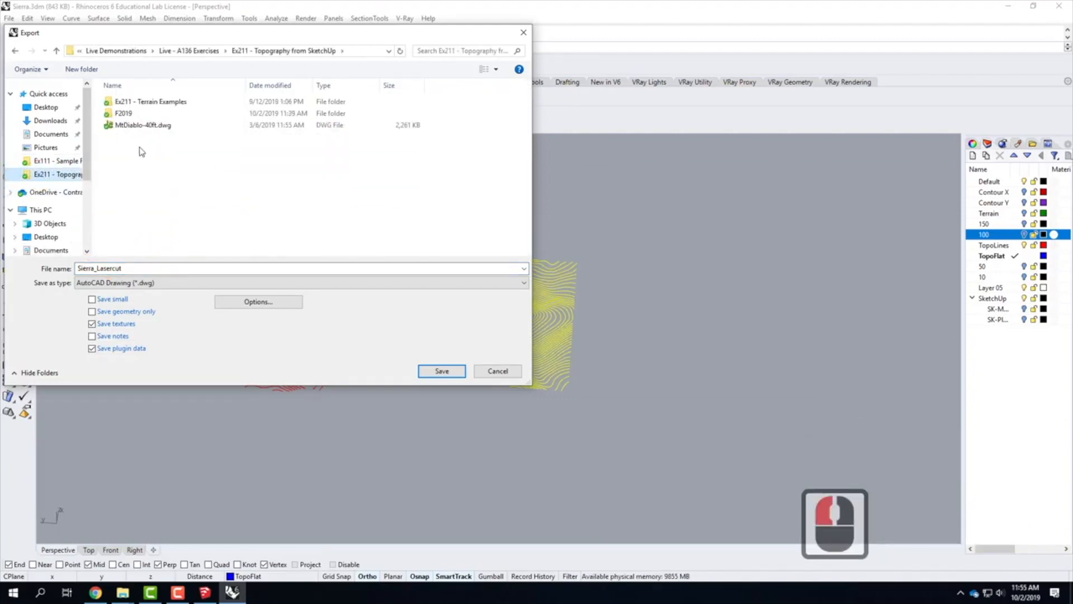
double_click(118, 114)
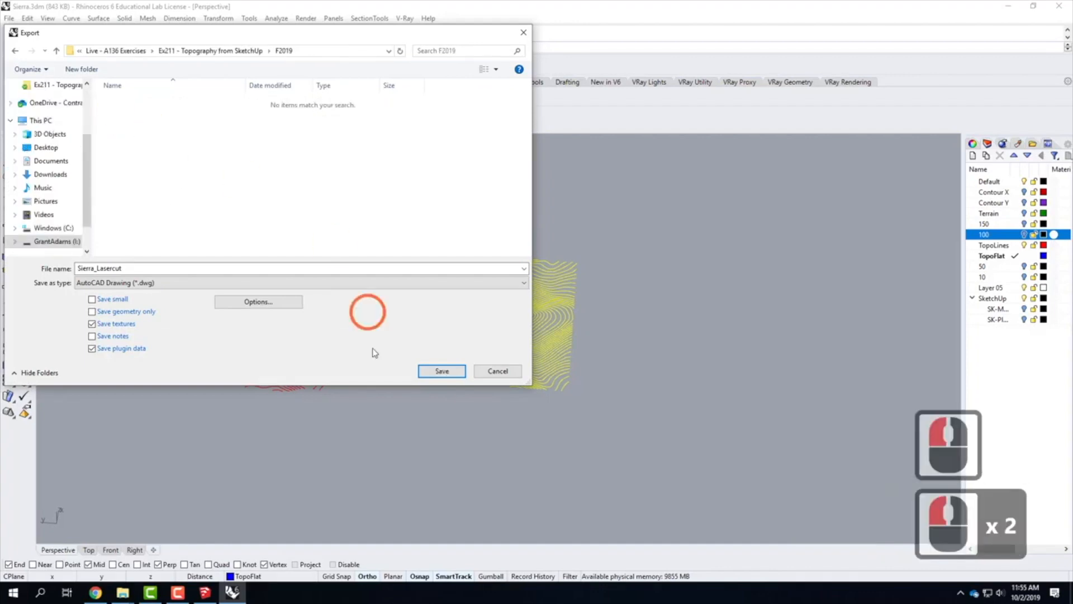
click(447, 373)
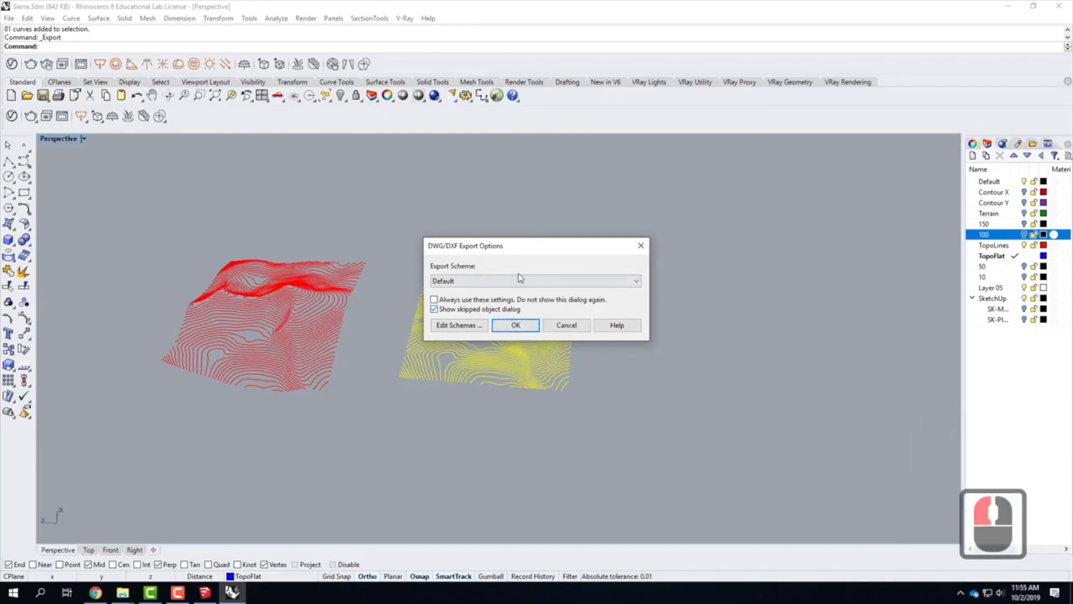
click(515, 326)
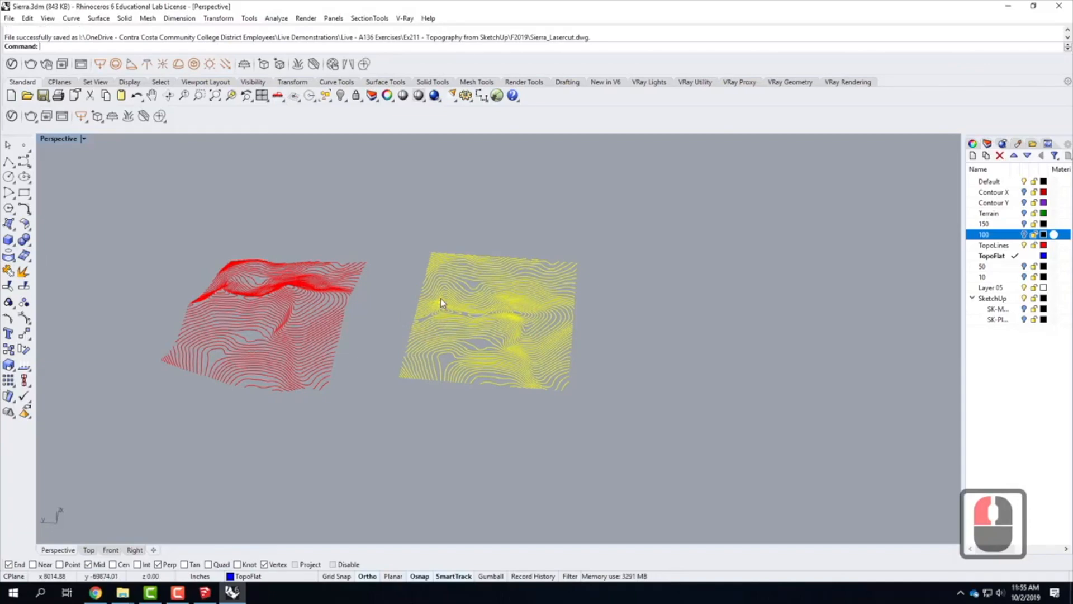
click(516, 217)
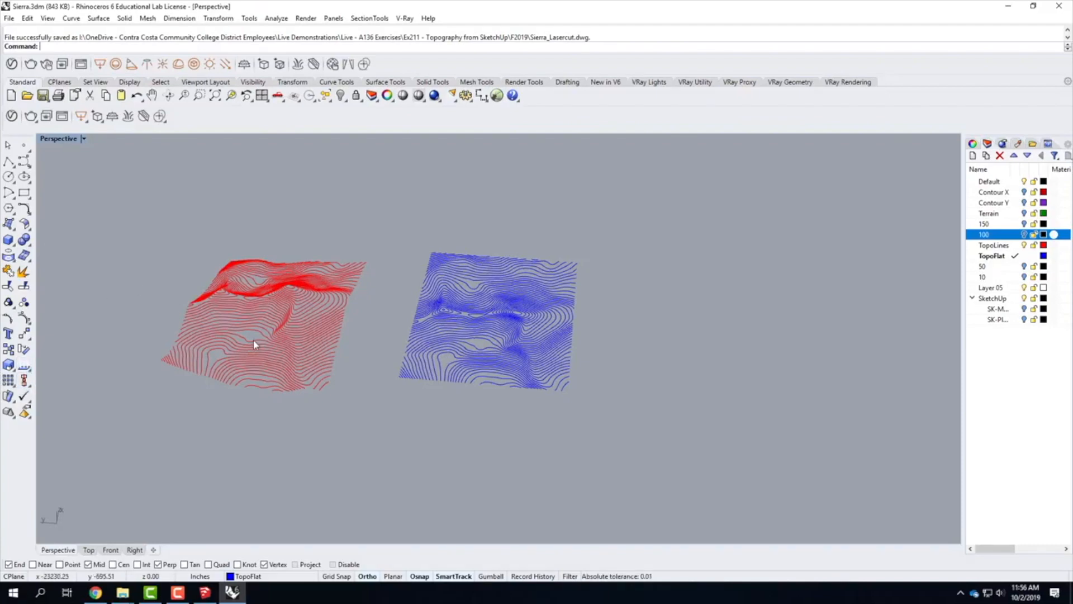
Frame both contour sets at an angle in the Perspective view and review the settings for capturing the view to a file, without saving an image
scroll(252, 347, up, 2)
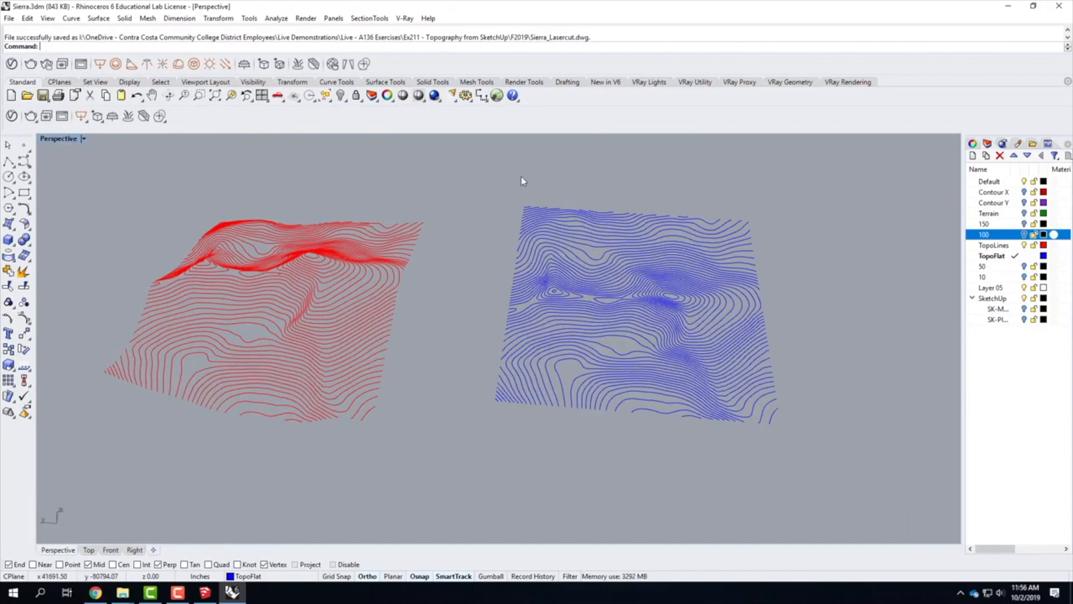
right_drag(560, 278, 512, 279)
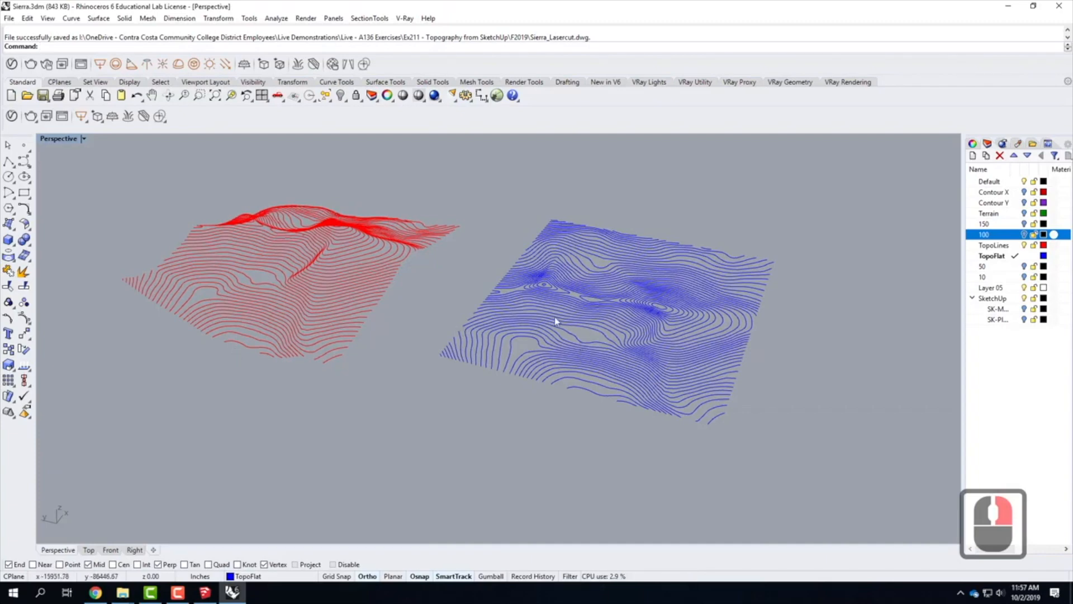
click(84, 139)
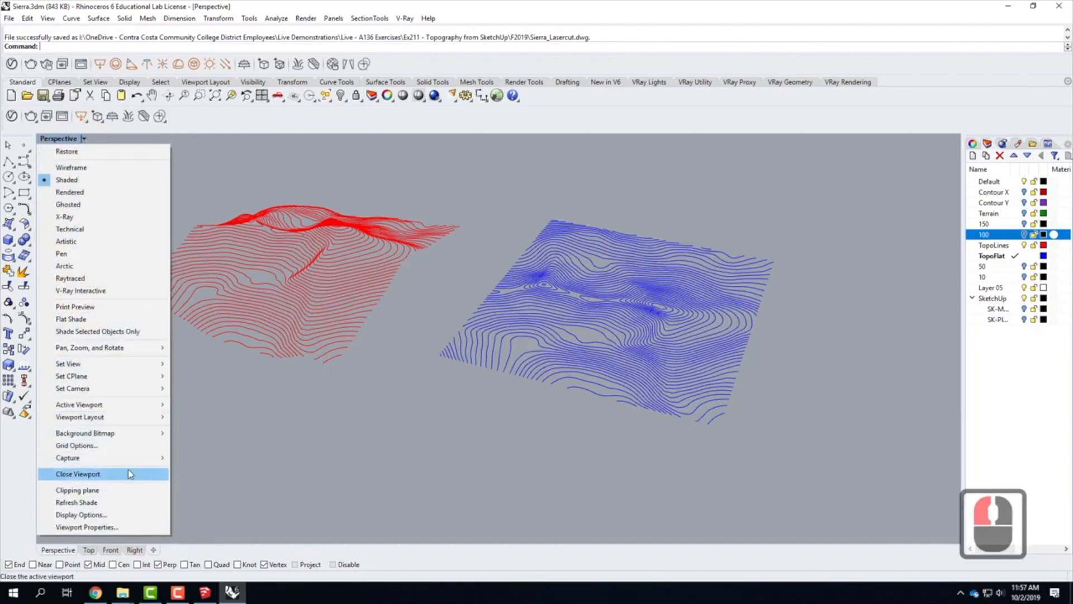
mouse_move(137, 457)
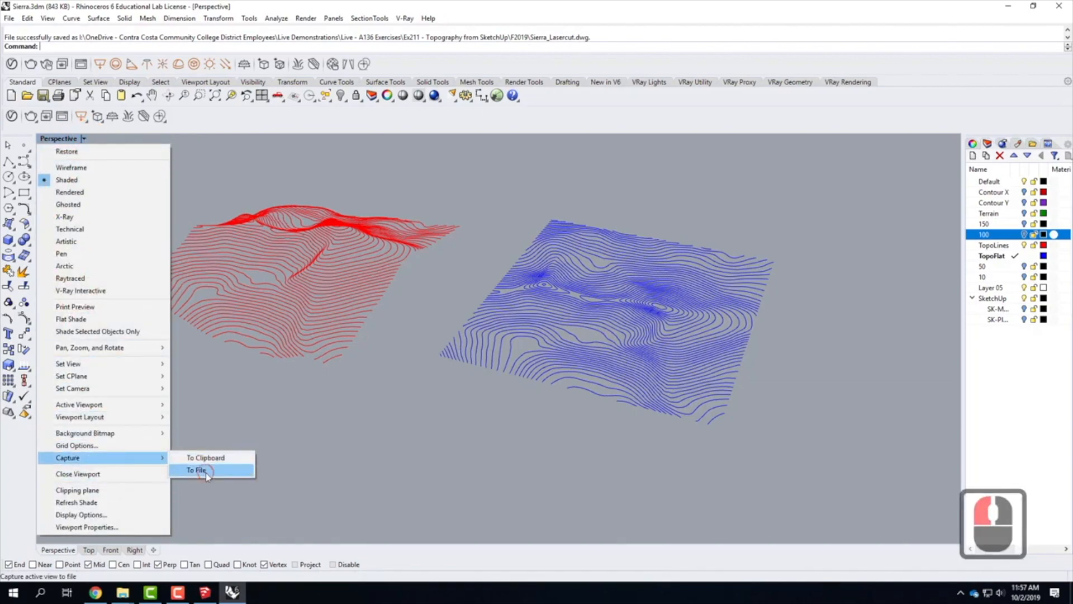
click(197, 471)
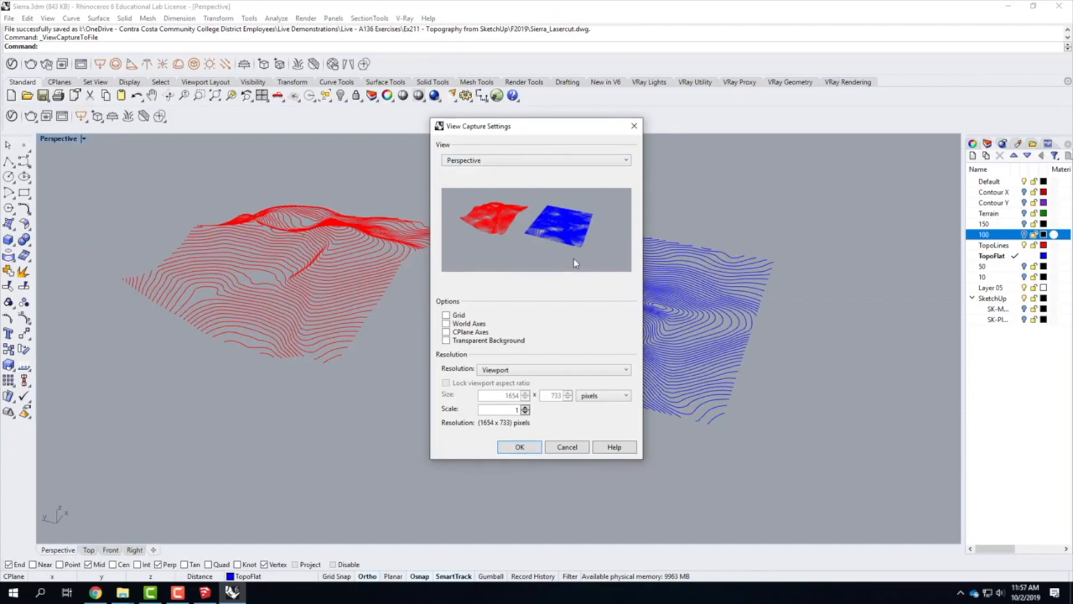
click(567, 448)
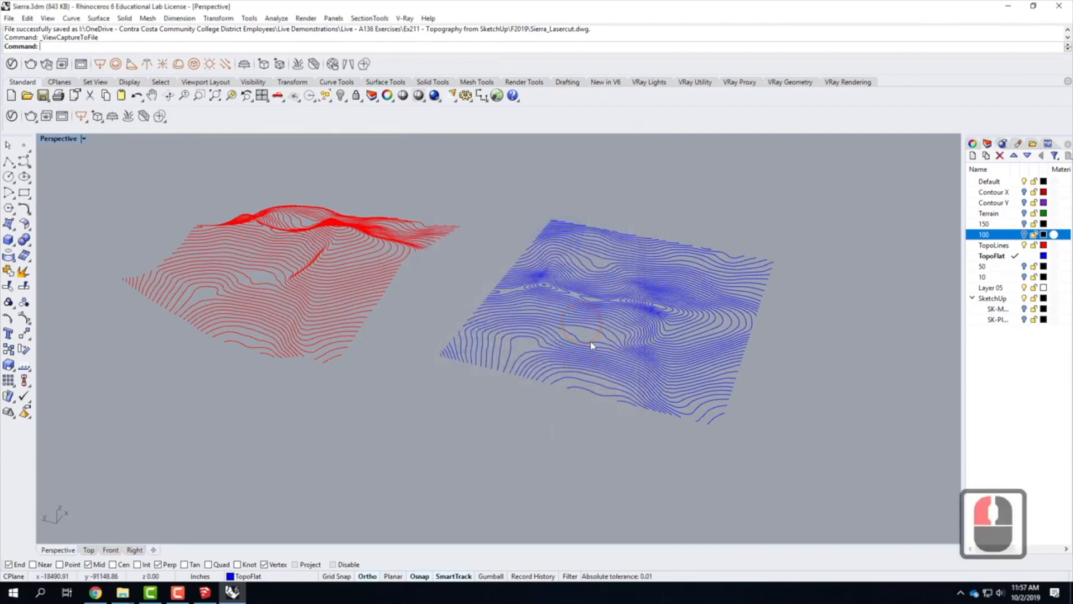